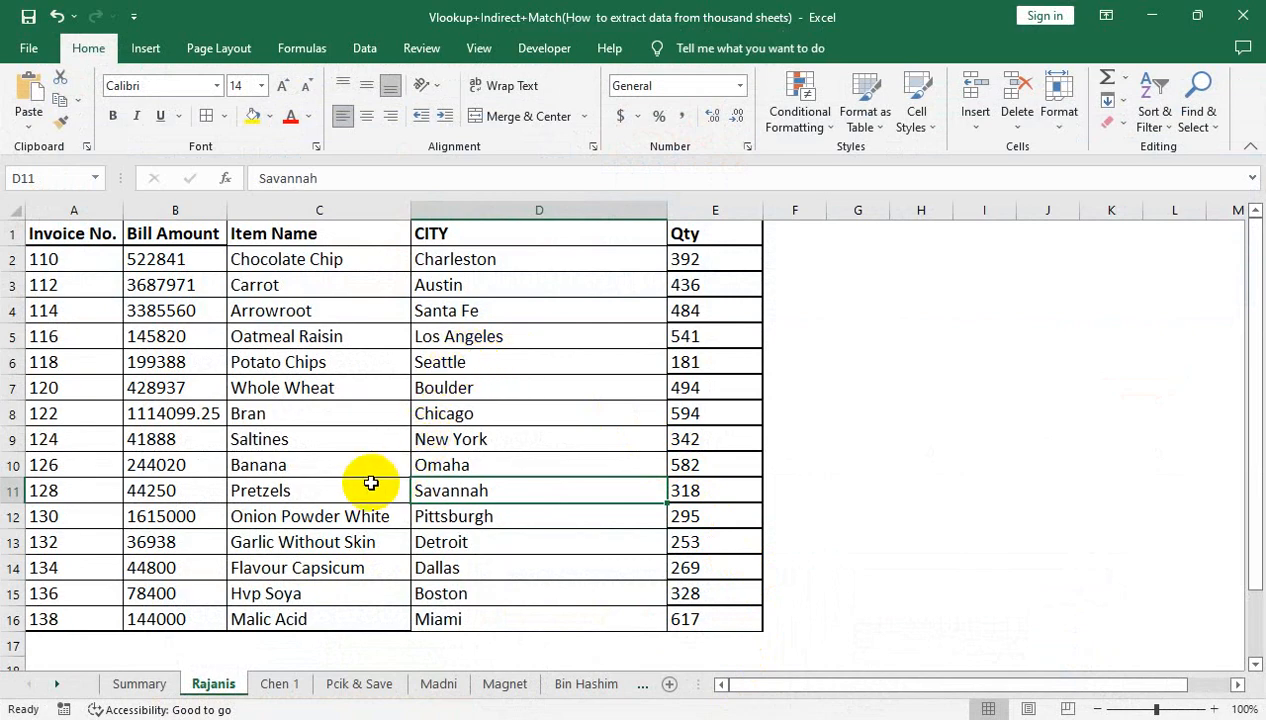
Compare the invoice tables on the Rajanis, Chen 1 and Pcik & Save sheets, checking against the Summary sheet
click(281, 464)
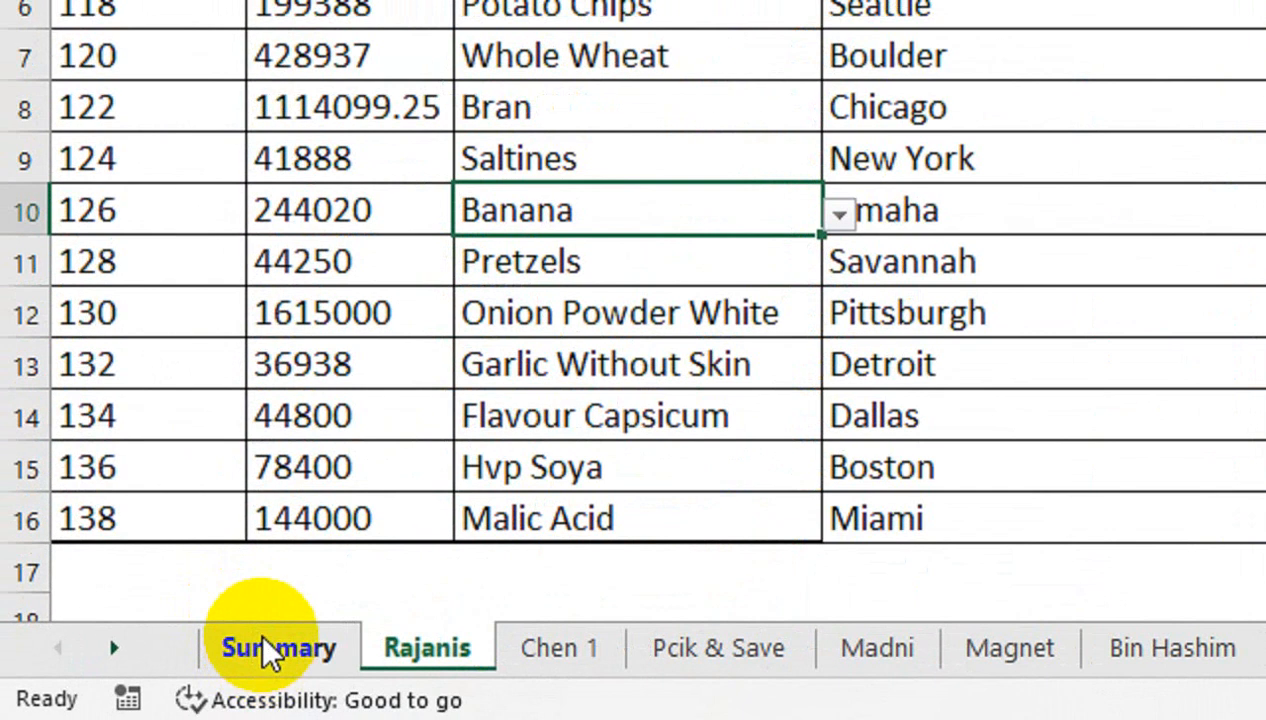
click(275, 648)
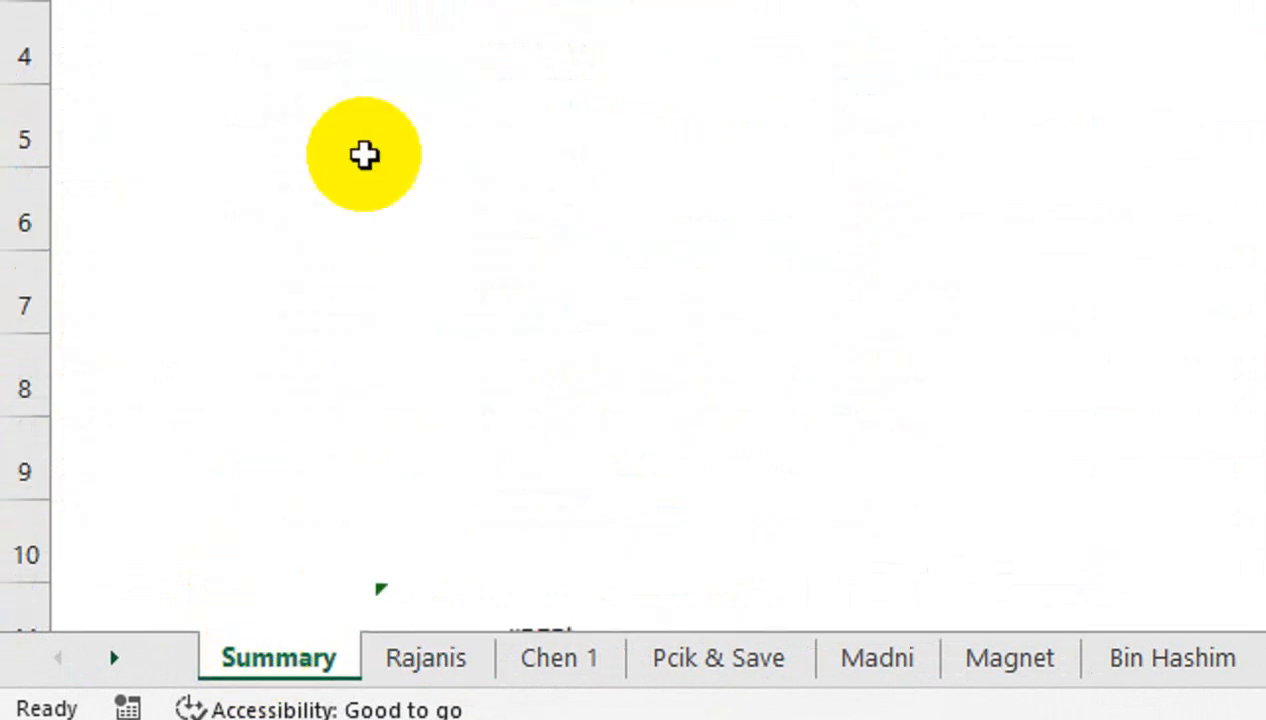
click(223, 305)
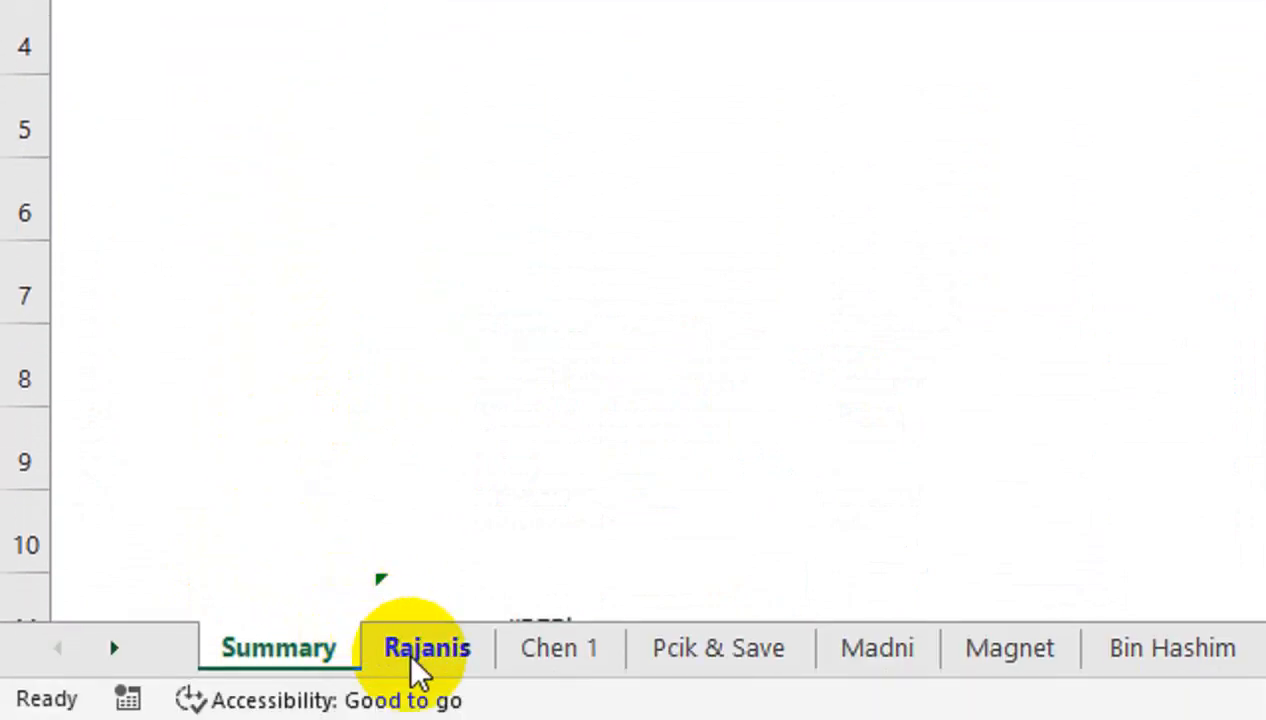
click(415, 655)
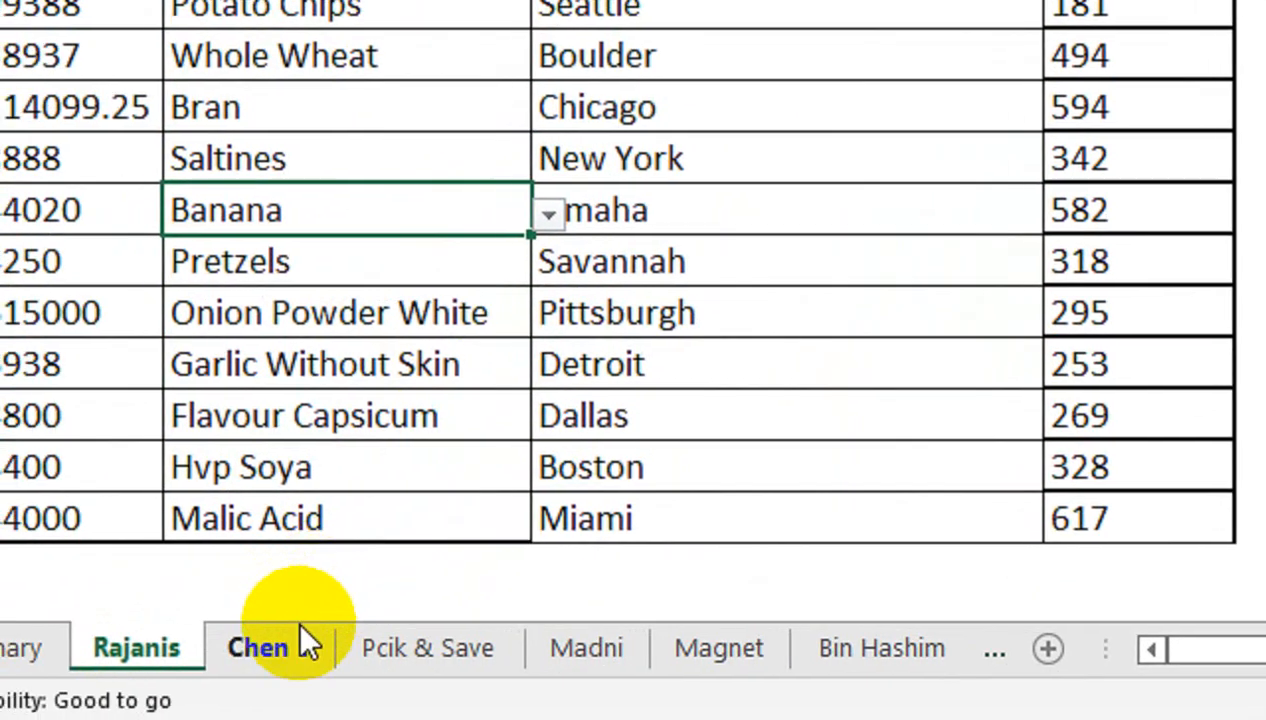
click(316, 655)
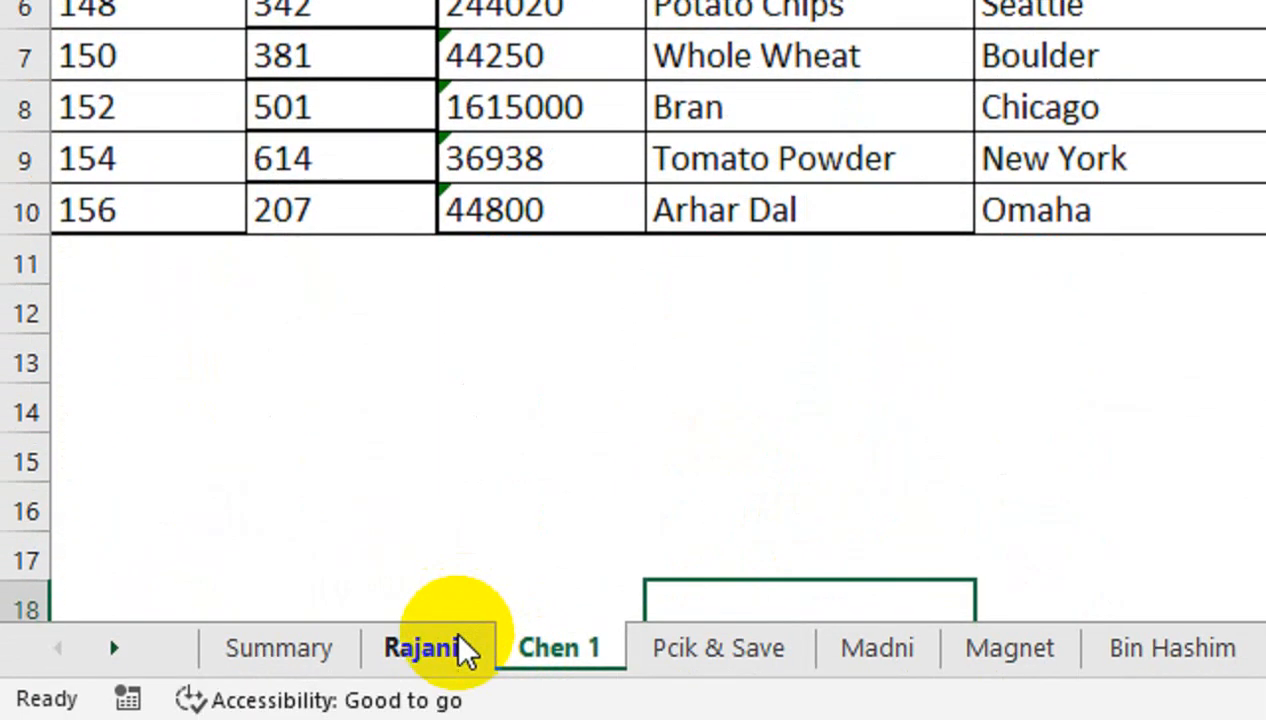
click(463, 648)
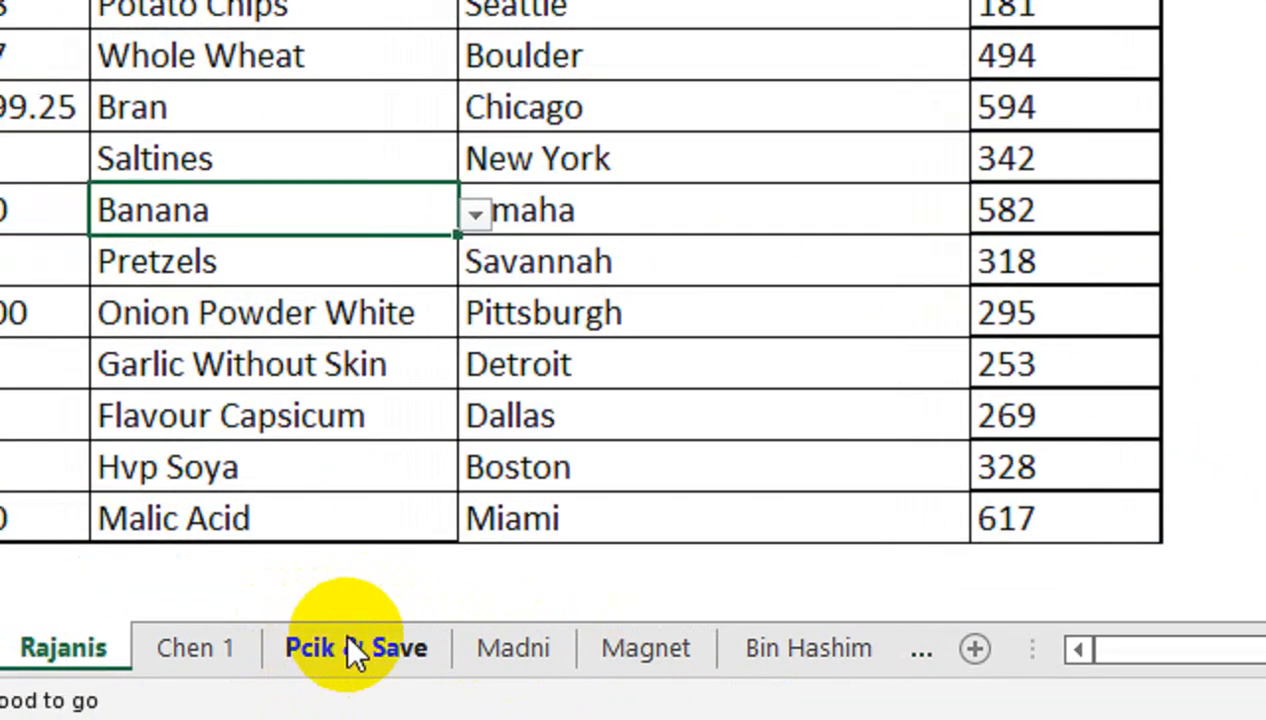
click(350, 647)
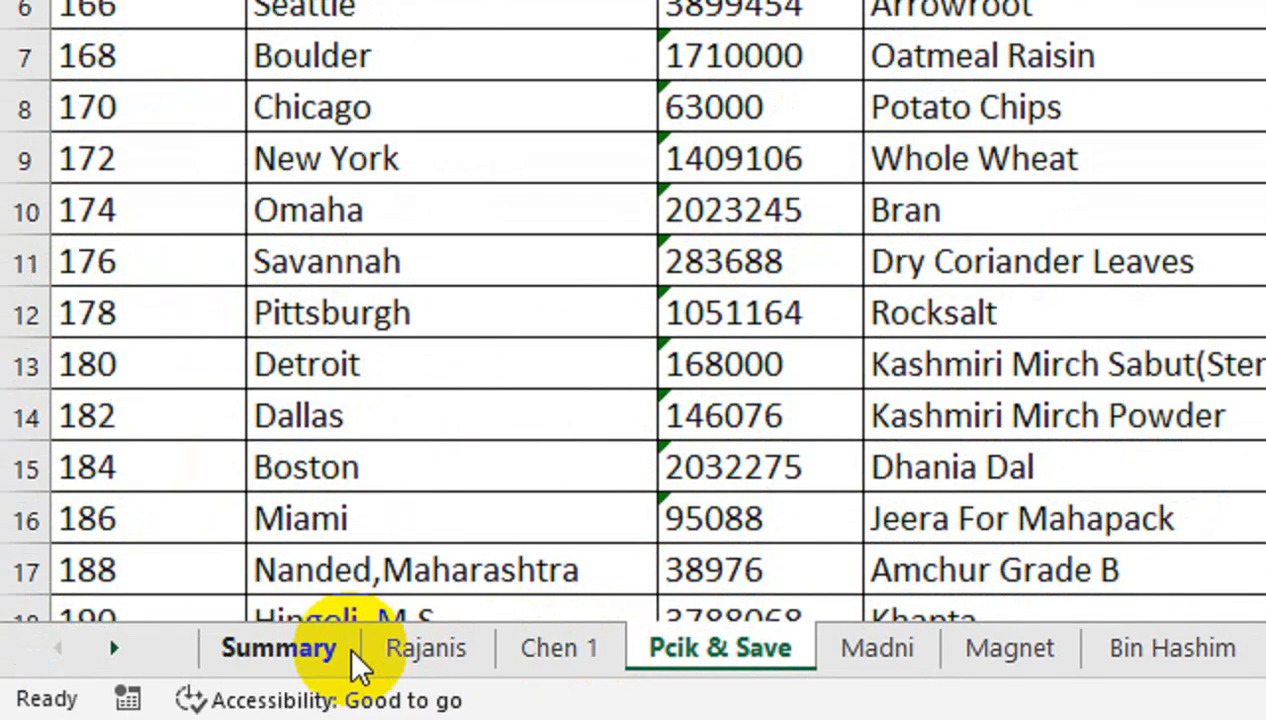
click(345, 650)
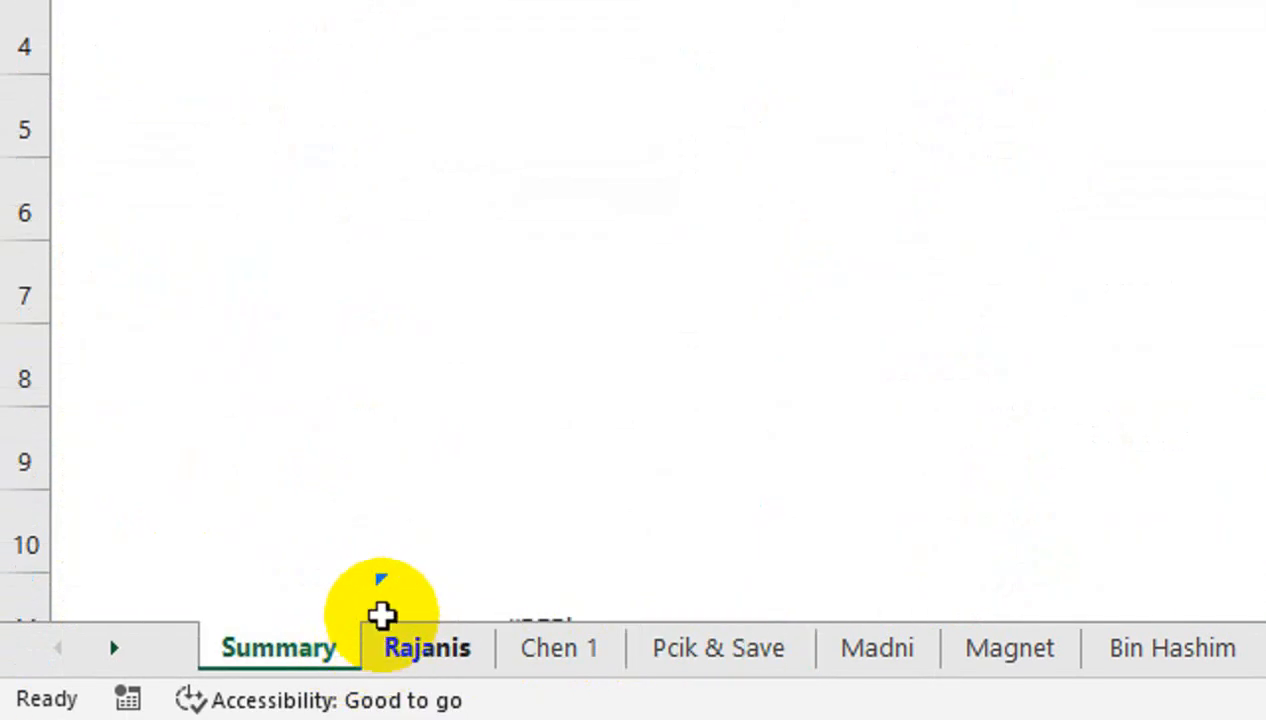
click(395, 655)
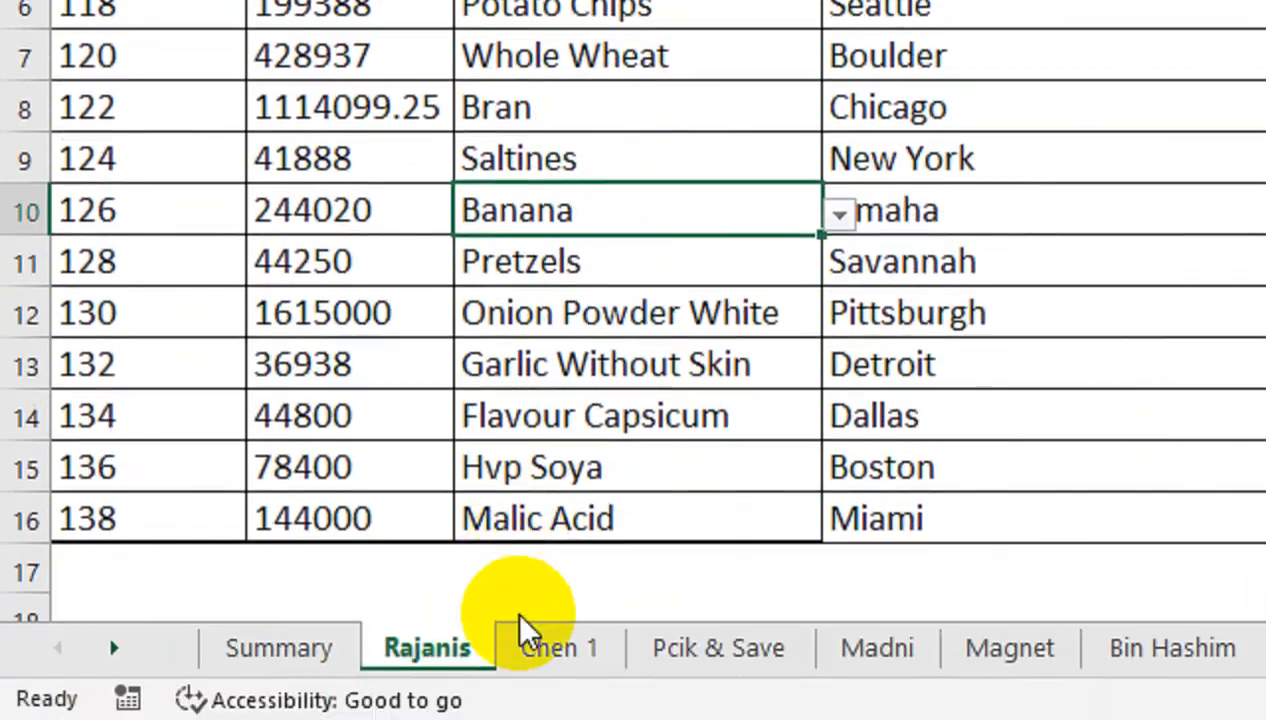
click(535, 645)
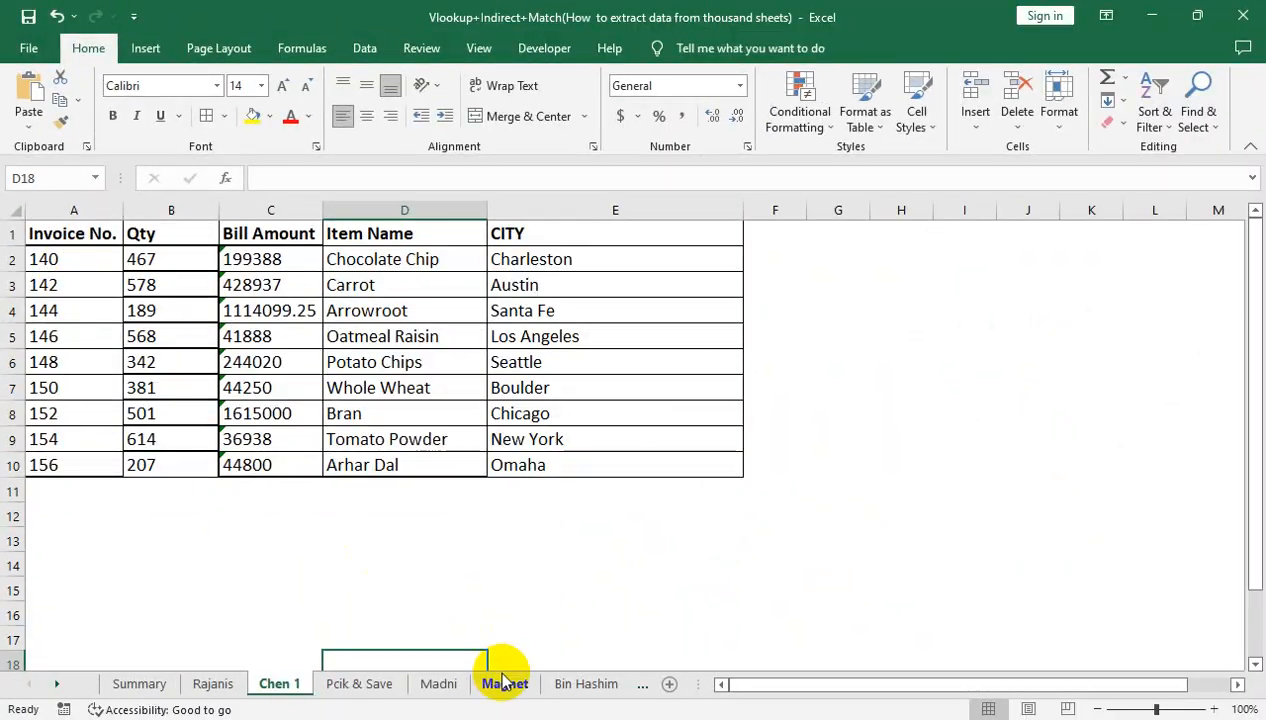
Examine the column order of the invoice tables on the remaining branch sheets, including Magnet and Bin Hashim, and return to Rajanis
click(505, 682)
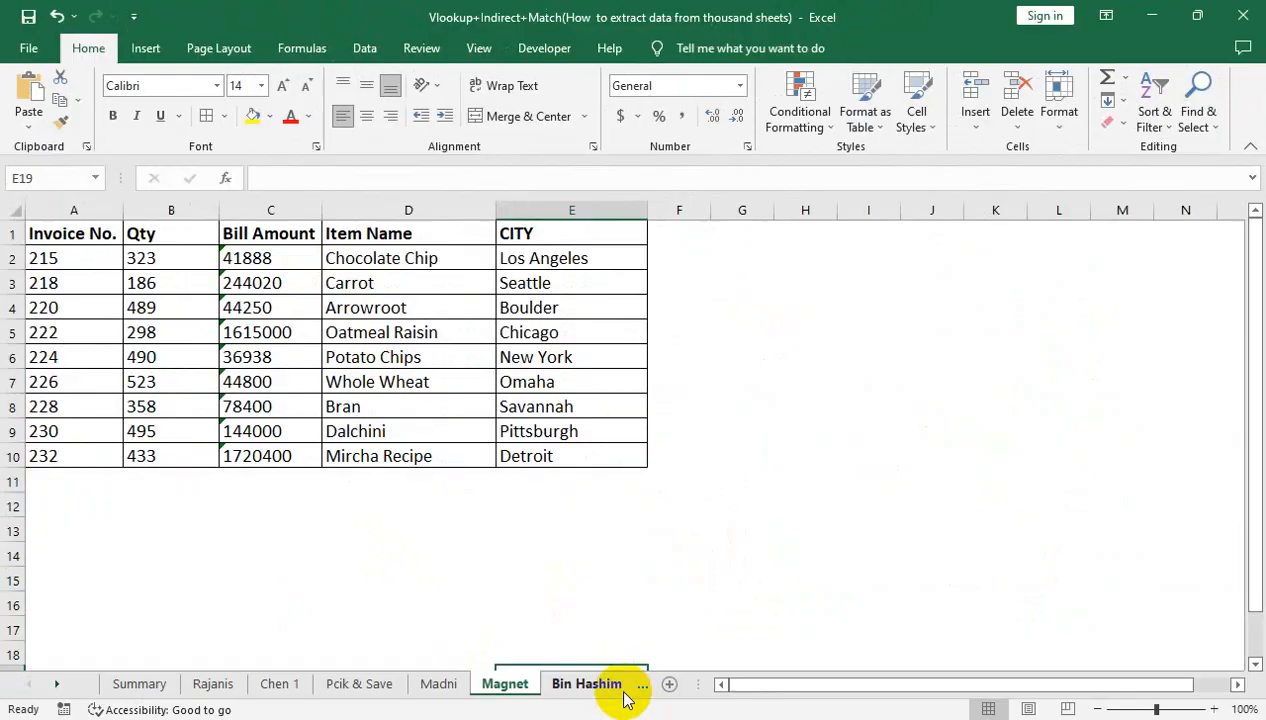
click(620, 688)
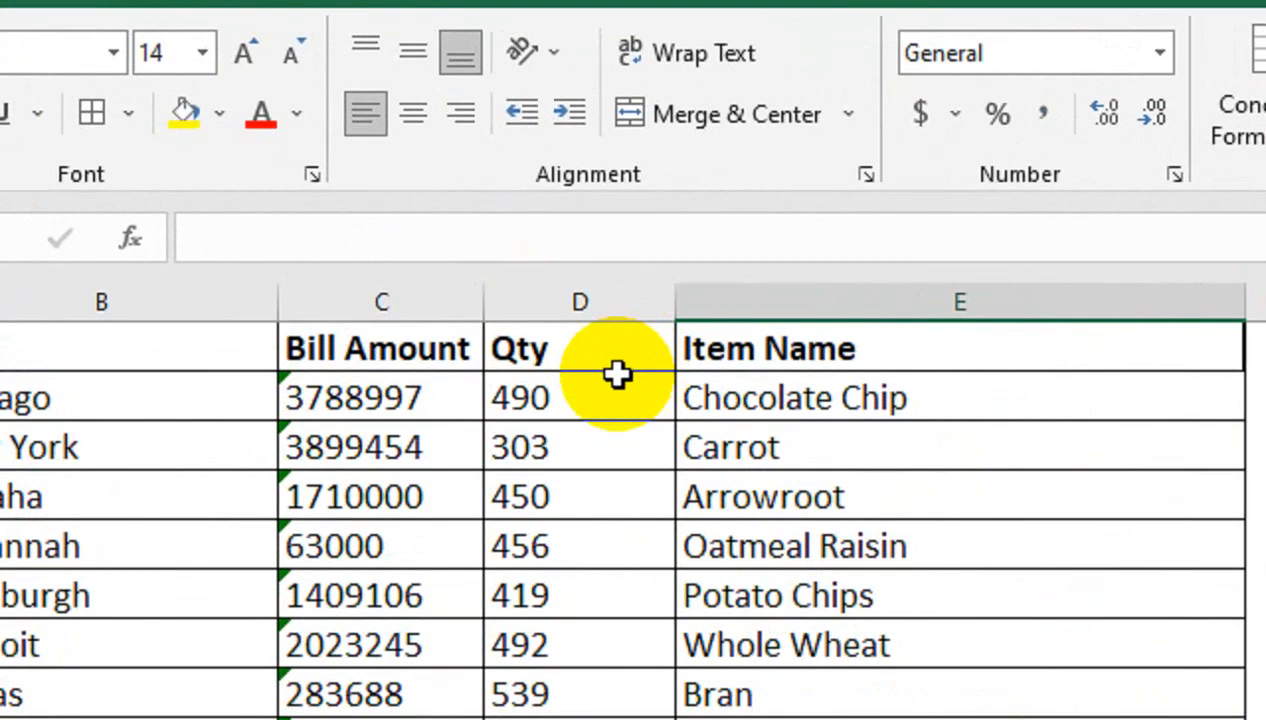
key(ctrl+Page_Down)
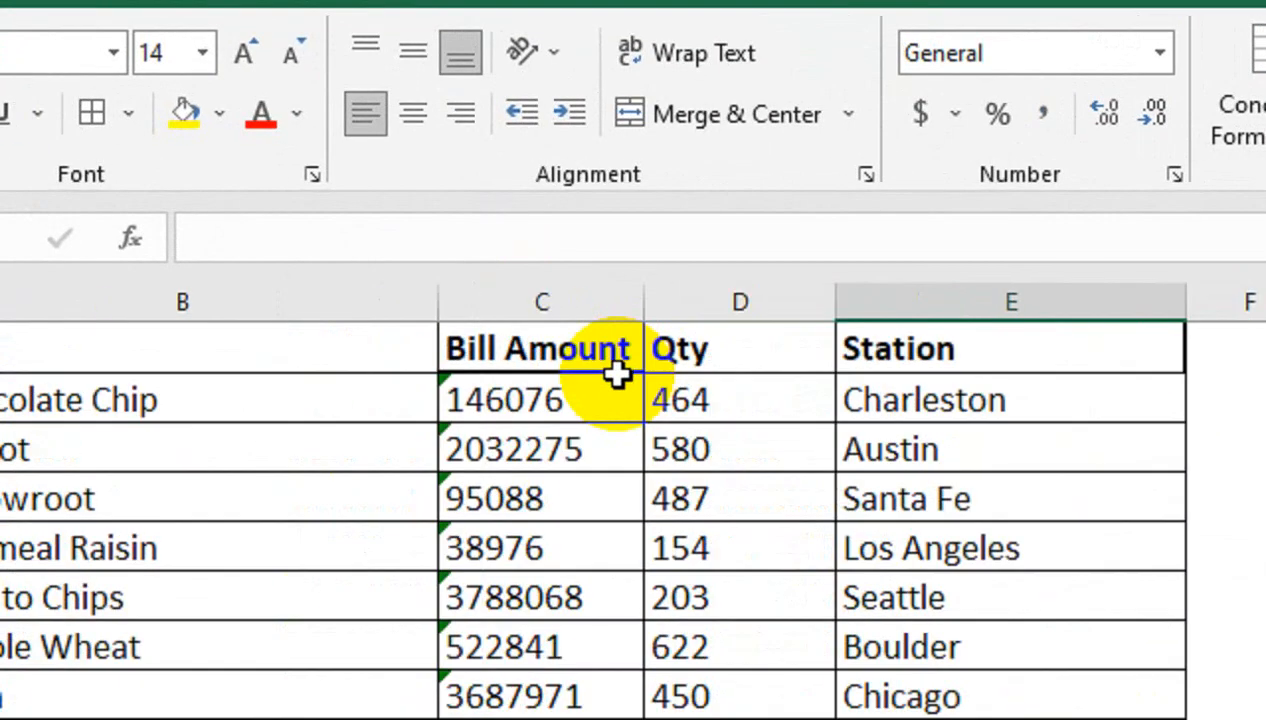
key(ctrl+Page_Down)
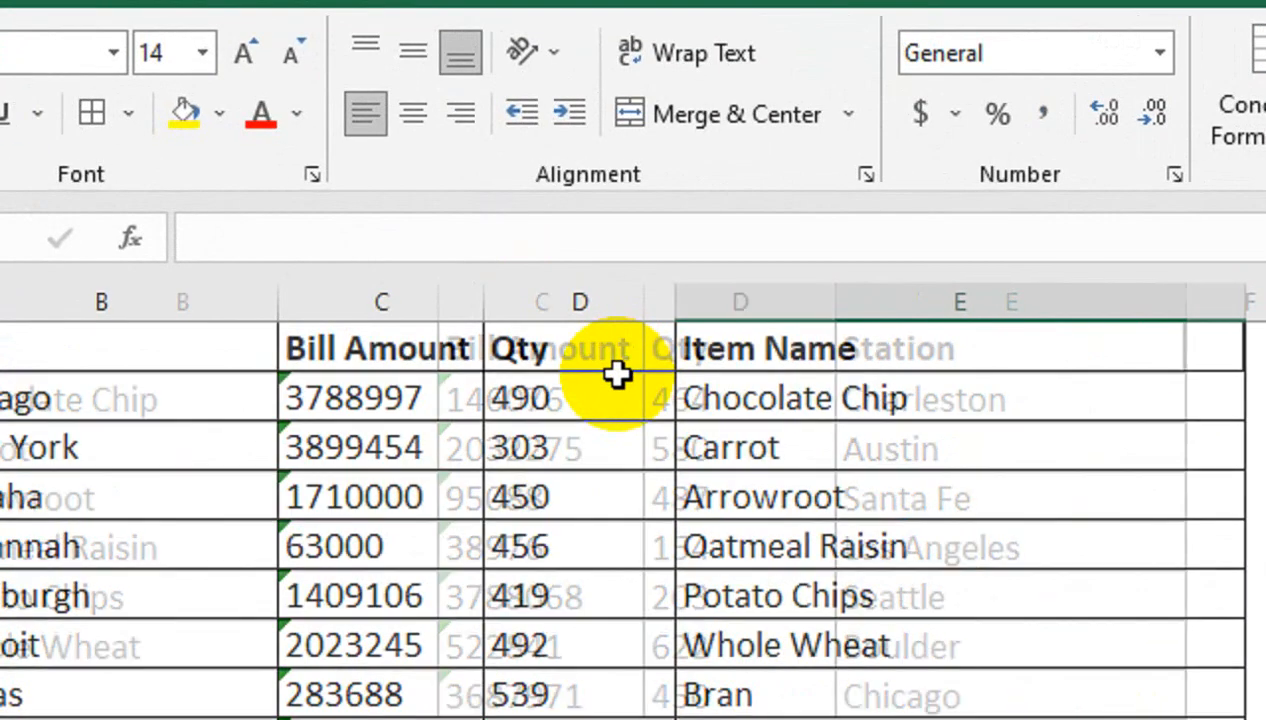
key(ctrl+Page_Down)
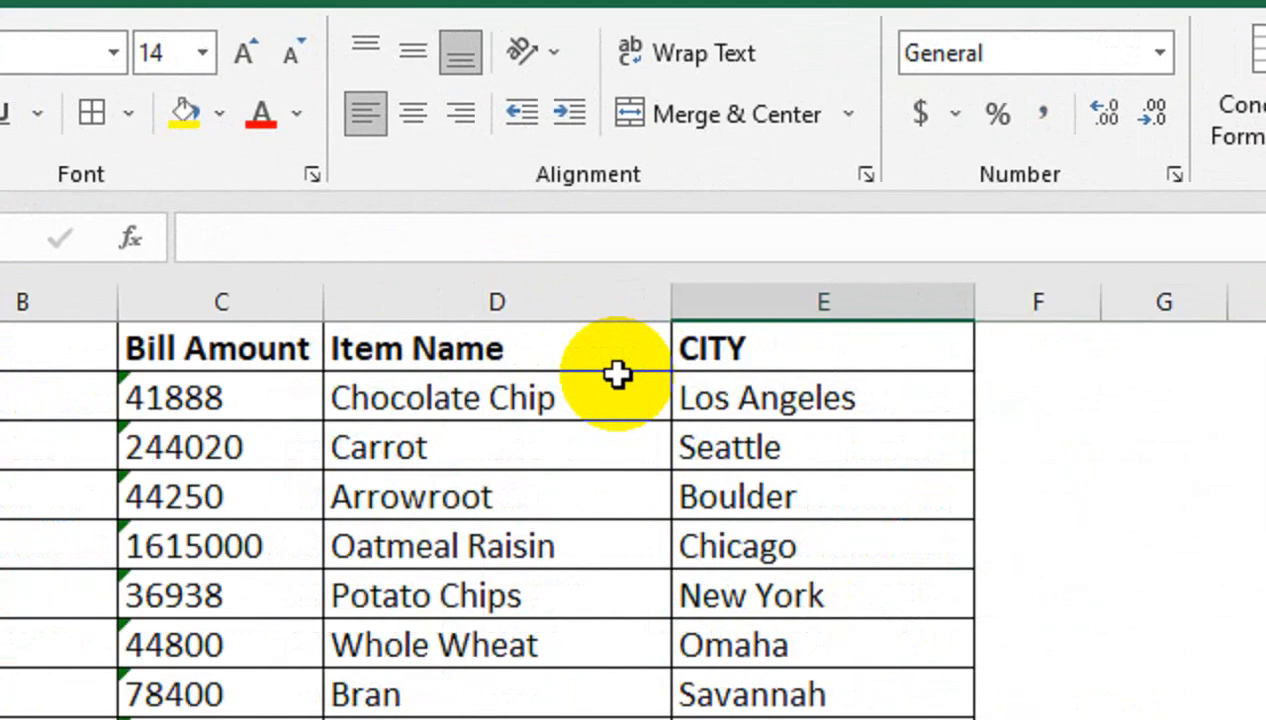
key(ctrl+Page_Down)
key(ctrl+Page_Down)
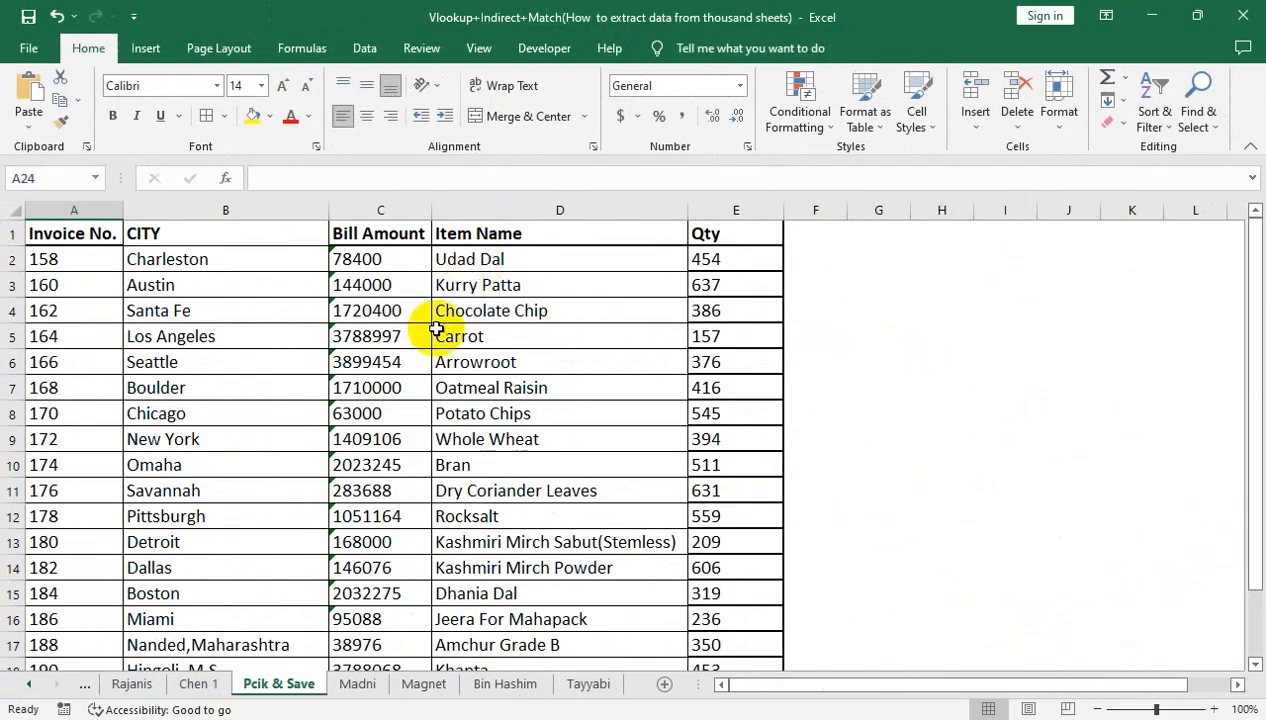
click(132, 684)
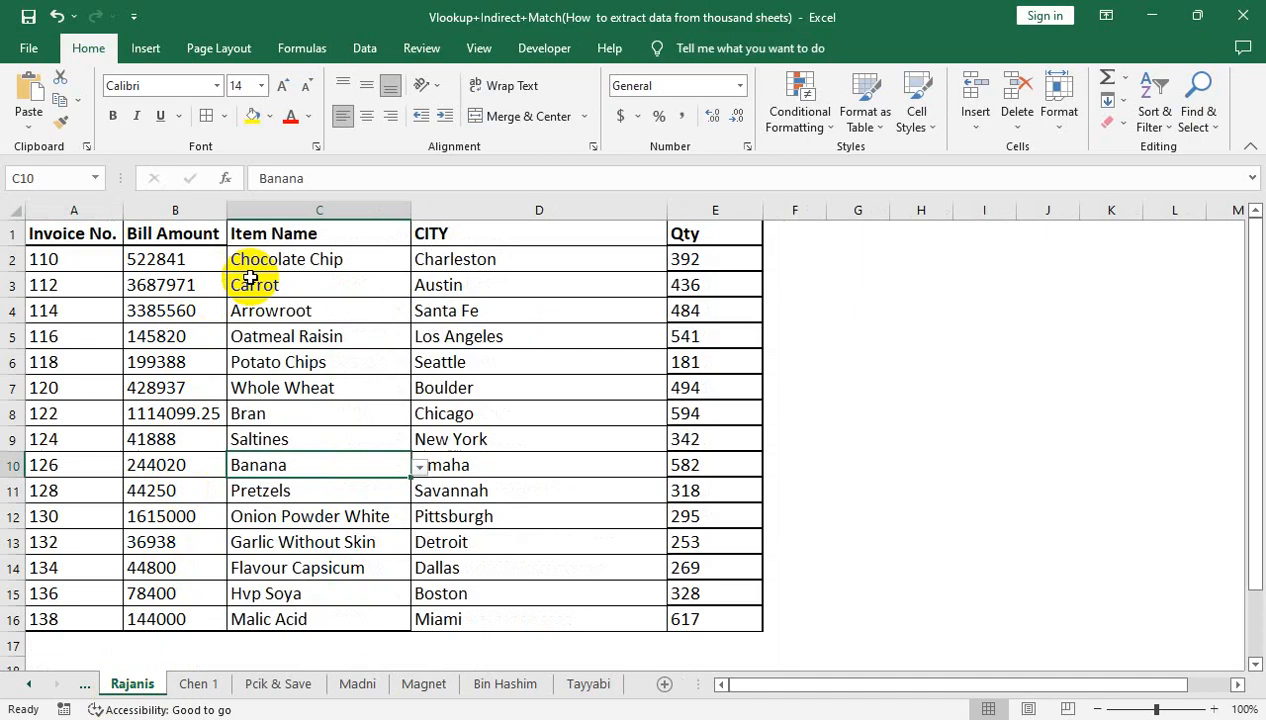
click(30, 682)
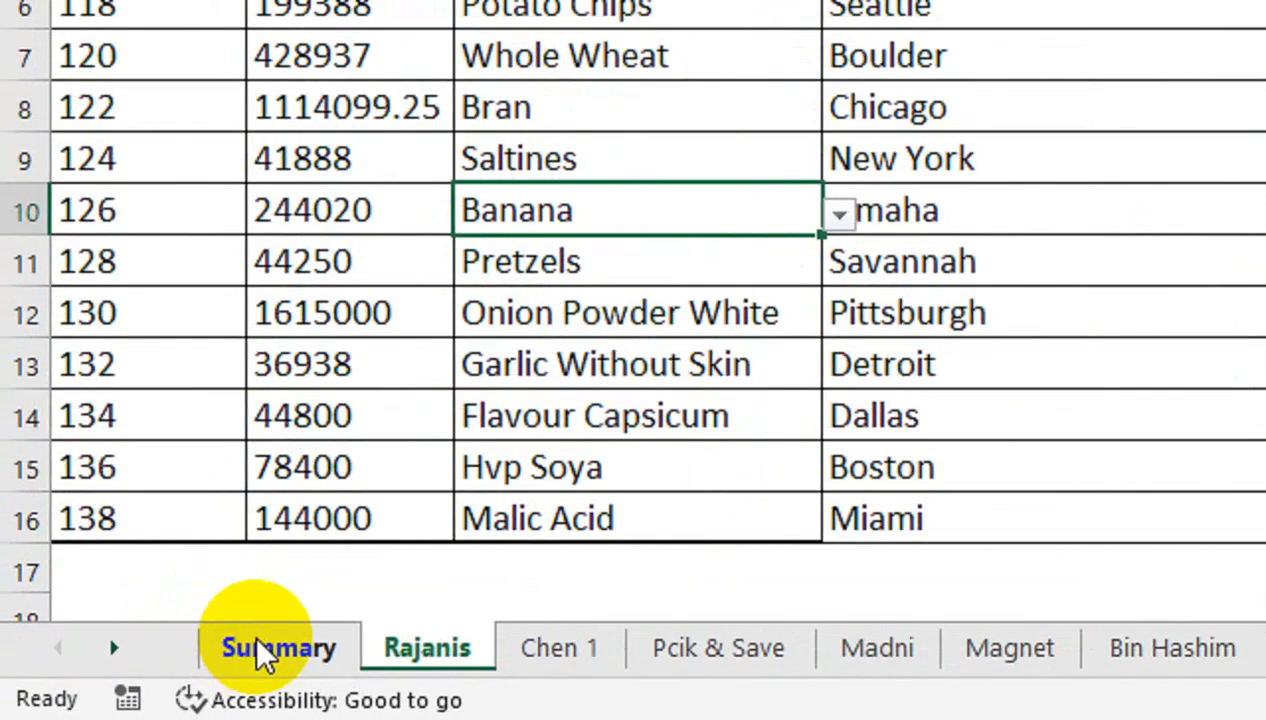
Review the Summary sheet's header row, the empty cells below it and the workbook's list of sheets
click(127, 684)
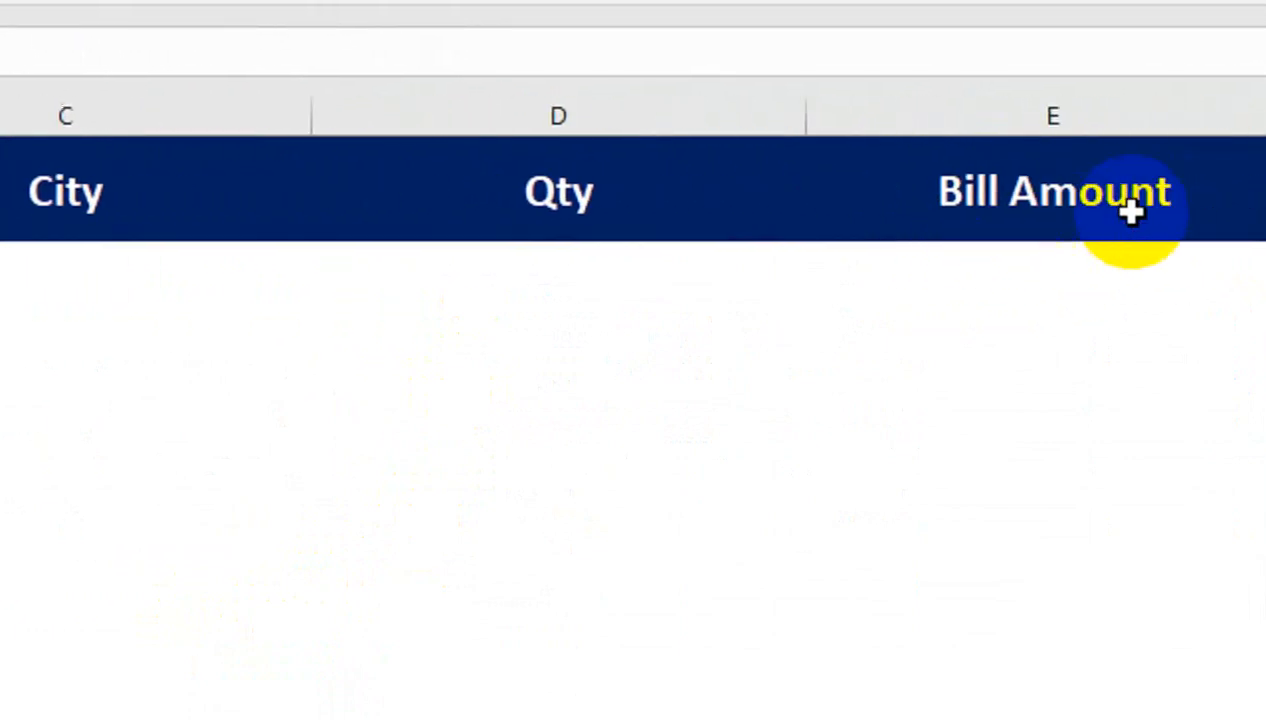
drag(880, 203, 560, 203)
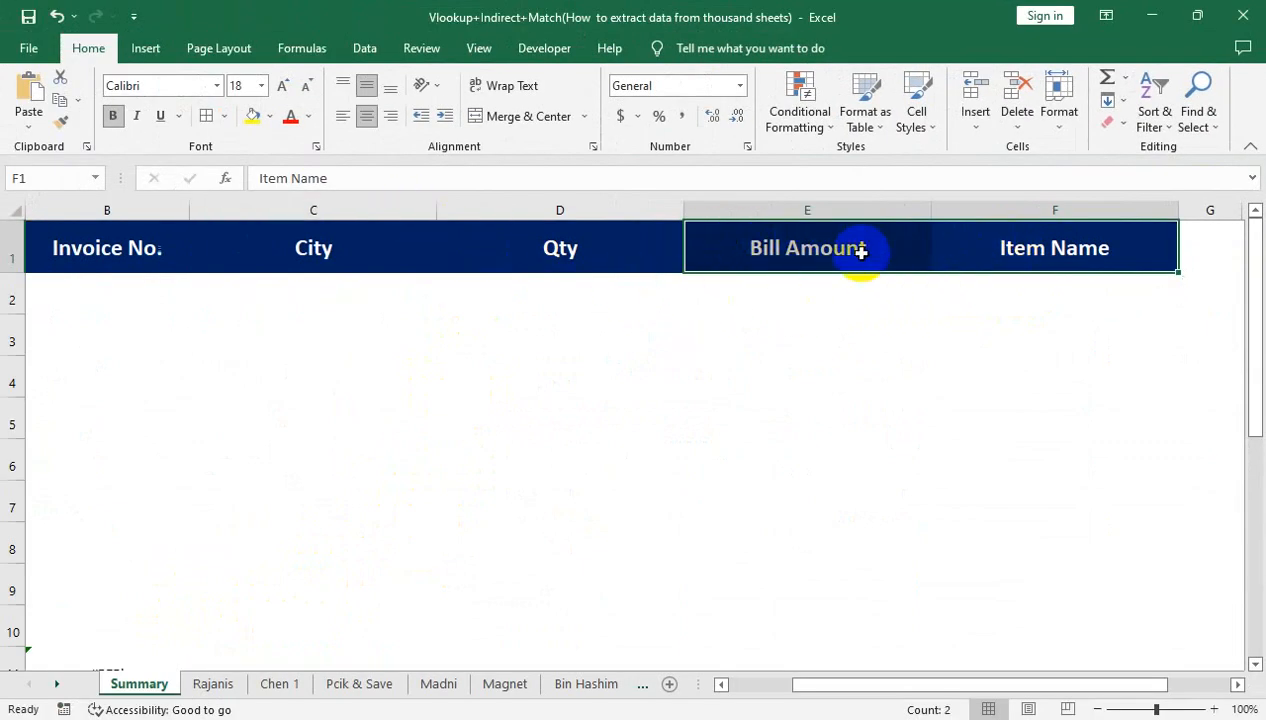
drag(957, 337, 84, 430)
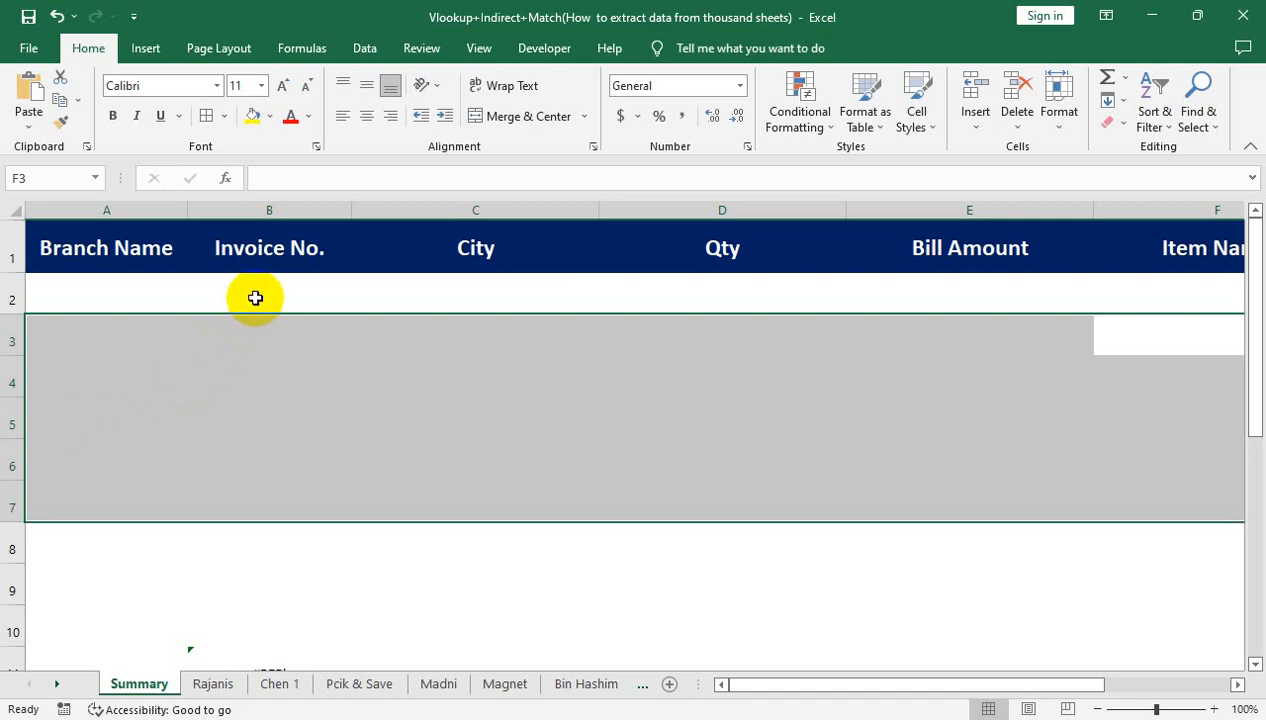
click(256, 298)
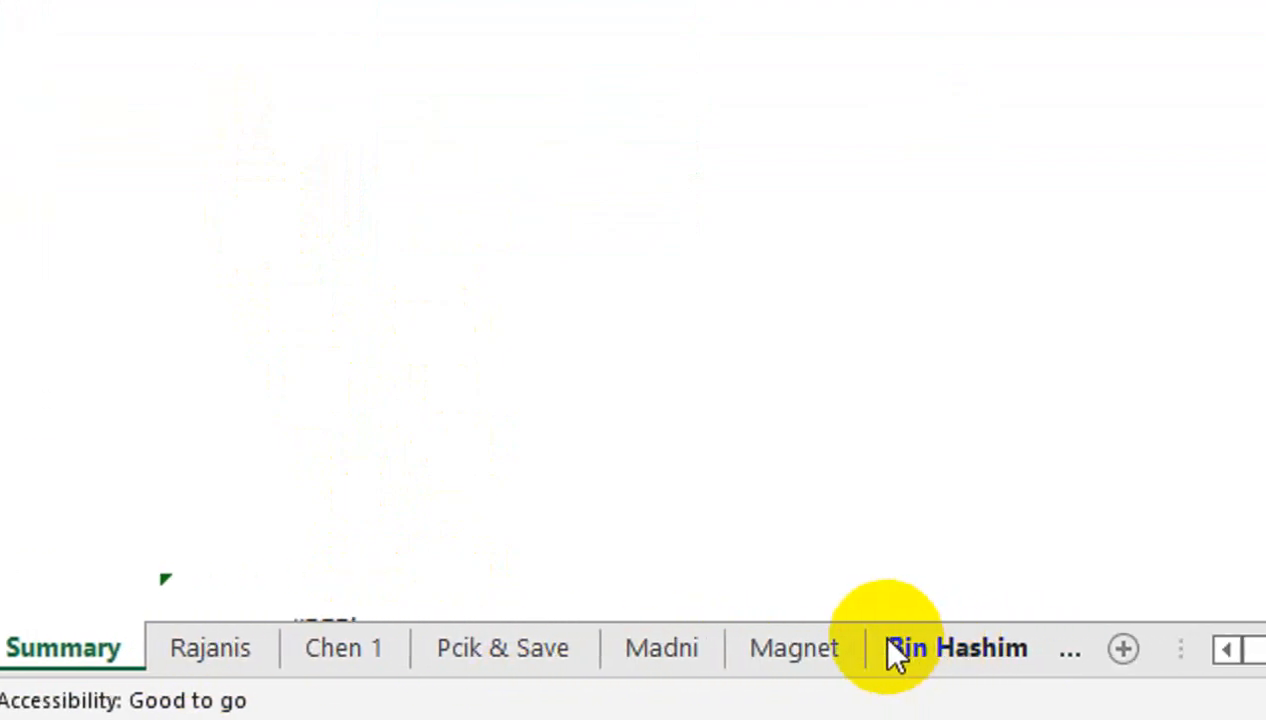
click(113, 650)
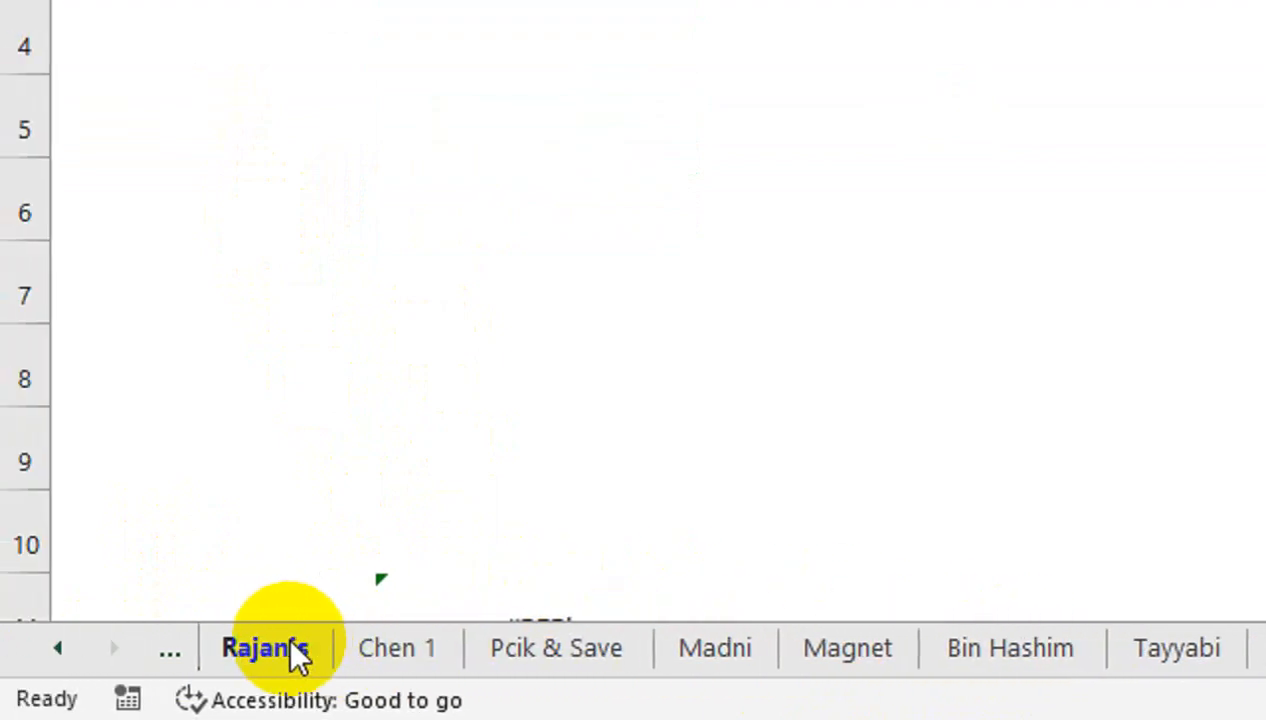
click(60, 648)
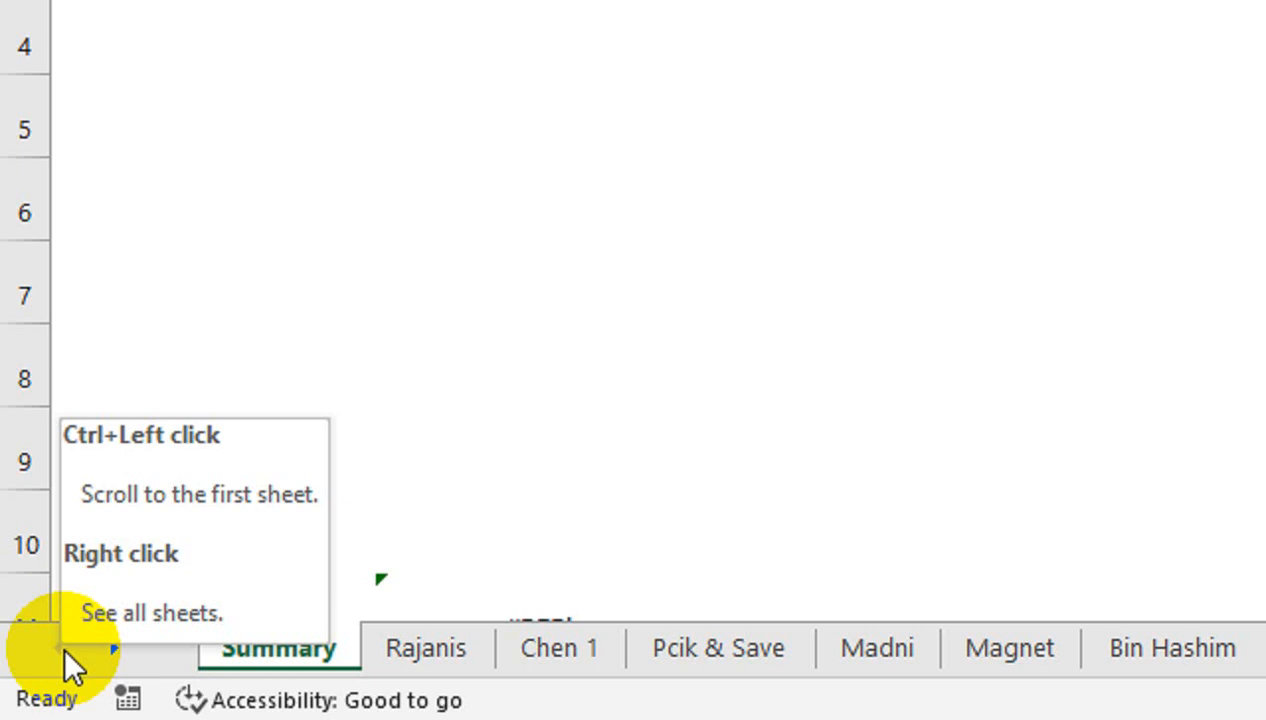
drag(226, 223, 226, 610)
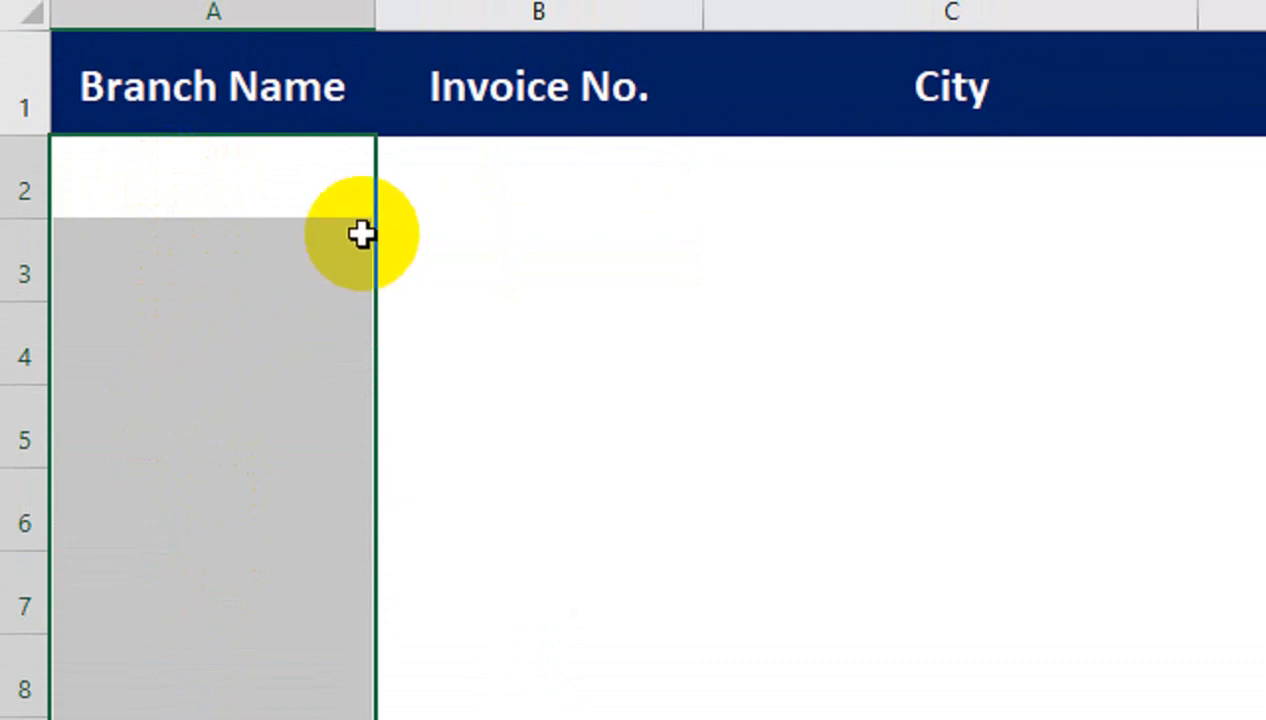
Start a new defined name called worksheets in the Name Manager
click(303, 180)
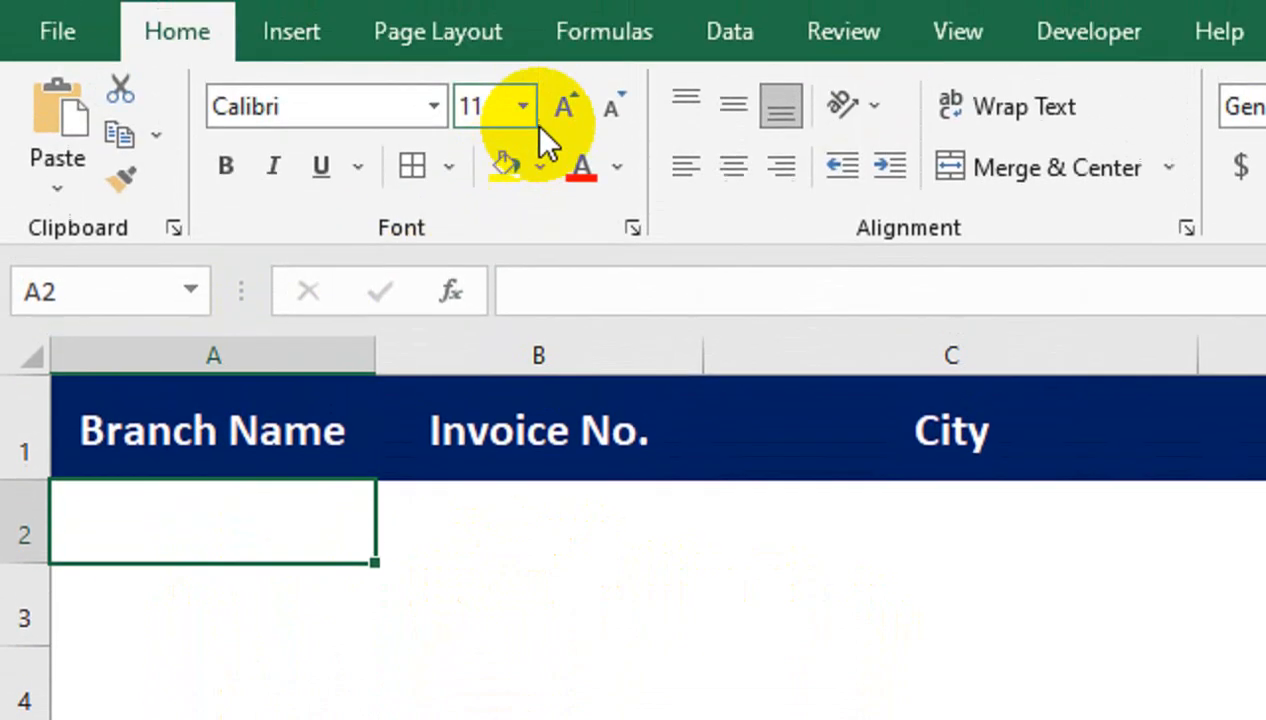
click(596, 38)
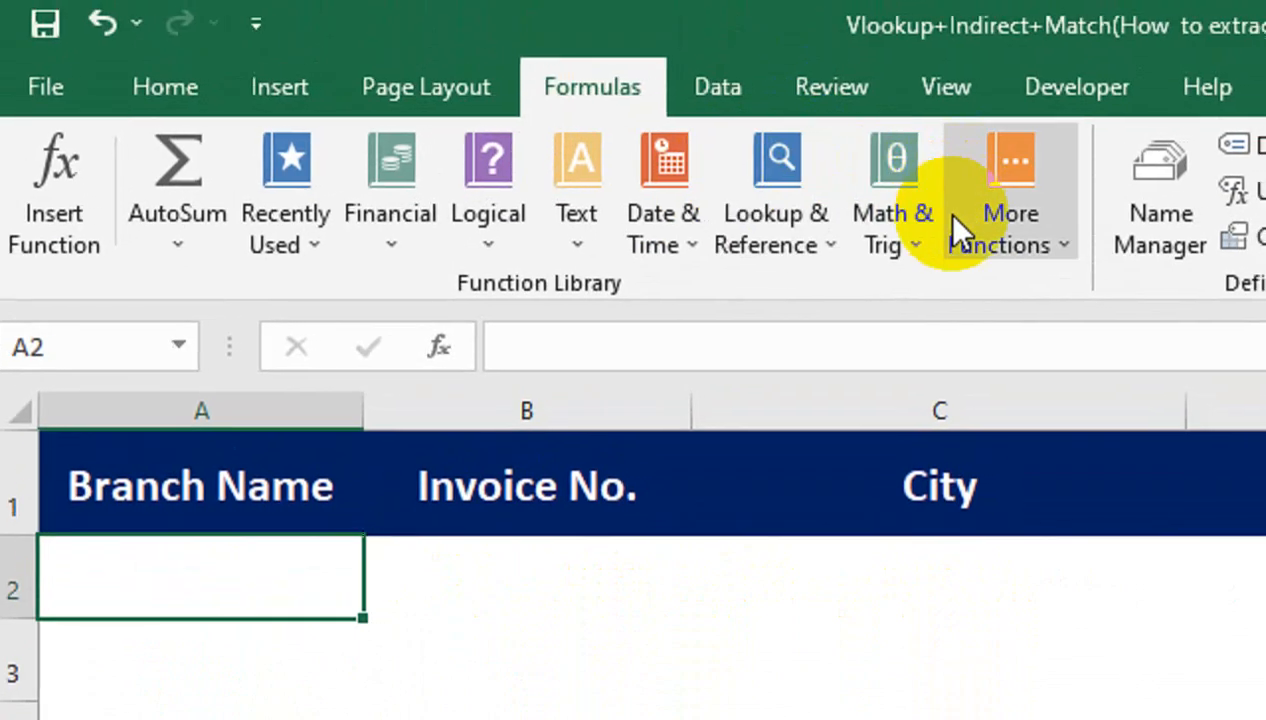
key(Up)
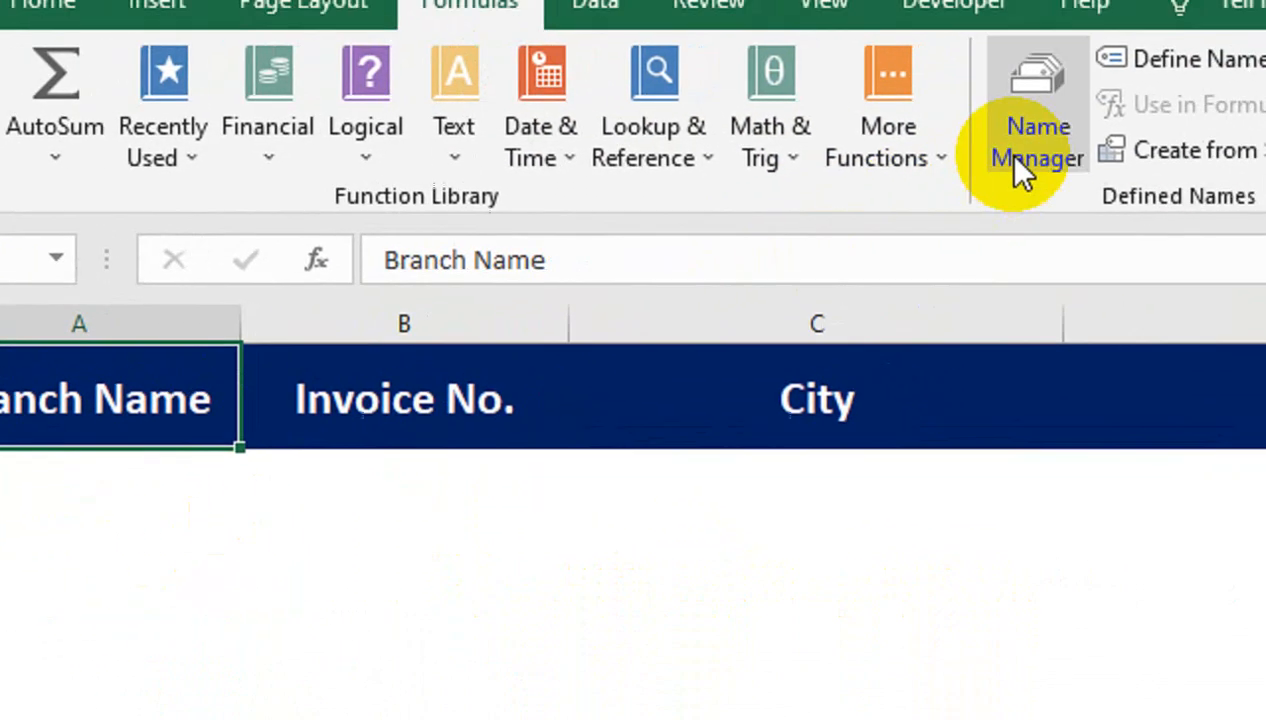
click(1022, 168)
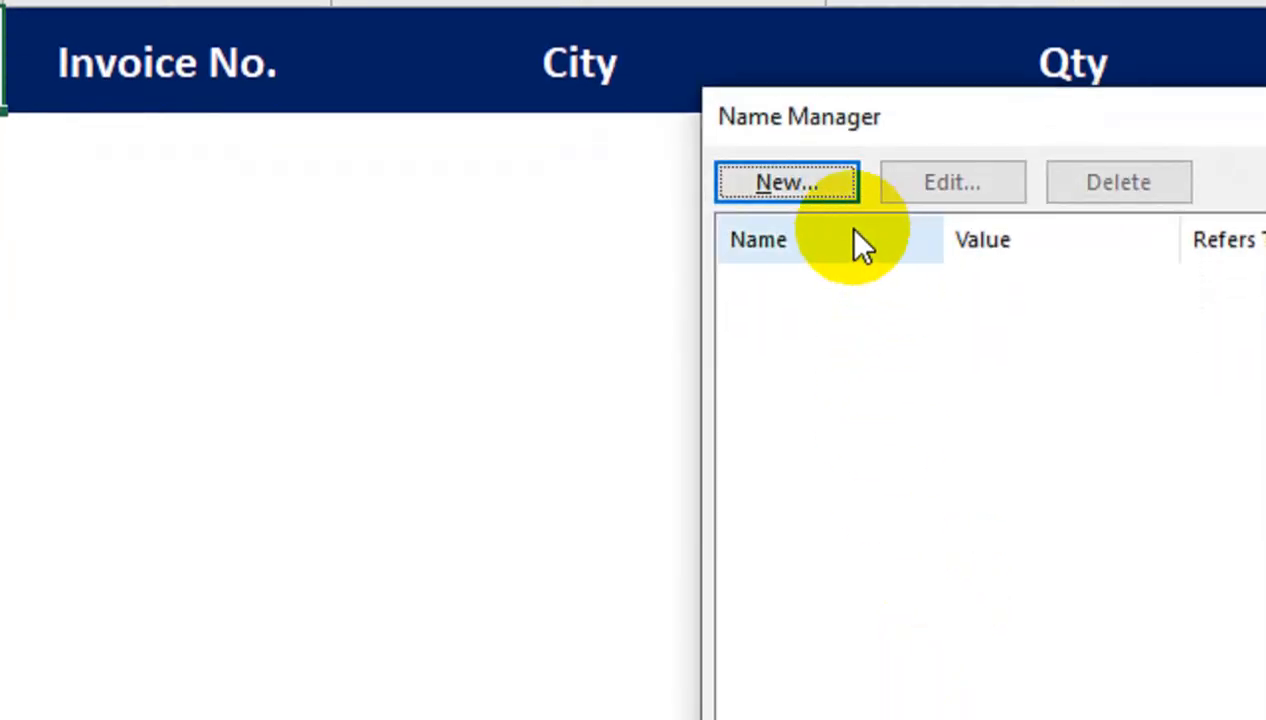
click(796, 259)
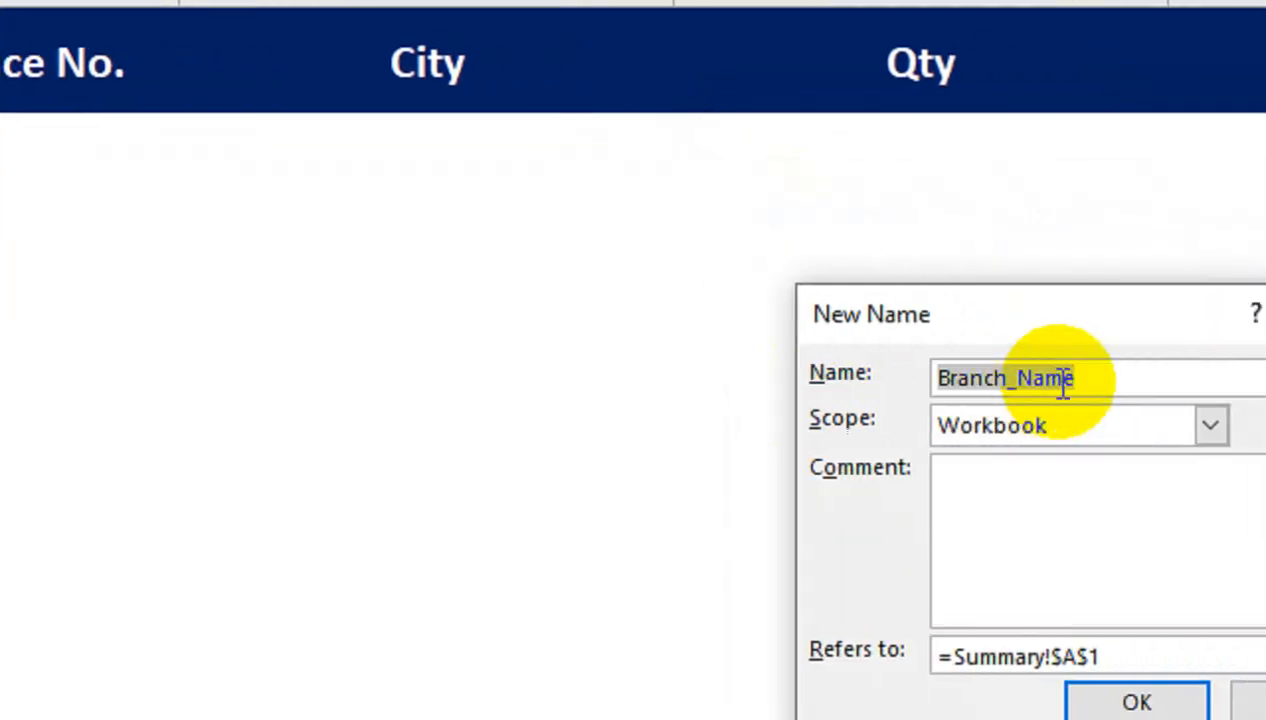
text(worksheets)
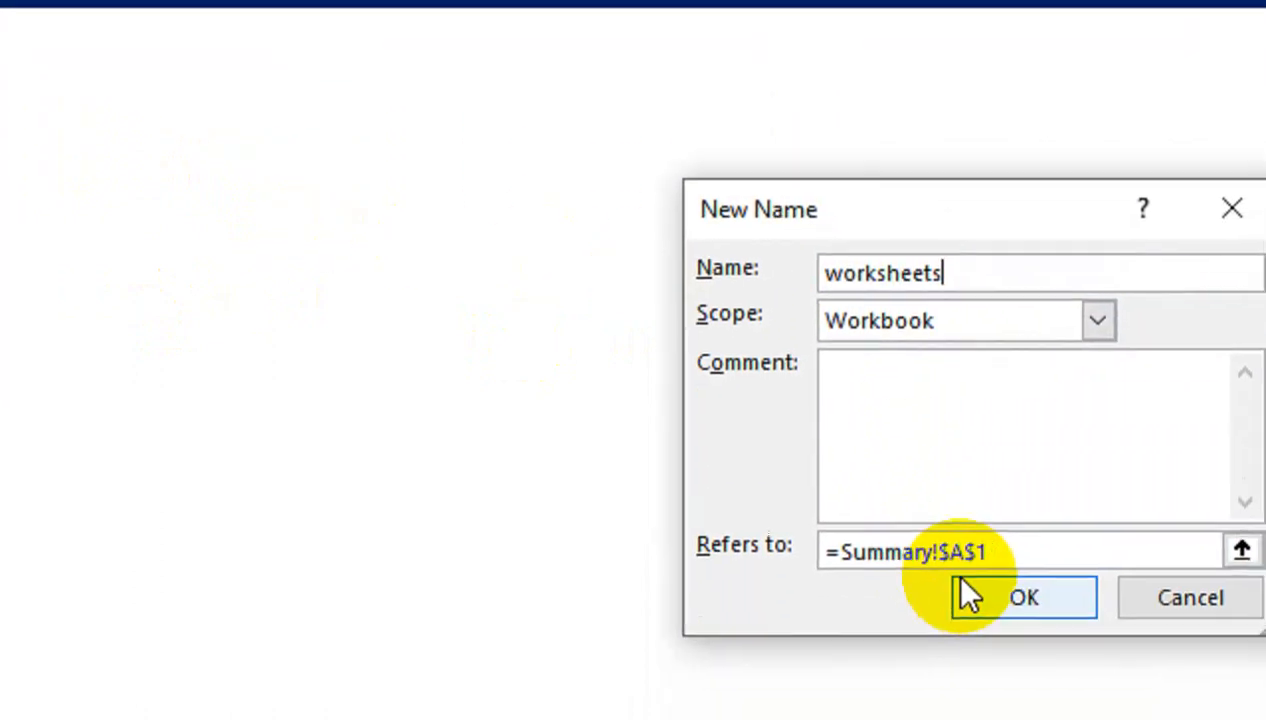
Make the worksheets name refer to =GET.WORKBOOK(1) & T(NOW()), with only a single leading equals sign
drag(1000, 706, 853, 707)
text(=GET.WORKBOOK(1) & T(NOW()))
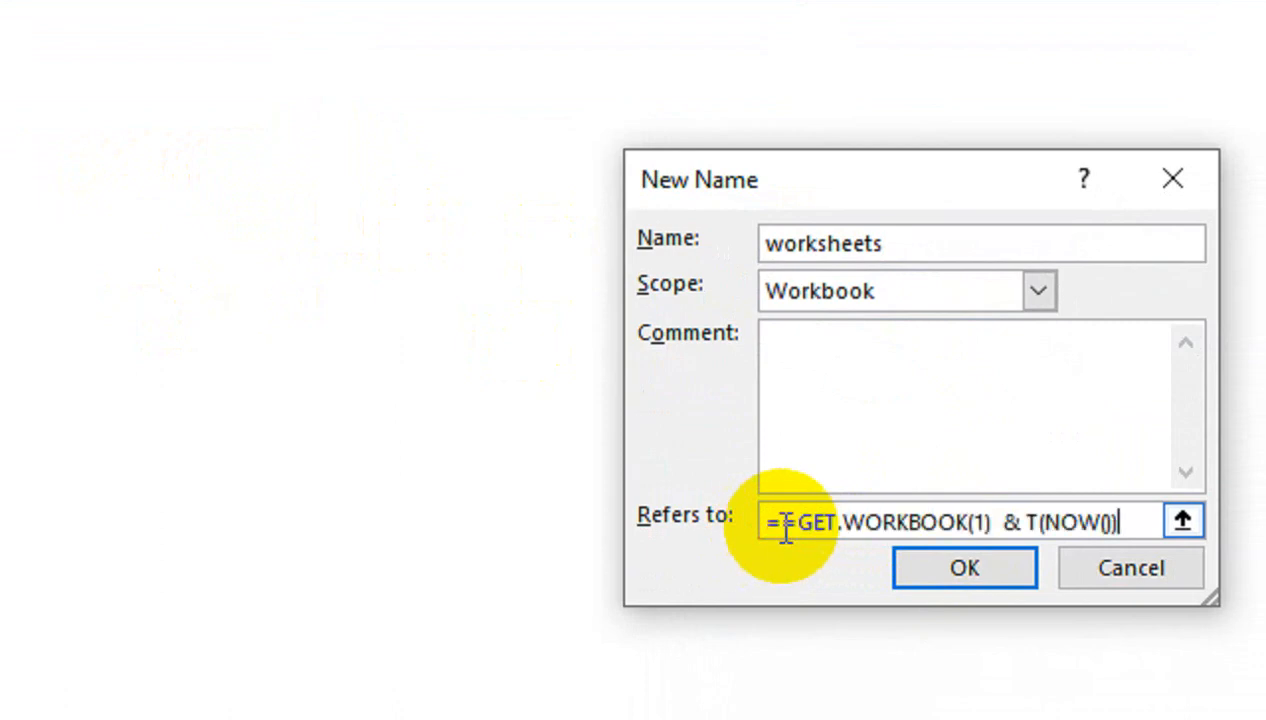
click(777, 522)
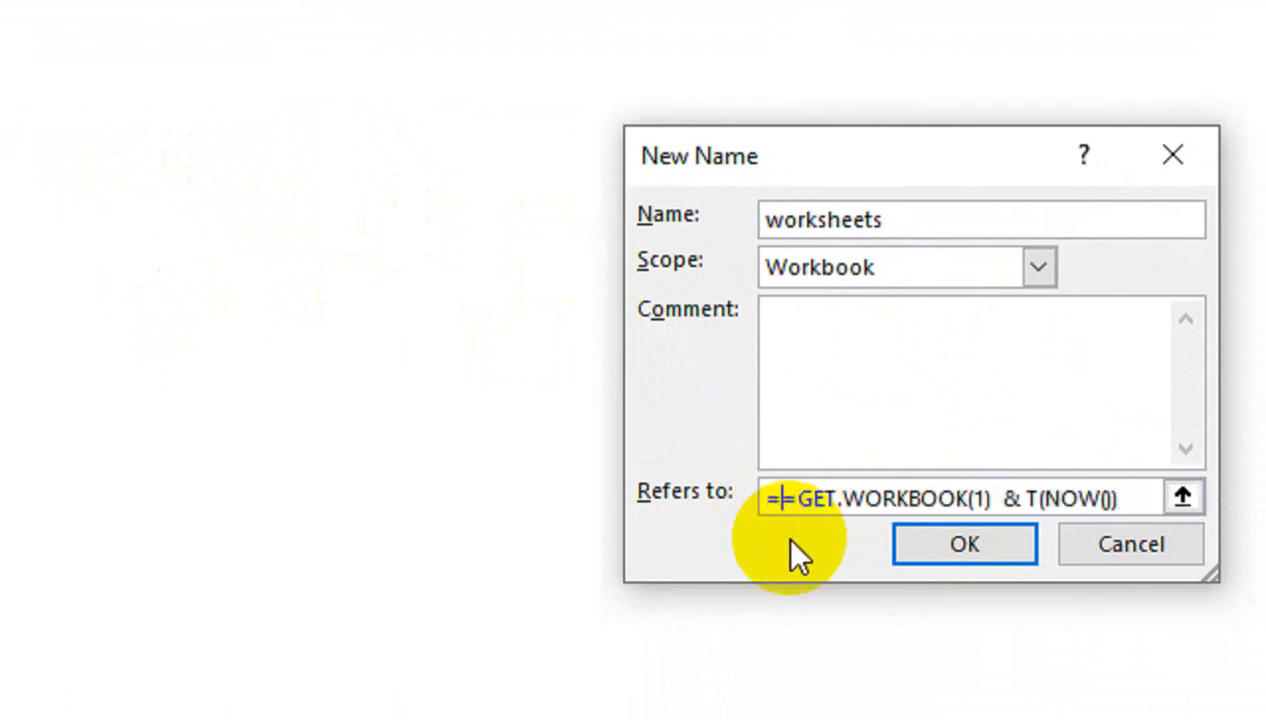
key(BackSpace)
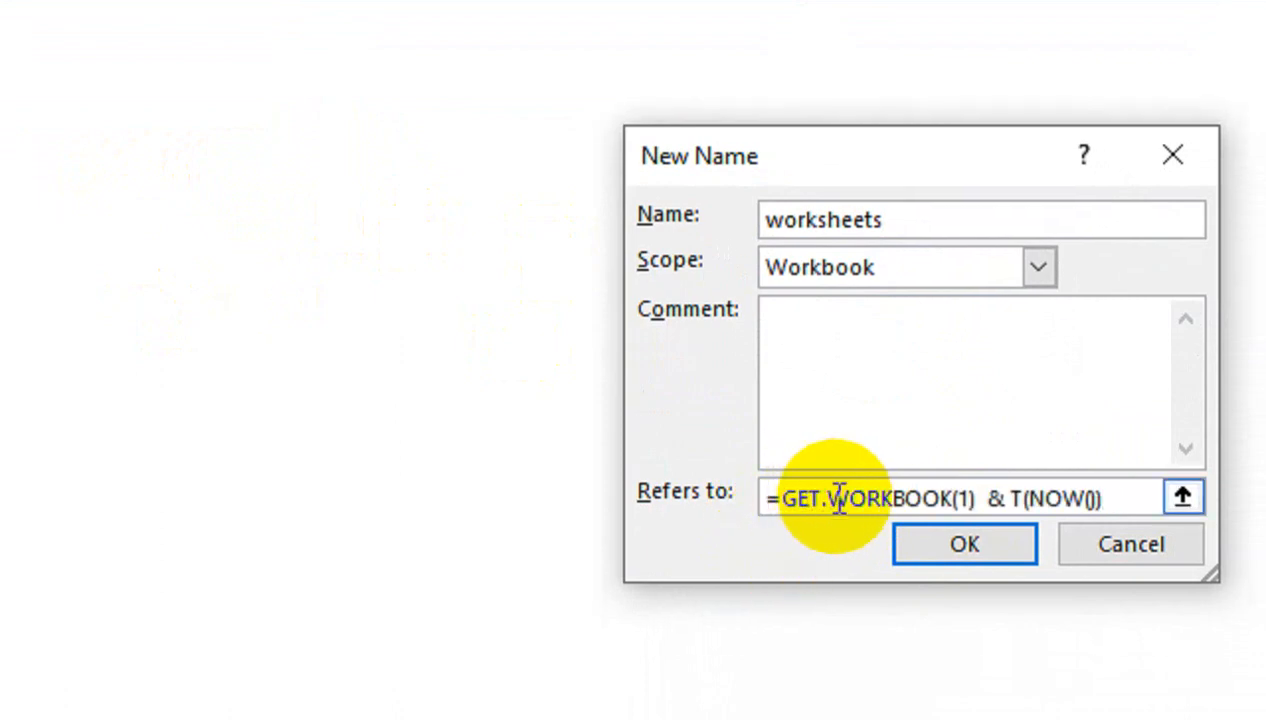
click(975, 497)
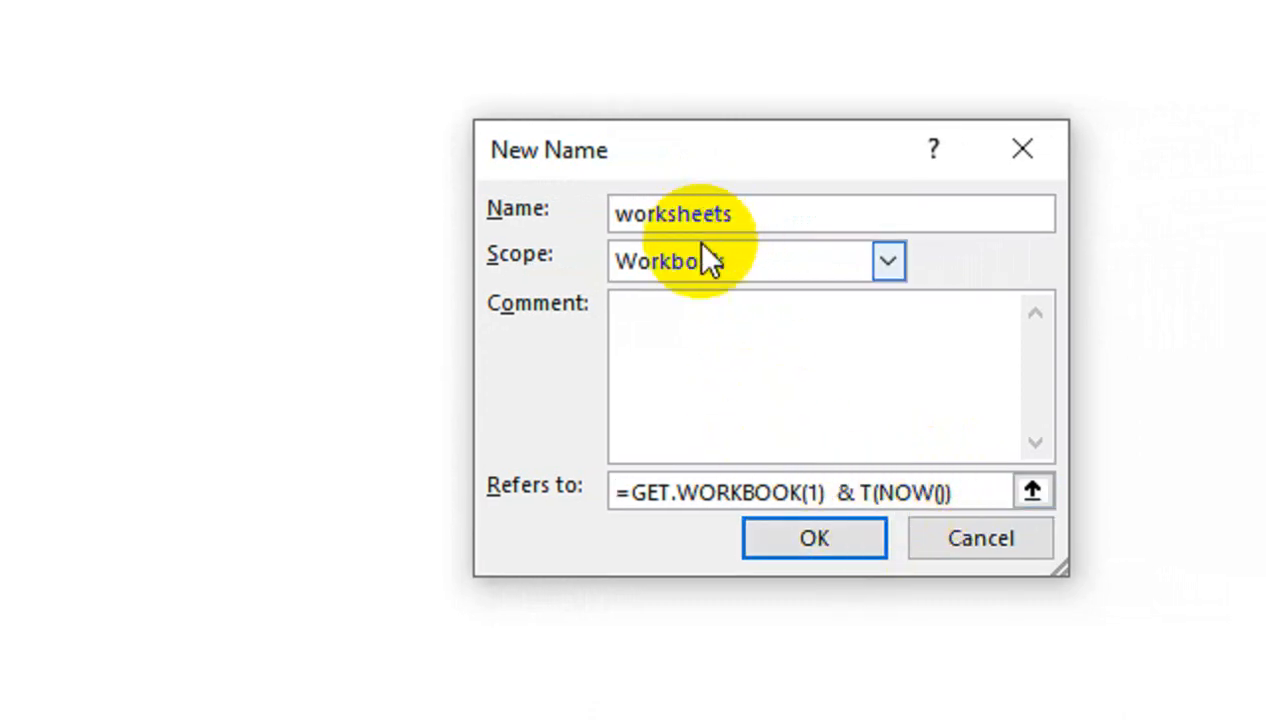
Save the worksheets name and close the Name Manager
click(845, 538)
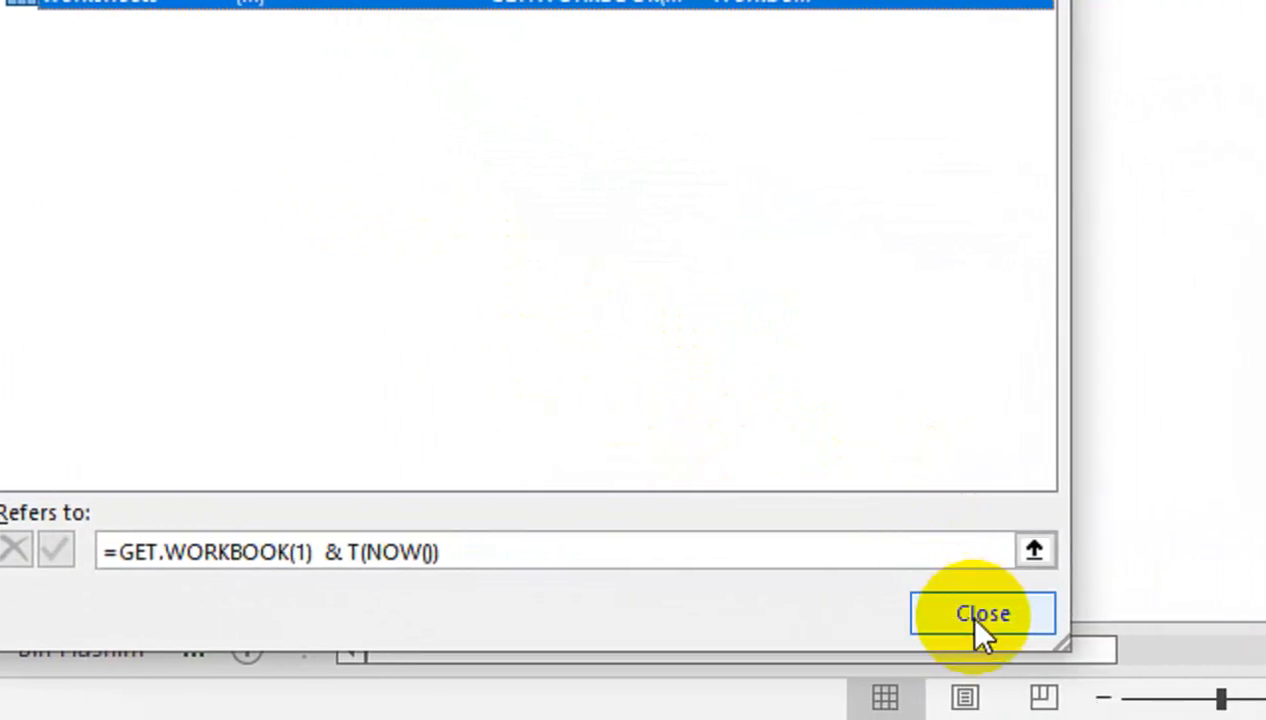
click(1228, 708)
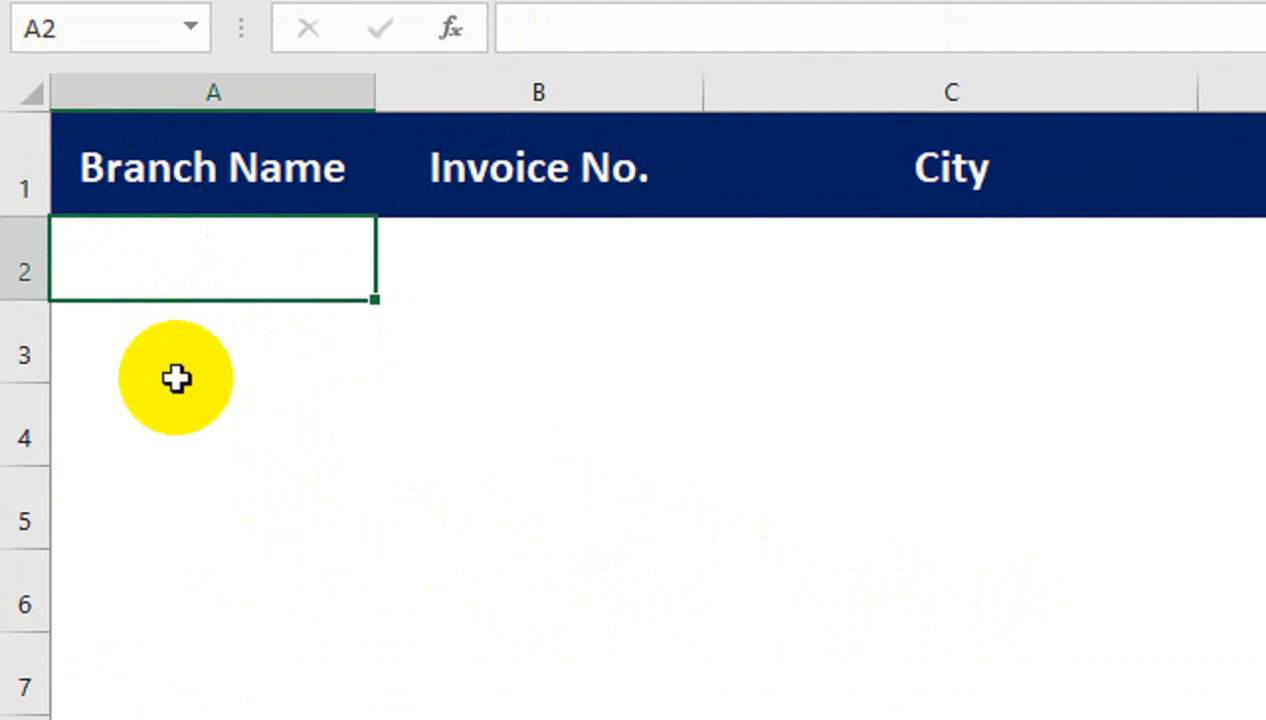
Begin a formula in cell A2 with =INDEX(MID(worksheets, using the defined name as the MID text
text(=in)
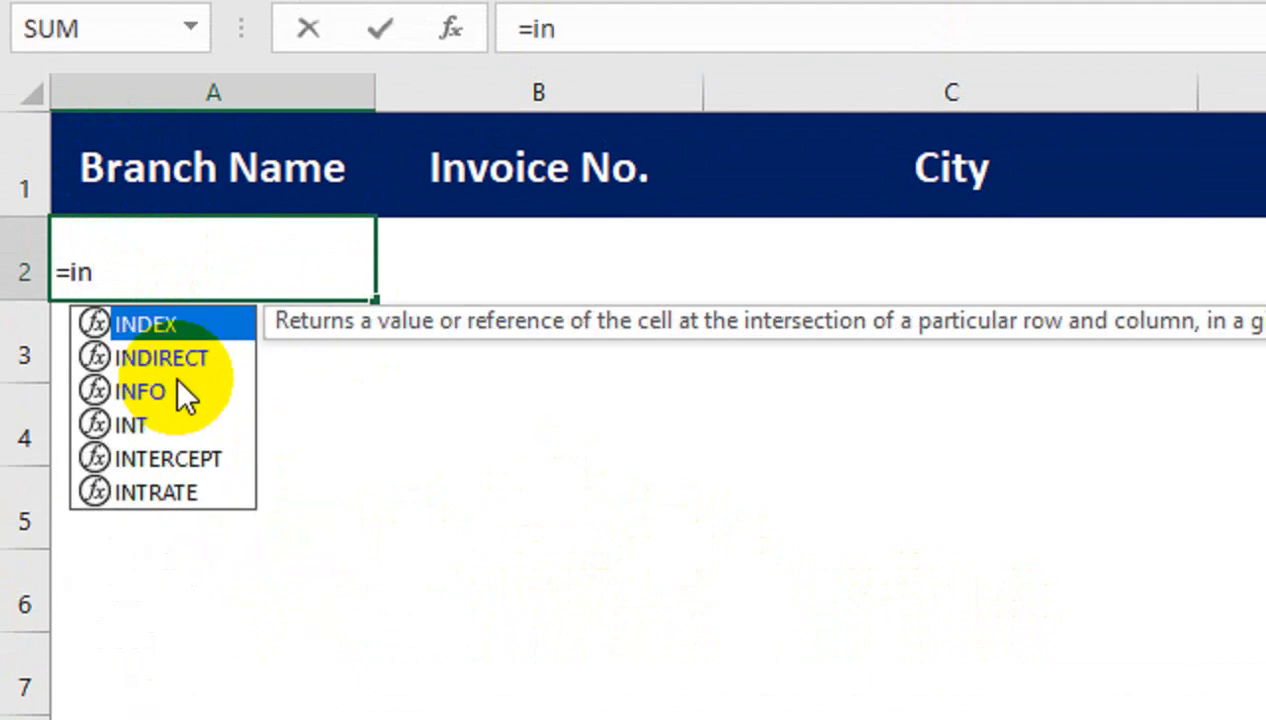
key(Tab)
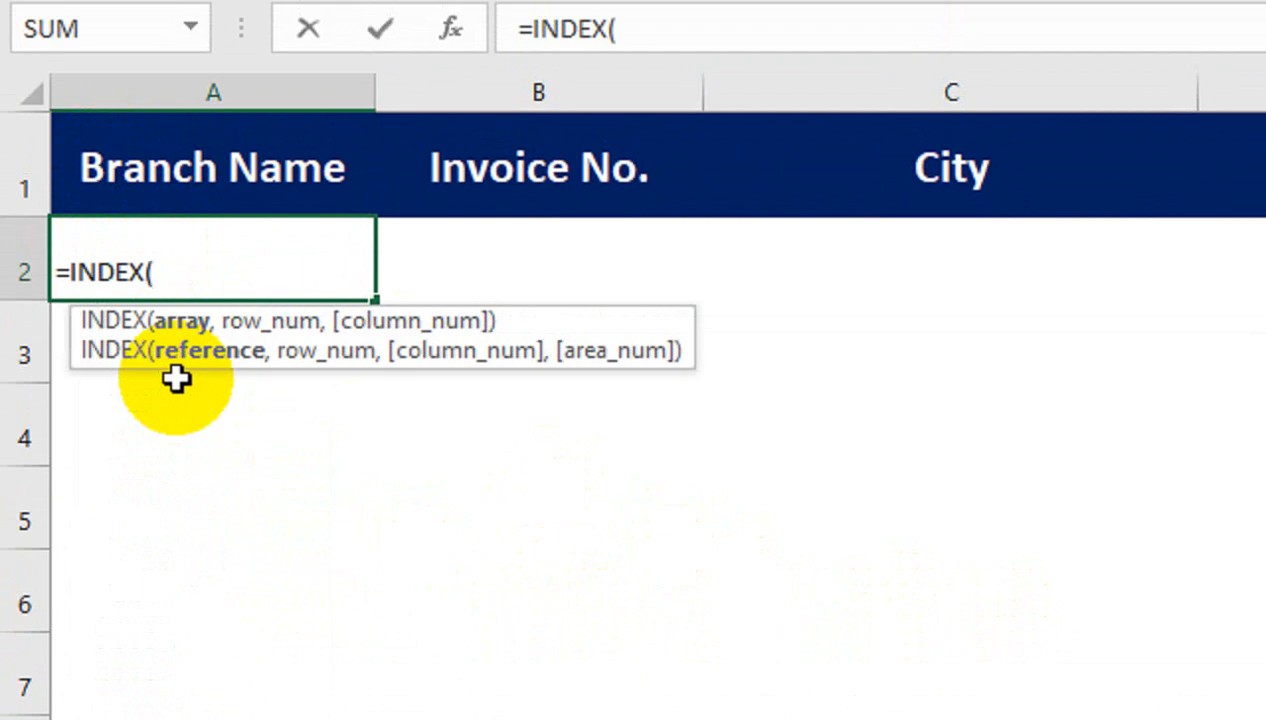
text(mid)
key(Tab)
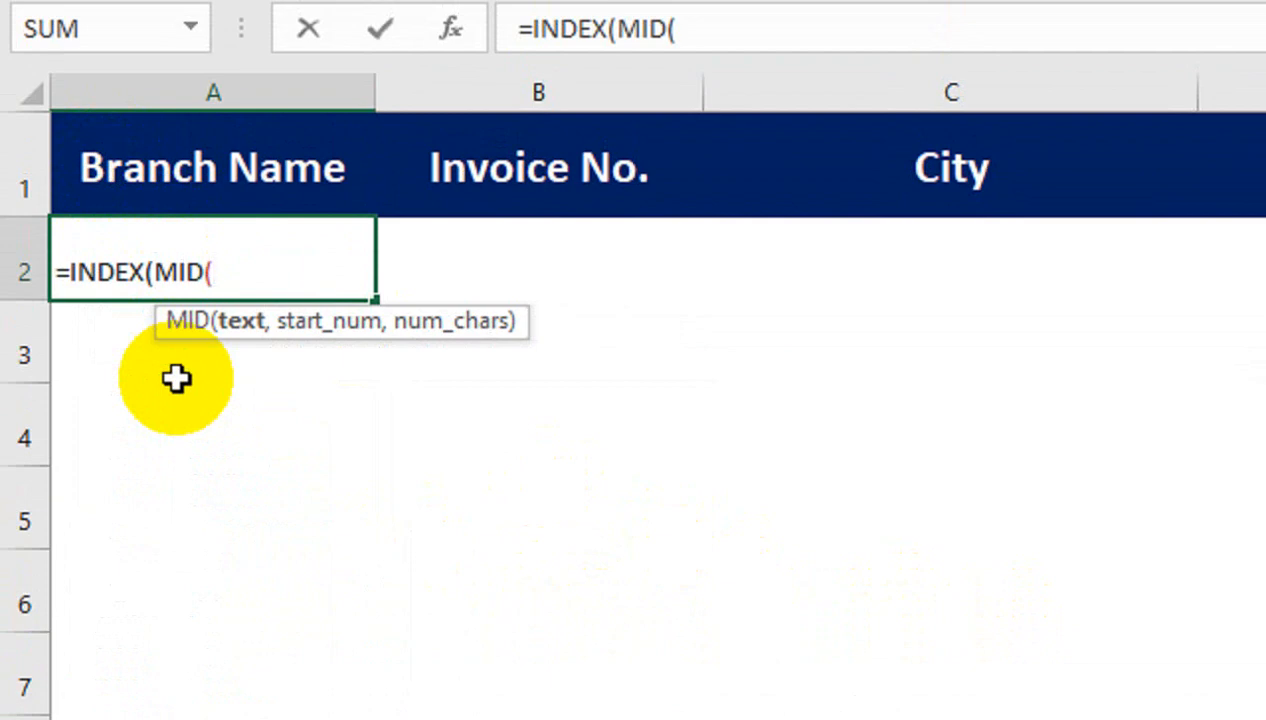
text(qorks)
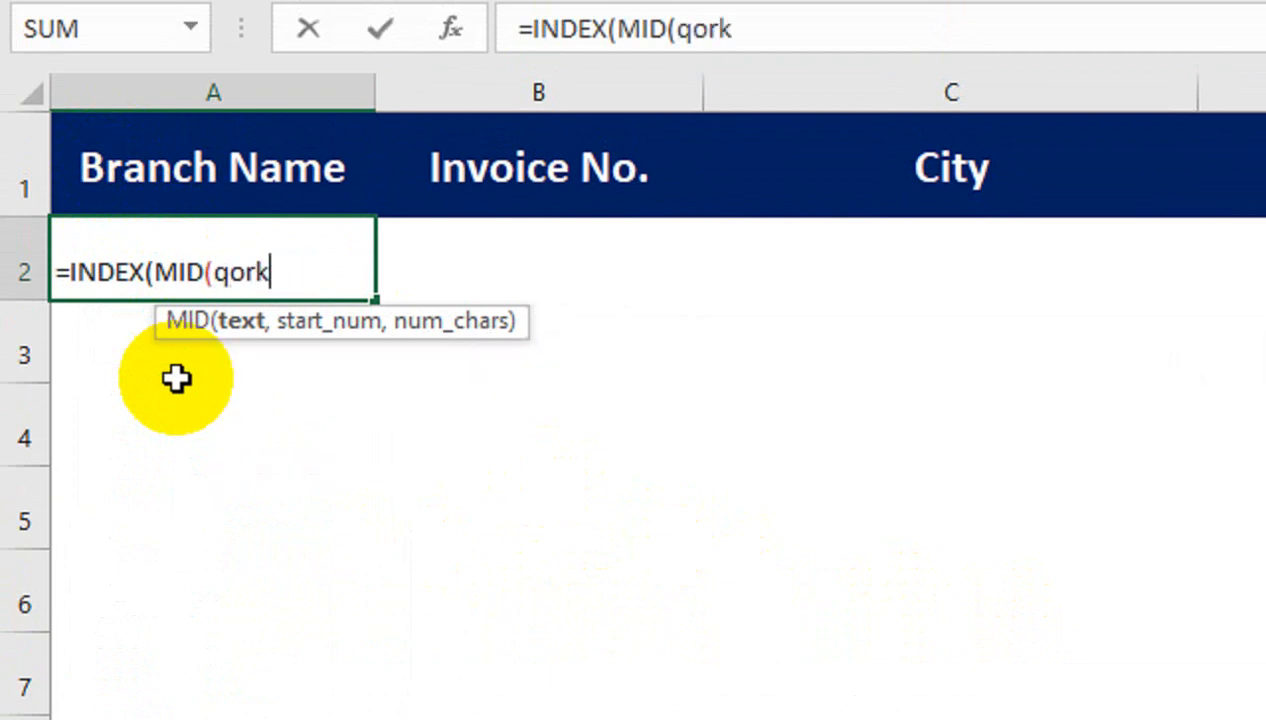
key(BackSpace)
key(BackSpace)
key(BackSpace)
key(BackSpace)
key(BackSpace)
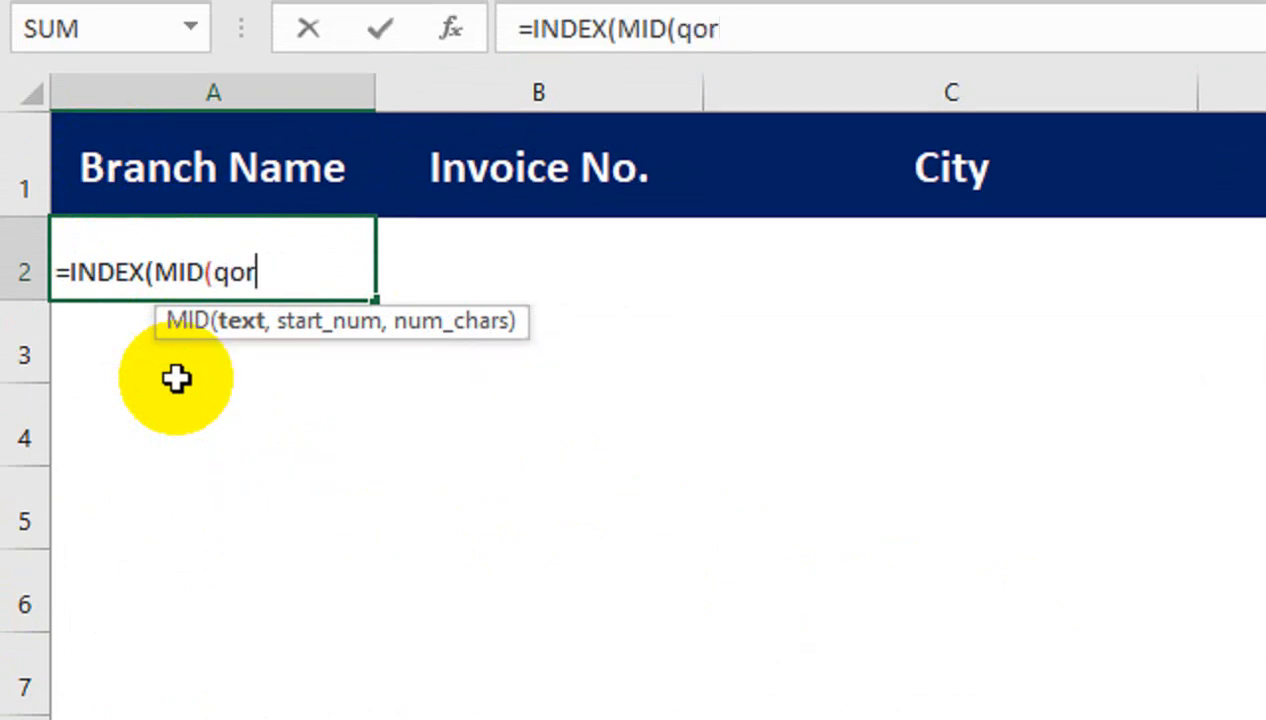
text(work)
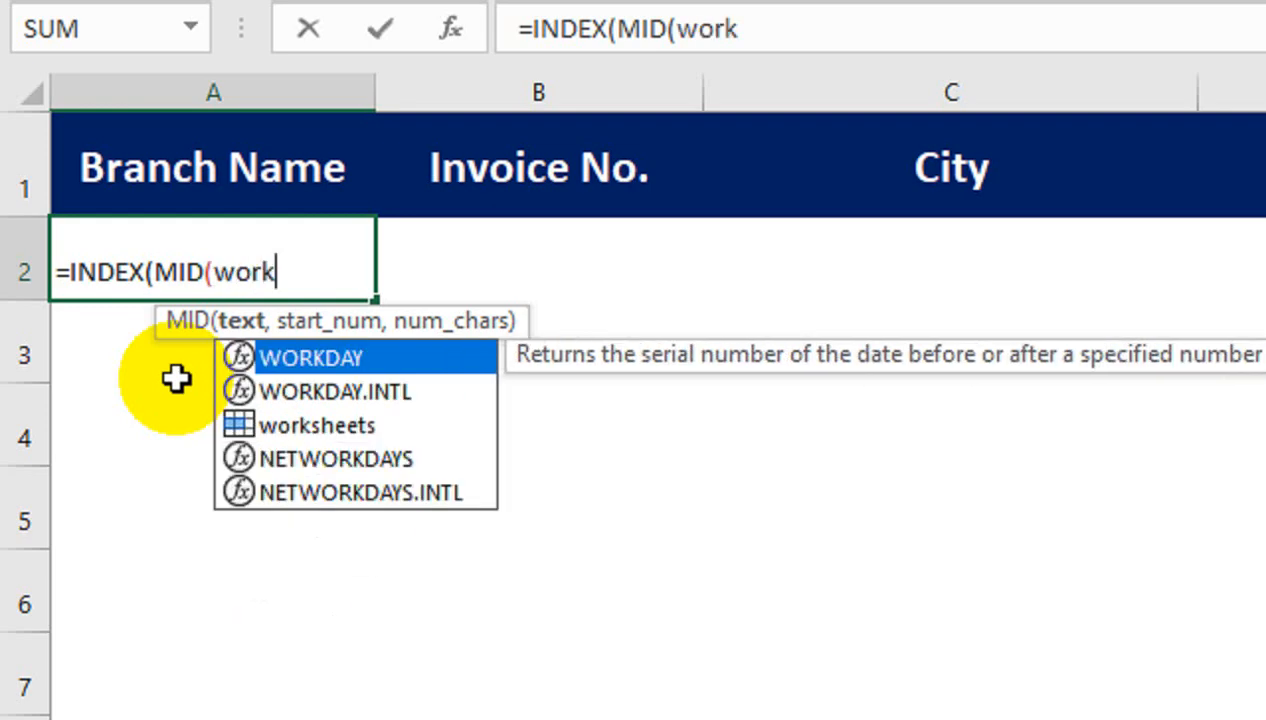
key(Down)
key(Down)
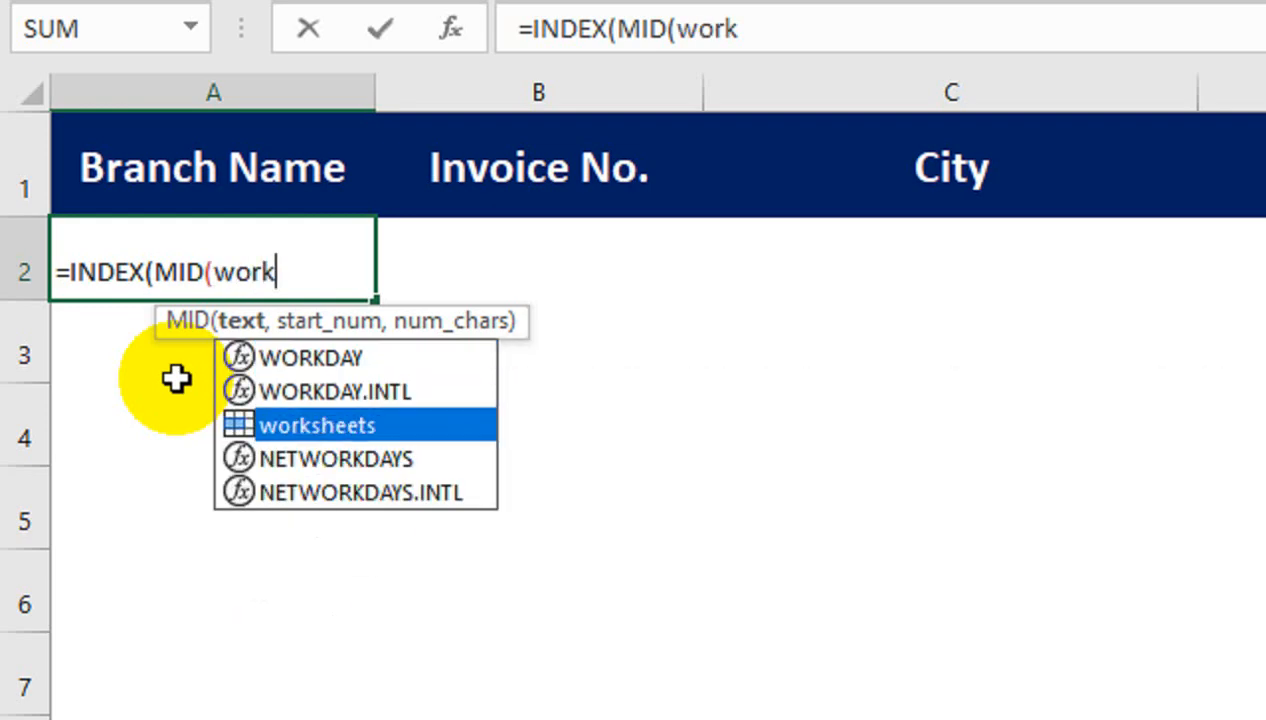
key(Tab)
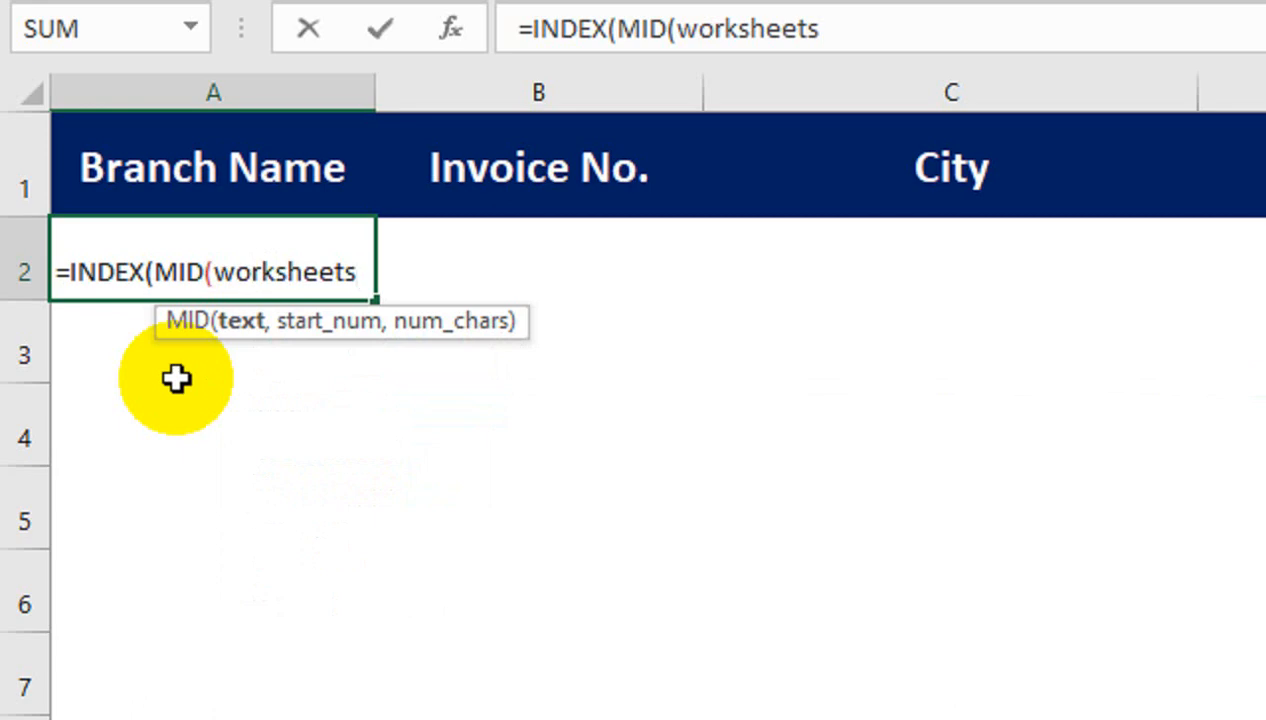
Give MID the start position FIND("]",worksheets)+1 and a length of 255 characters, and close the MID function
text(,)
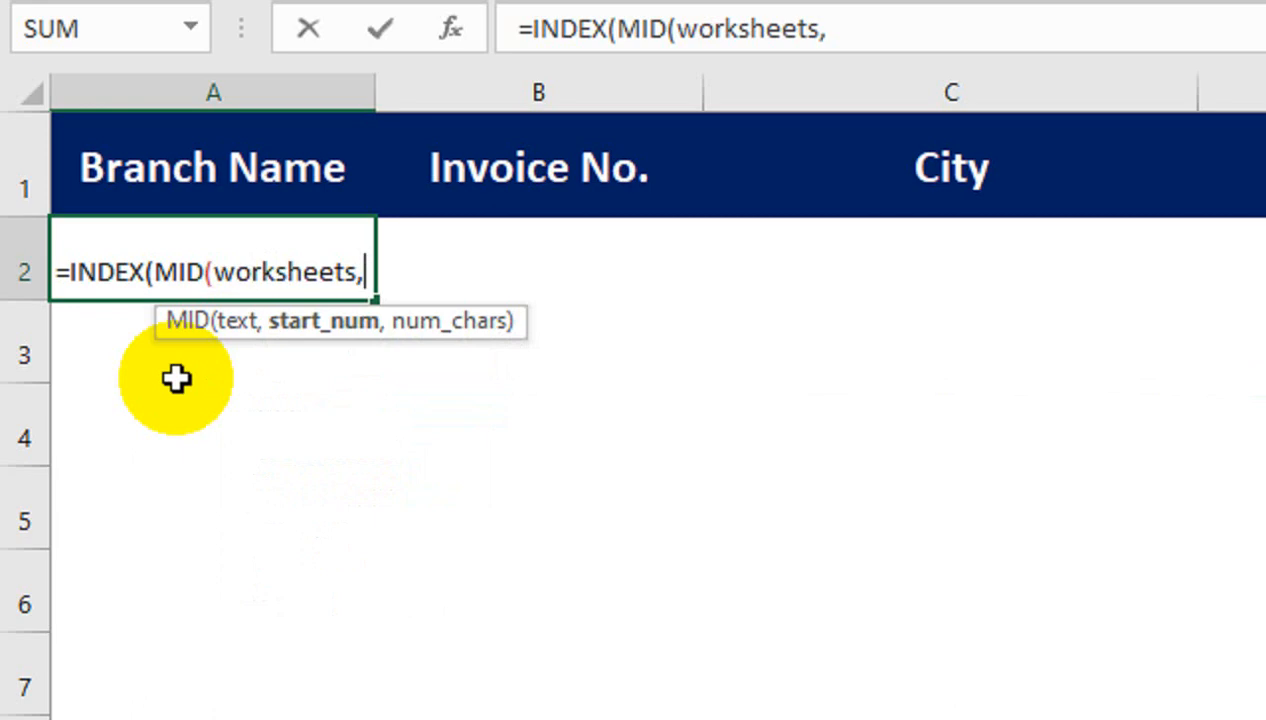
text(find)
key(Tab)
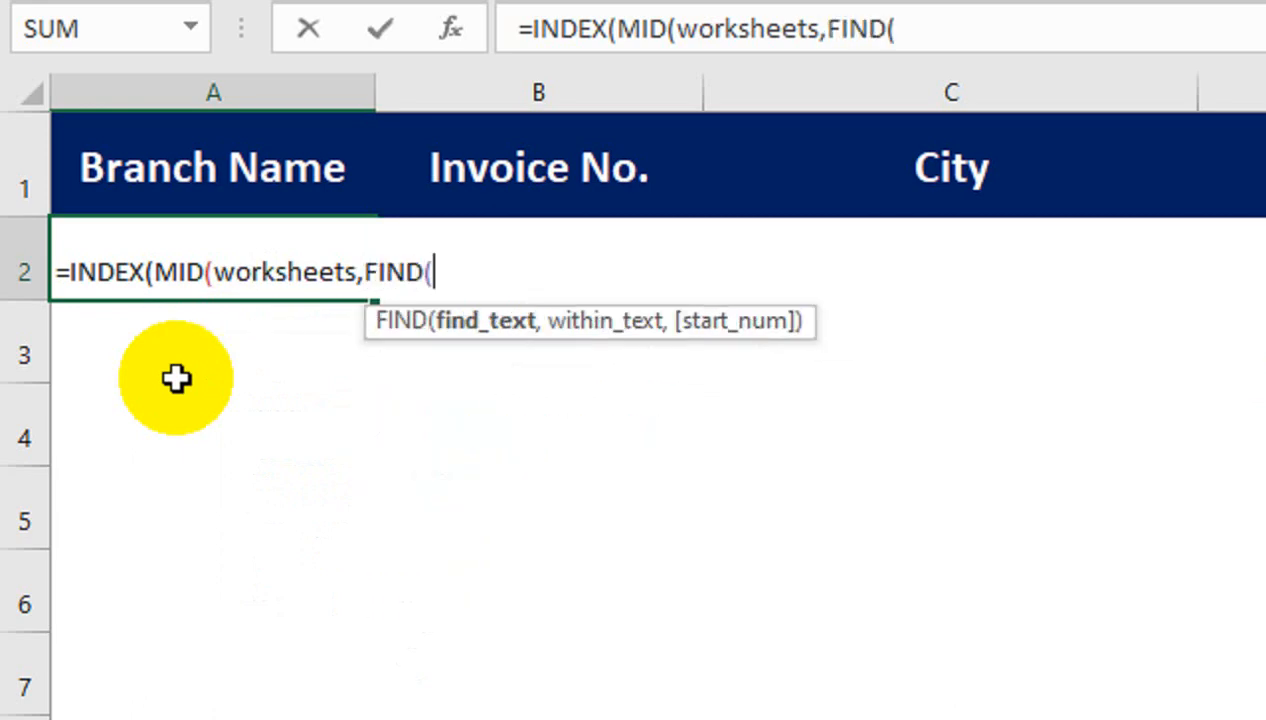
text("])
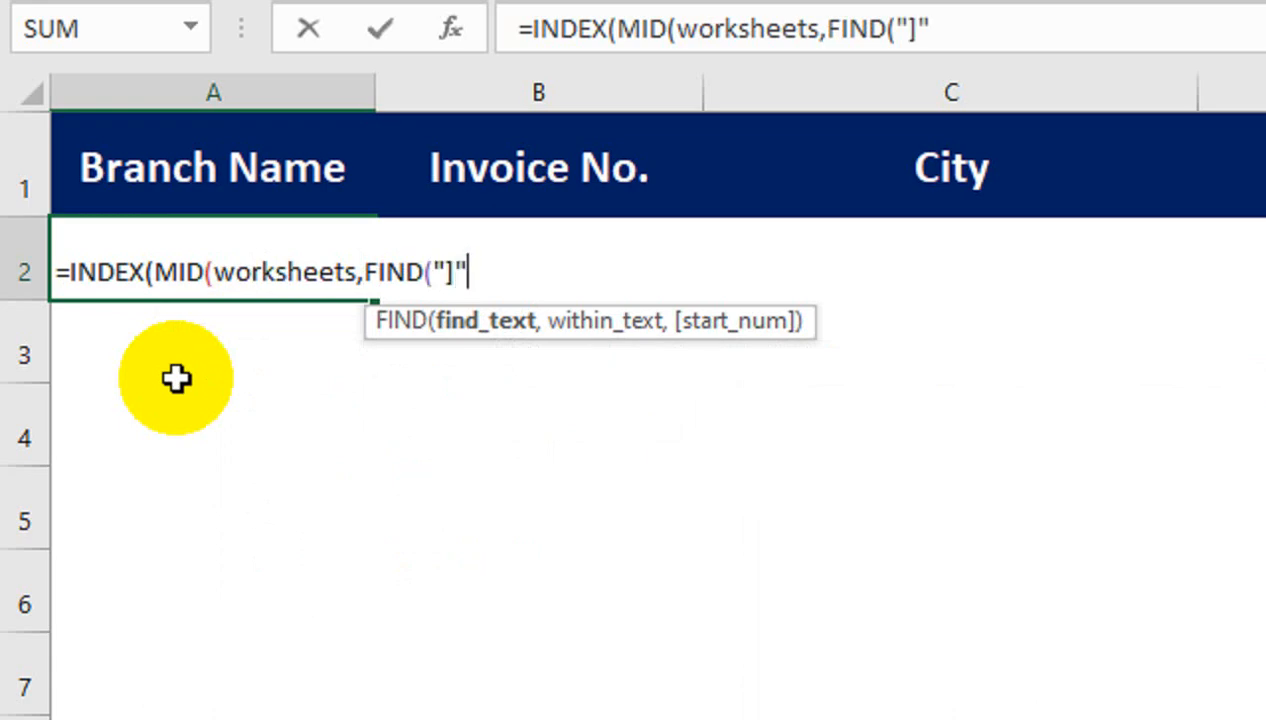
text(",wo)
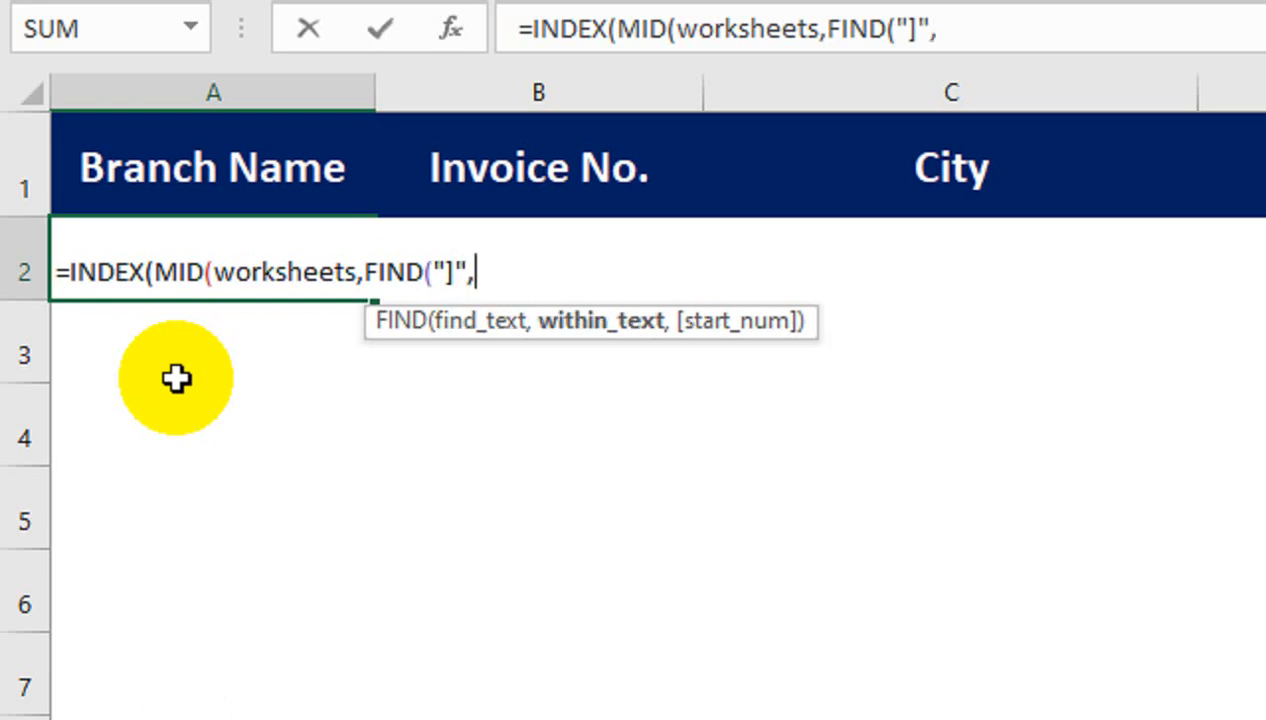
key(Down)
key(Down)
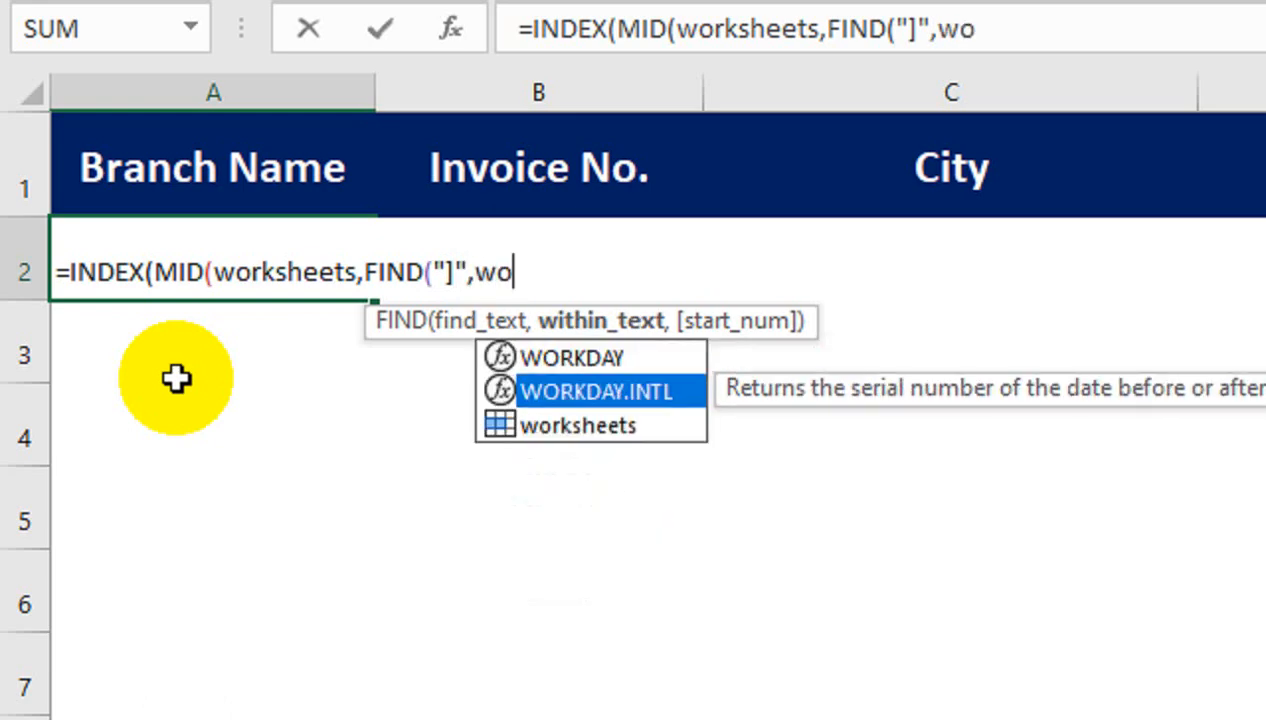
key(Tab)
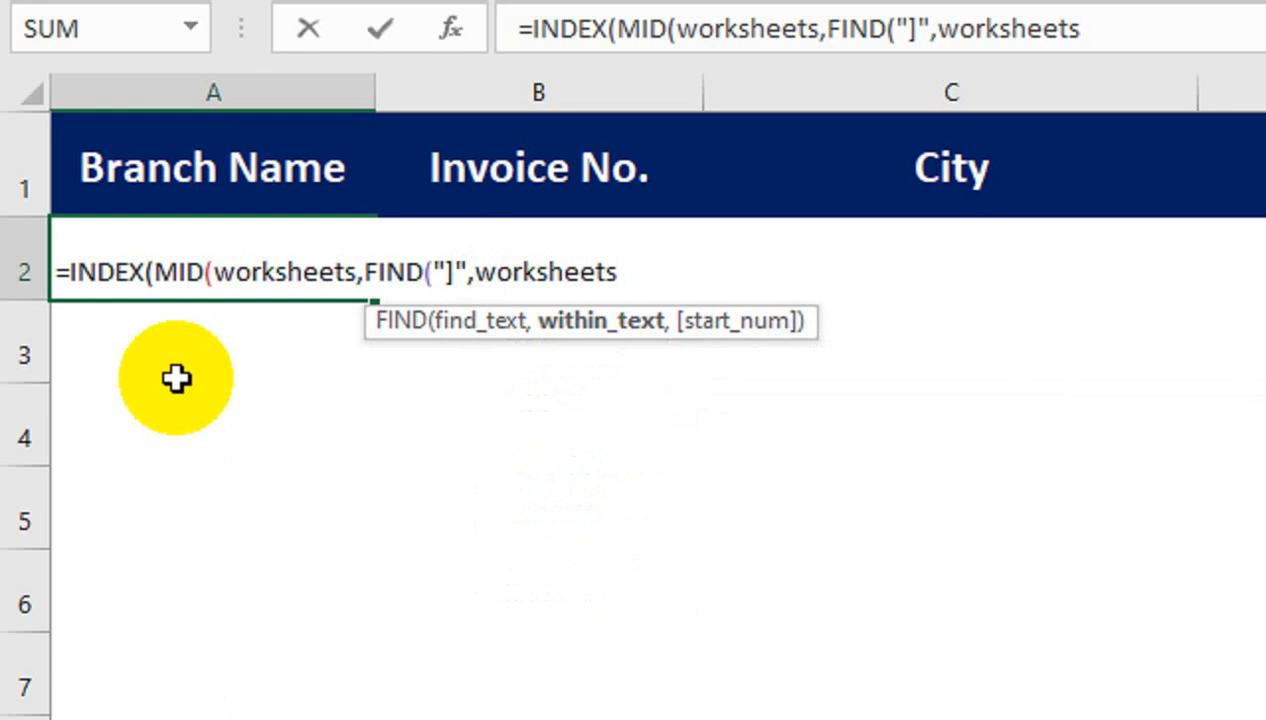
text())
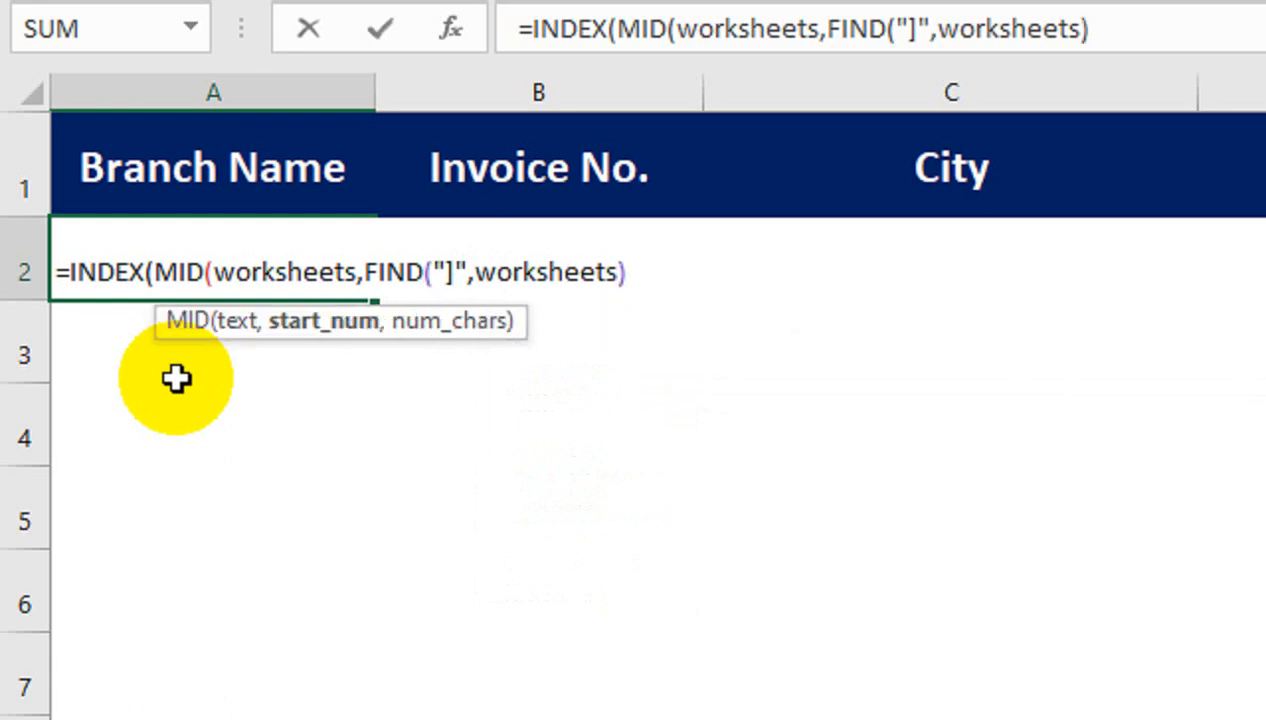
text(+1)
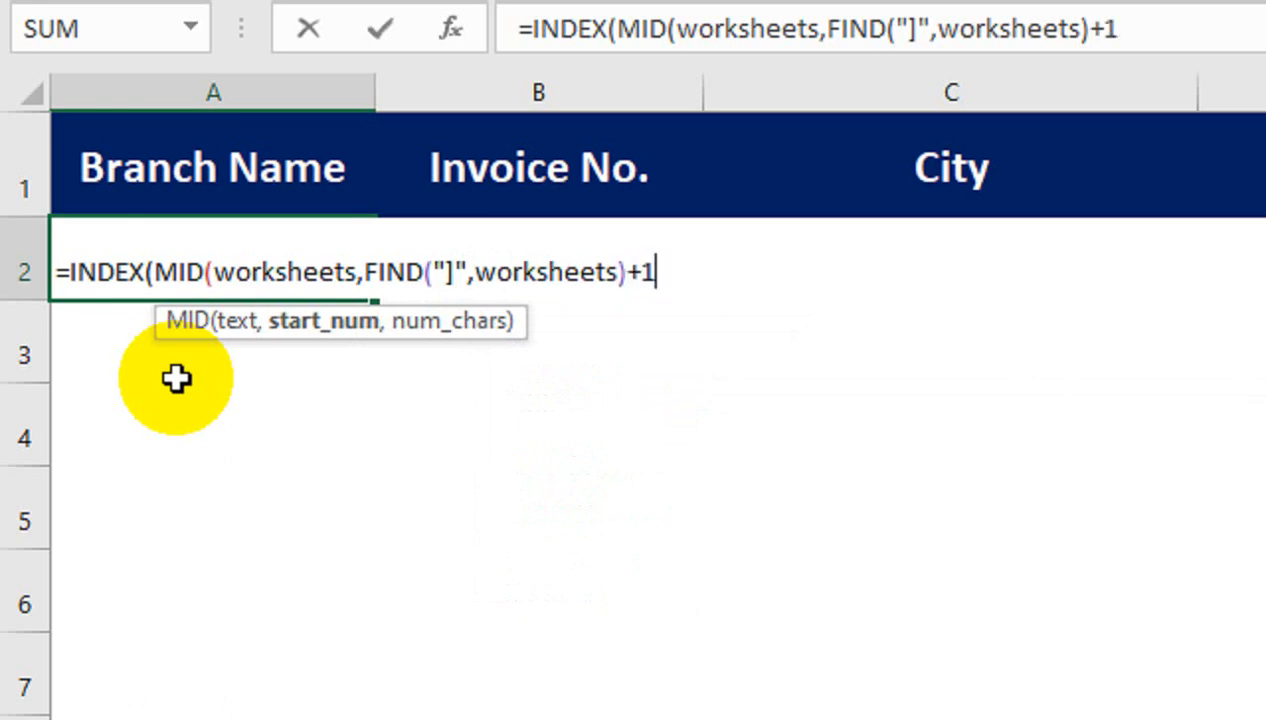
text(,255)
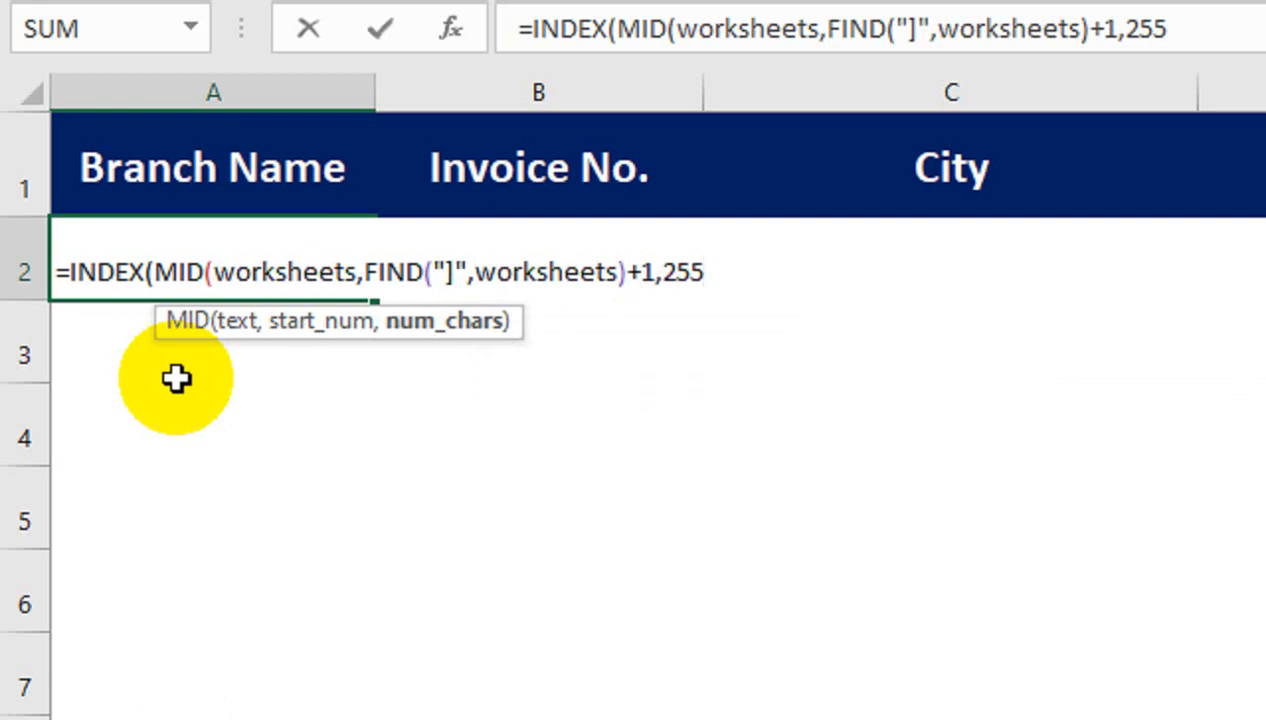
text() )
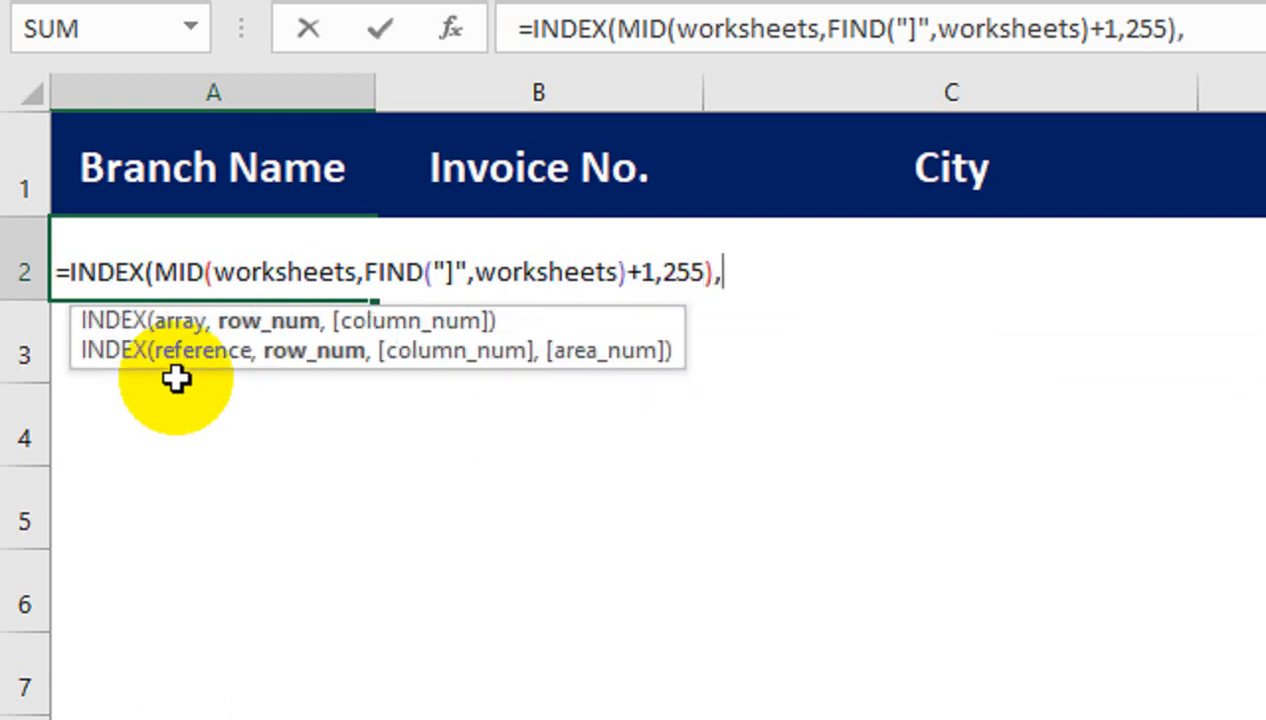
Complete the A2 formula with ROWS($A$2:A2) as the INDEX row number, making only the first reference absolute, and enter it
text(row)
text(s)
key(Tab)
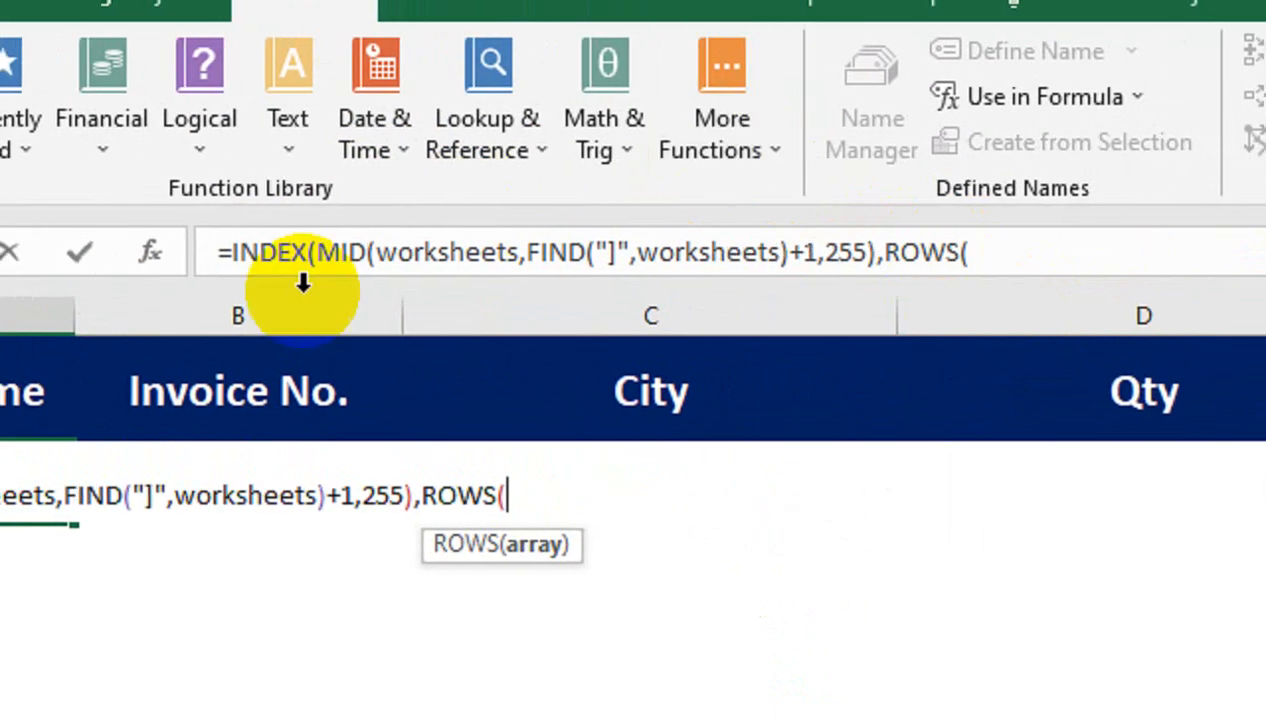
click(226, 359)
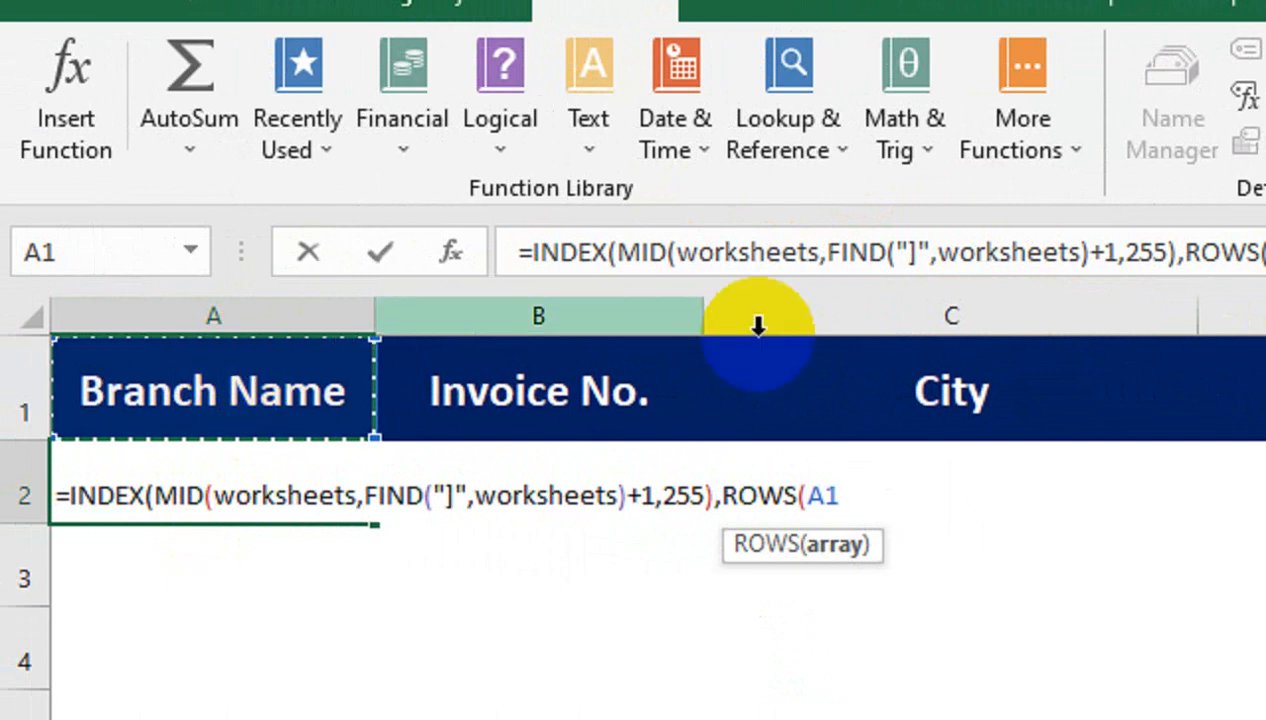
key(Down)
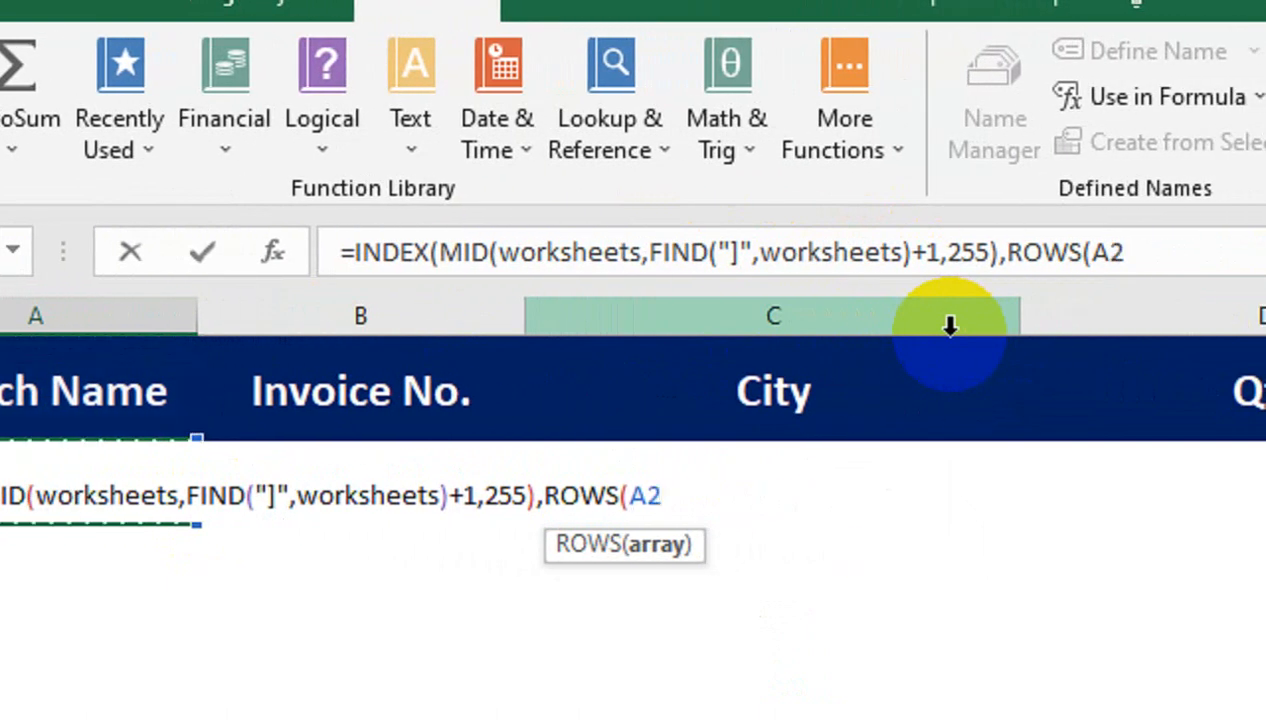
text(:A2)
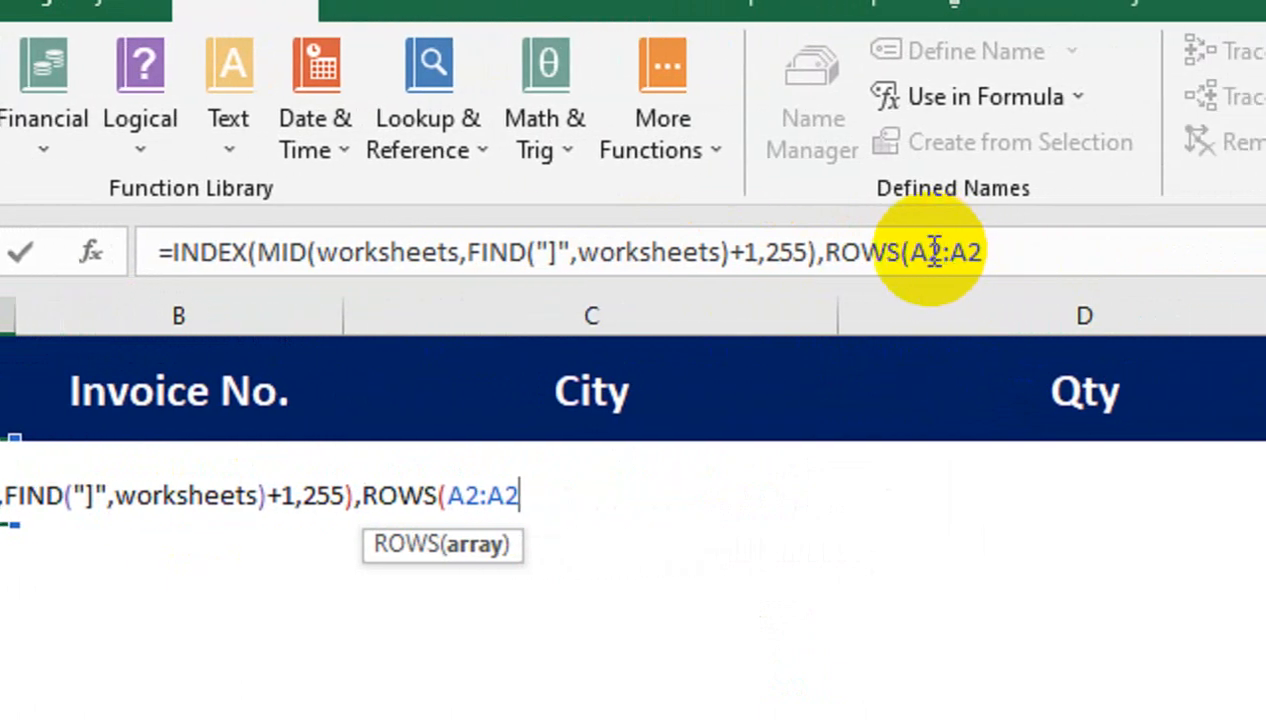
click(933, 251)
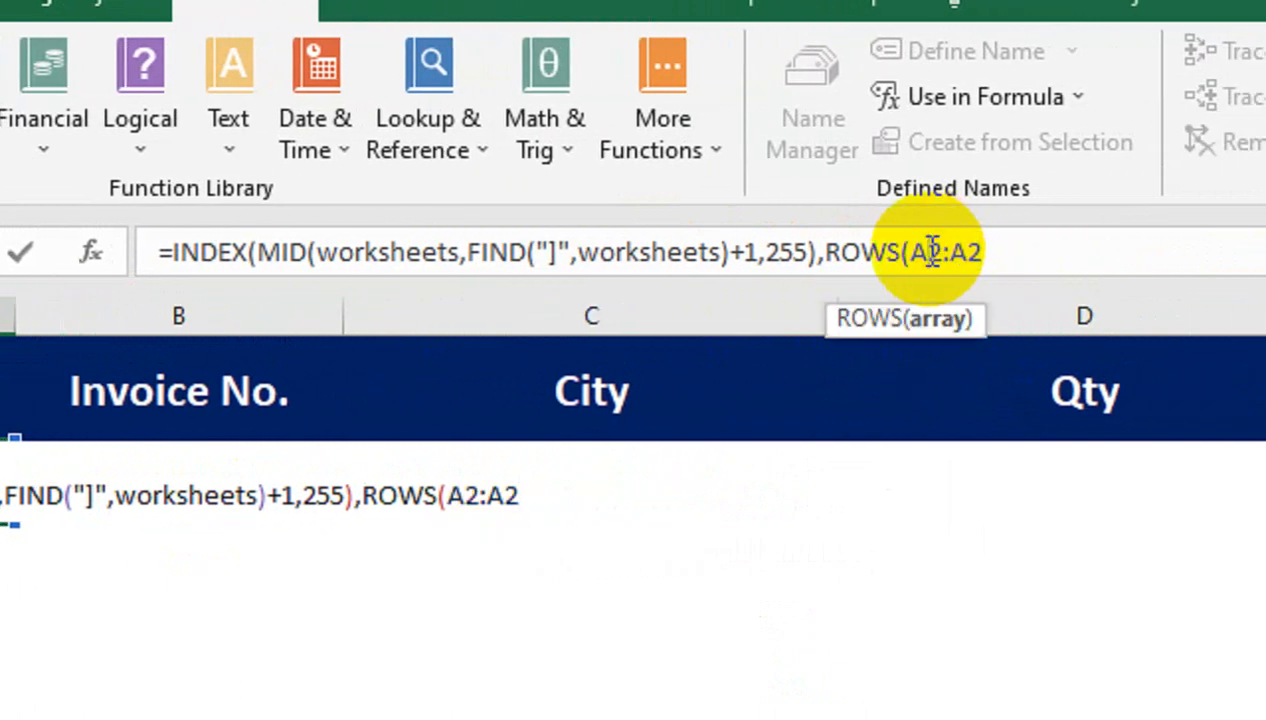
key(F4)
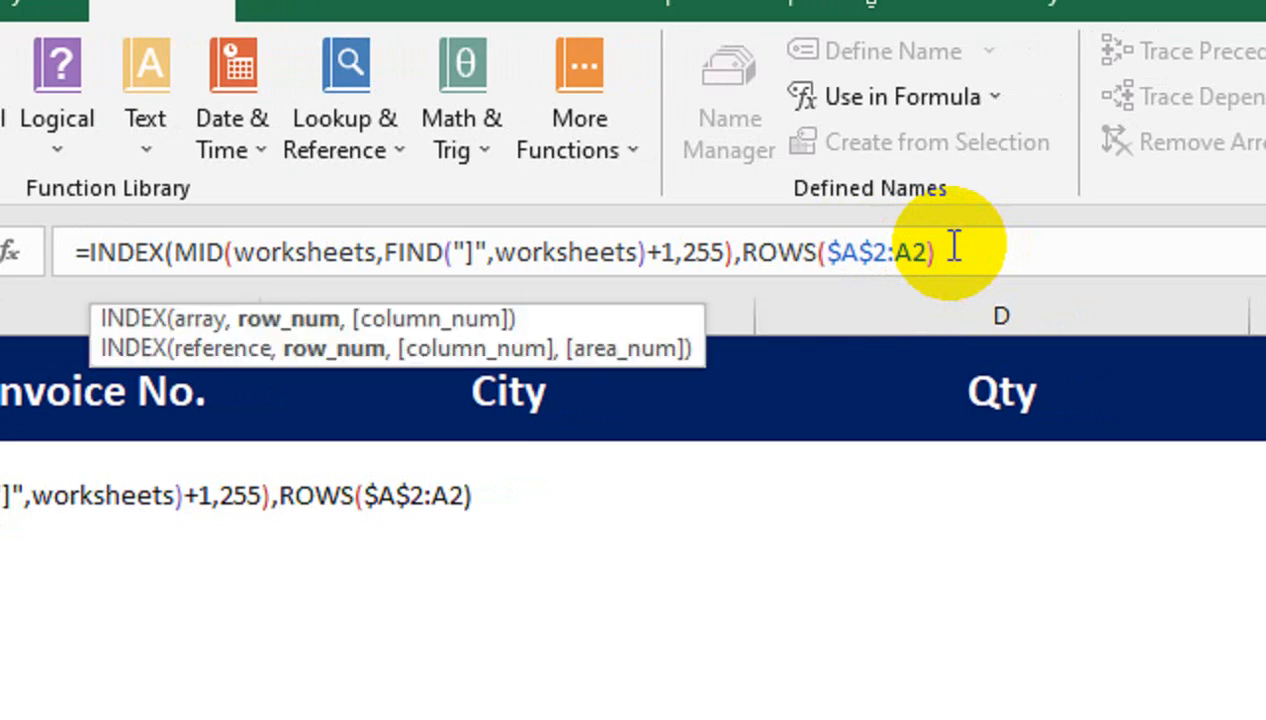
text())
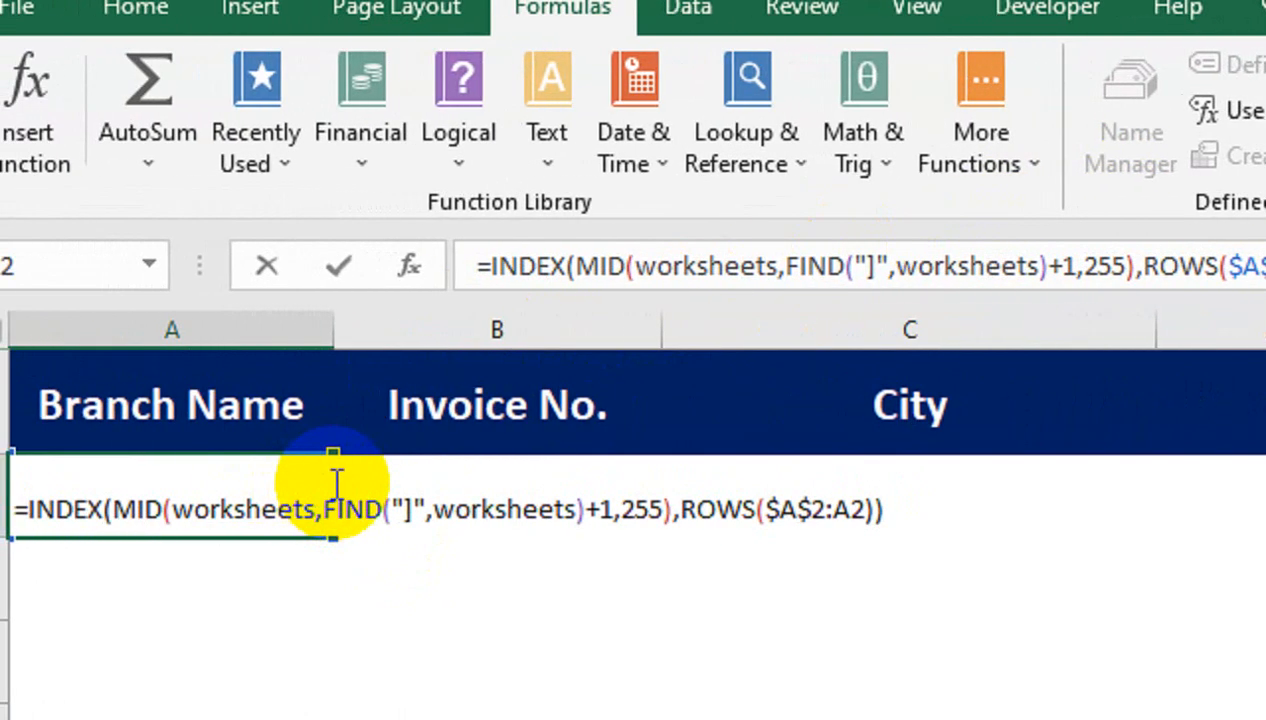
key(Return)
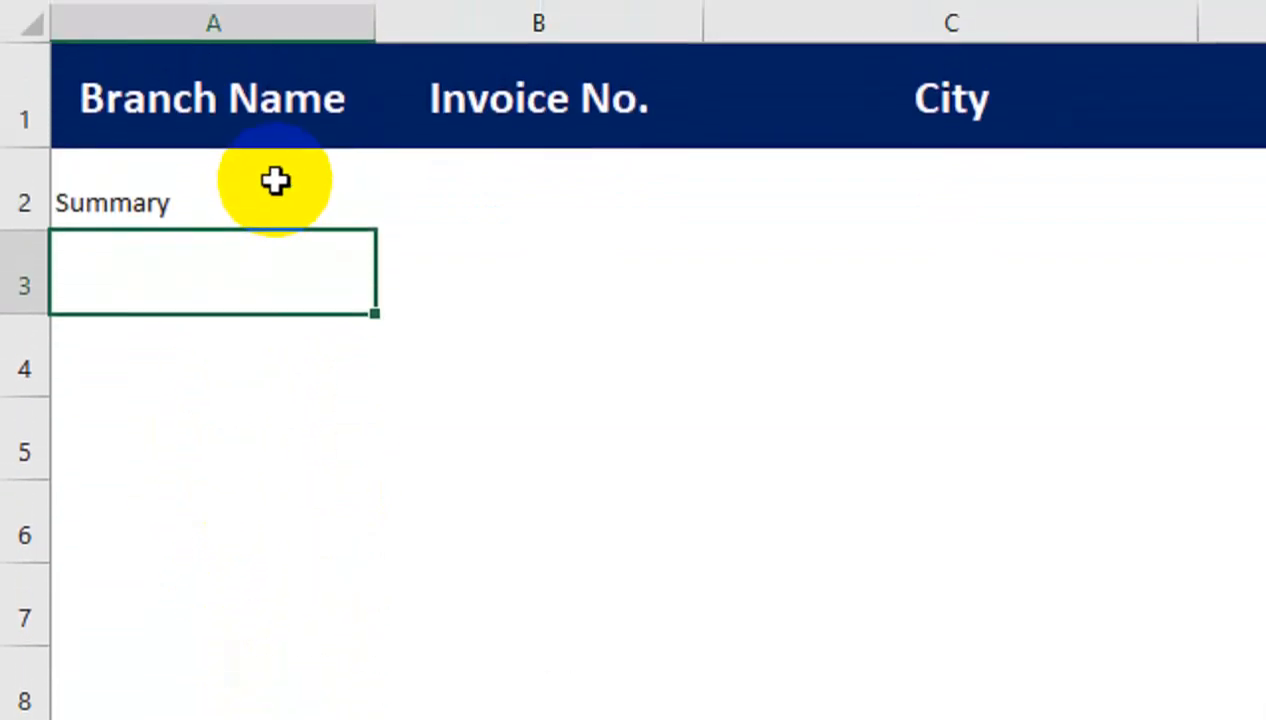
Fill the branch name formula from A2 down to A9 and compare the list with the sheet tabs
click(275, 180)
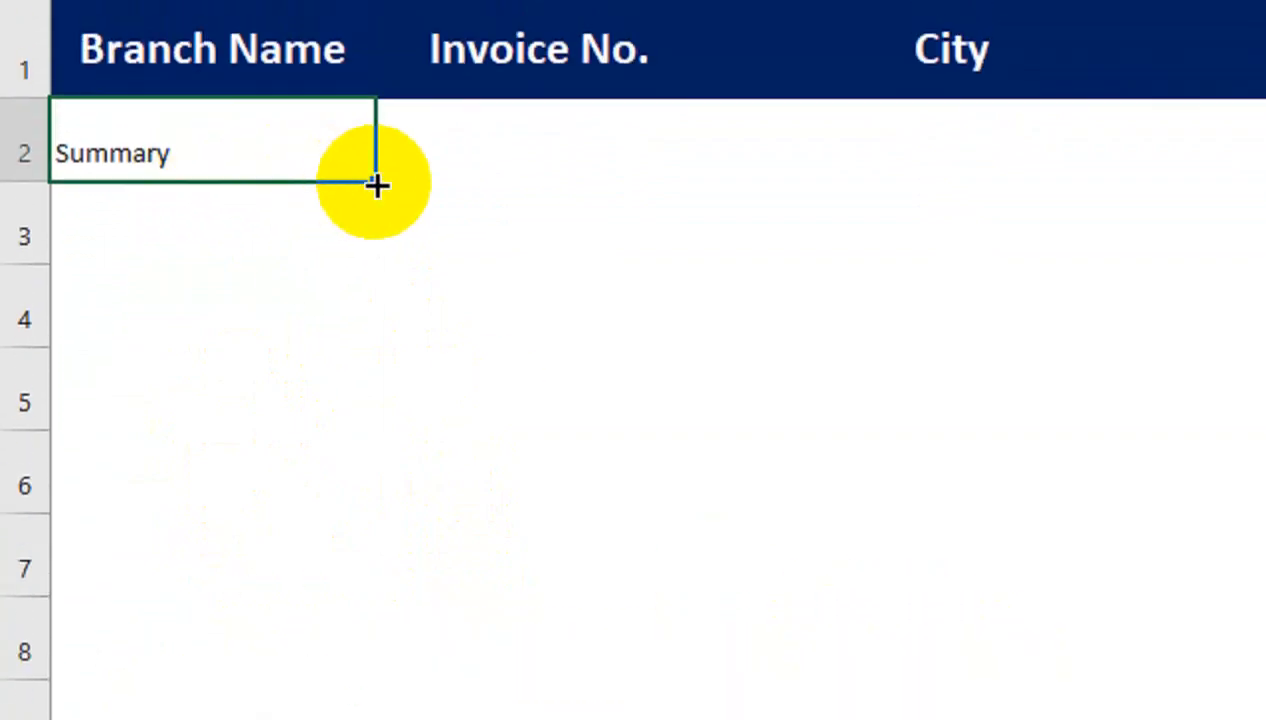
drag(375, 182, 492, 719)
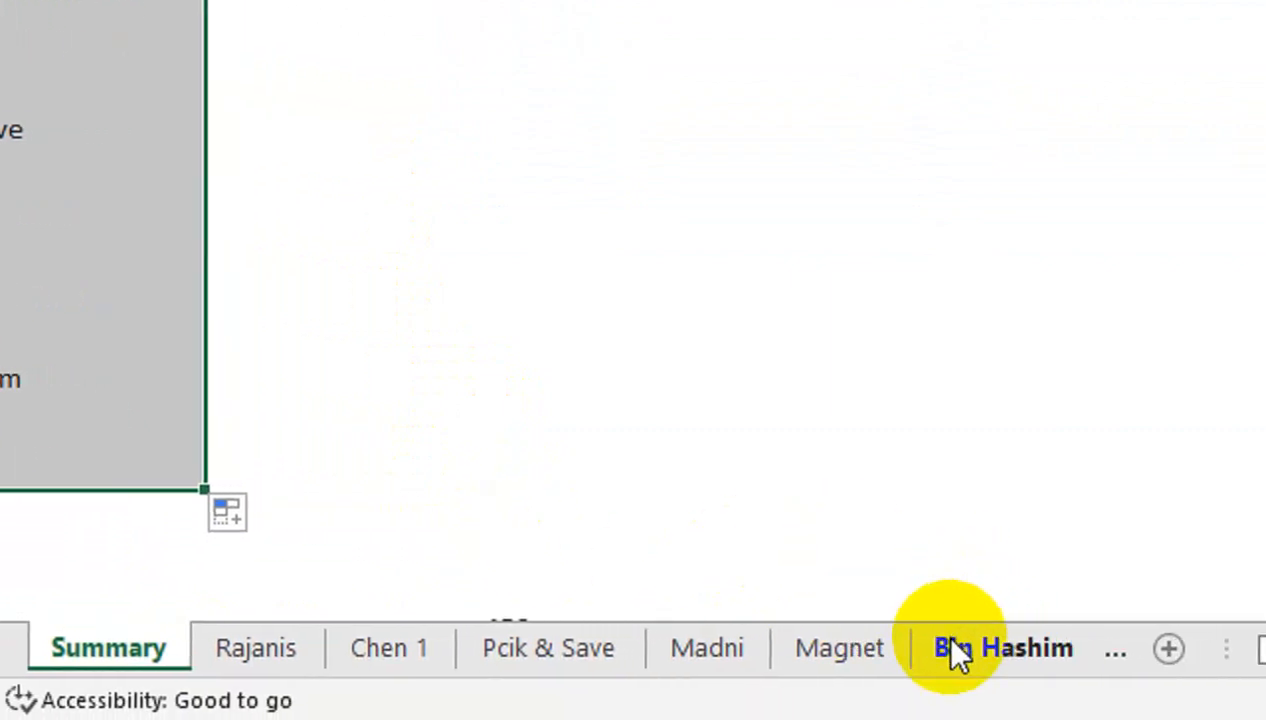
click(113, 648)
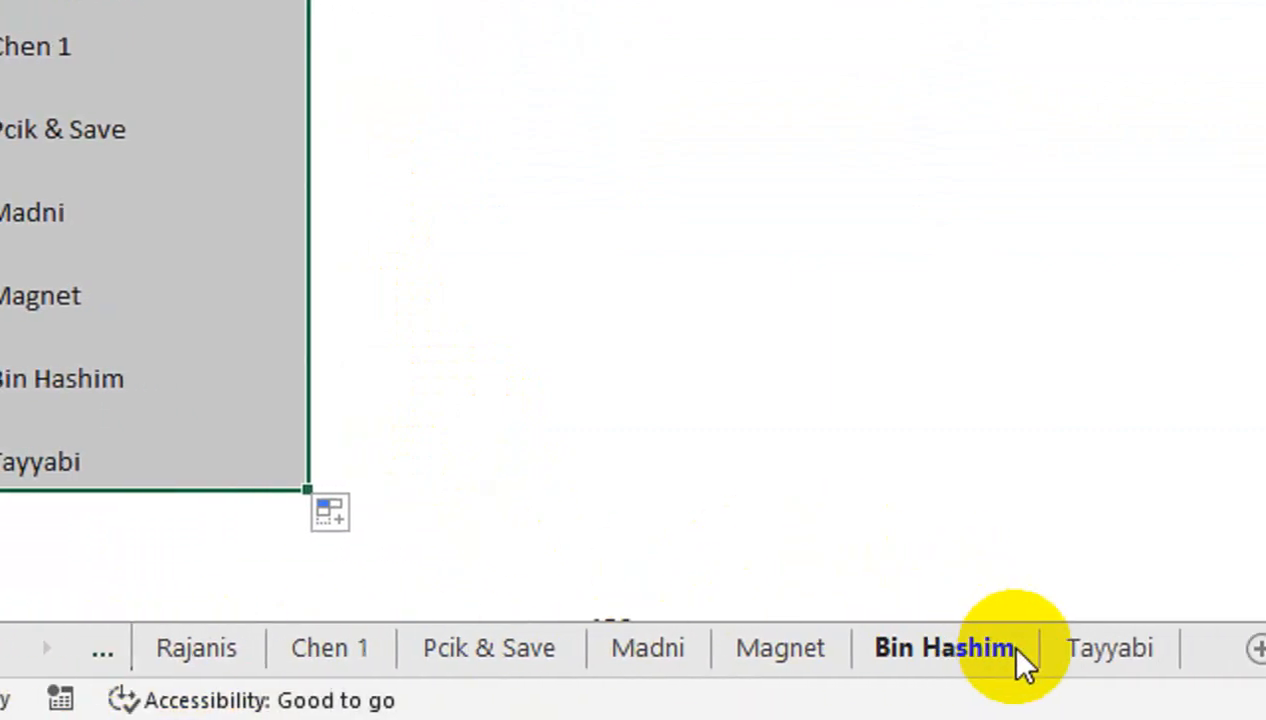
drag(188, 490, 211, 556)
click(228, 510)
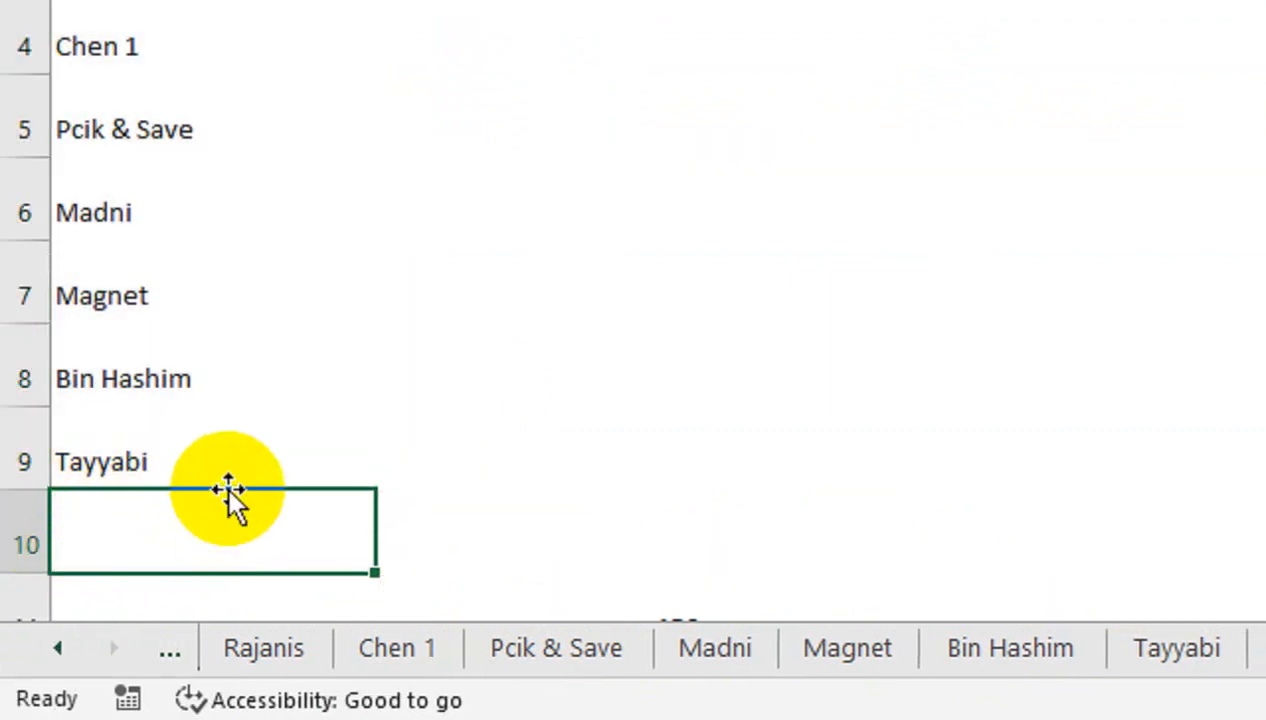
Try to remove the Summary entry by deleting row 2, and undo the deletion
click(223, 178)
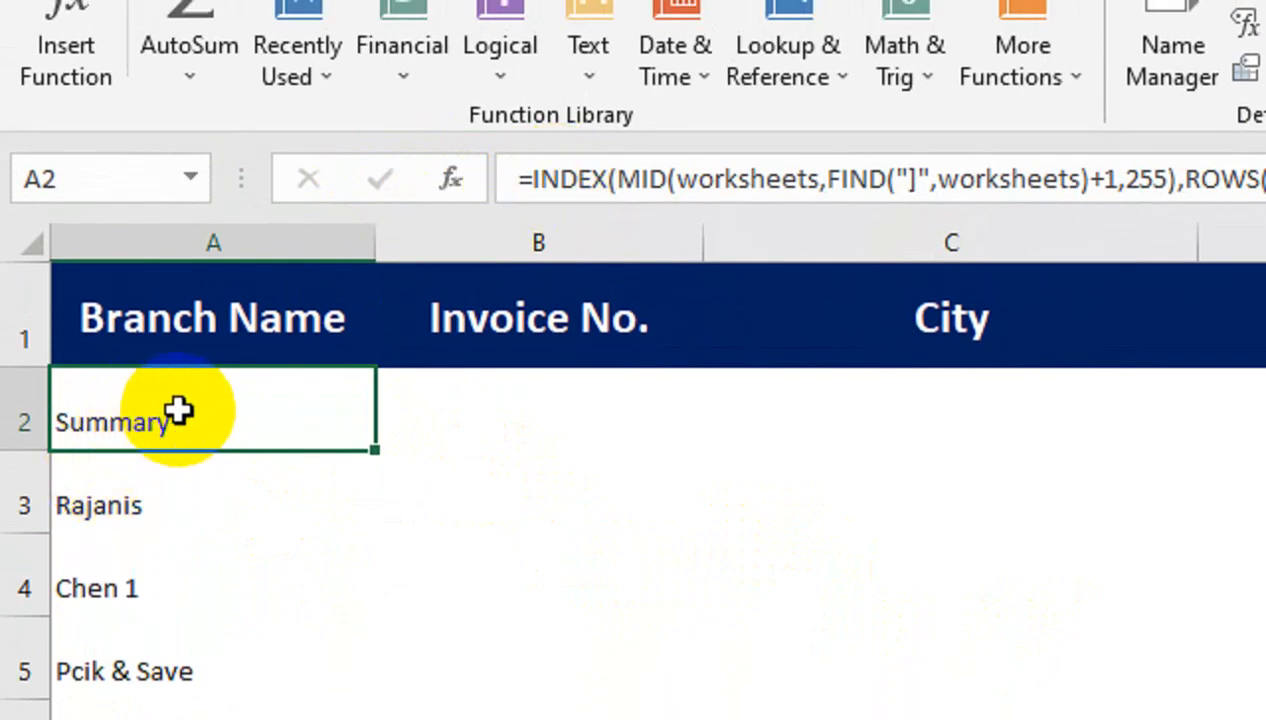
right_click(20, 422)
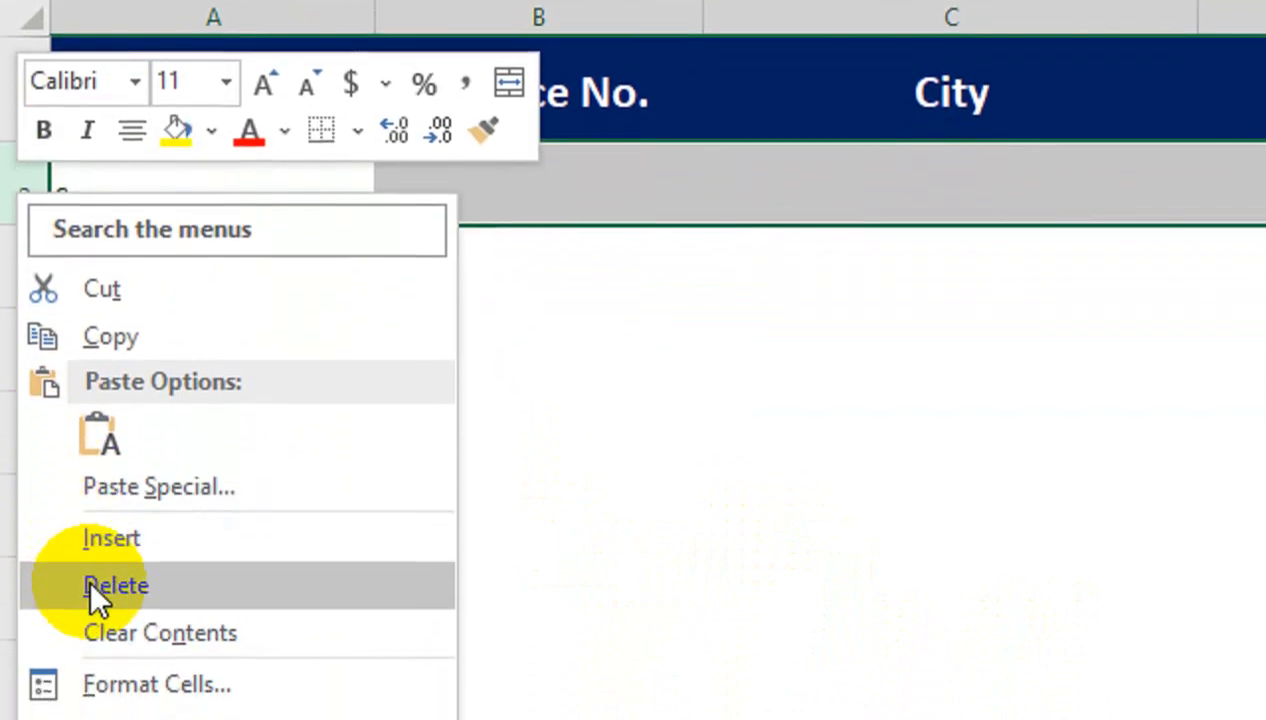
click(96, 590)
key(ctrl+z)
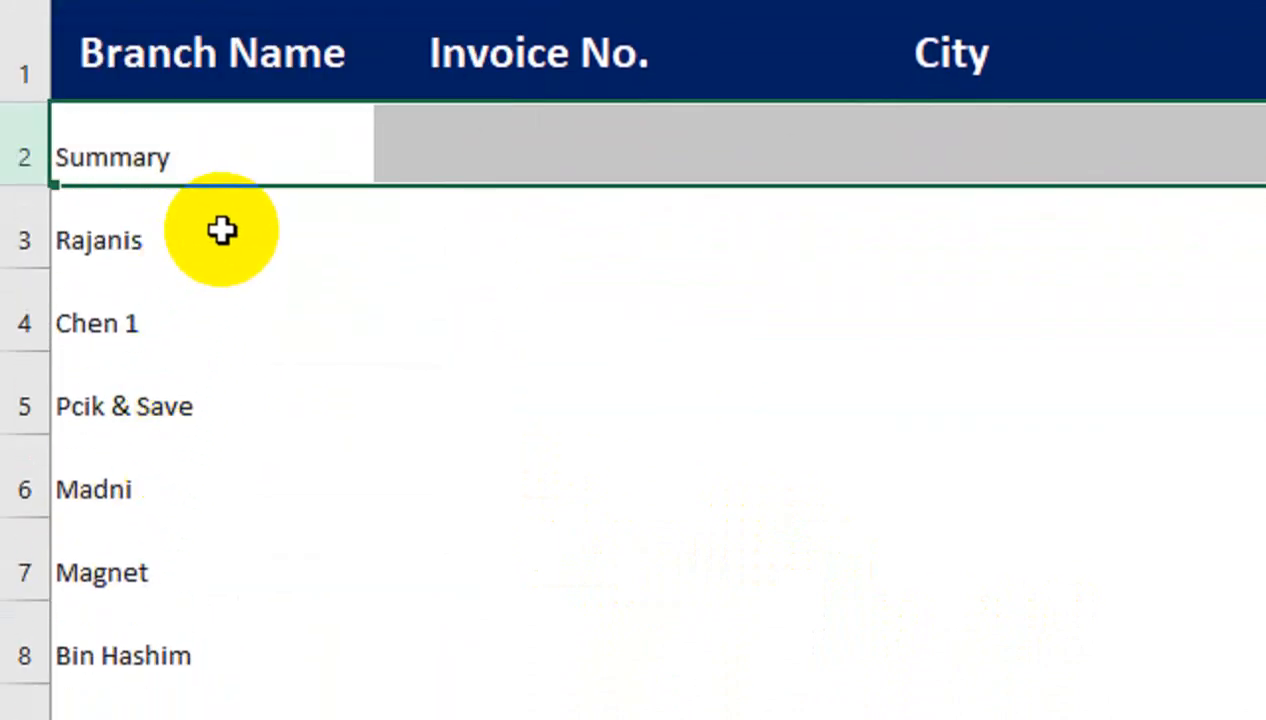
Try once more to drop the Summary entry by deleting the whole of row 2, and undo it
click(178, 254)
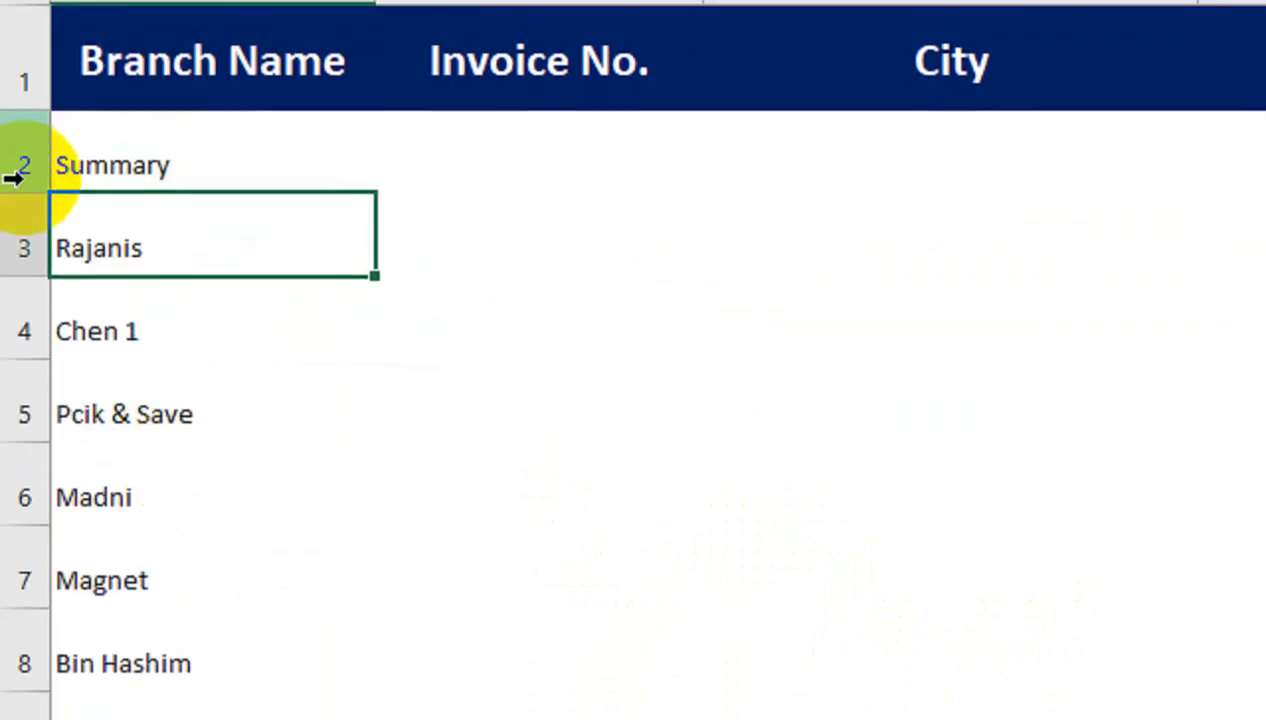
click(5, 117)
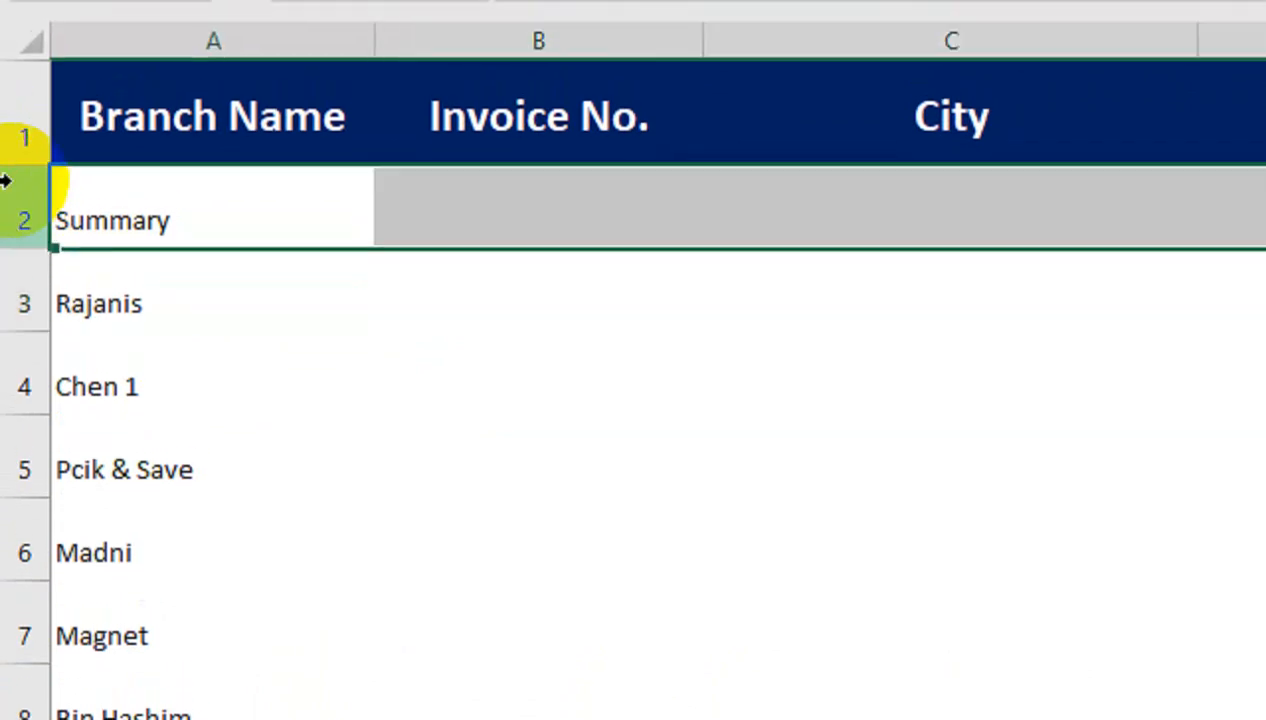
click(192, 297)
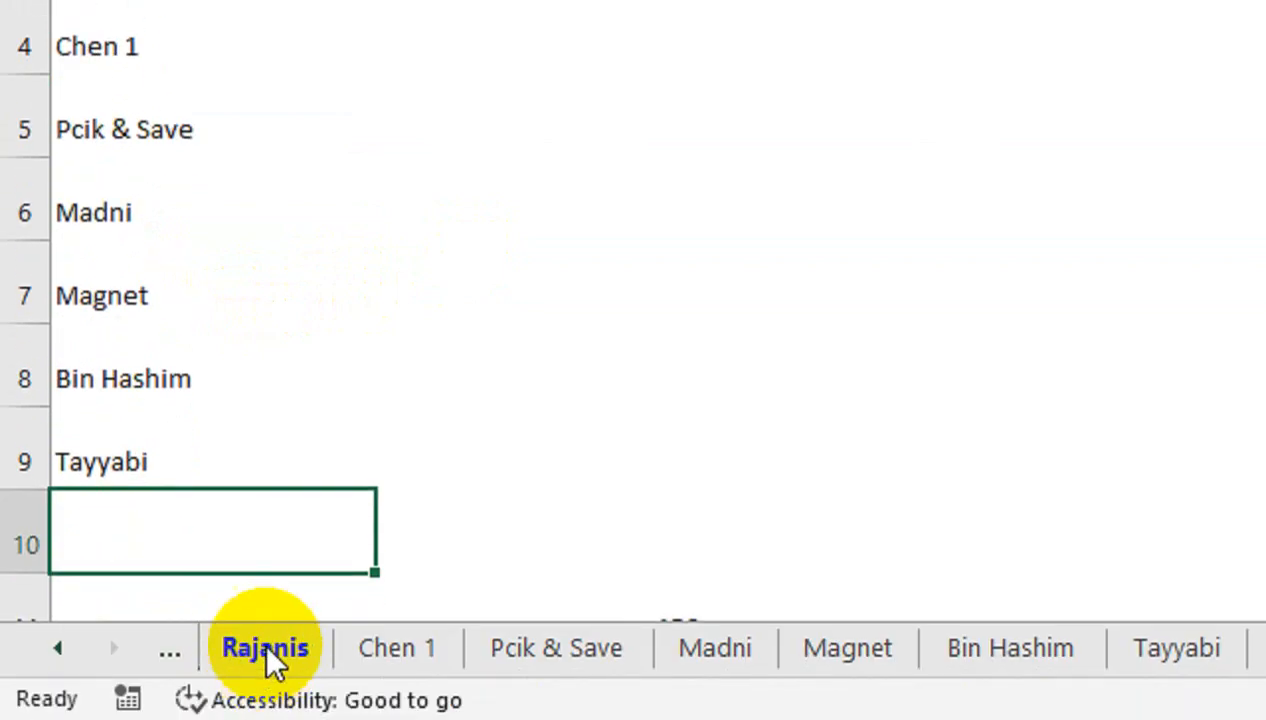
click(72, 644)
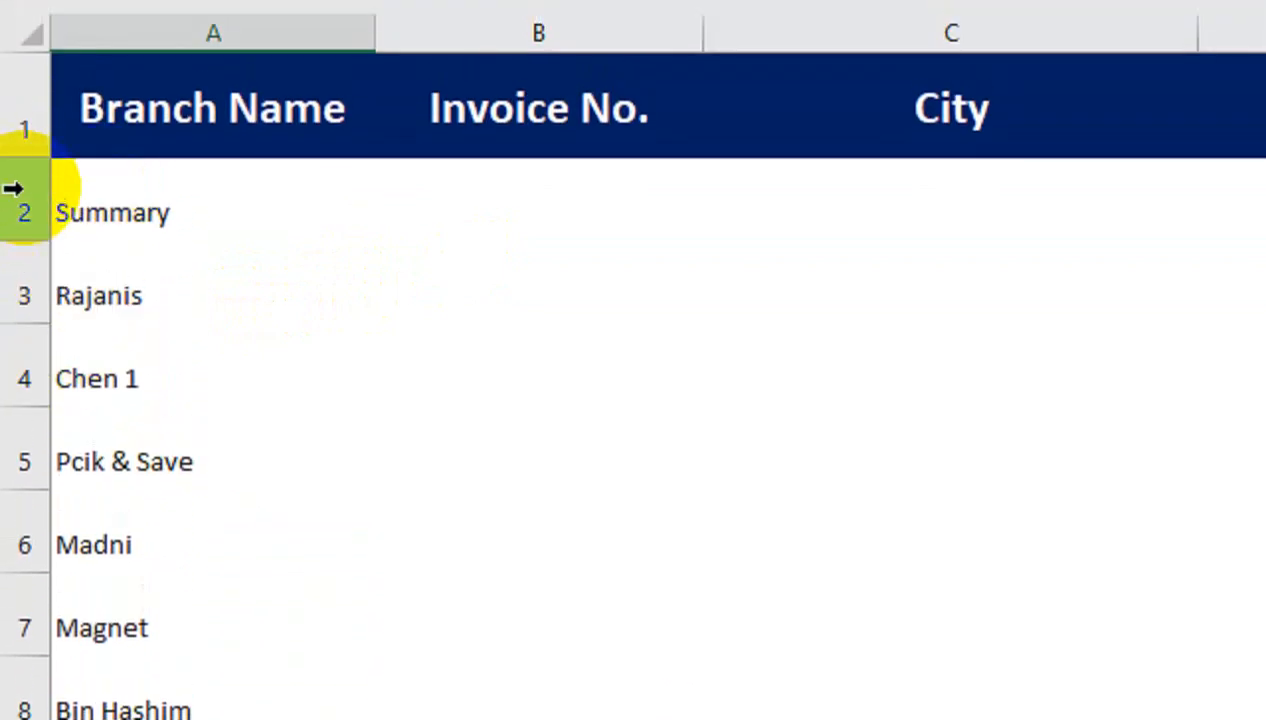
right_click(13, 190)
click(130, 505)
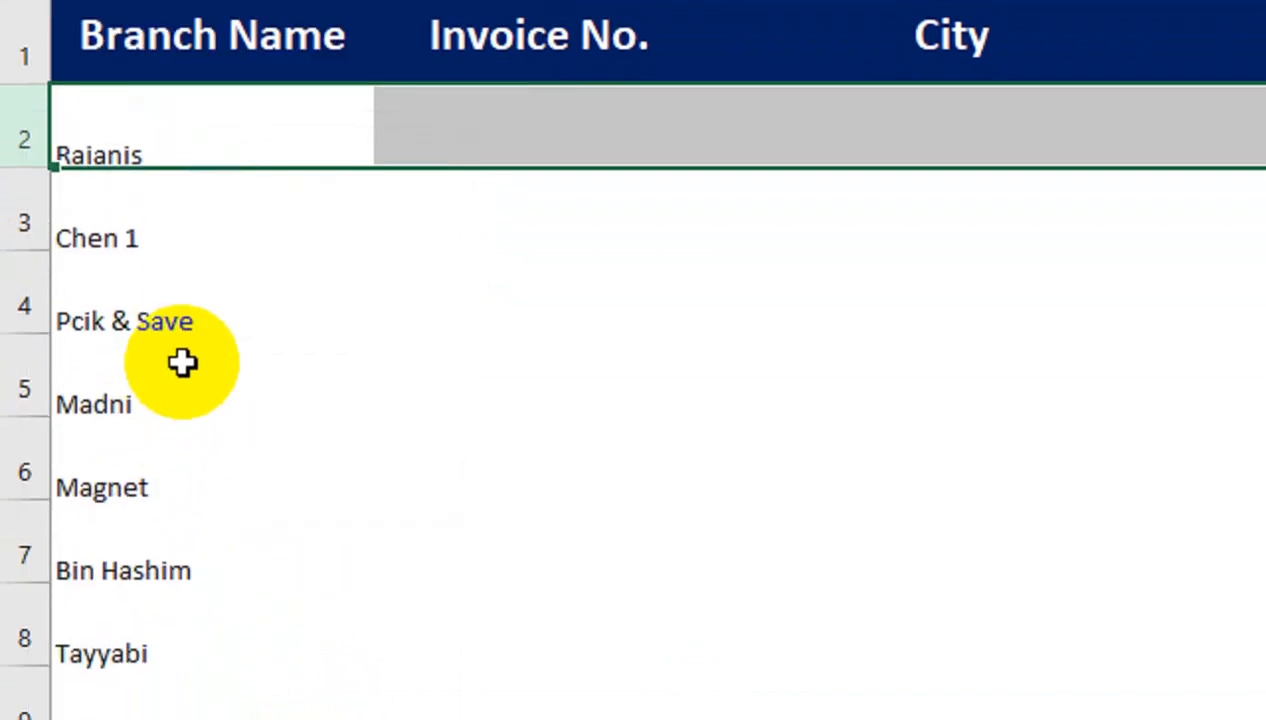
key(ctrl+z)
click(650, 565)
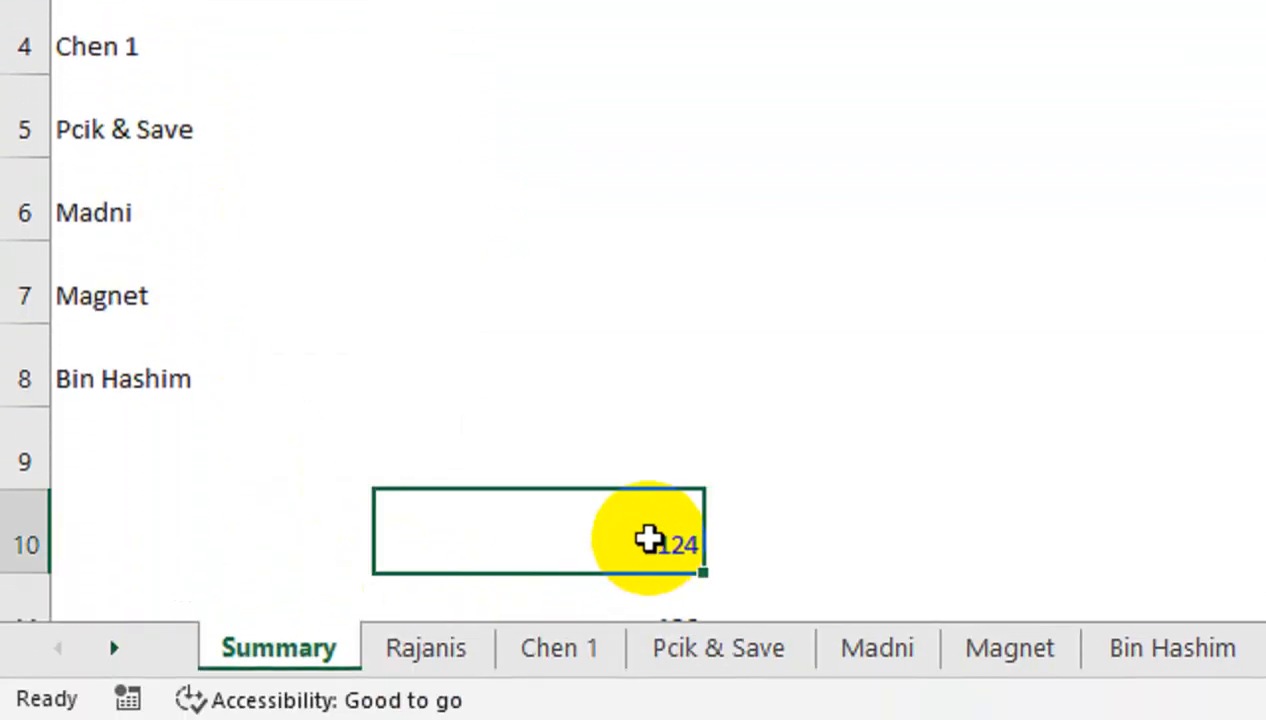
Try to hide the Summary entry by clearing A2 and reducing the height of row 2, and undo both changes
click(92, 180)
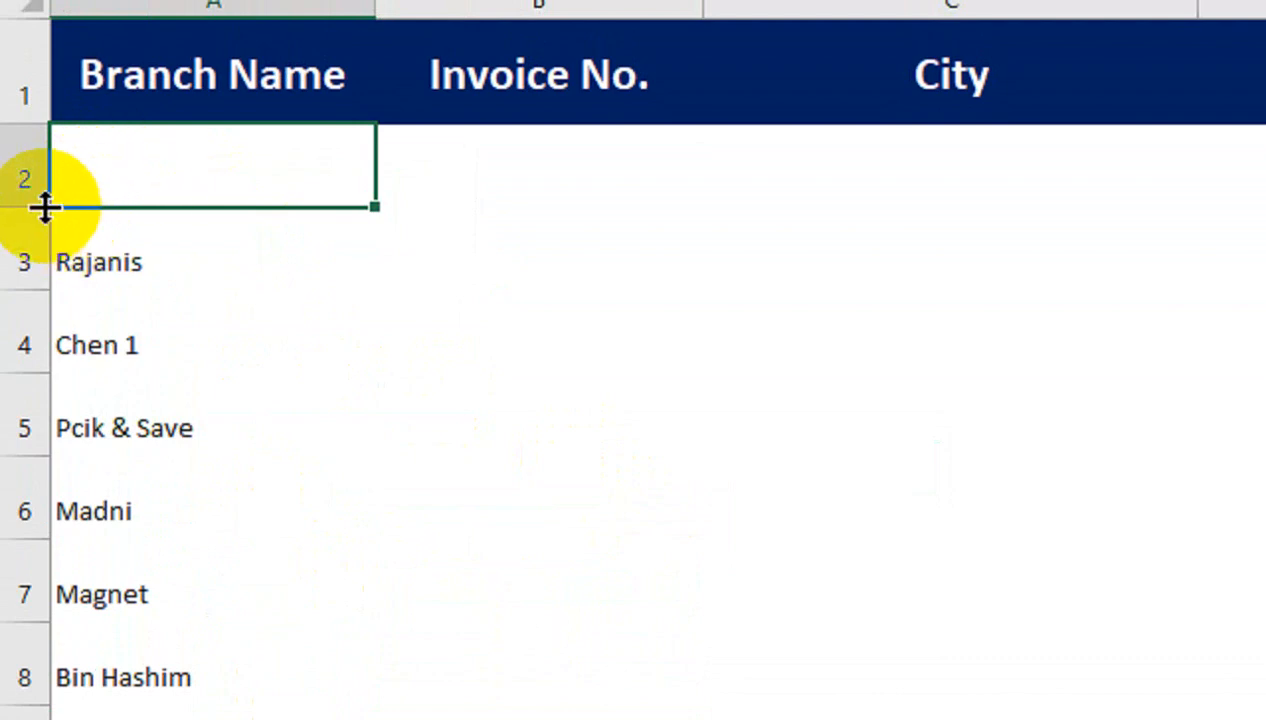
drag(45, 207, 64, 162)
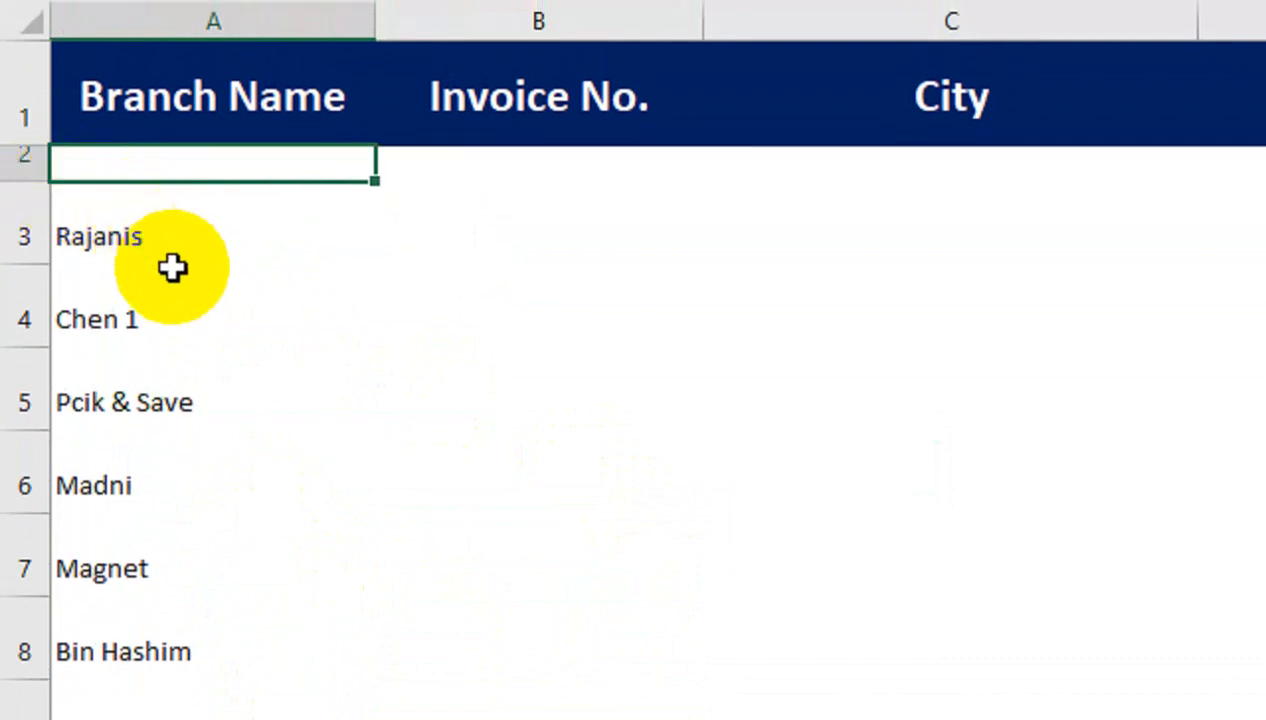
key(ctrl+z)
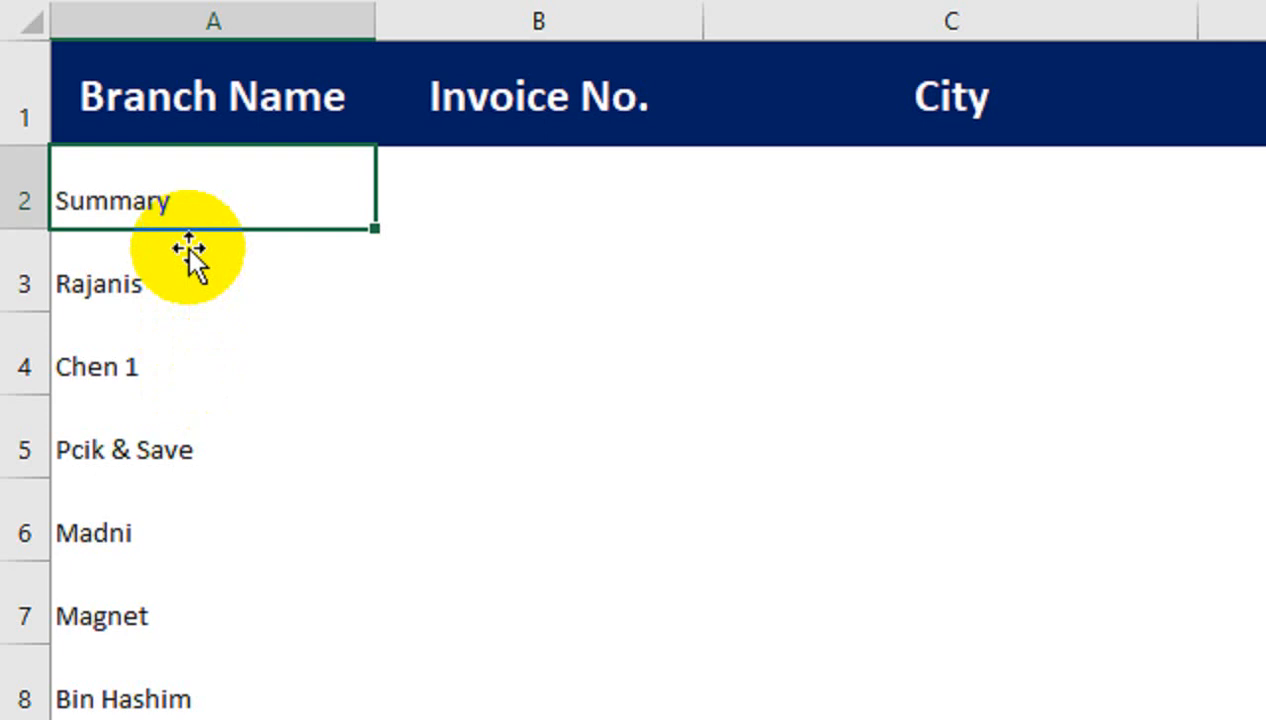
Add +1 after ROWS($A$2:A2) in the A2 formula and fill it down to A8, so the branch list skips Summary
double_click(177, 186)
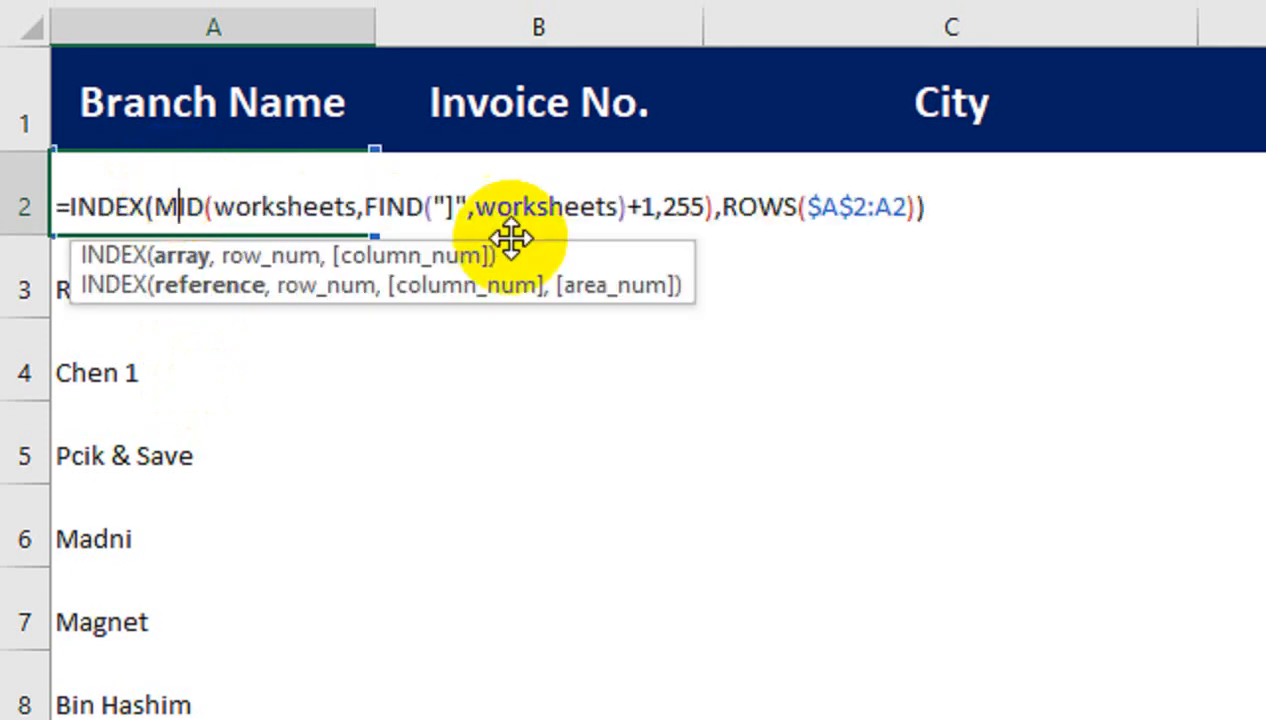
click(917, 206)
text(+1)
key(Return)
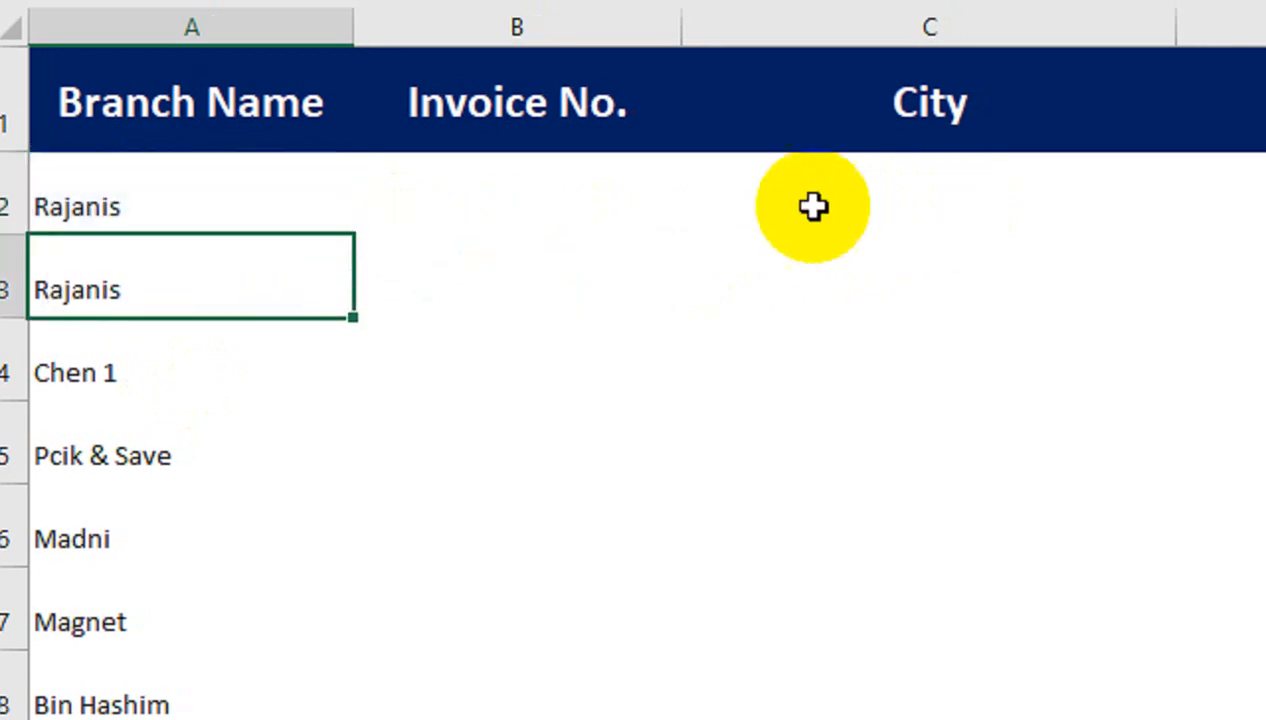
click(275, 180)
drag(358, 232, 358, 669)
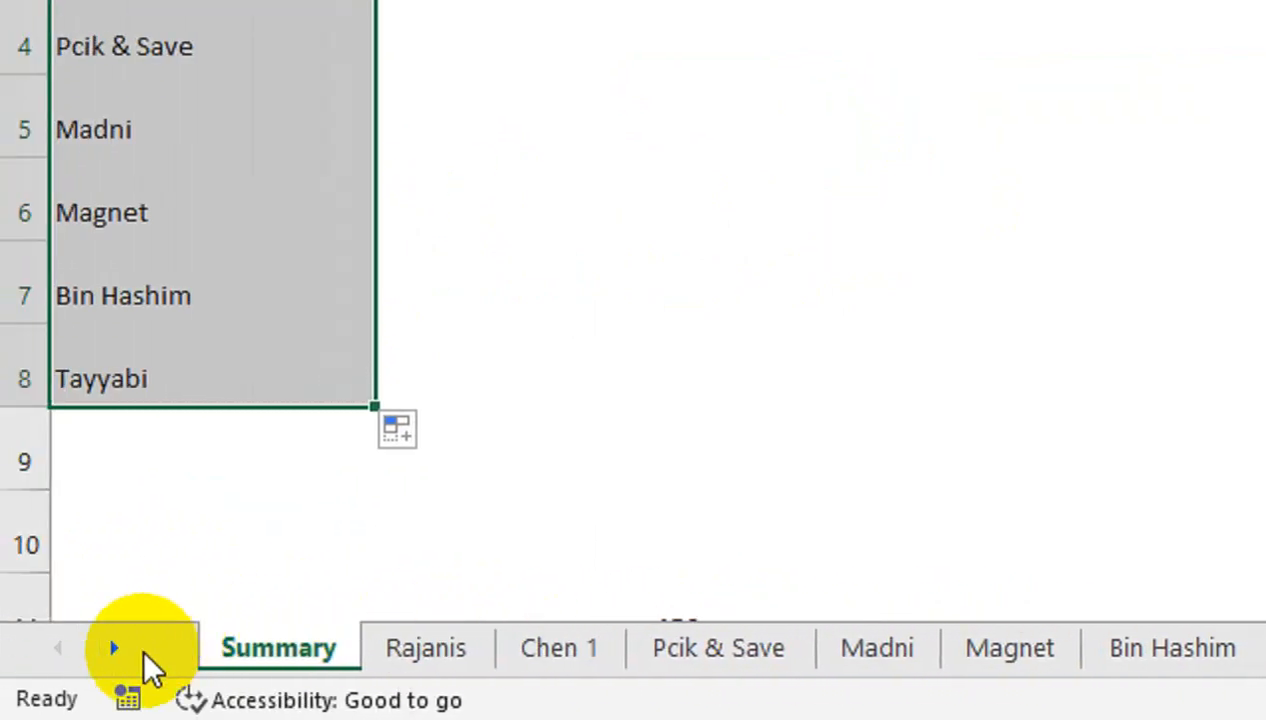
click(117, 650)
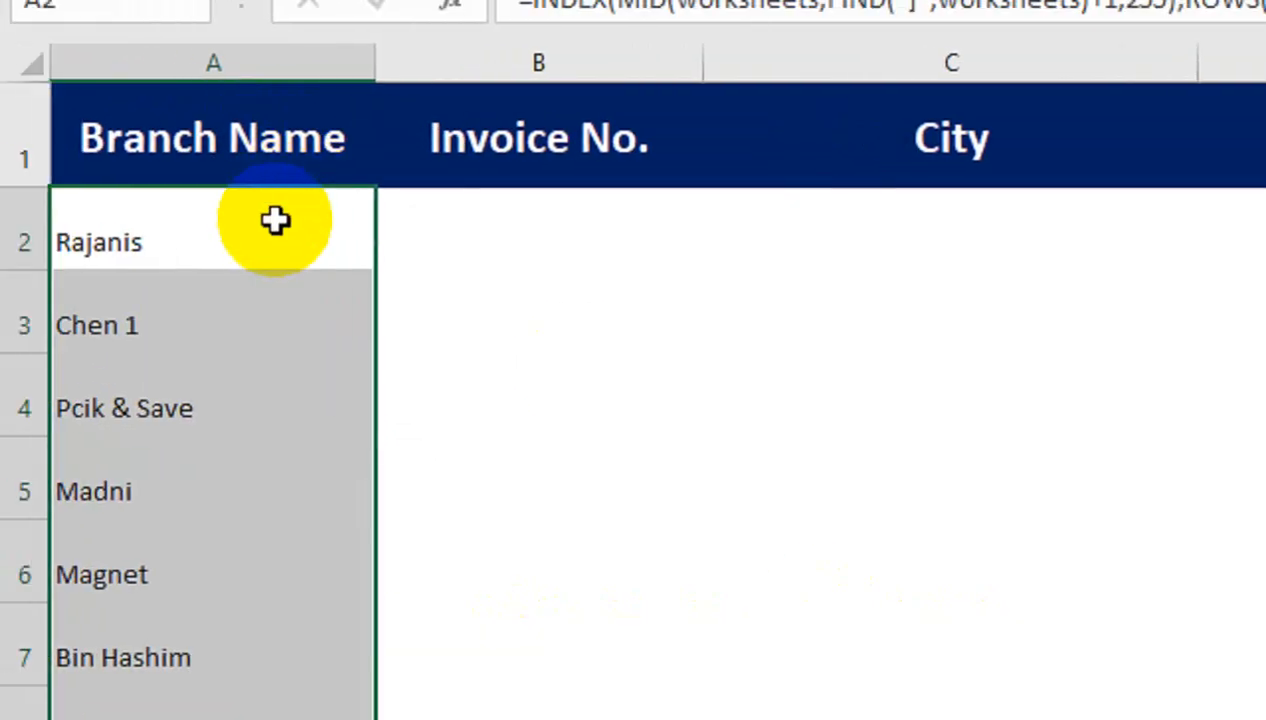
Move the branch name list from A2:A8 down to A9:A15
click(272, 218)
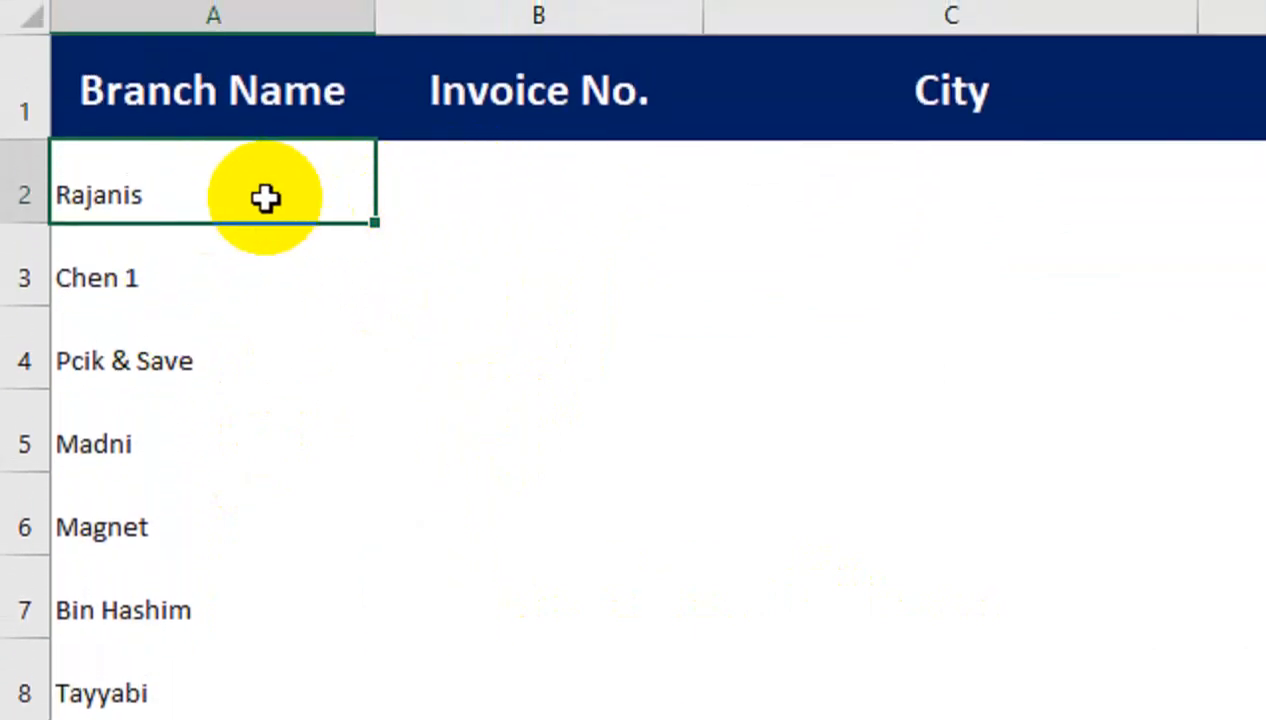
drag(265, 198, 250, 690)
drag(370, 221, 297, 540)
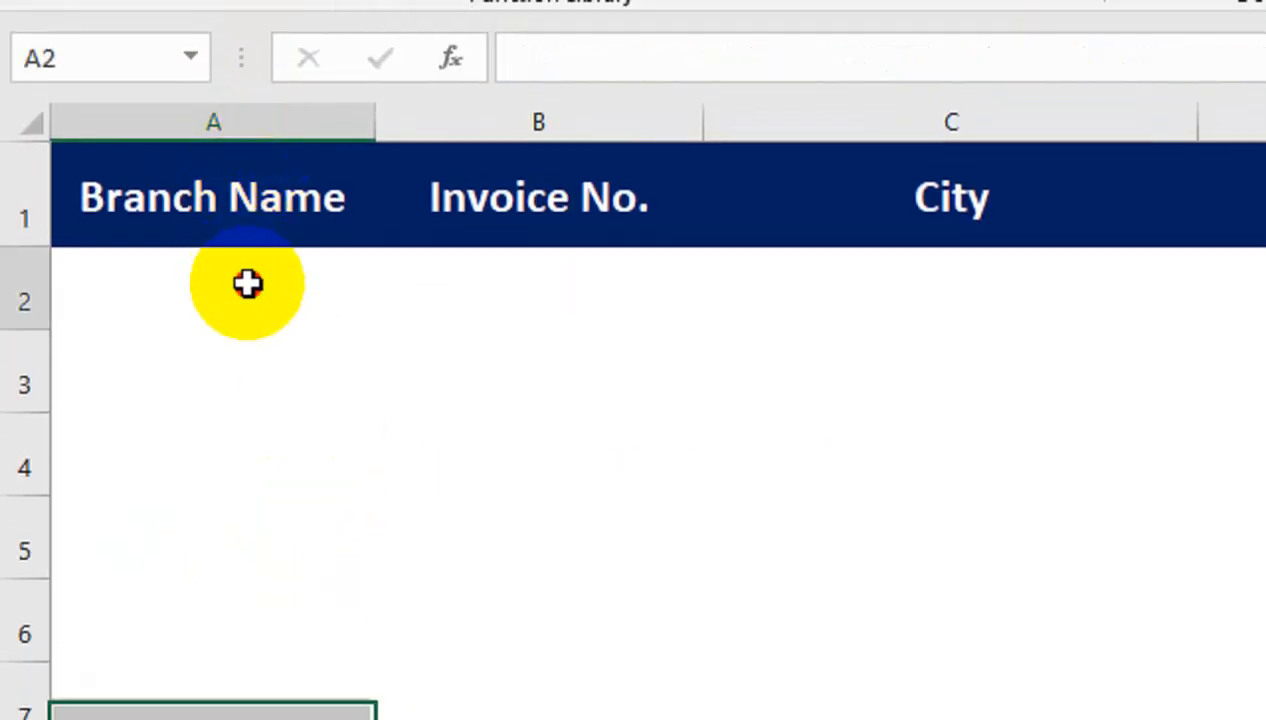
Start a data validation rule for cell A2 that allows List entries
click(328, 314)
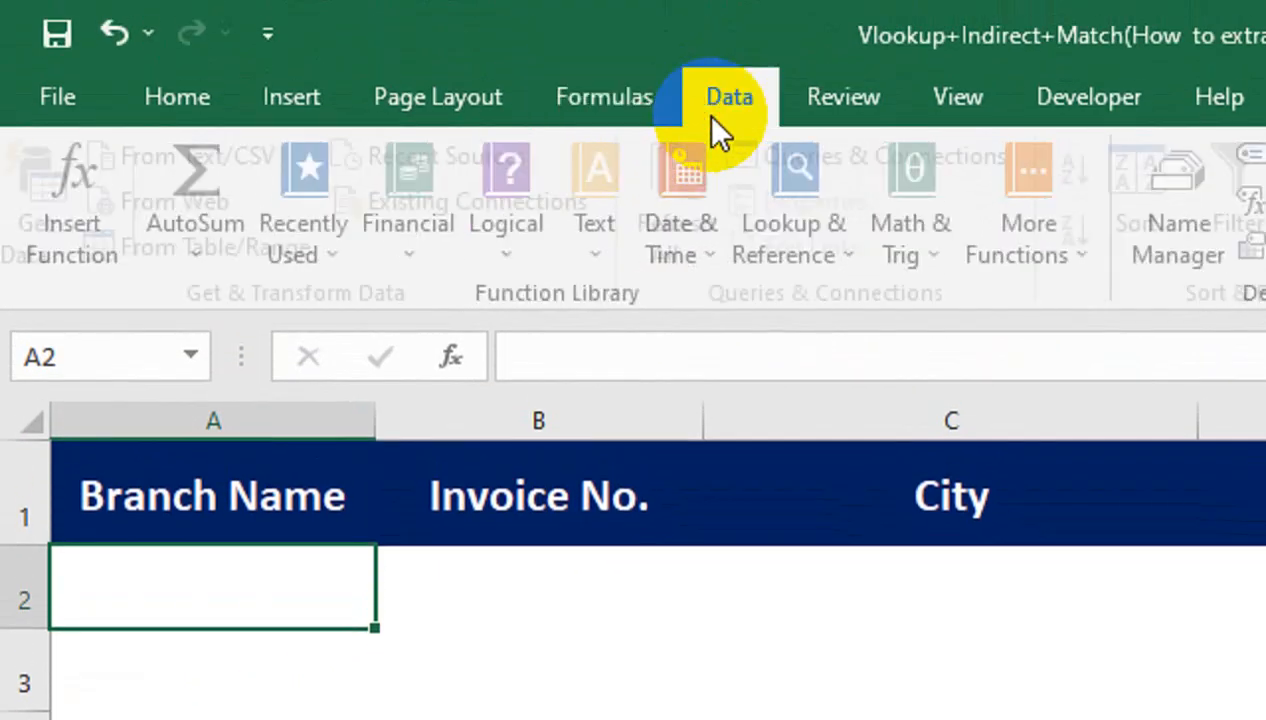
click(952, 247)
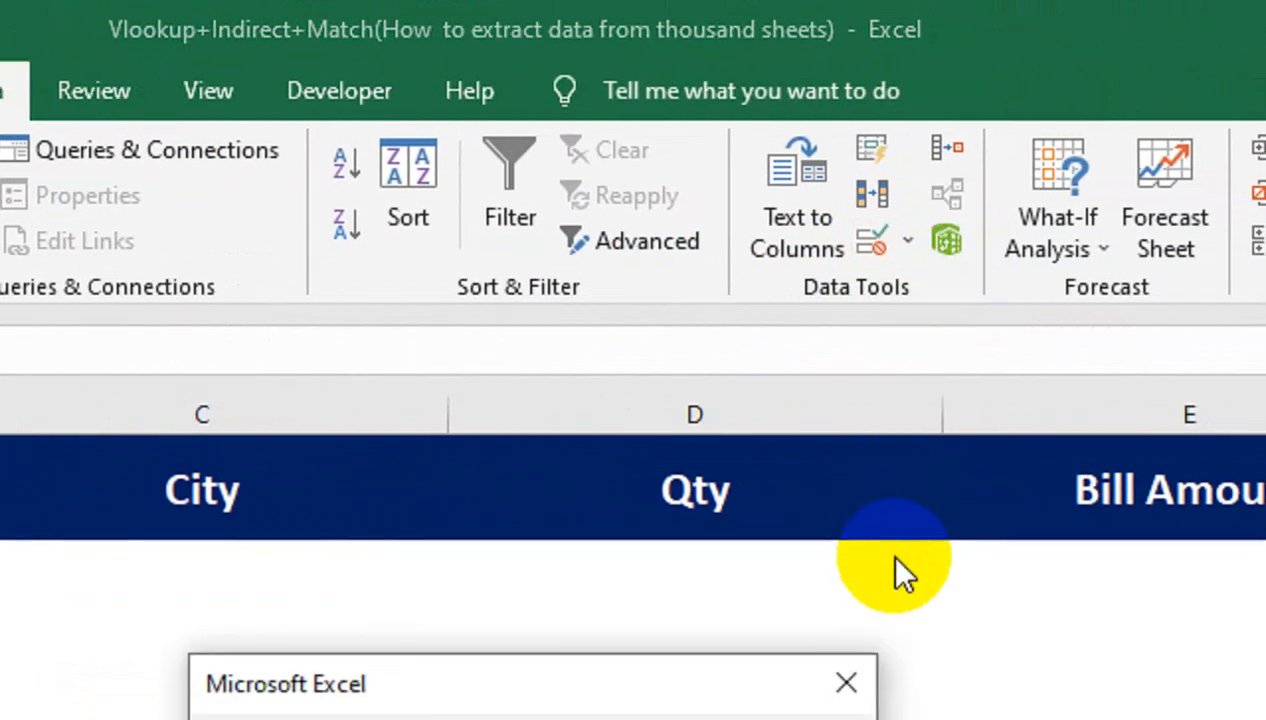
key(Escape)
click(907, 242)
click(965, 285)
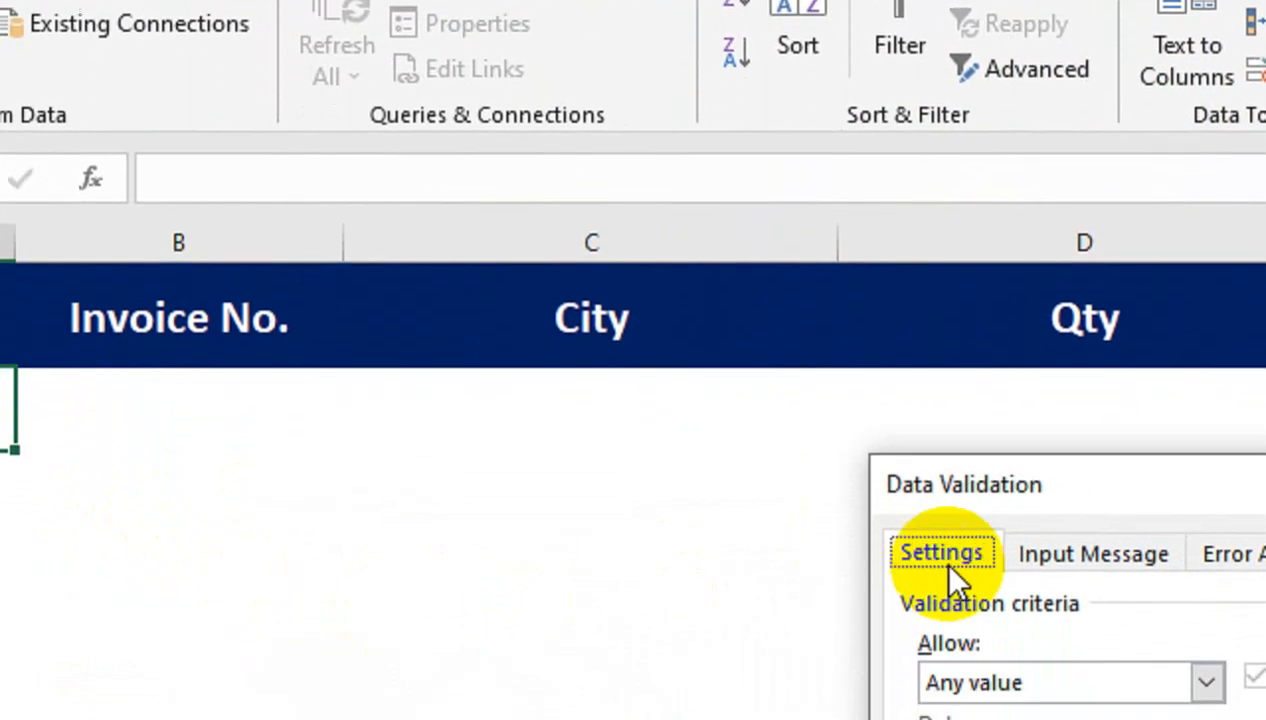
drag(995, 490, 184, 258)
click(128, 440)
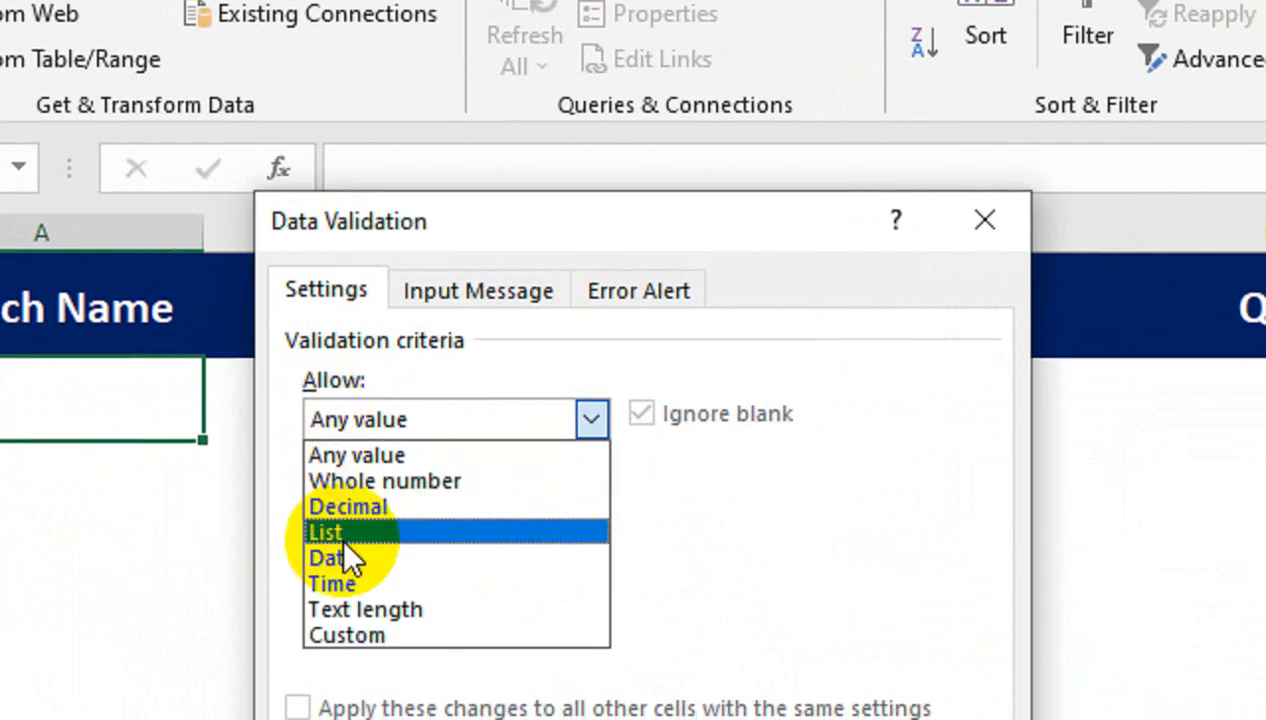
click(339, 535)
Set the validation list source to =$A$9:$A$15 and apply the rule to A2
click(362, 432)
click(149, 558)
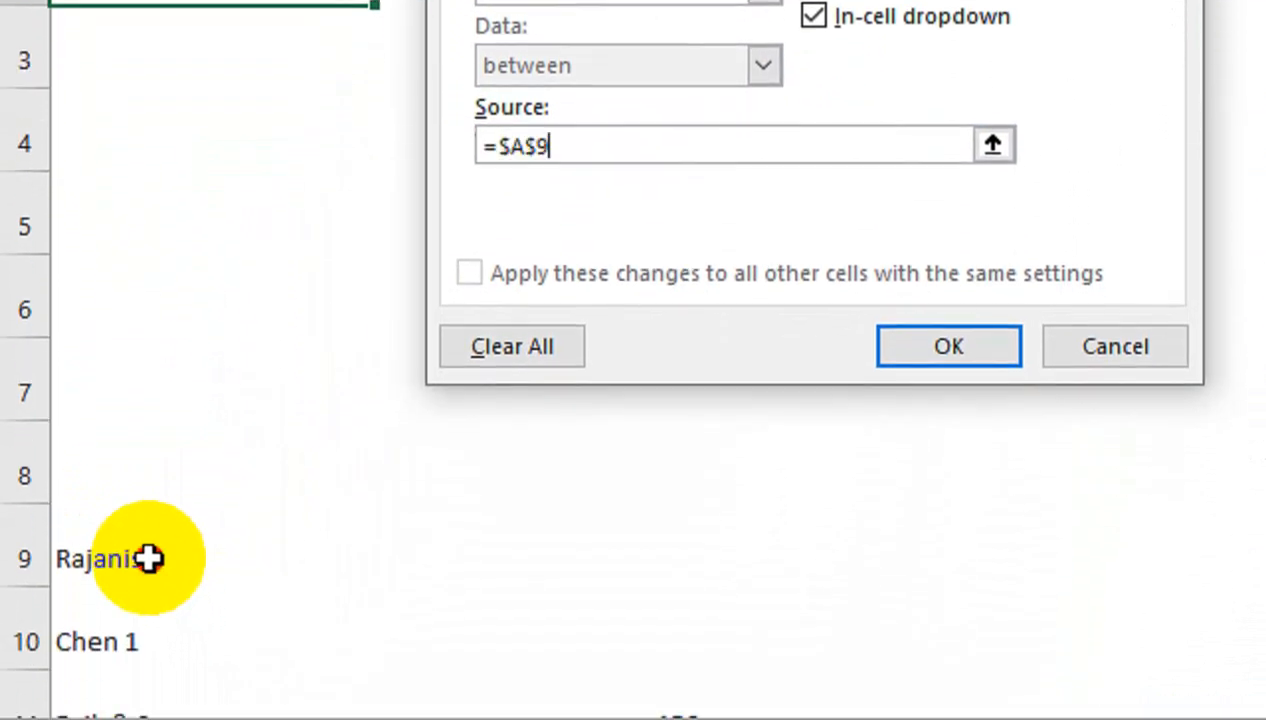
drag(149, 558, 216, 719)
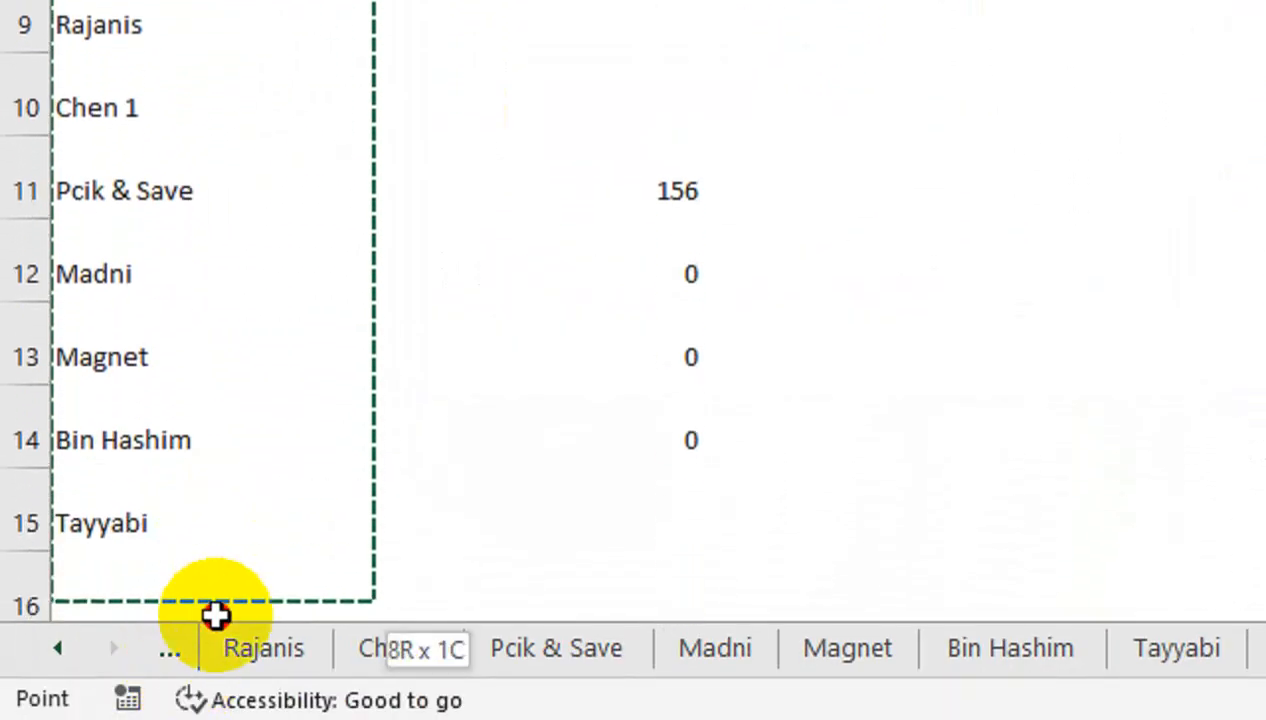
drag(216, 614, 220, 523)
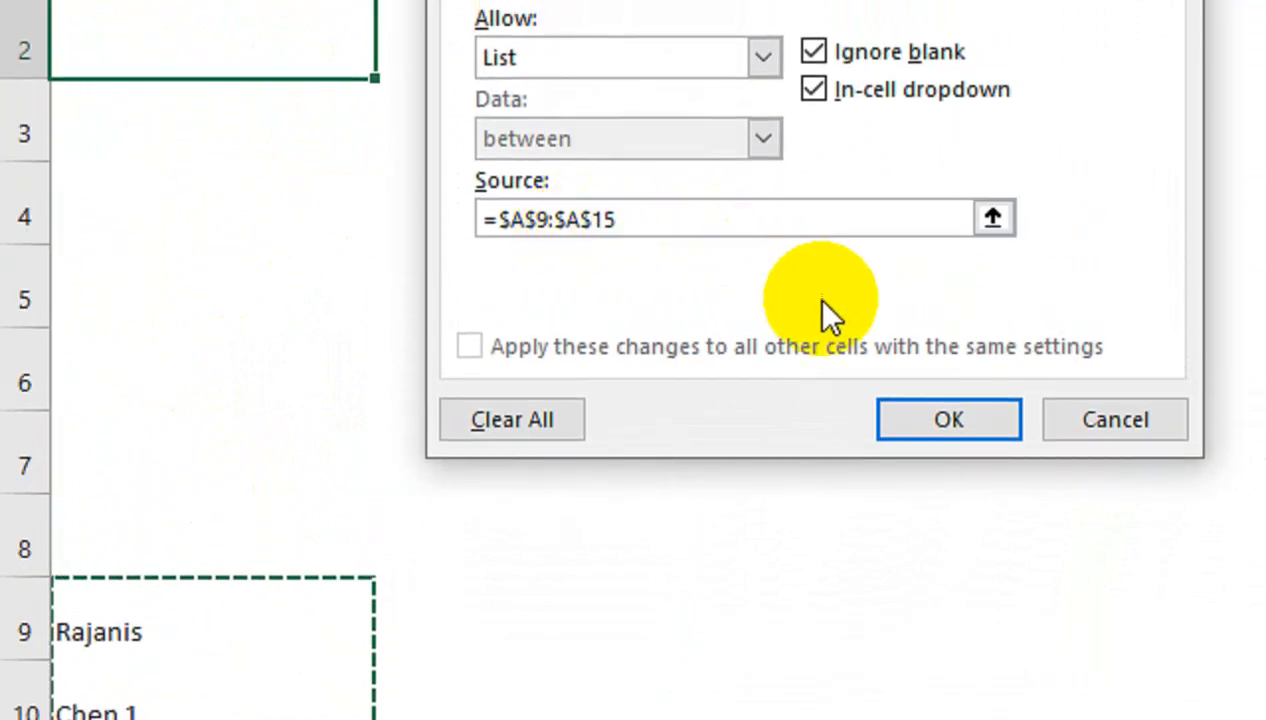
click(905, 425)
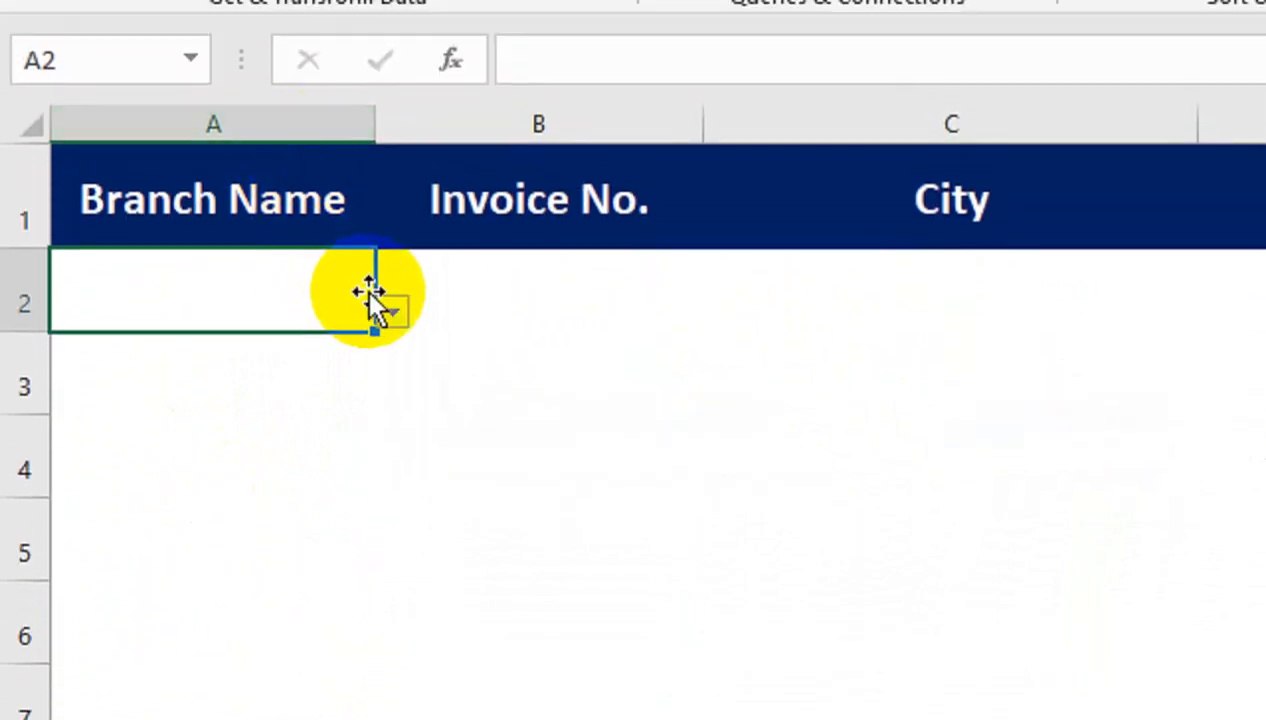
Test the A2 dropdown by choosing Madni and Bin Hashim, and leave Chen 1 selected
click(393, 328)
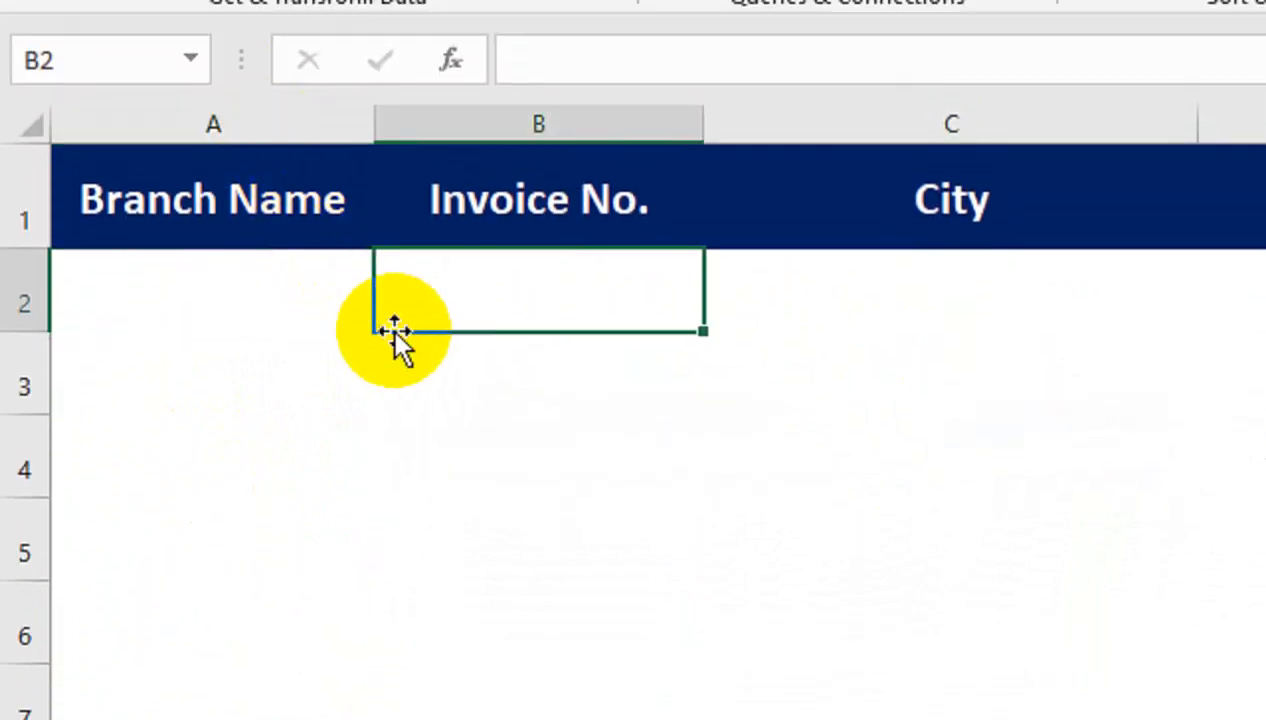
click(365, 325)
click(392, 313)
click(305, 430)
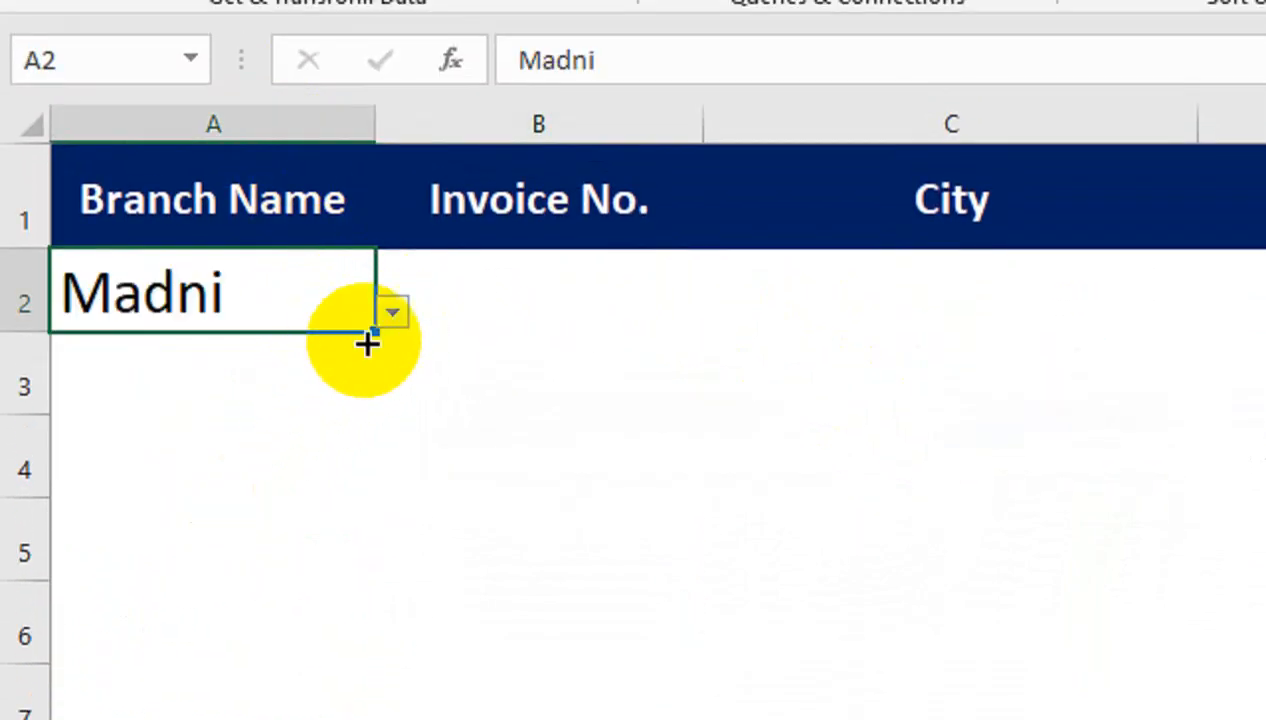
click(395, 312)
click(277, 472)
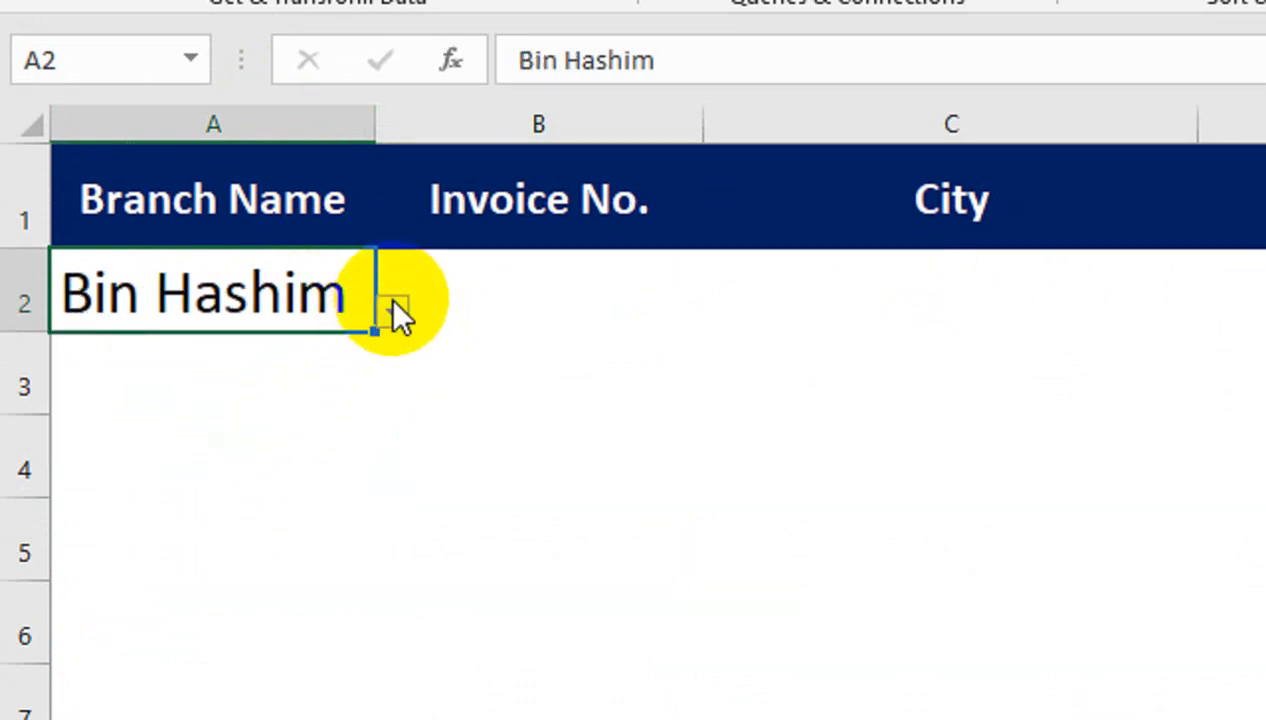
click(395, 312)
click(328, 373)
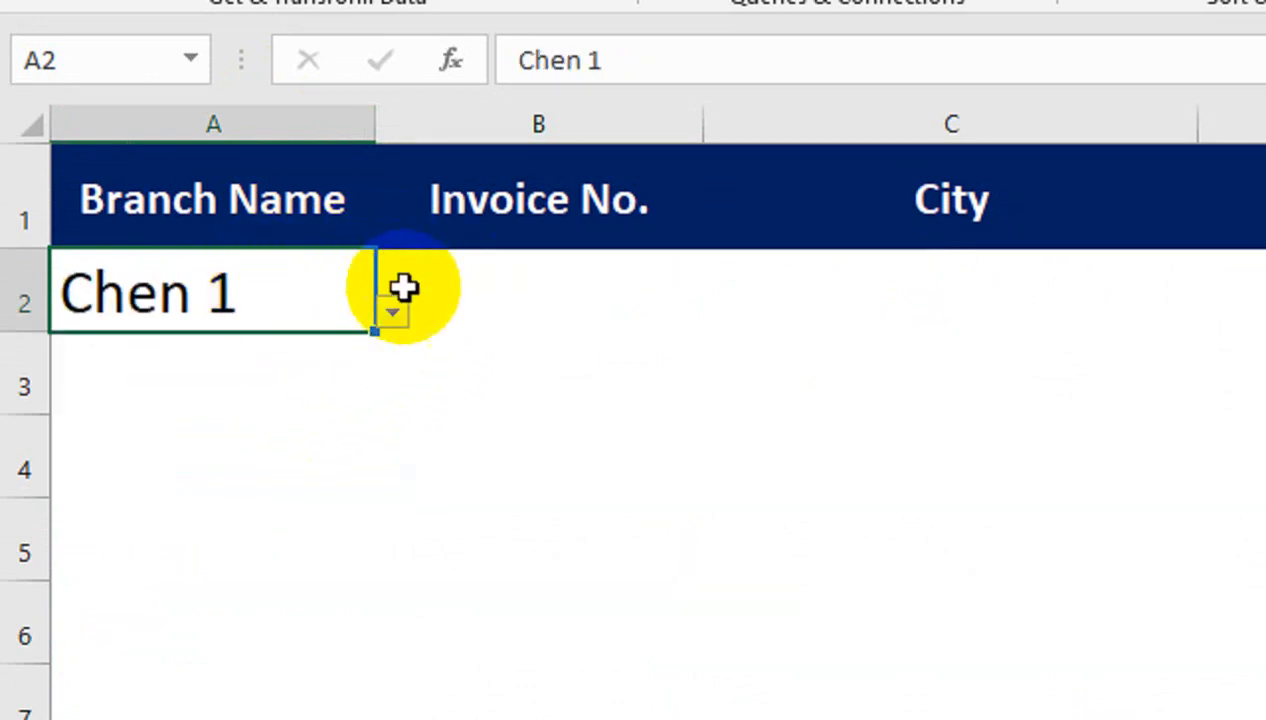
View the invoice data on the Chen 1 sheet and return to the Summary sheet
click(470, 284)
click(105, 283)
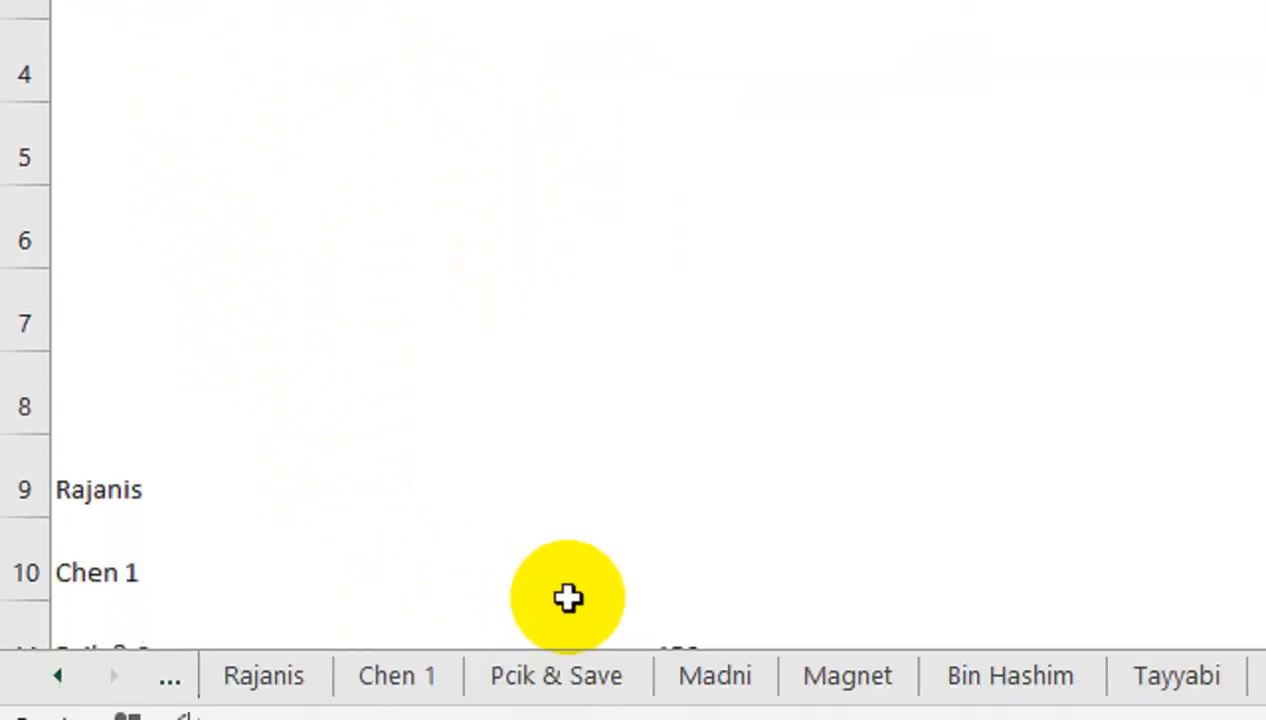
click(400, 649)
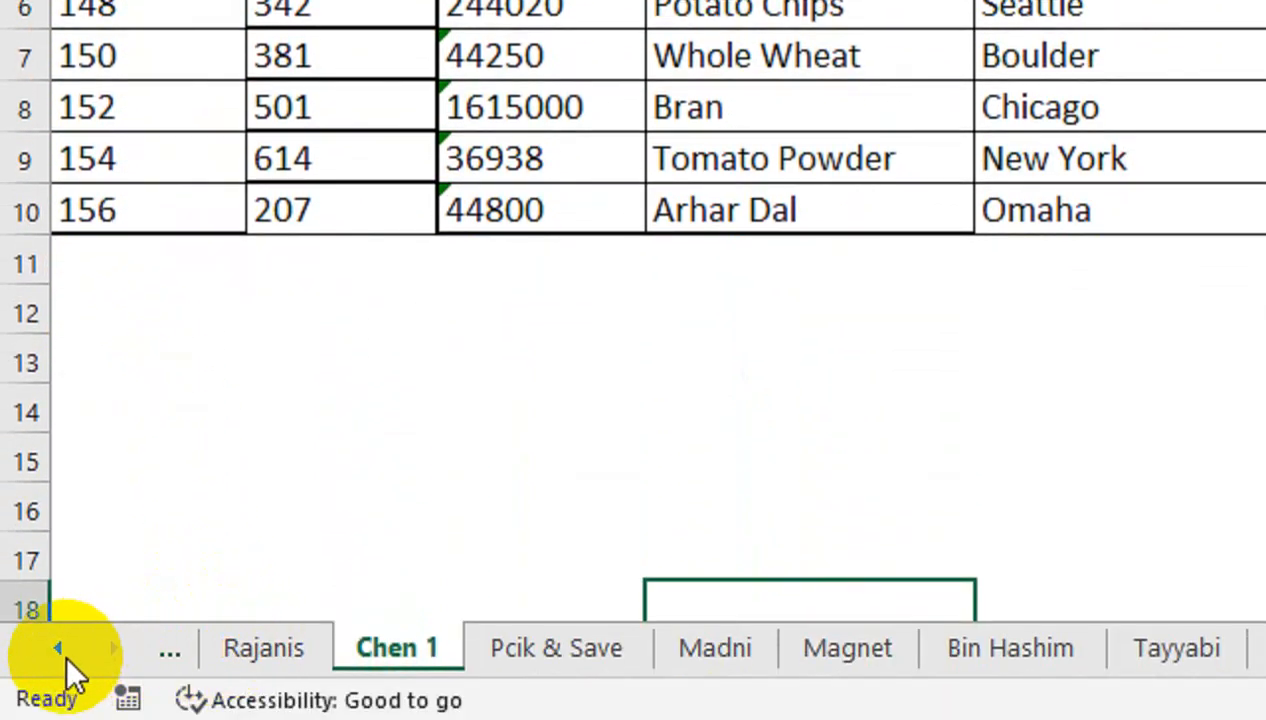
click(60, 650)
click(246, 644)
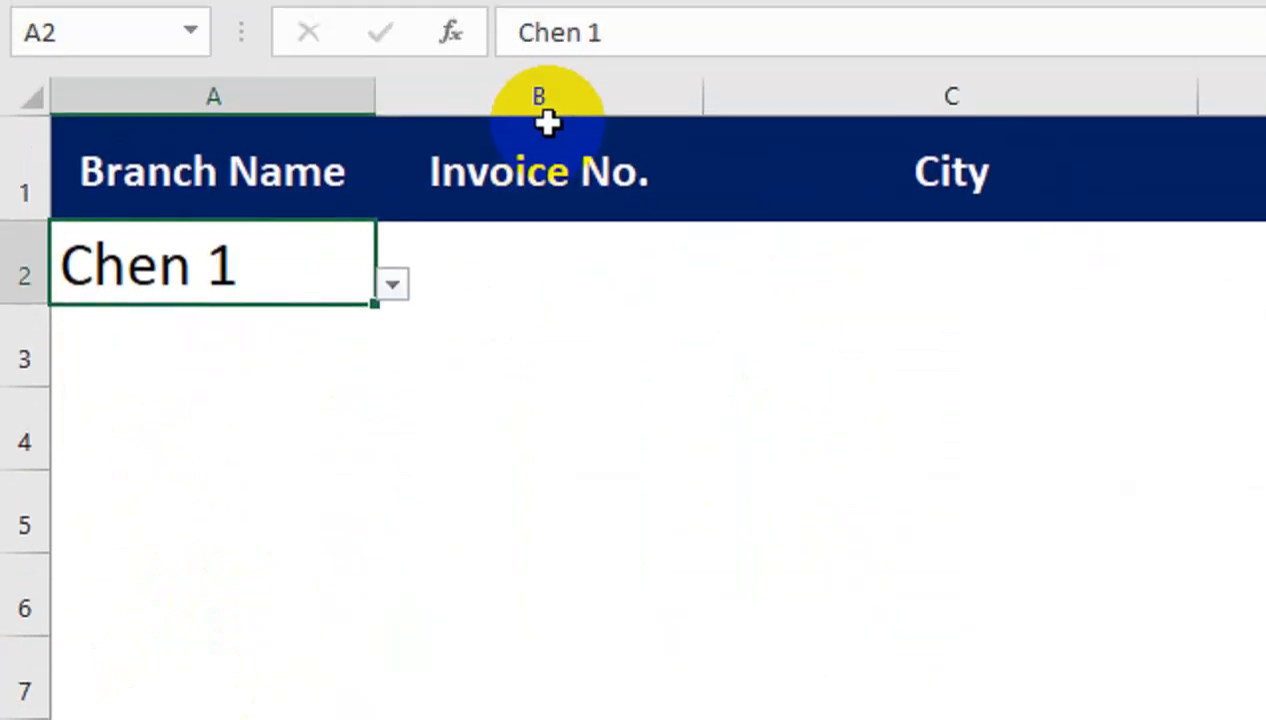
Clear the leftover numbers beside the branch list in B11:B16
drag(500, 283, 475, 587)
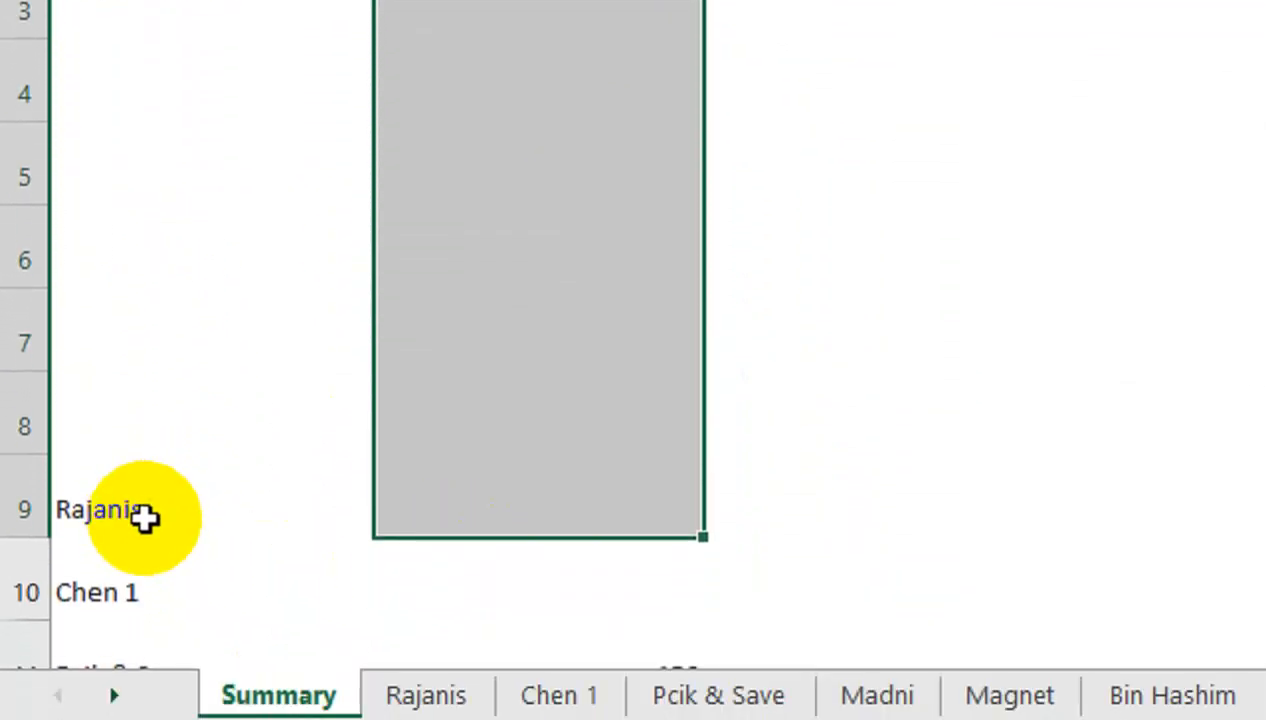
click(144, 605)
scroll(143, 480, down, 1)
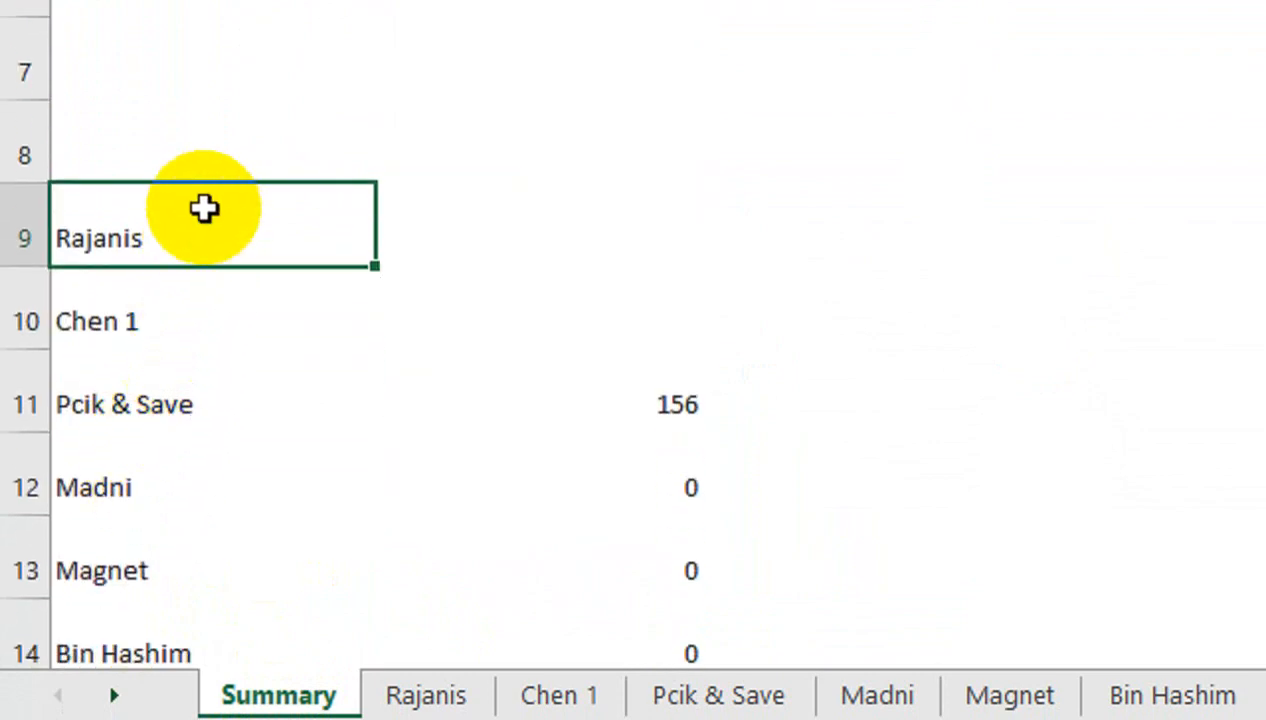
drag(206, 222, 243, 591)
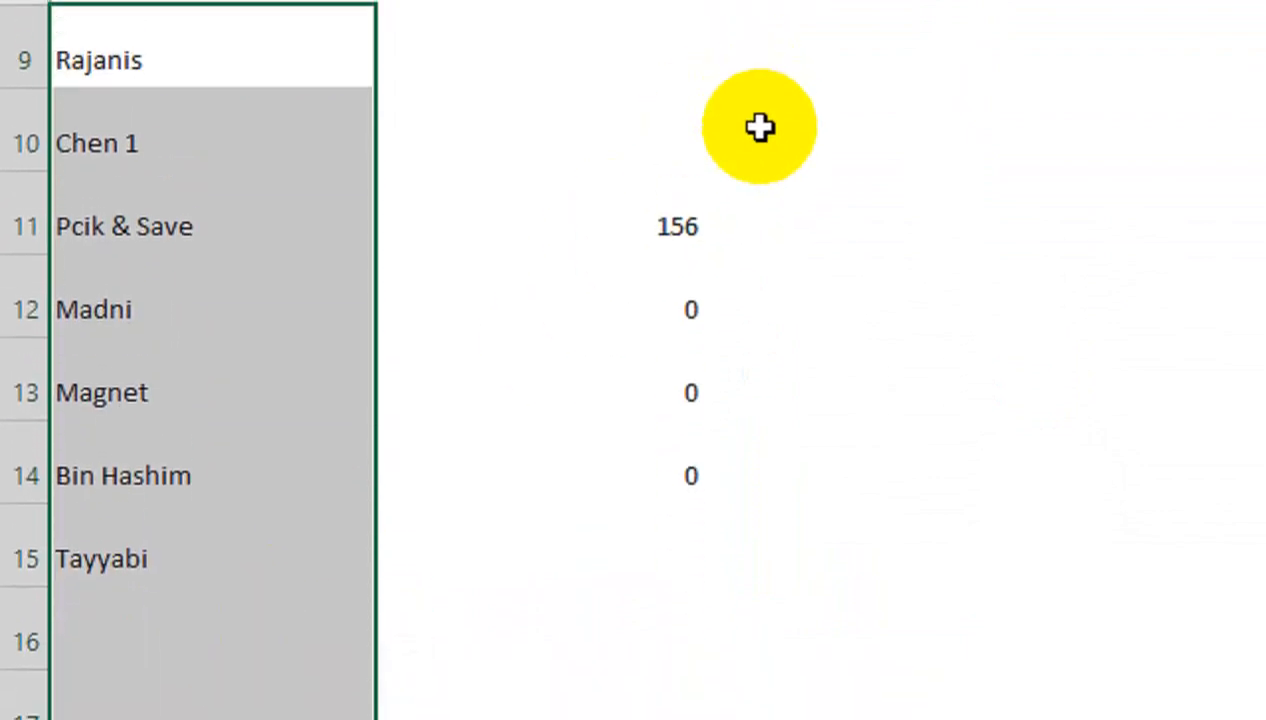
drag(697, 262, 641, 681)
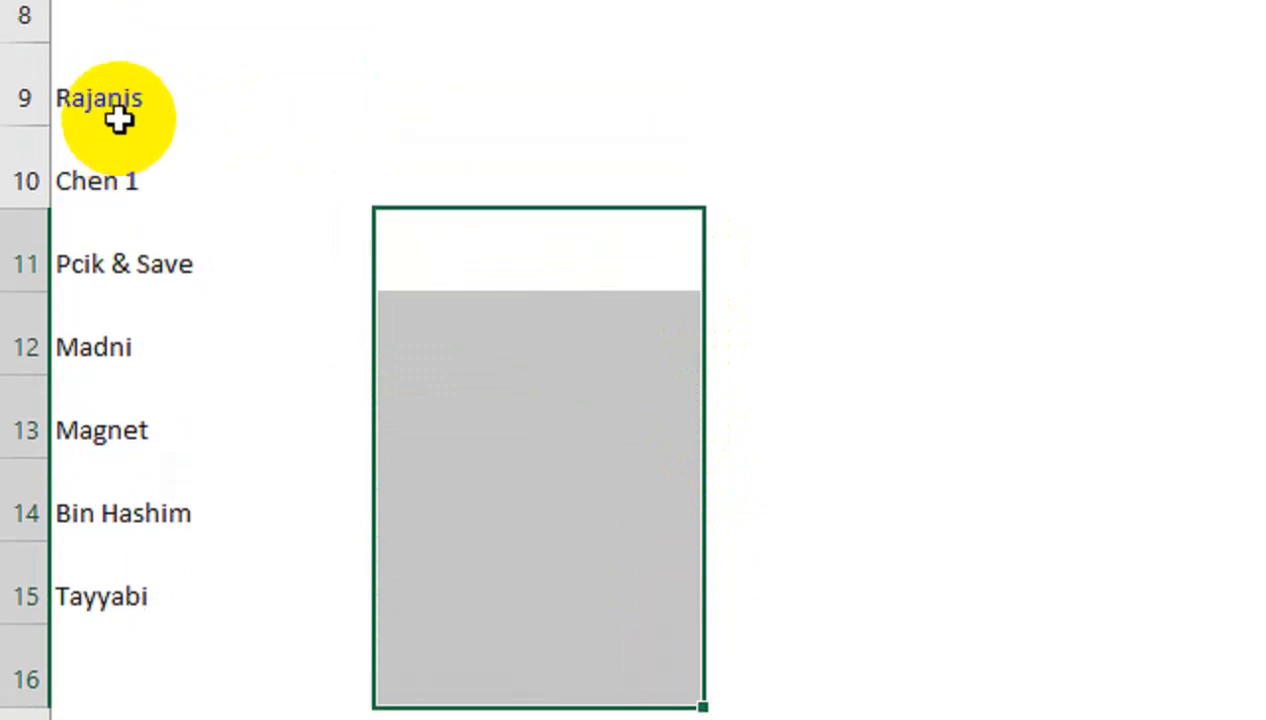
Move the branch name list from A9:A15 to I1:I7, outside the summary table
drag(119, 106, 176, 550)
drag(368, 168, 1152, 240)
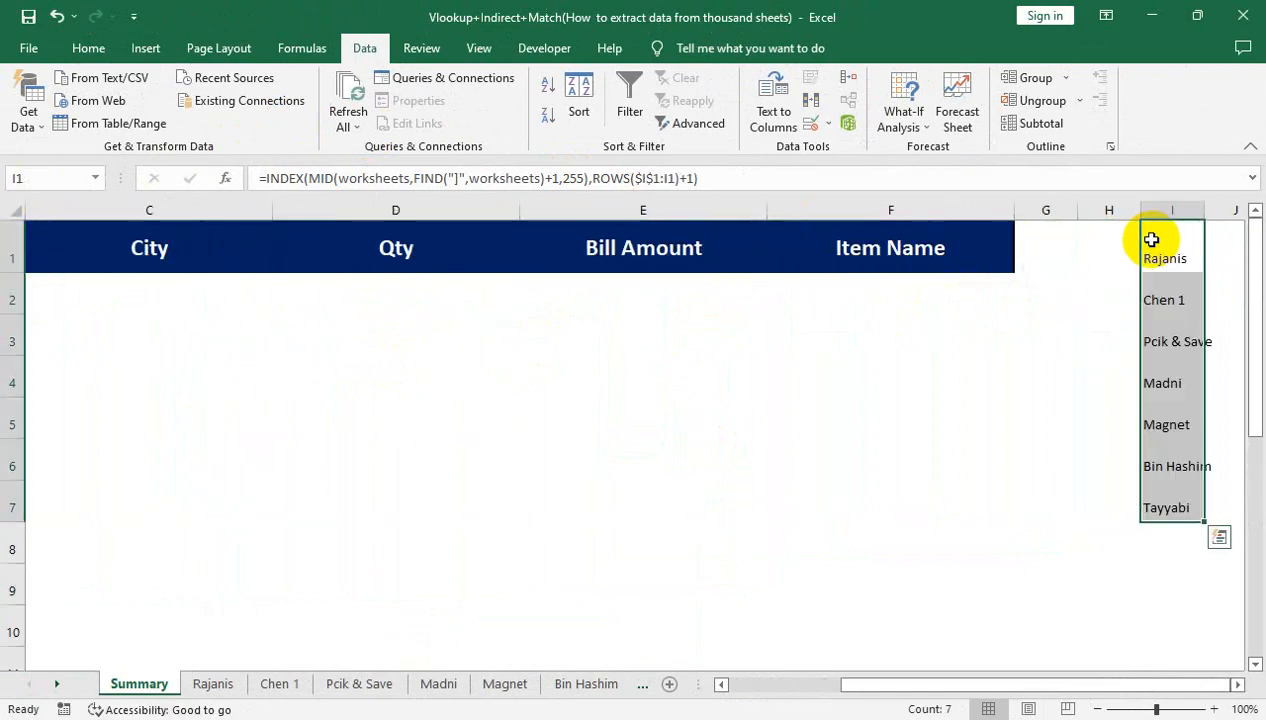
Set the font colour of the branch name list in I1:I7 to white
click(105, 58)
click(309, 117)
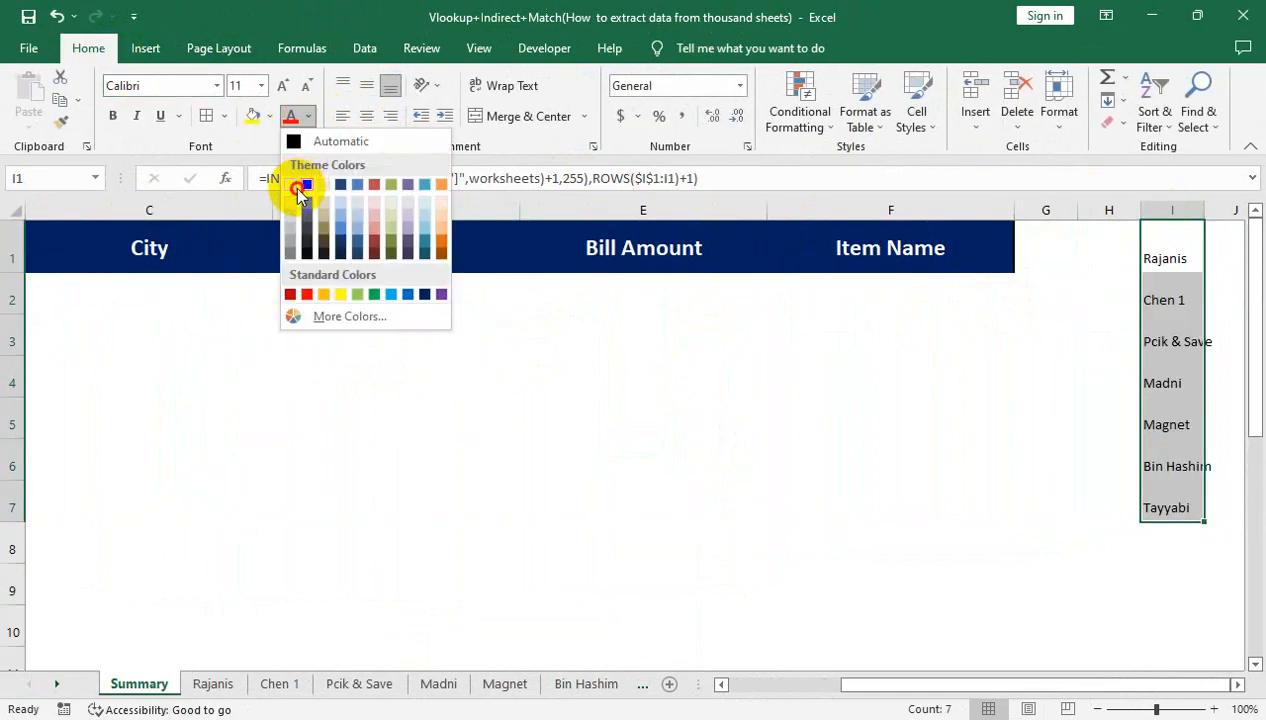
click(303, 190)
Apply thick outside borders and a yellow fill to the branch selection cell A2
drag(290, 425, 3, 540)
click(92, 310)
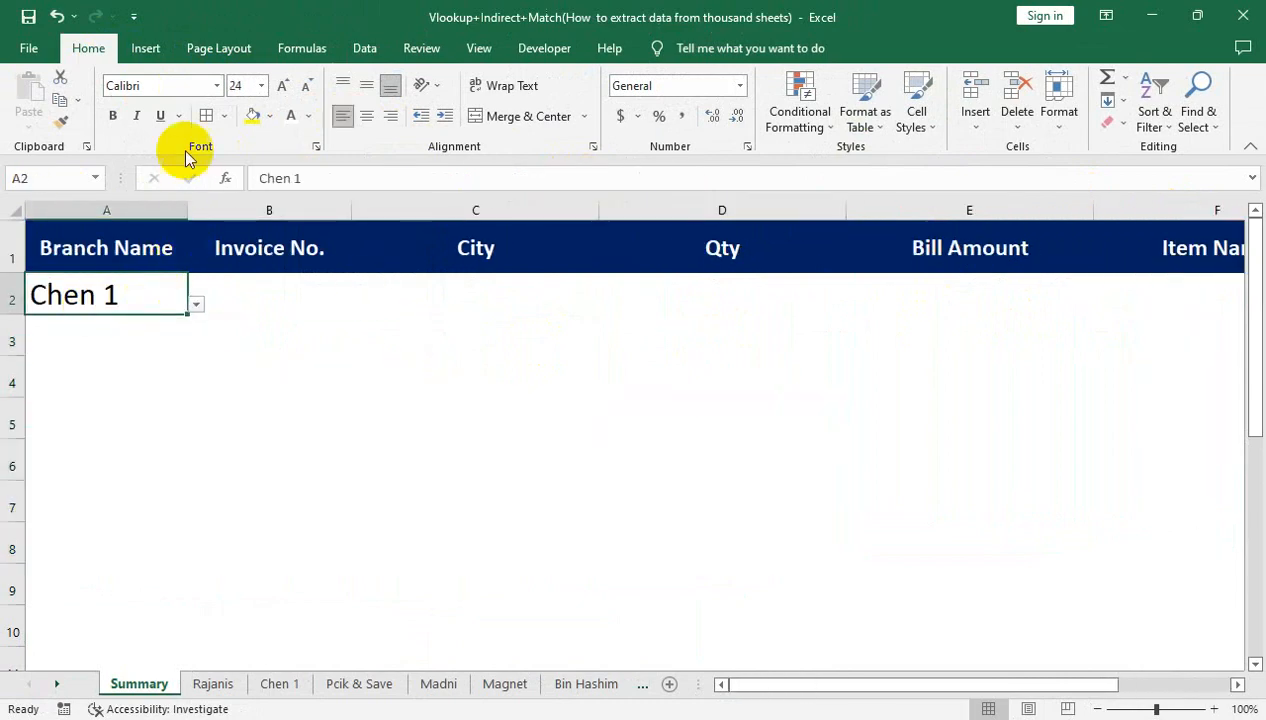
click(226, 119)
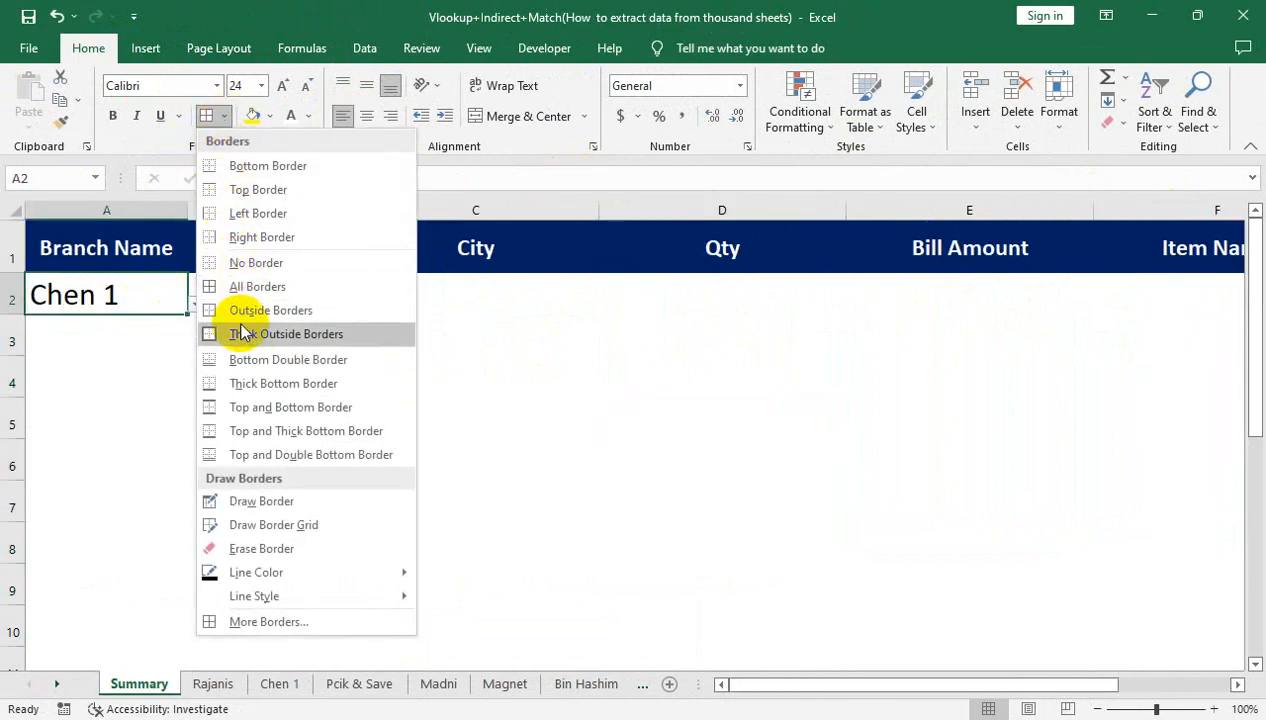
click(236, 327)
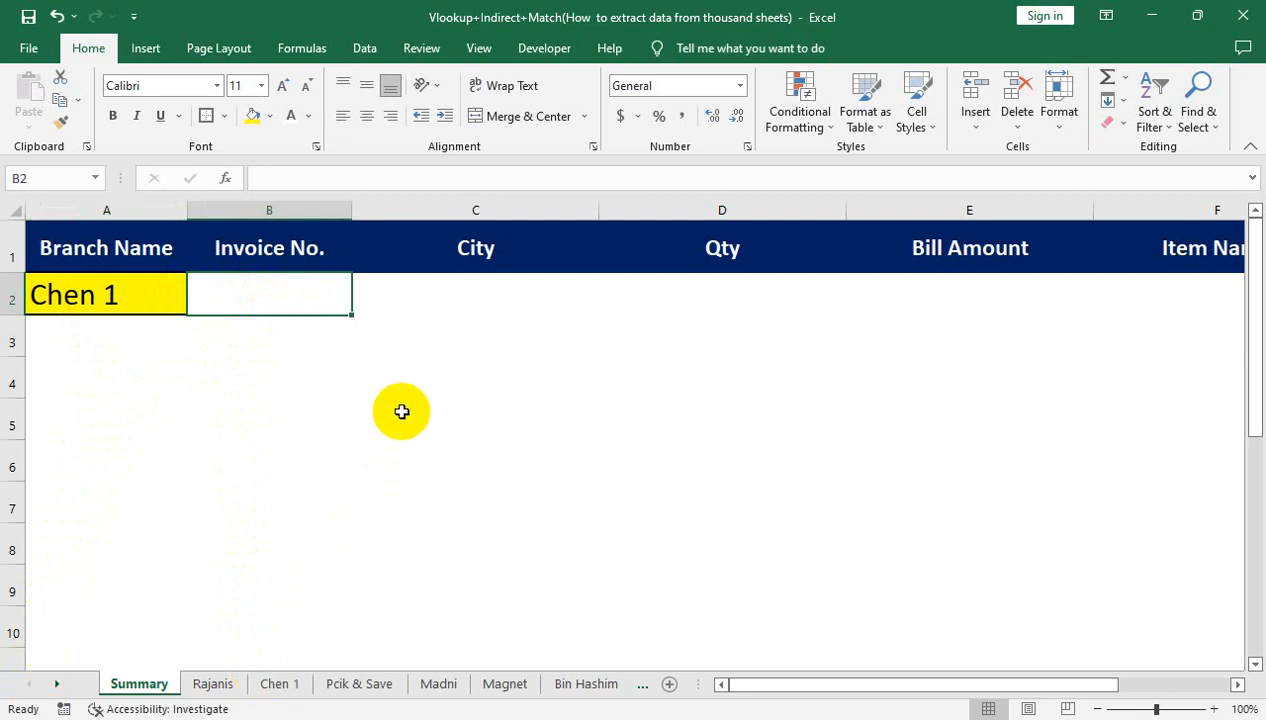
Start a formula in B2 with INDIRECT and nest the ADDRESS function inside it
text(=in)
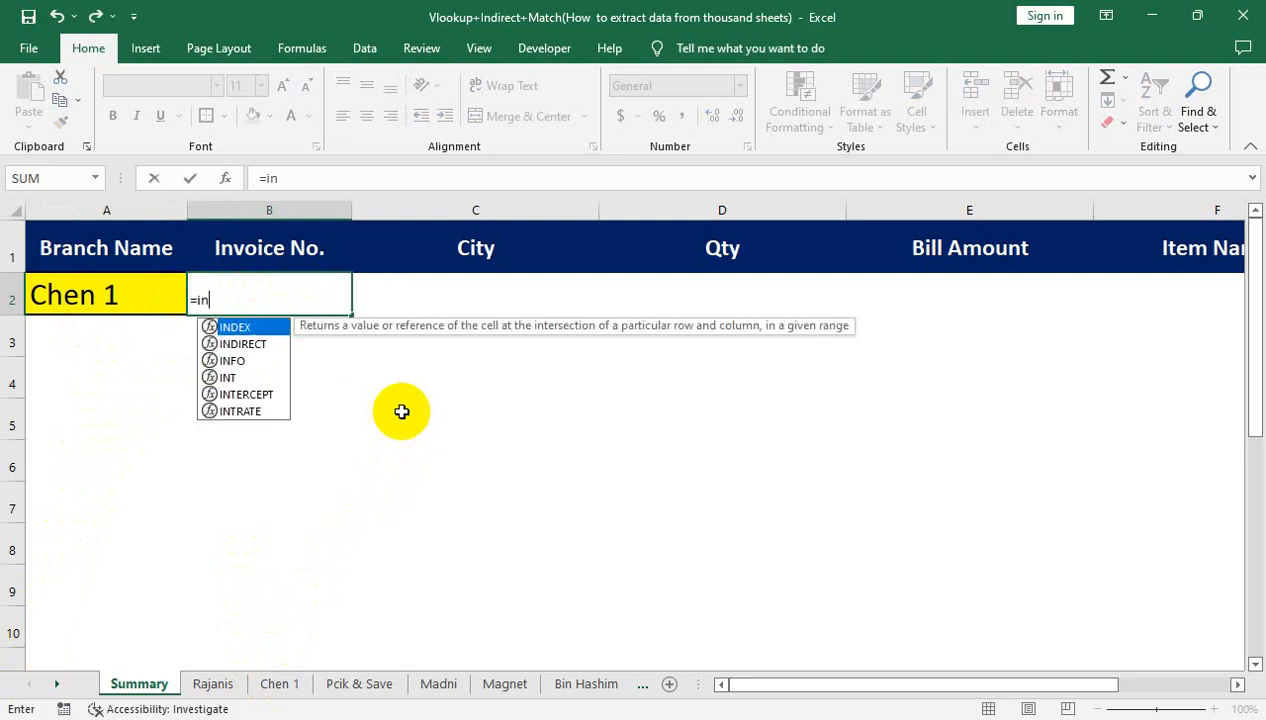
key(Tab)
key(BackSpace)
key(BackSpace)
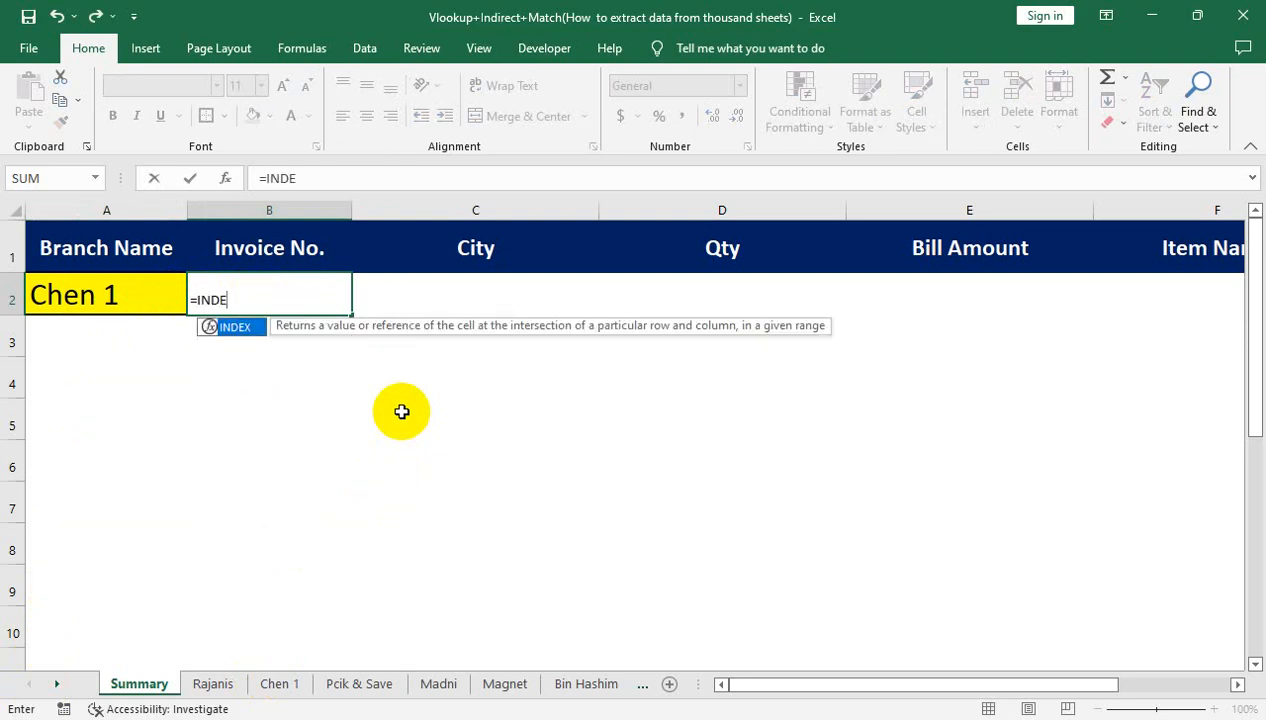
key(Down)
key(Tab)
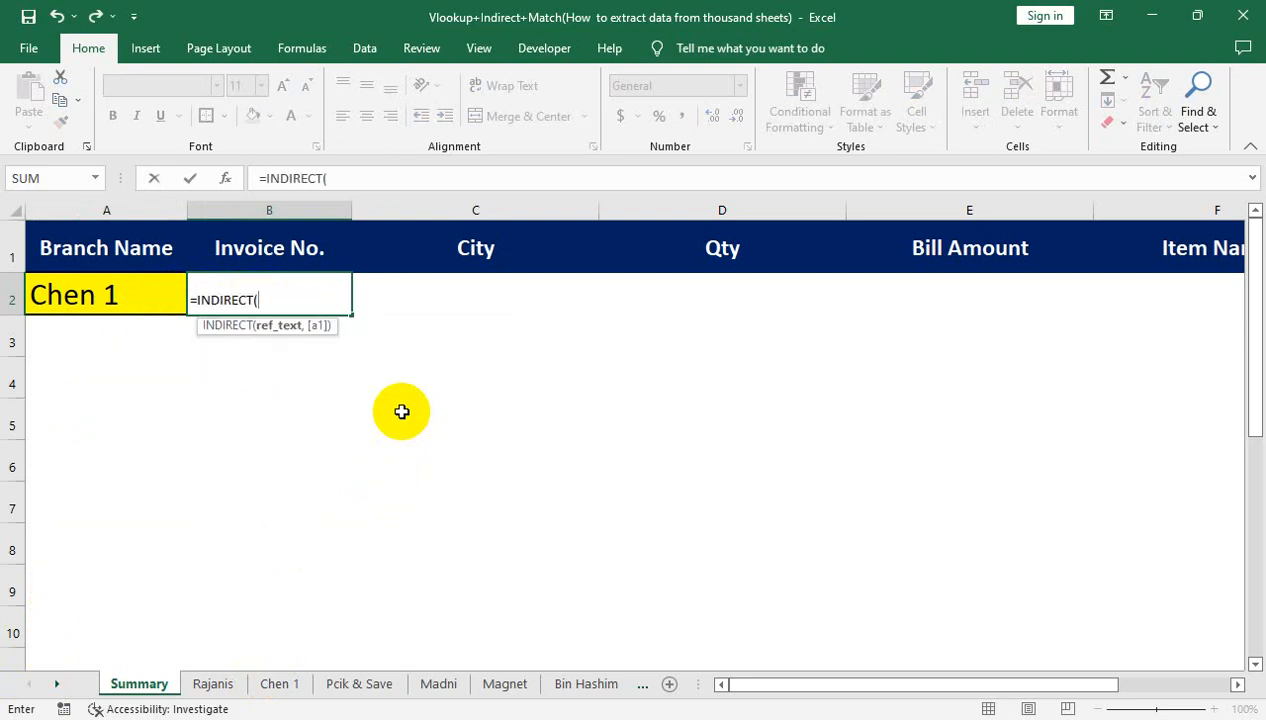
text(ad)
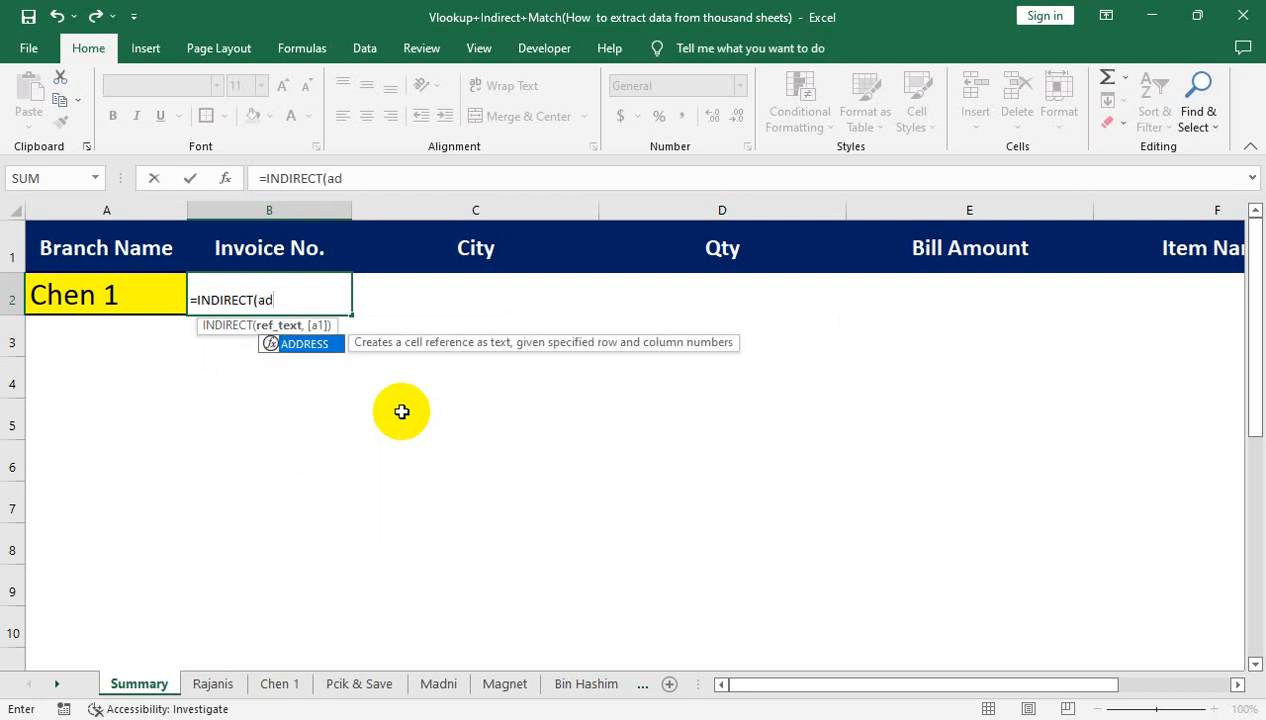
key(Tab)
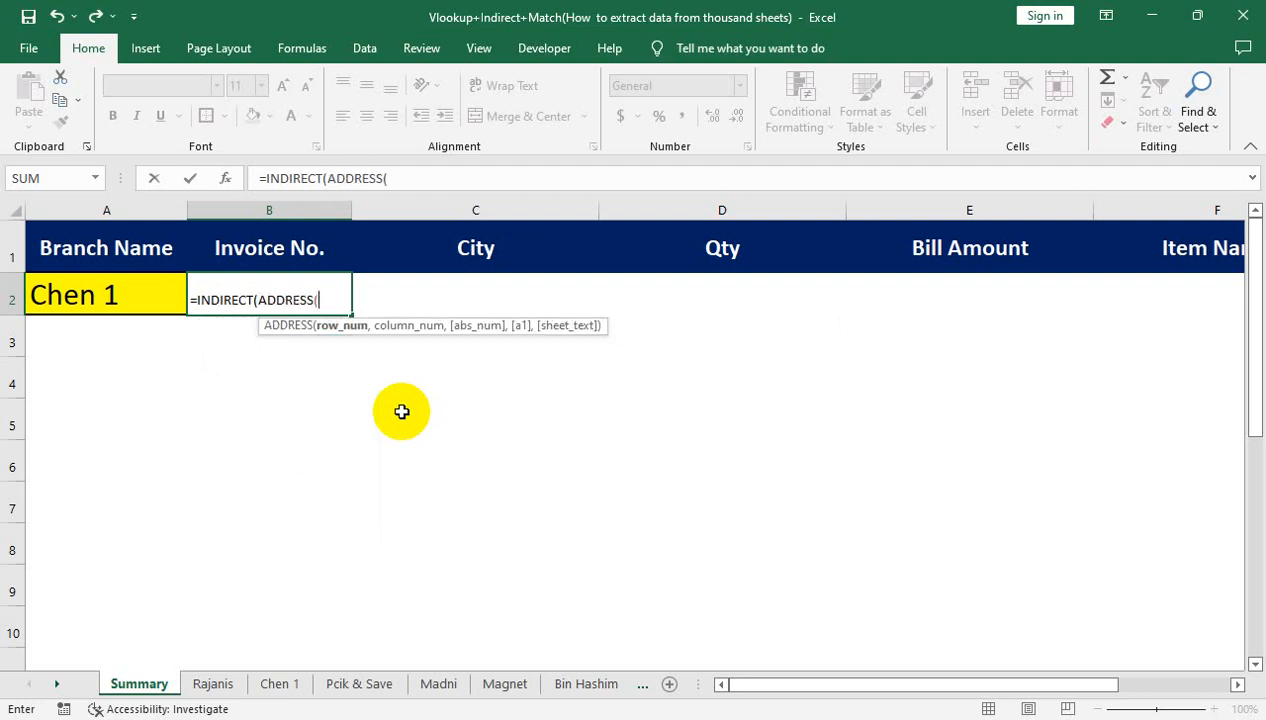
Enter ROW()-1 as the row number and COLUMN()-1 as the column number of the ADDRESS function
text(row)
key(Tab)
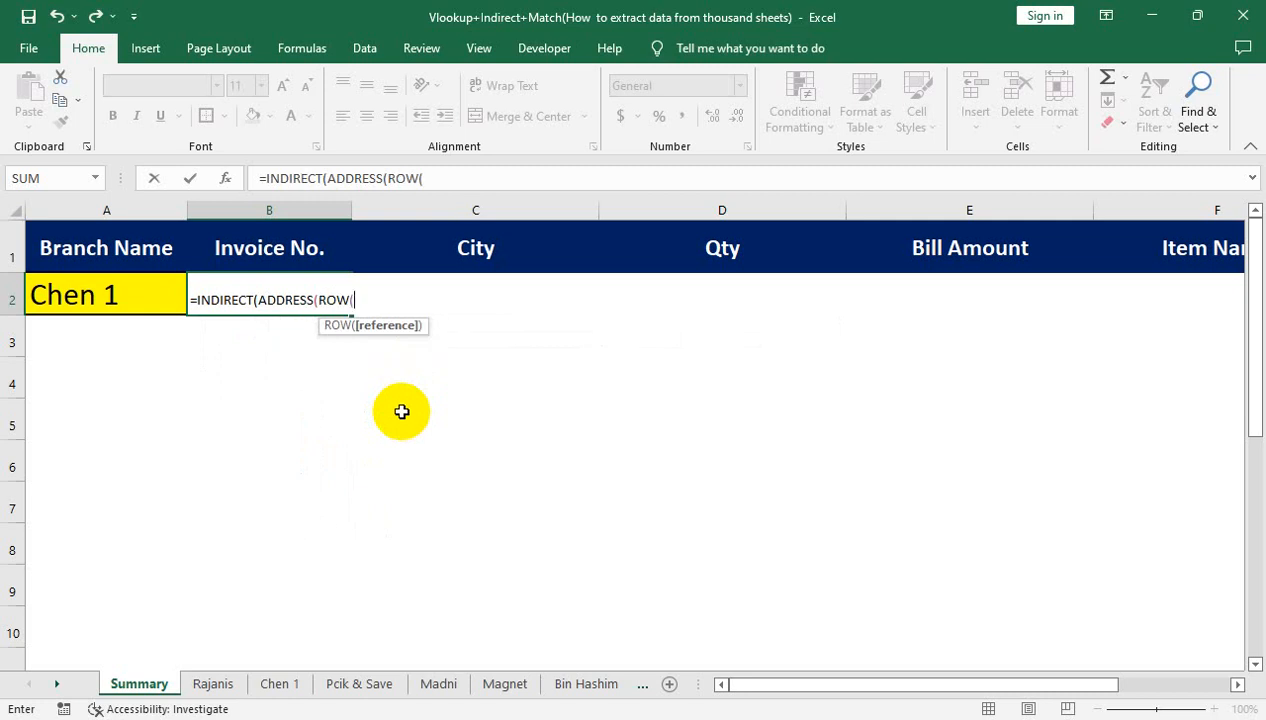
text())
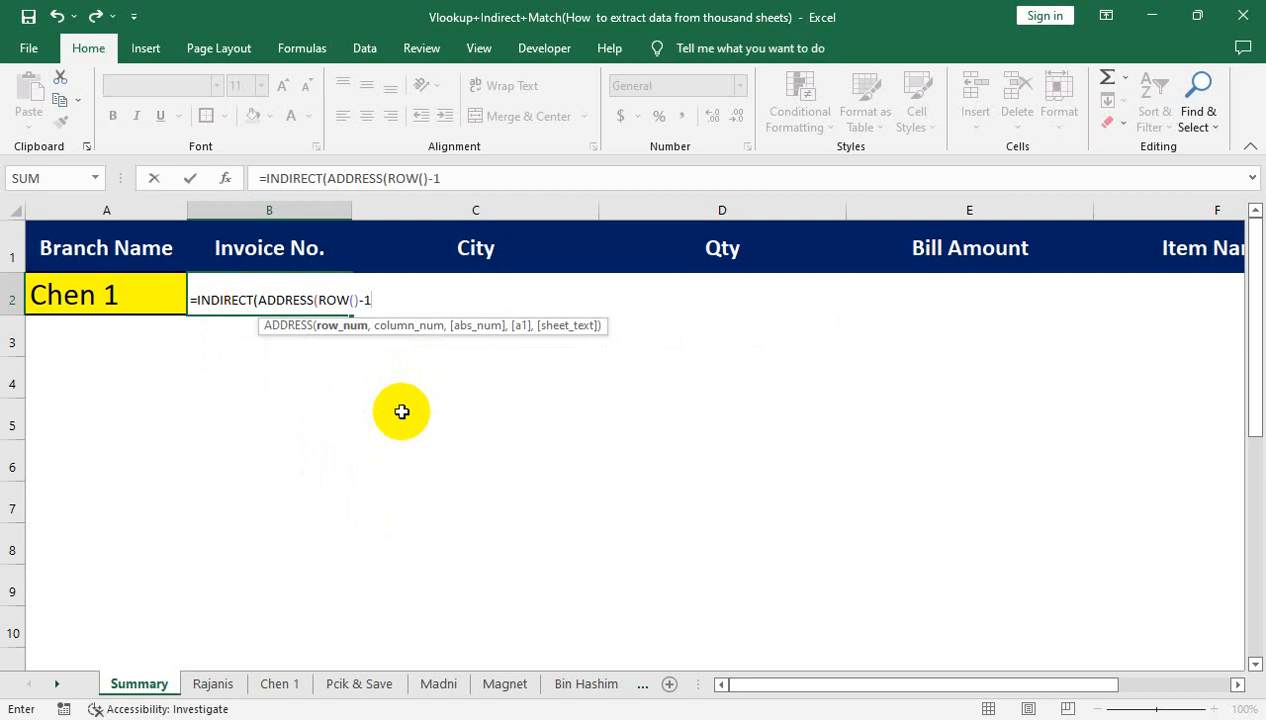
text(-1,colu)
key(Tab)
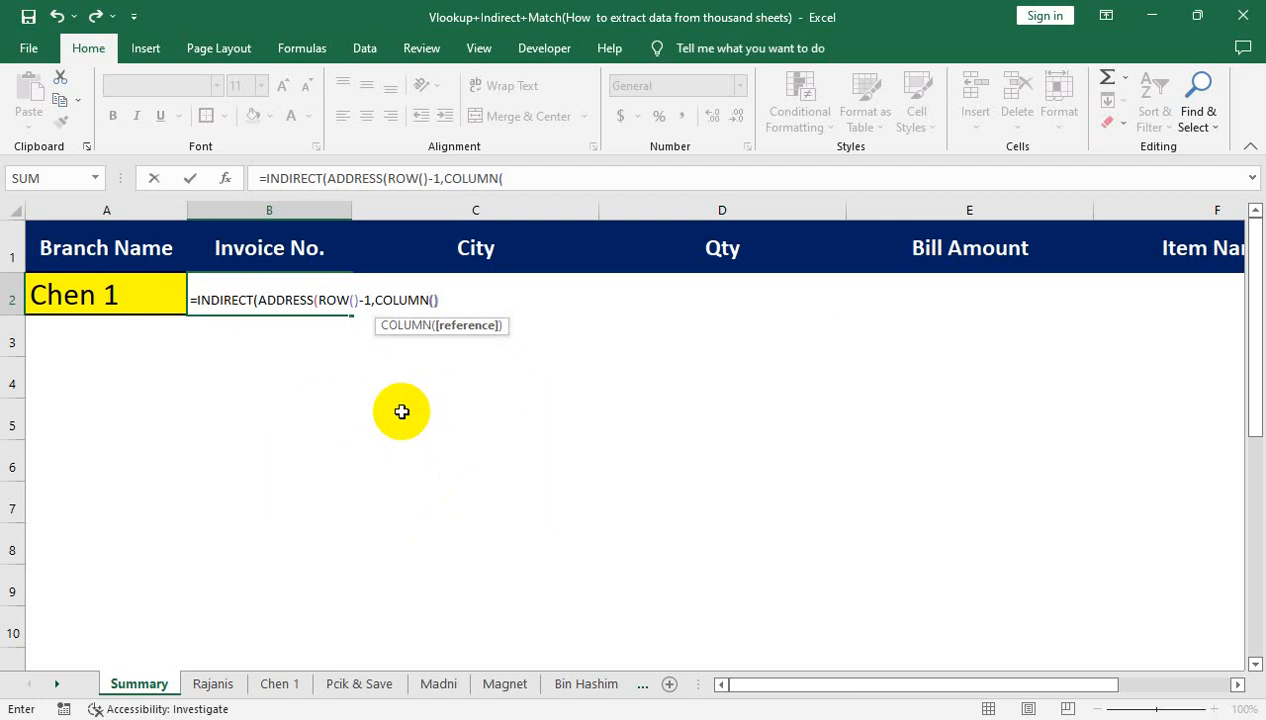
text()-1)
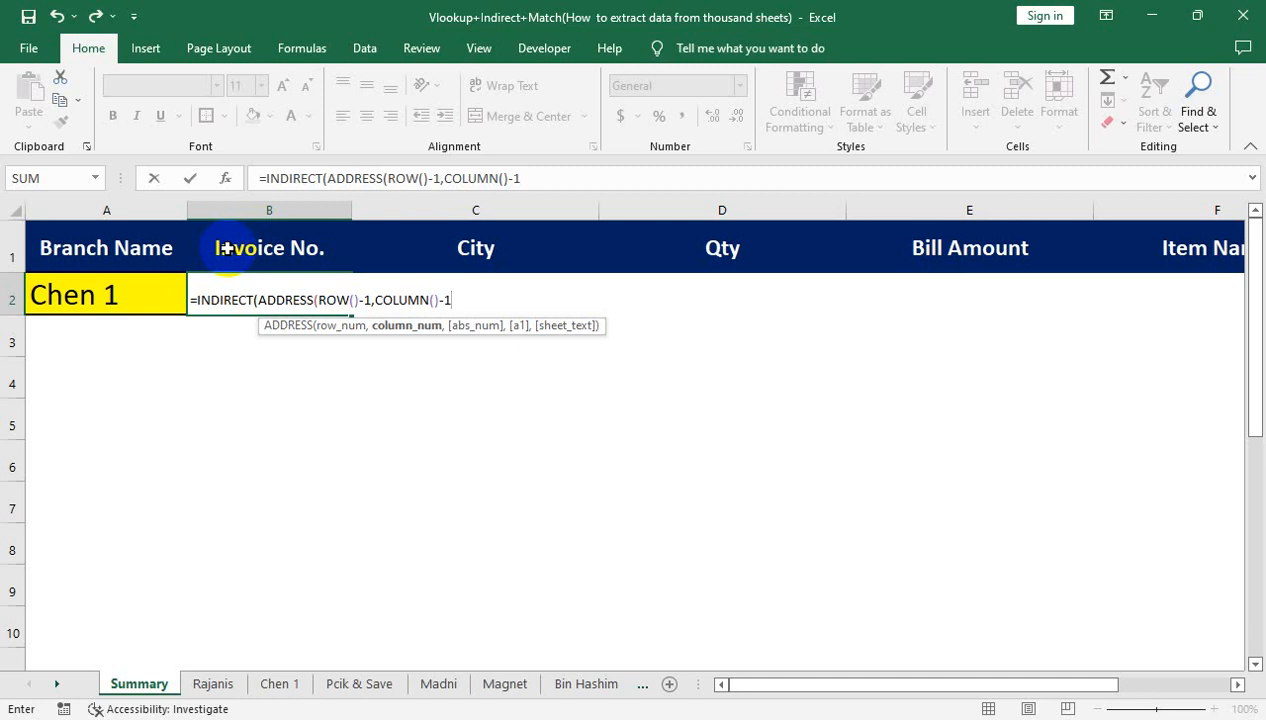
Complete the B2 formula with absolute reference type 1, A1 style 1 and $A$2 as sheet text, accepting the closing-bracket correction
text(,)
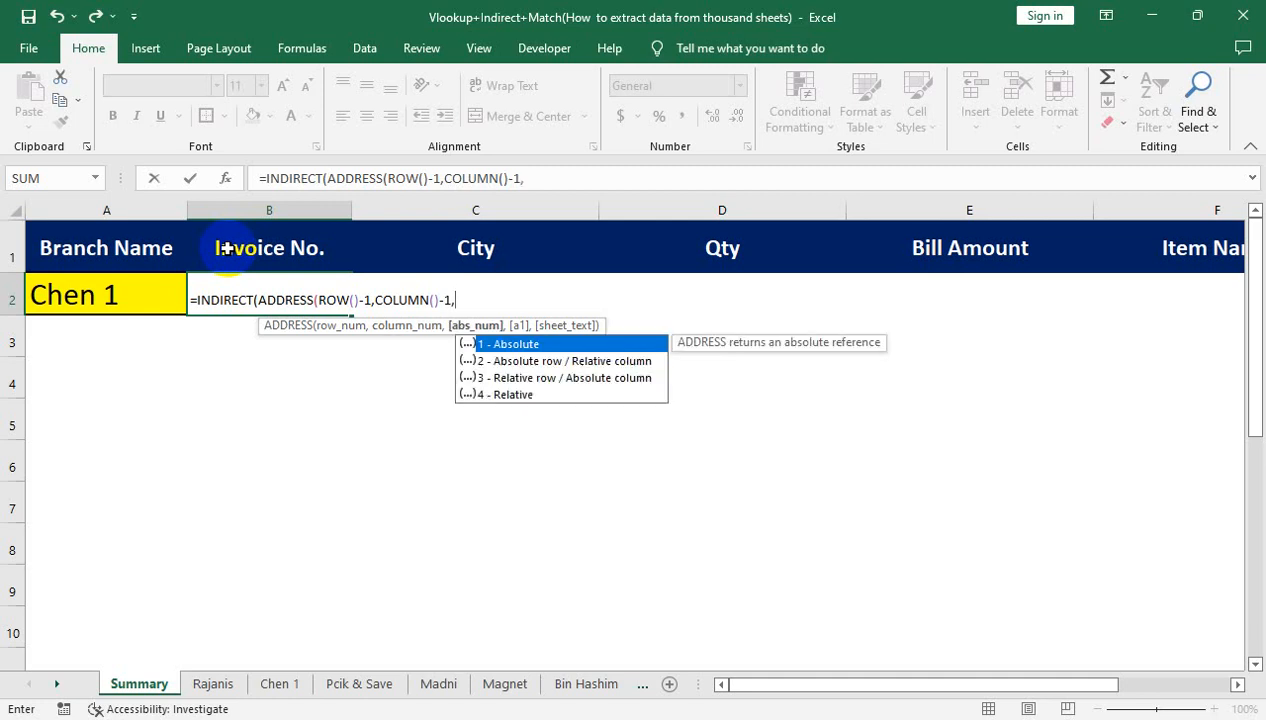
text(1,)
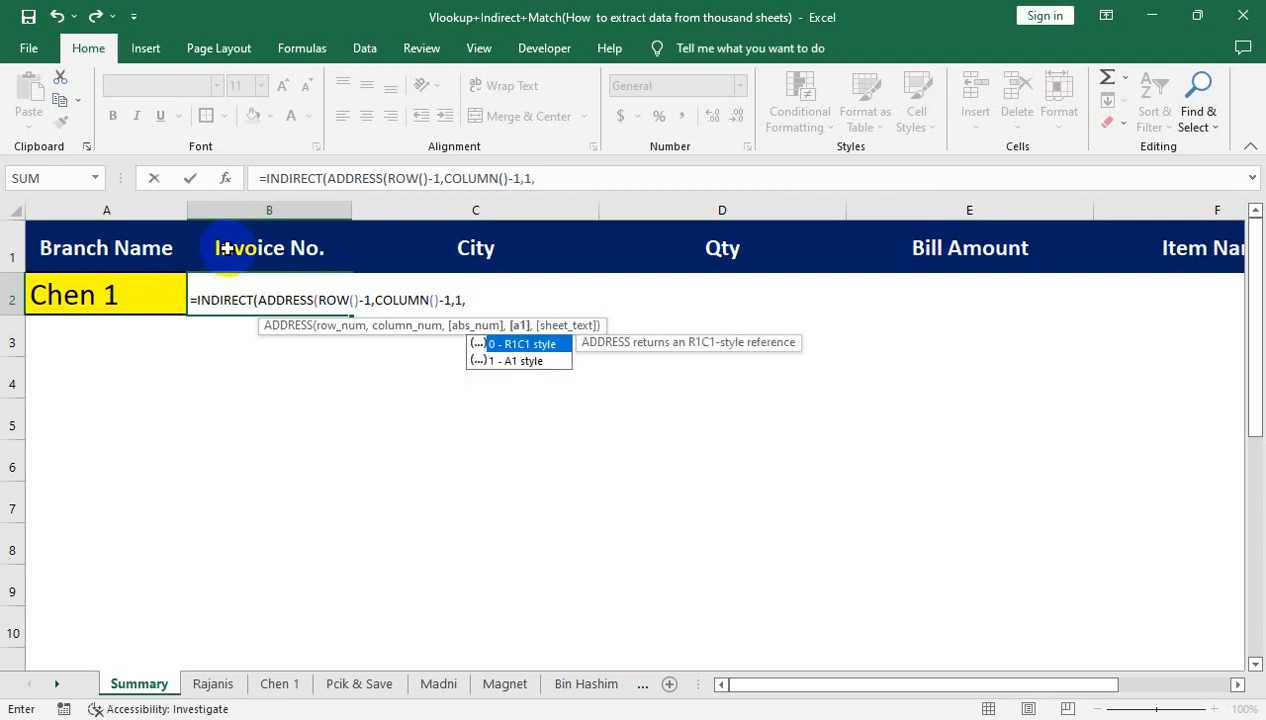
key(Down)
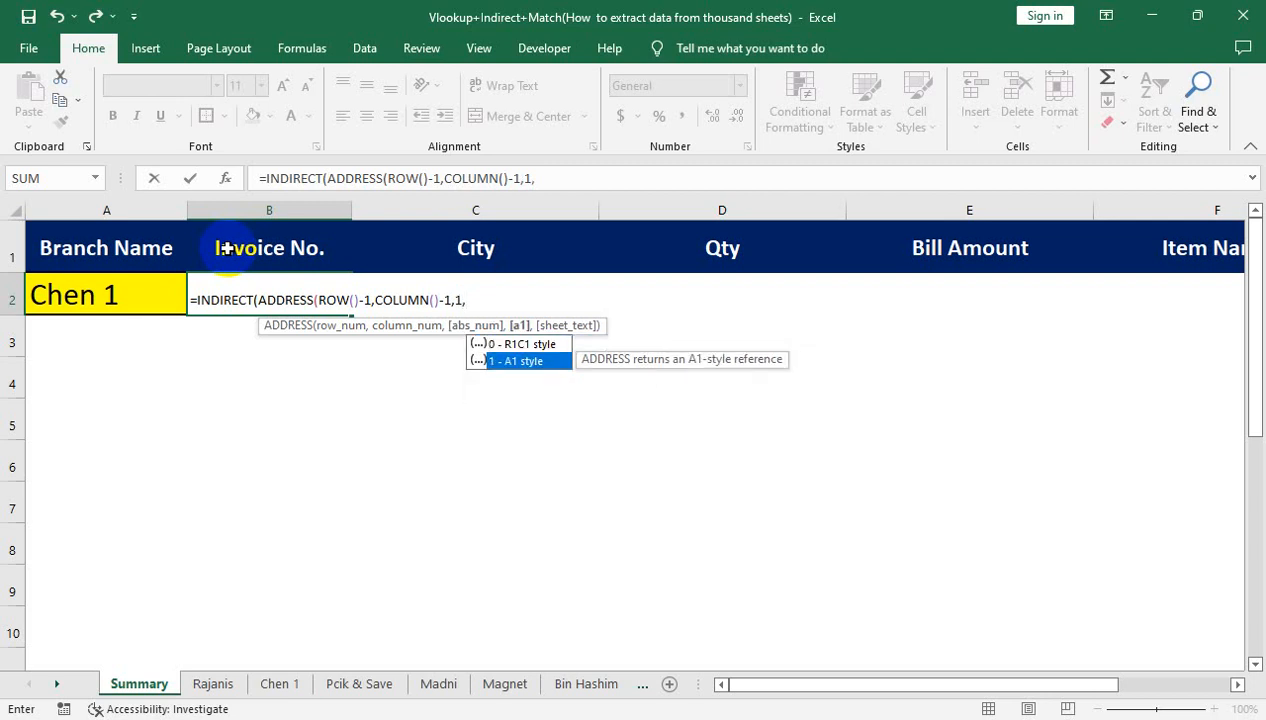
text(,)
key(BackSpace)
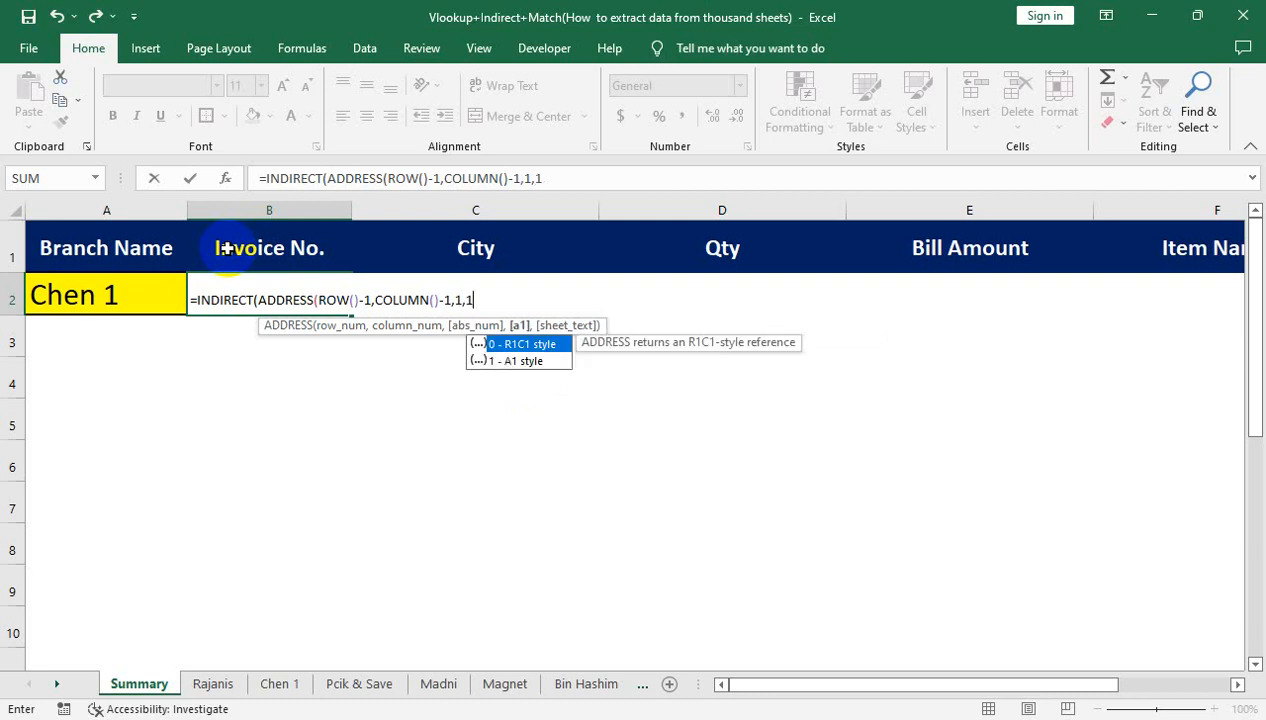
text(,)
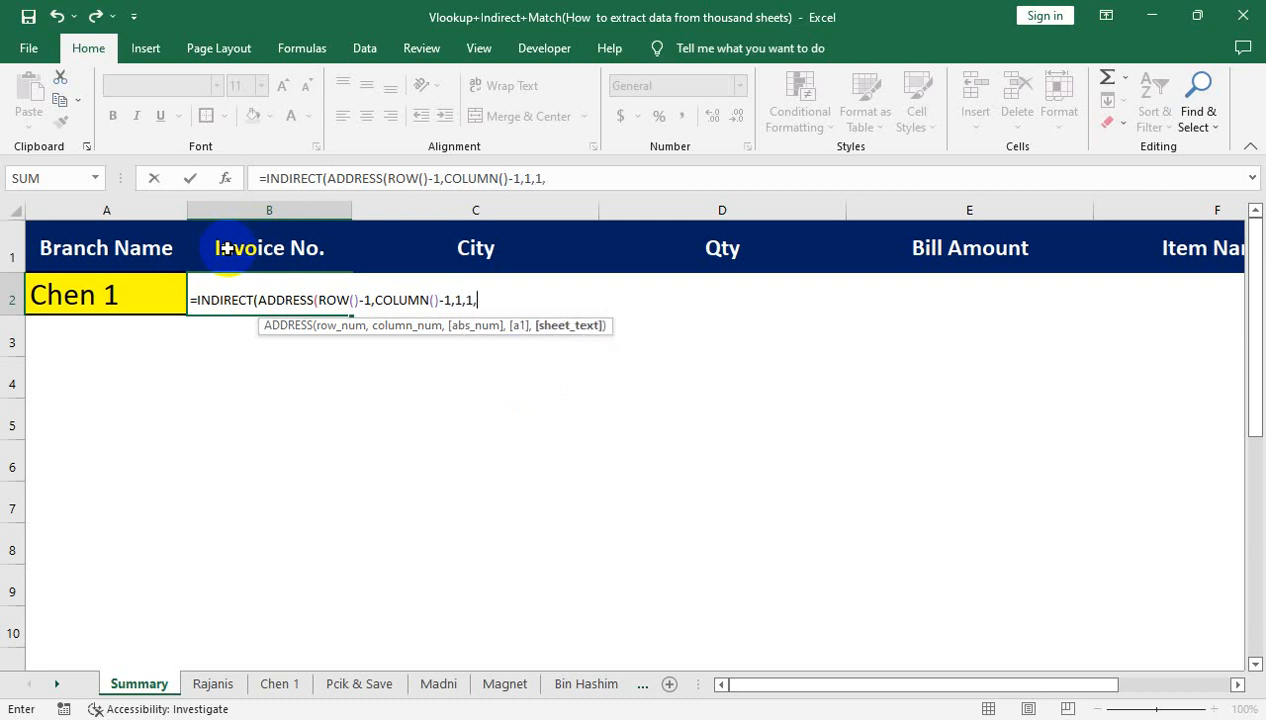
click(115, 303)
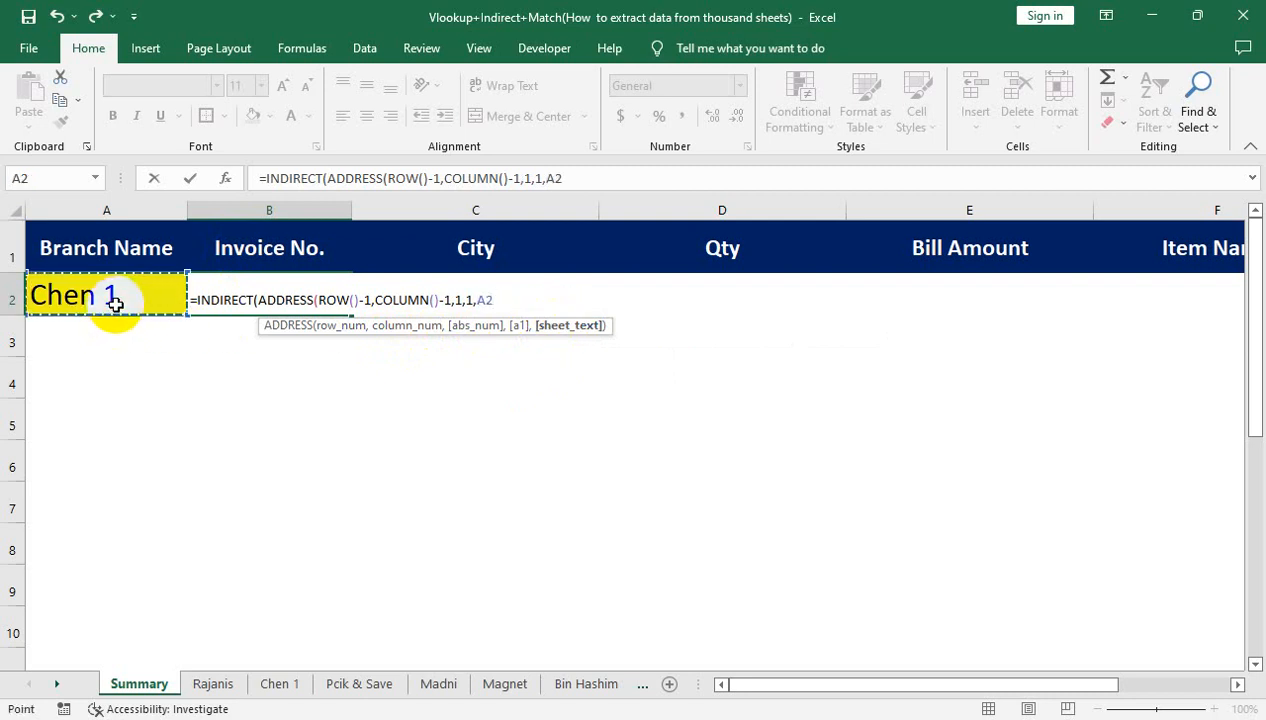
key(F4)
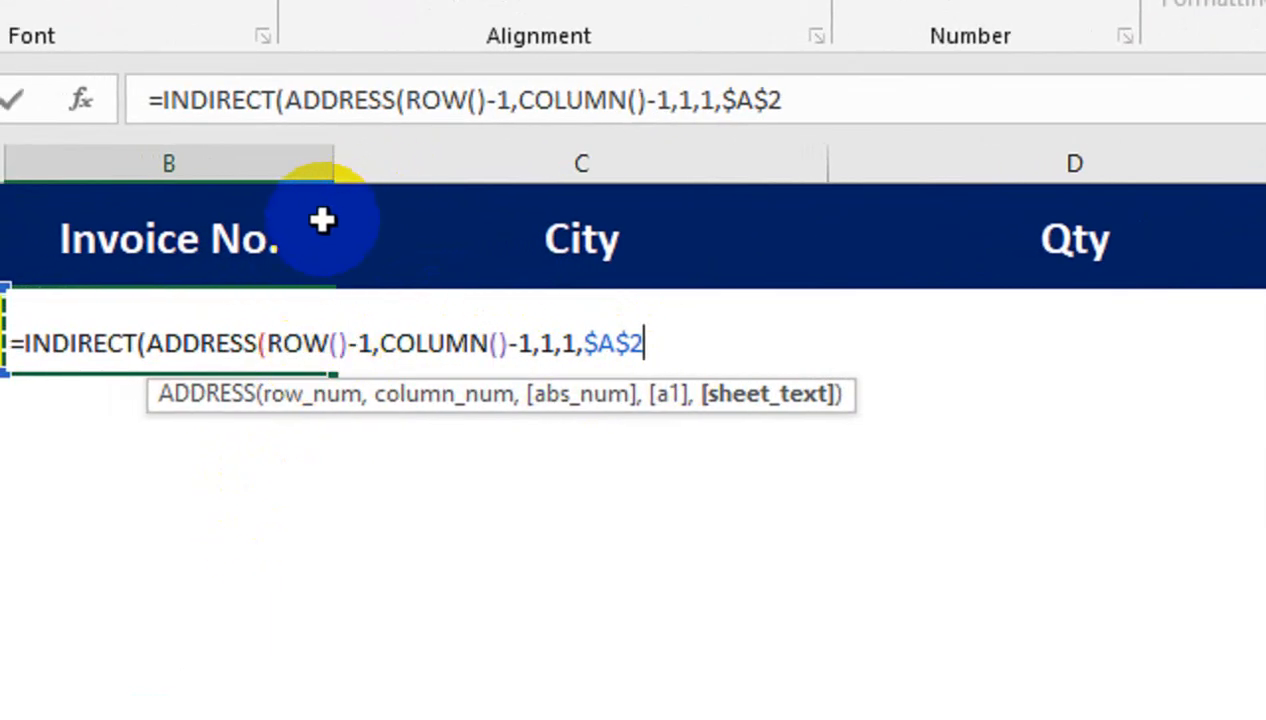
key(Return)
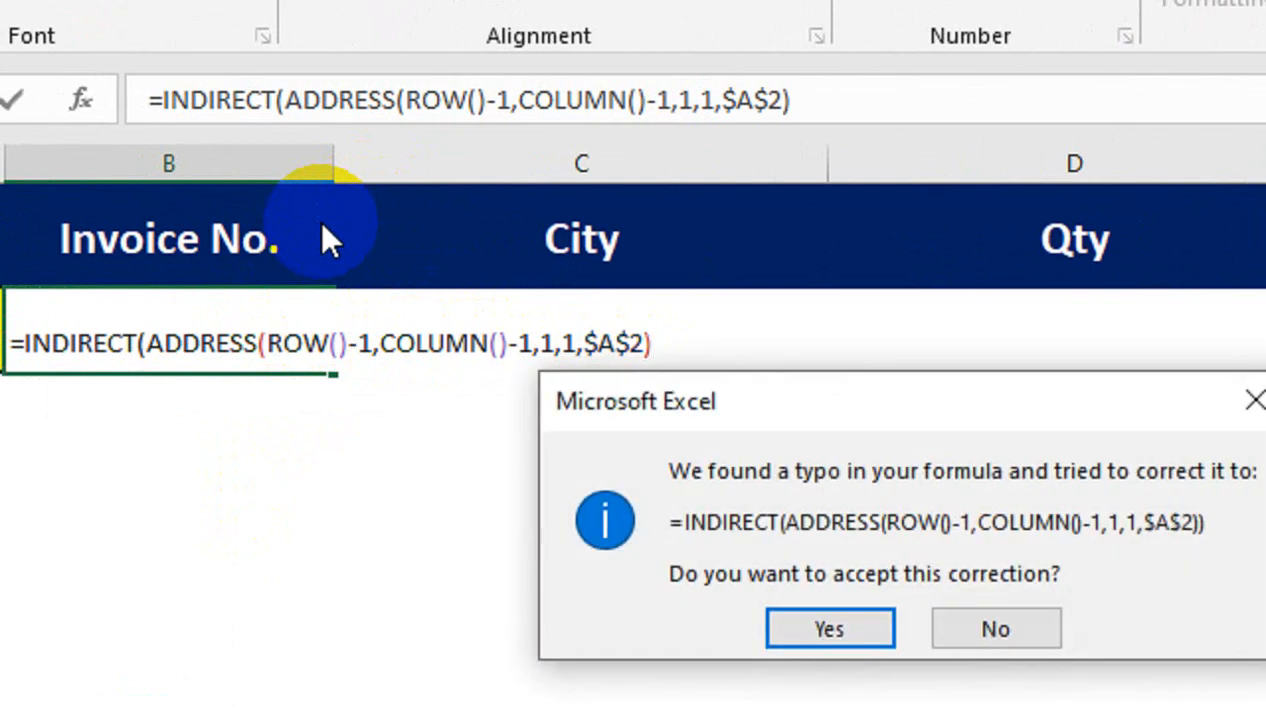
key(Return)
click(115, 336)
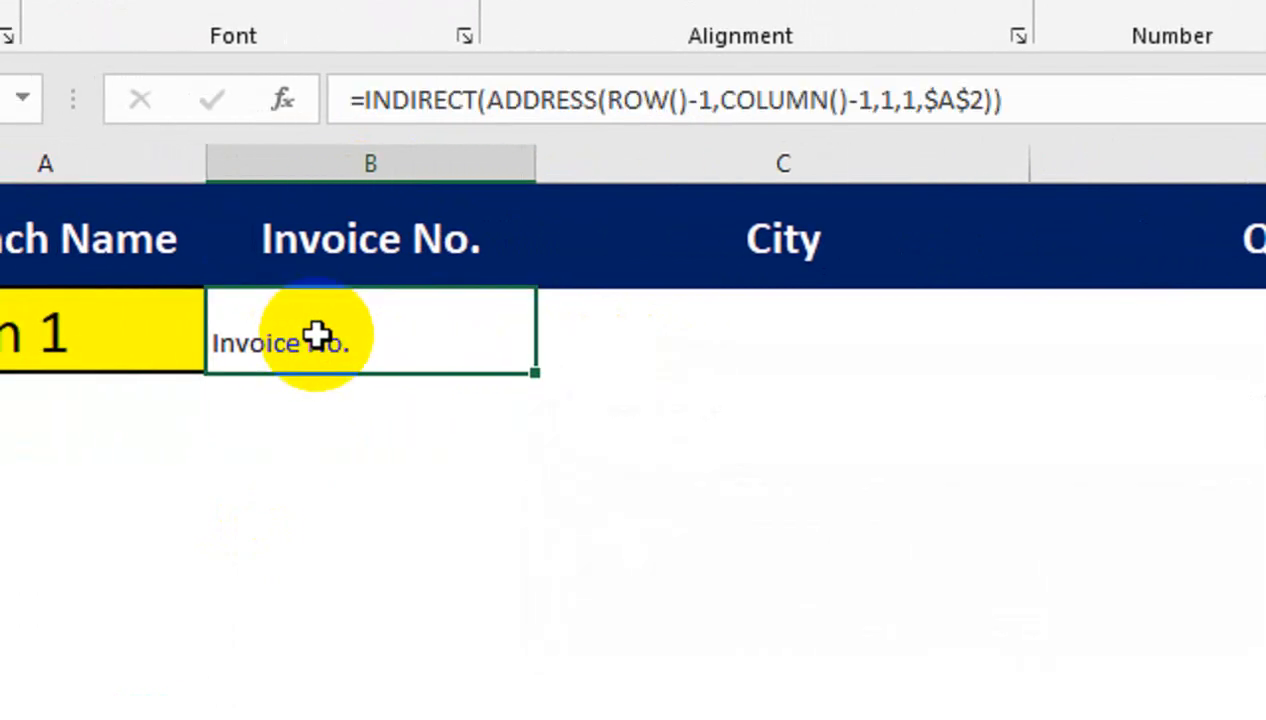
key(Left)
key(Right)
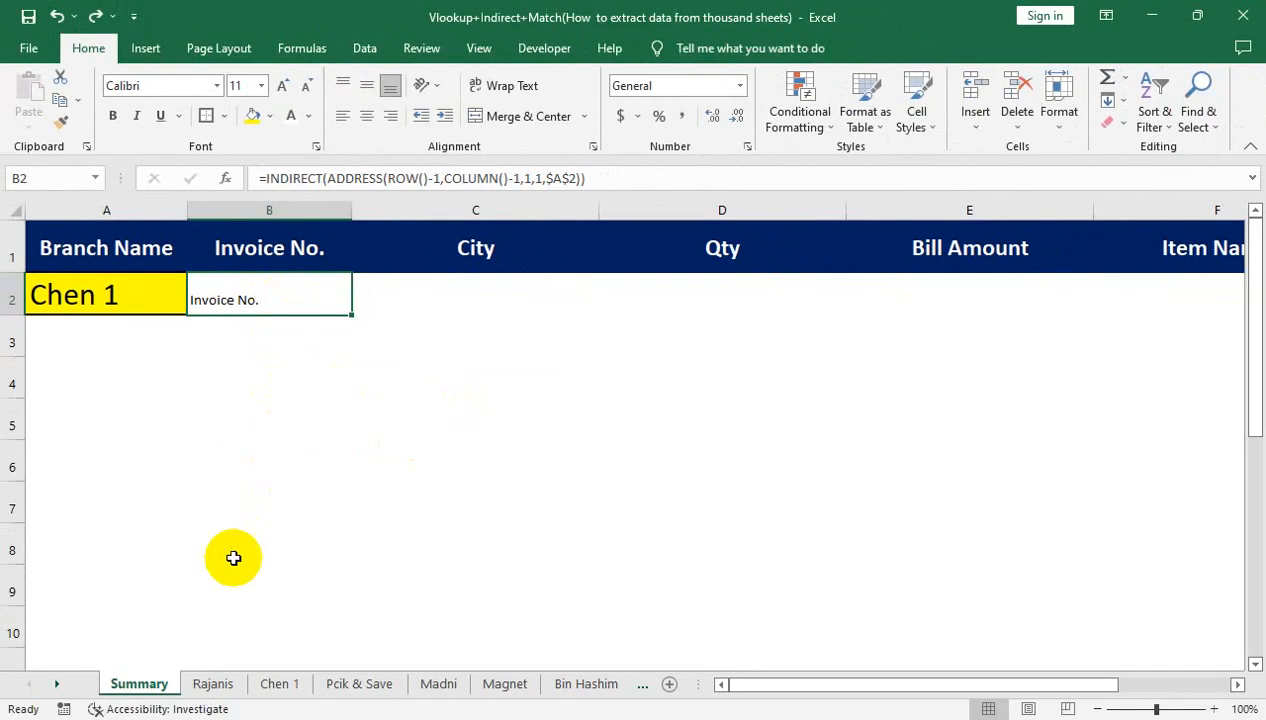
View the column layout of the Chen 1, Rajanis, Pcik & Save and Madni sheets and return to the Summary sheet
click(279, 684)
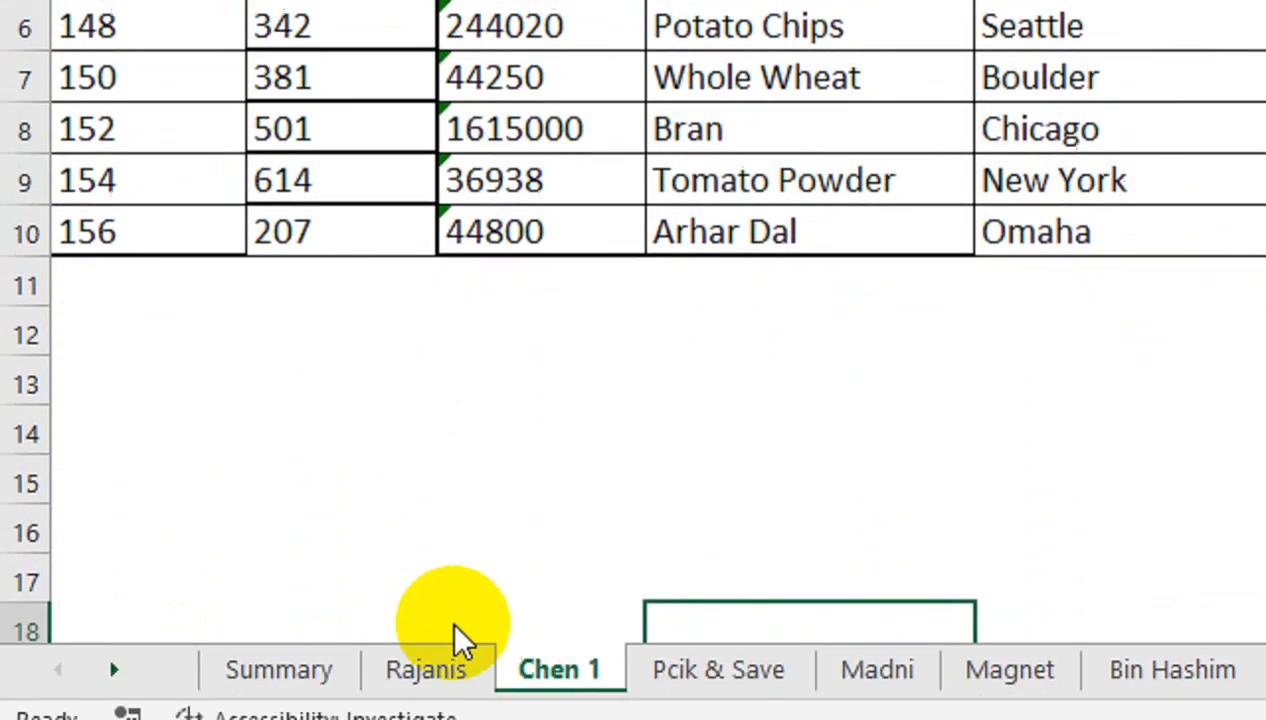
click(446, 668)
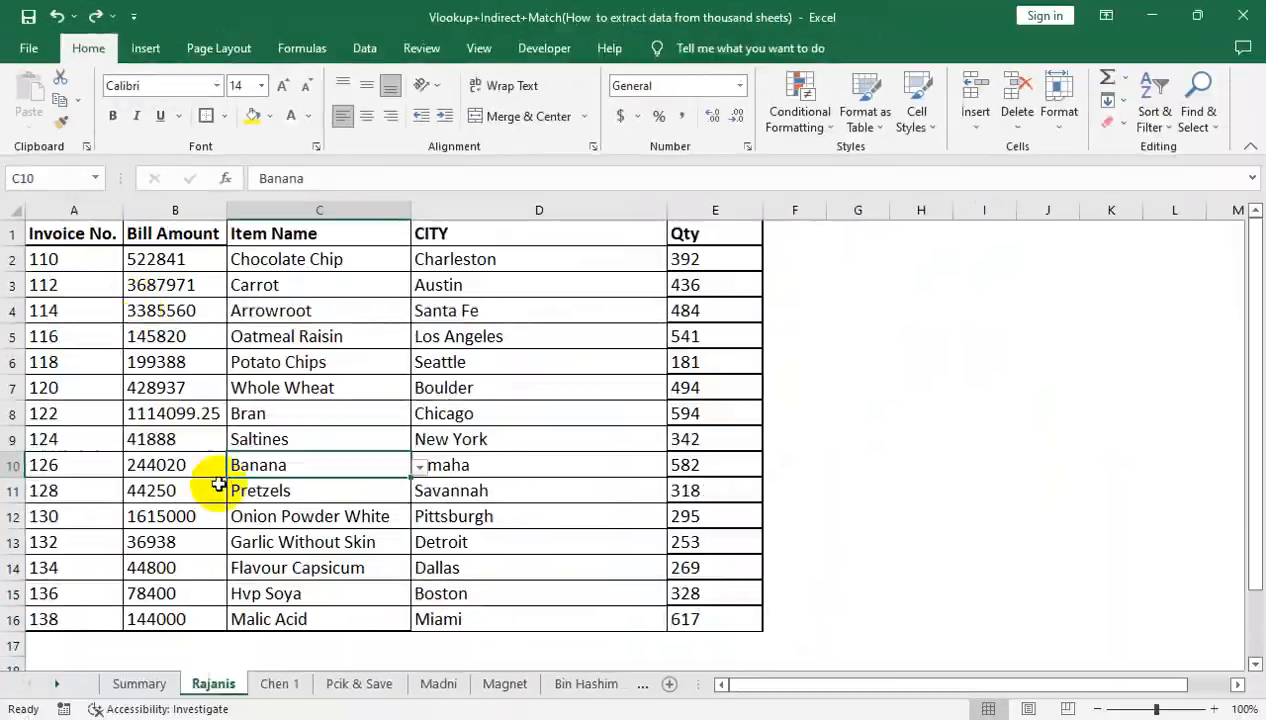
click(340, 683)
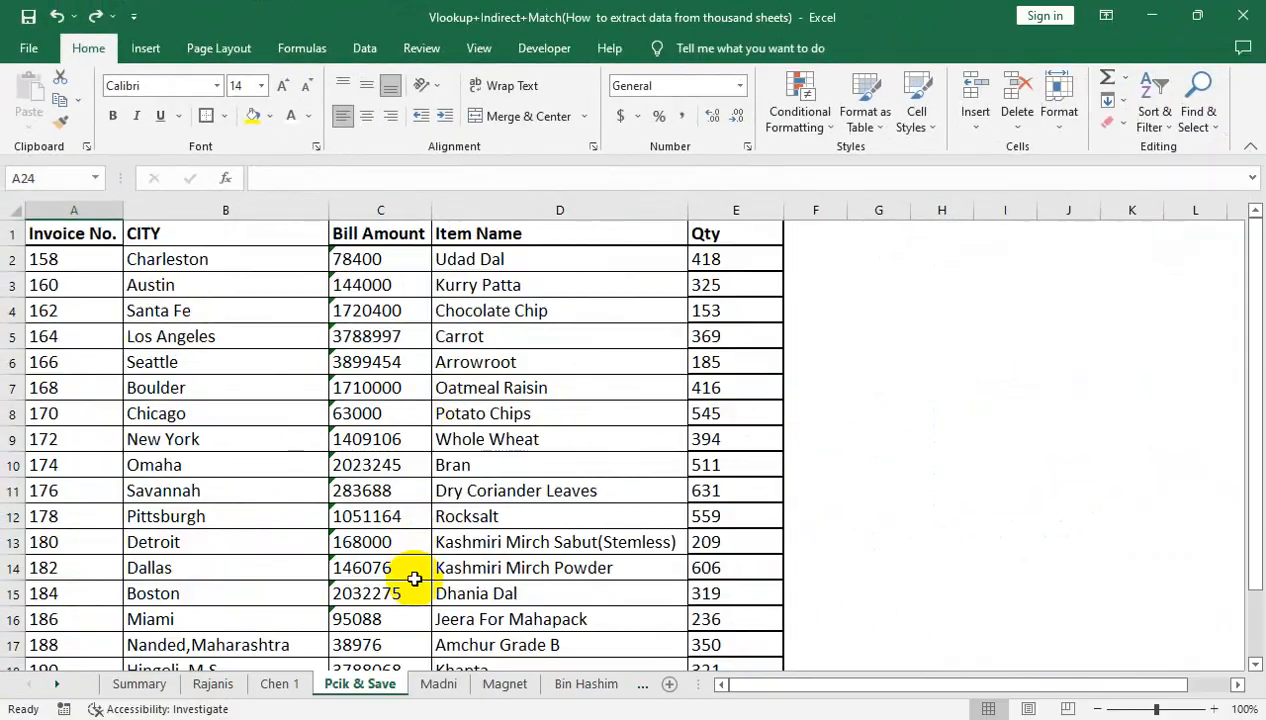
click(438, 683)
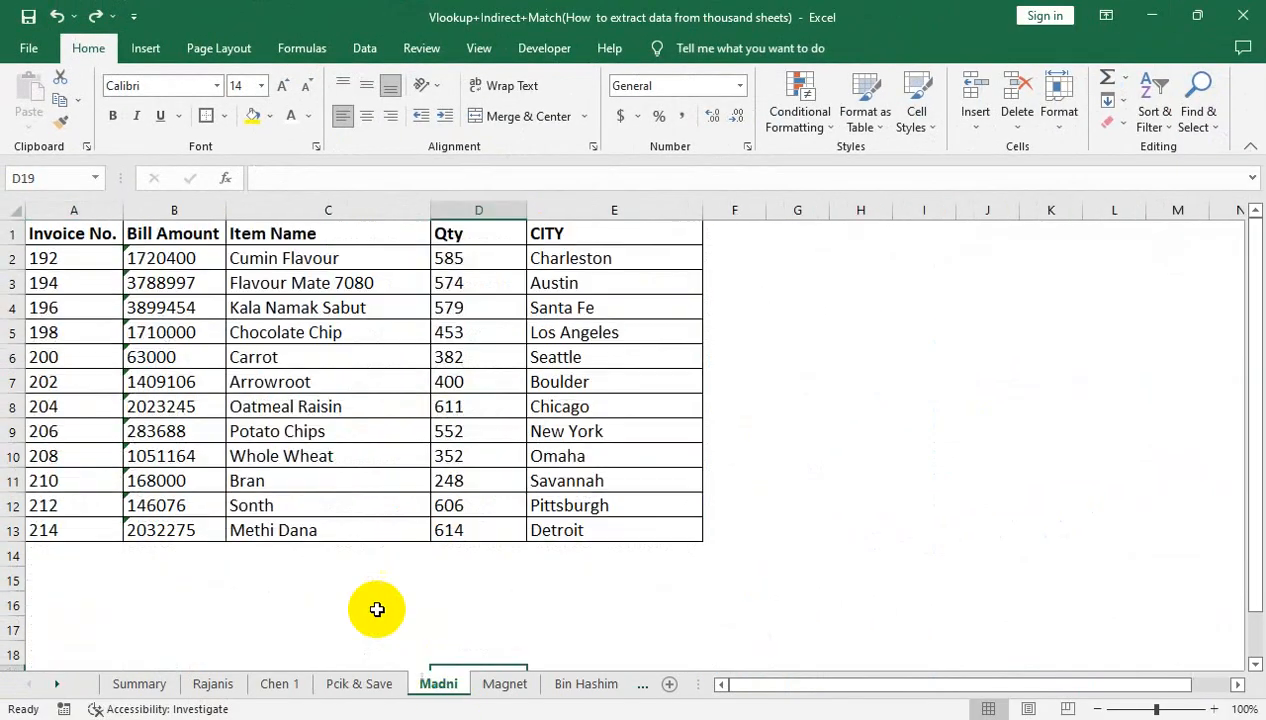
click(140, 683)
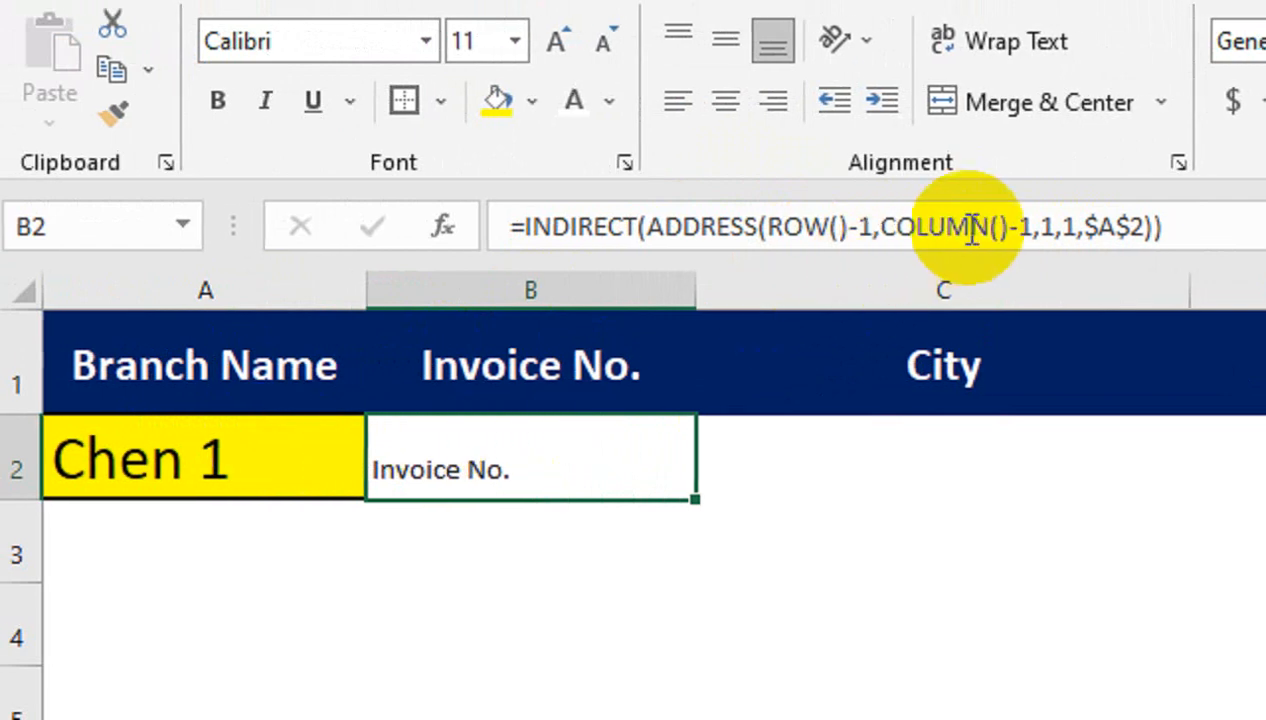
Remove the -1 after ROW() in the B2 formula and check the result against the Chen 1 sheet
click(822, 228)
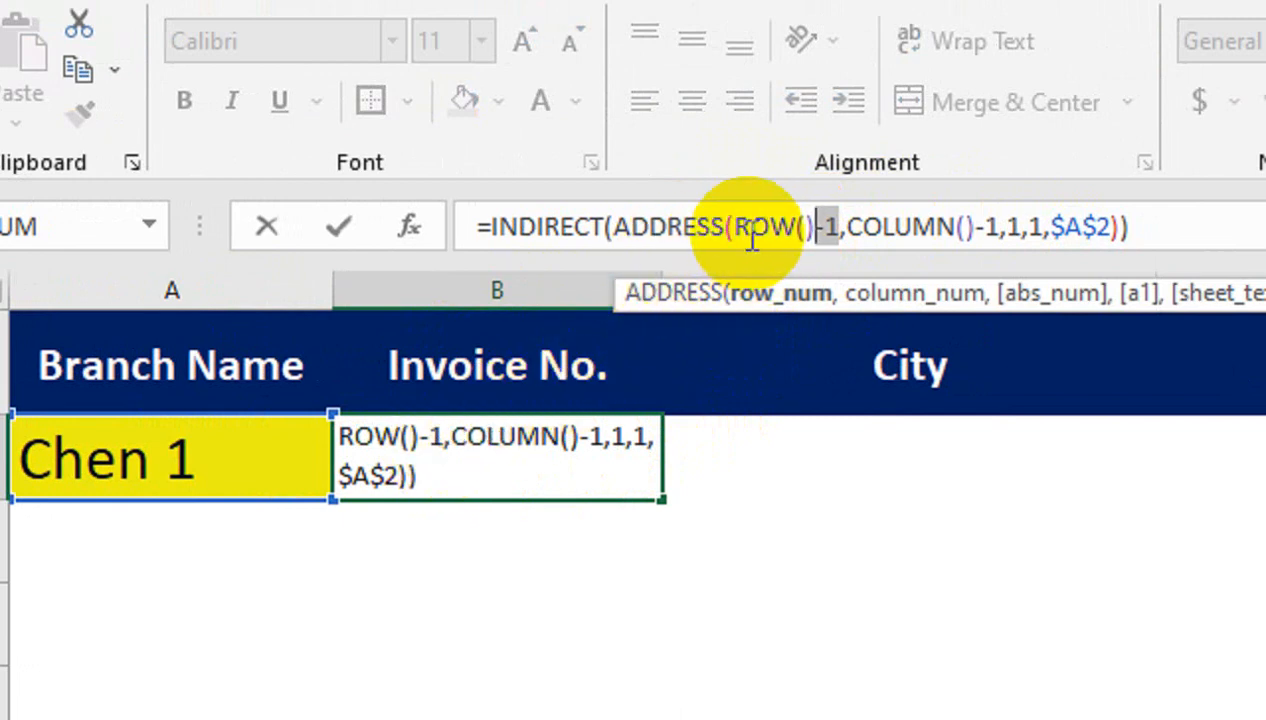
key(Delete)
key(Return)
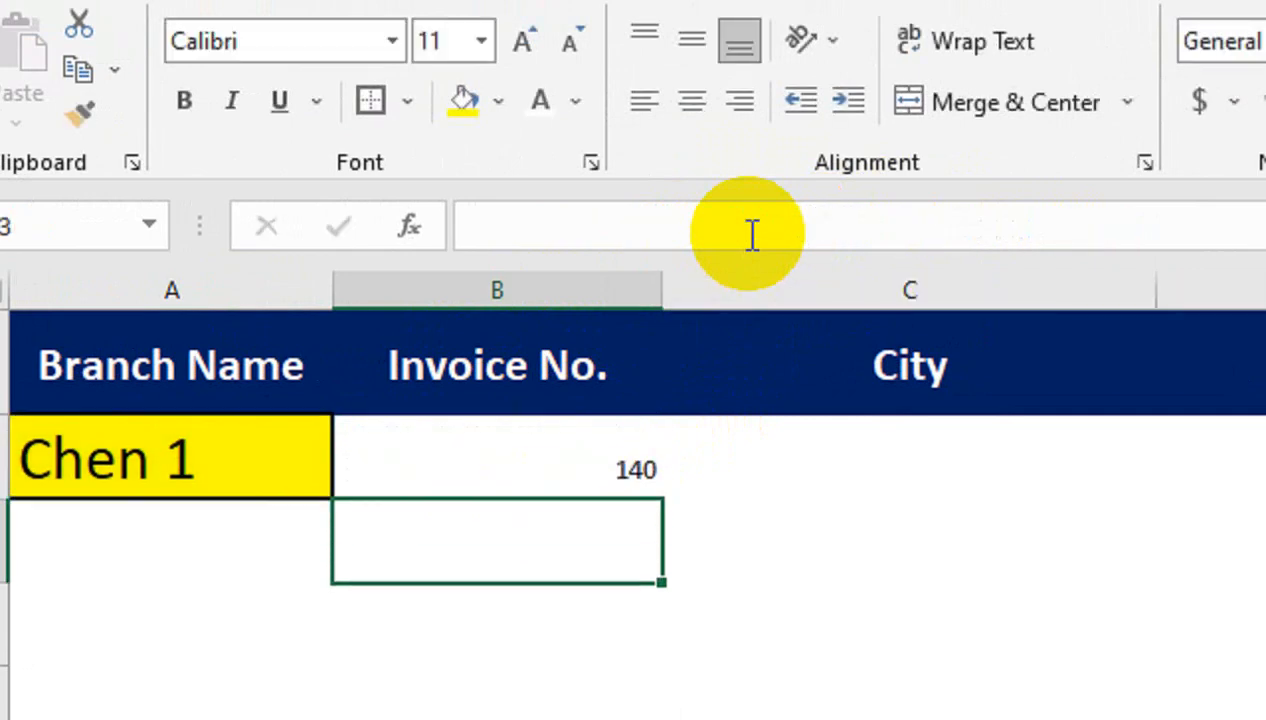
key(Up)
click(545, 647)
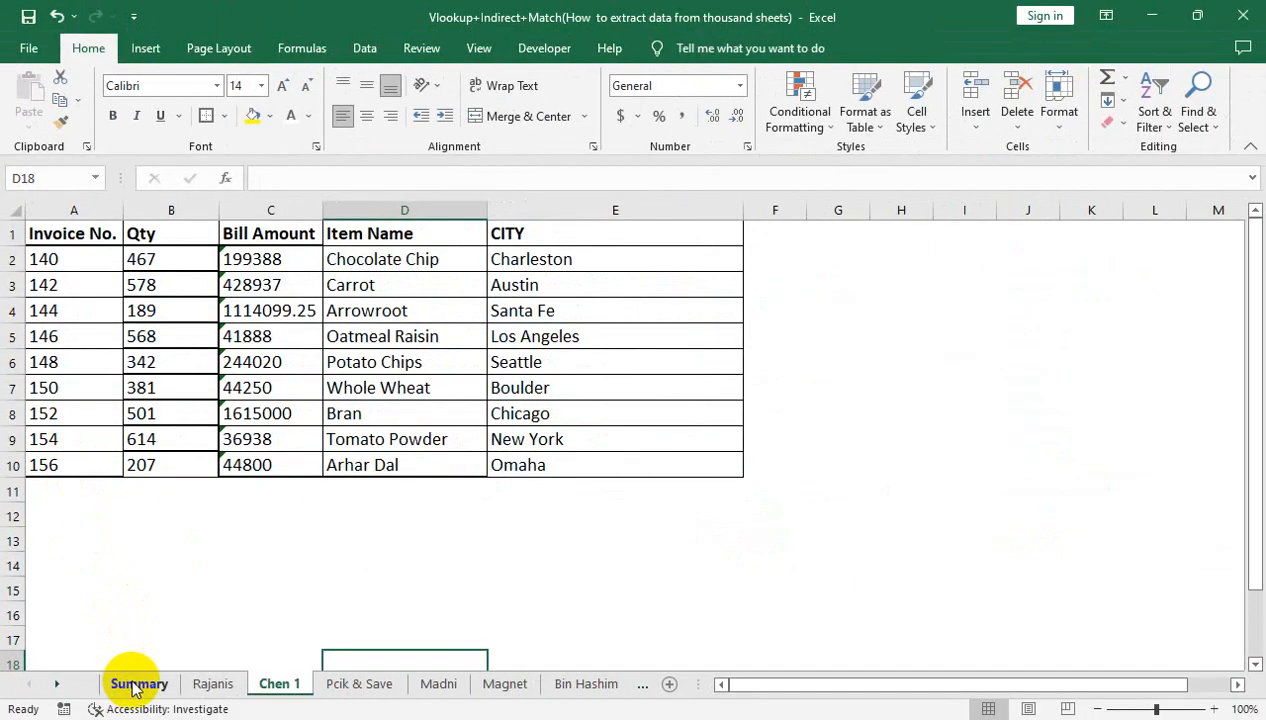
click(132, 684)
Fill the B2 formula down to B11 and compare the invoice numbers with the Chen 1 sheet
drag(351, 314, 381, 640)
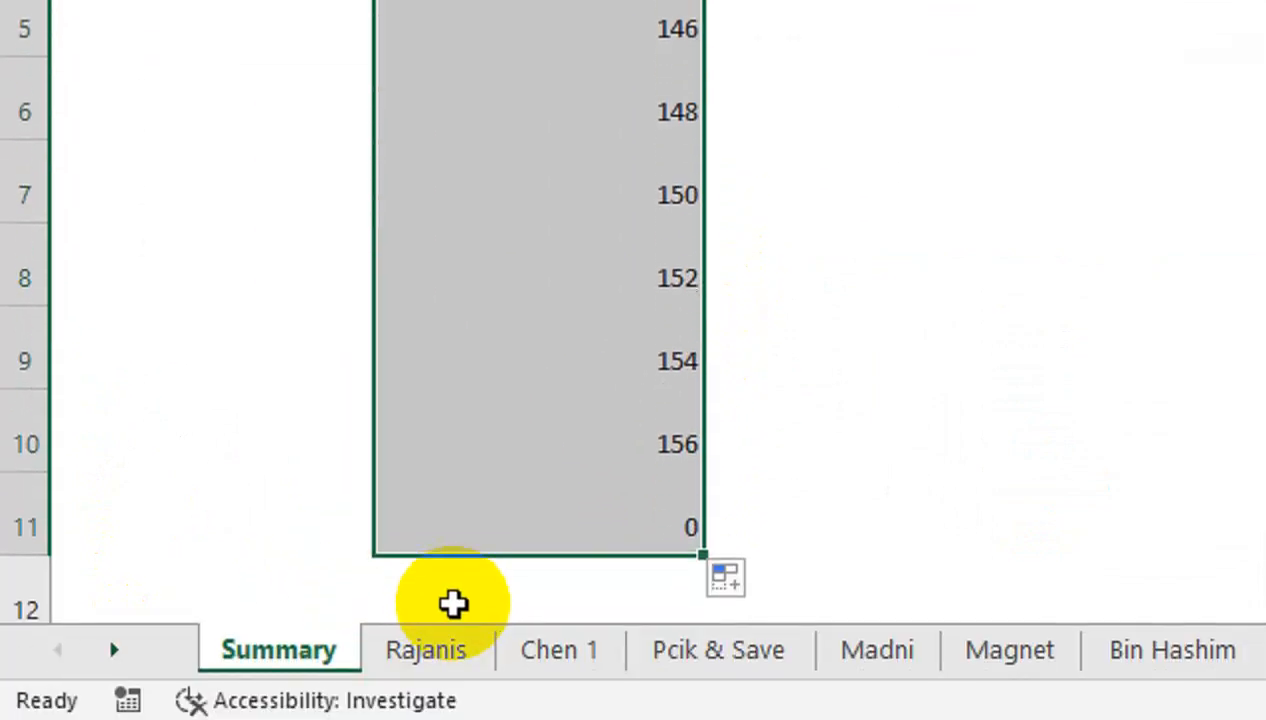
click(493, 652)
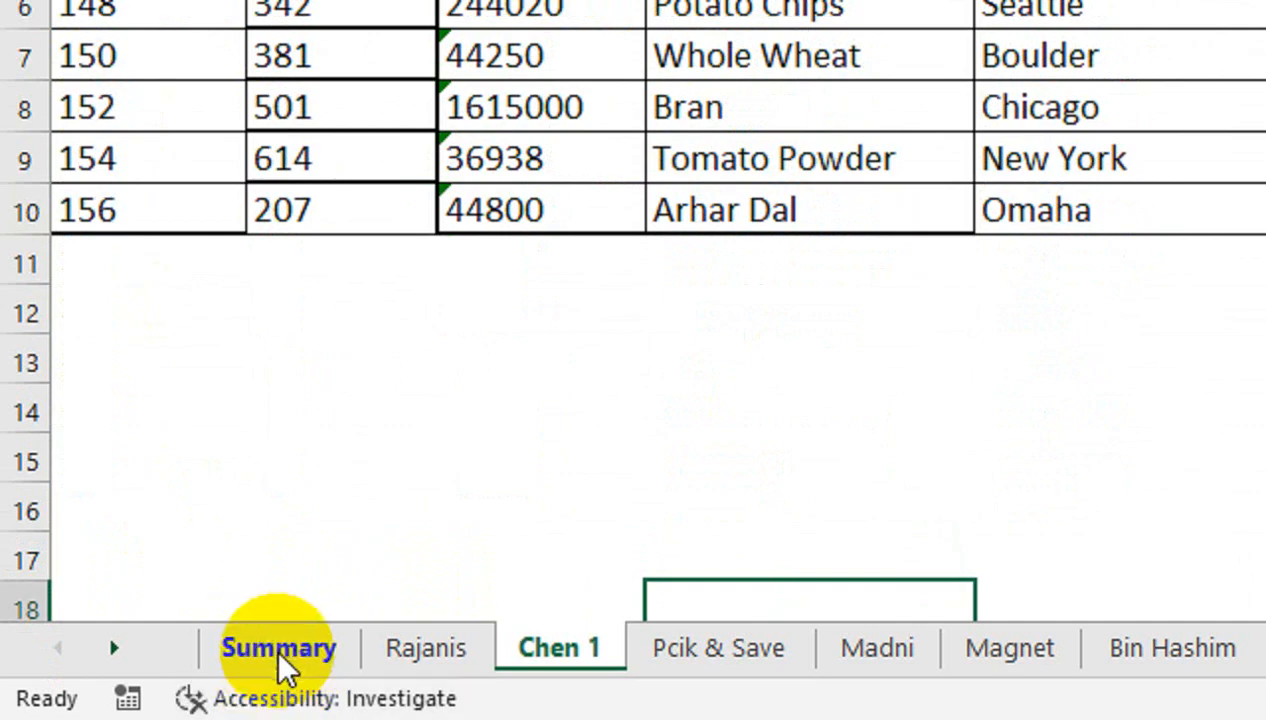
click(279, 650)
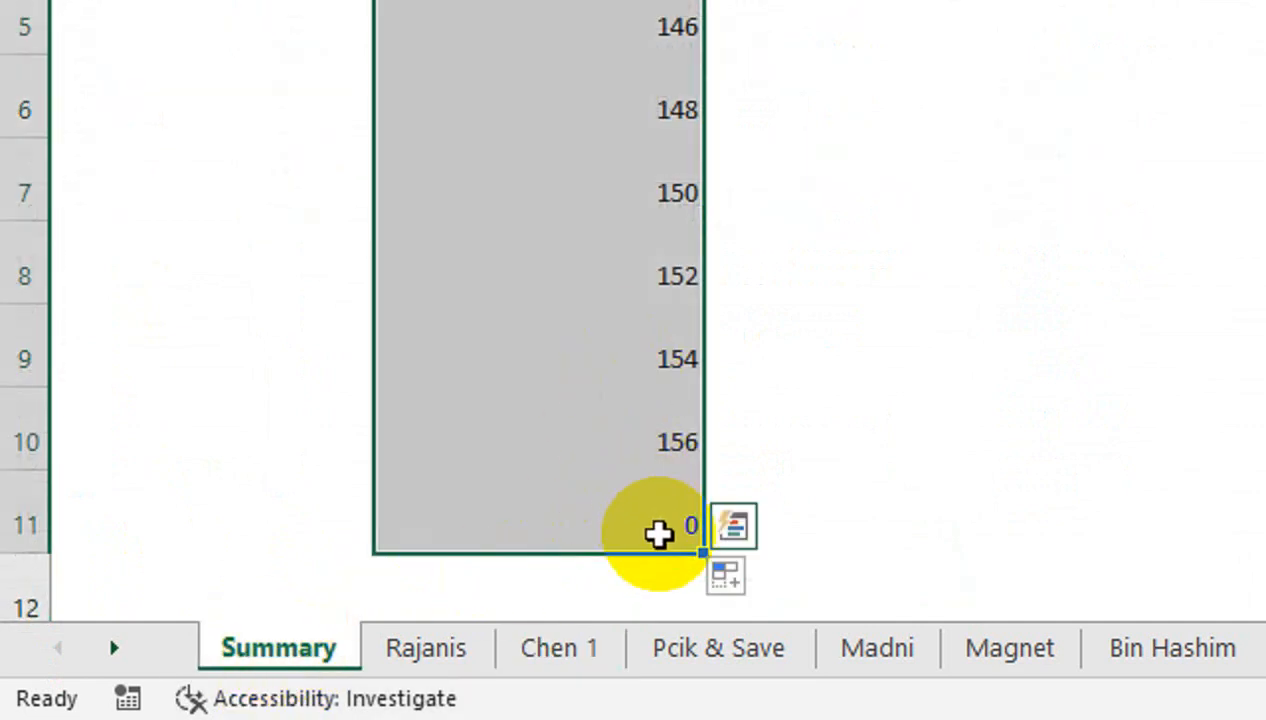
click(672, 500)
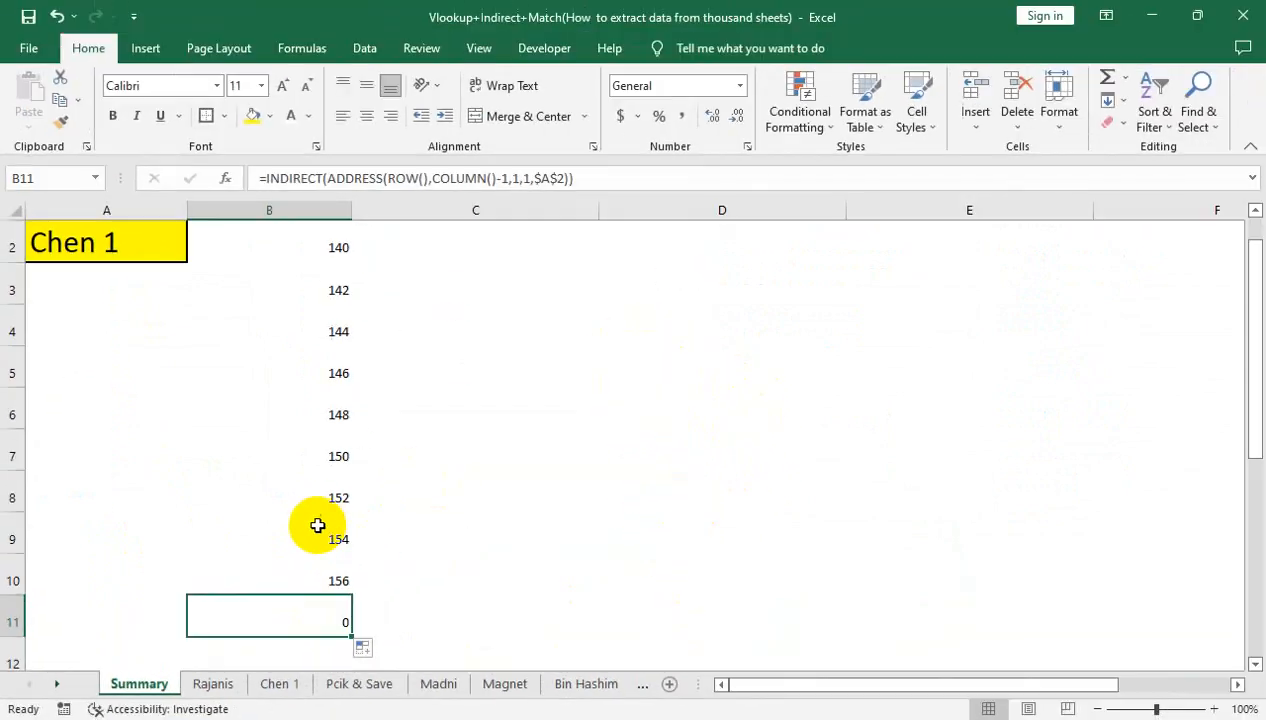
Compare the invoice row counts in the Chen 1 and Rajanis sheets with the rows filled in the Summary sheet's column B
scroll(305, 470, up, 1)
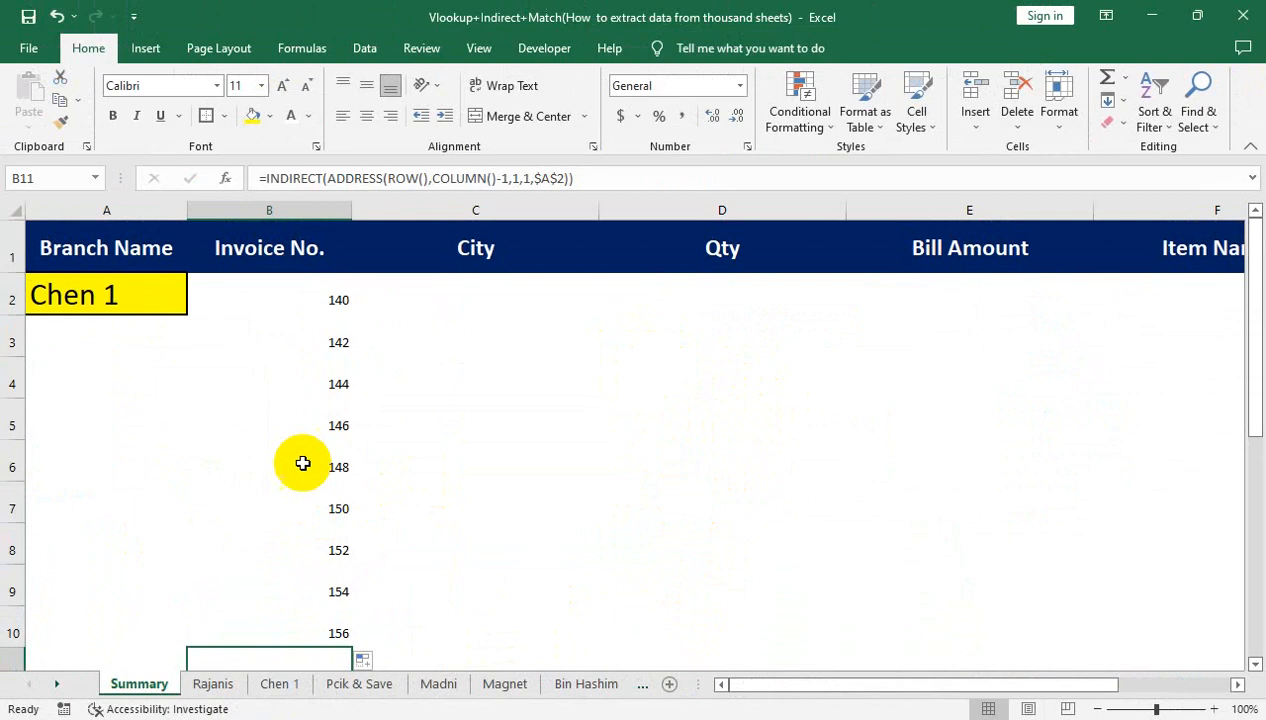
click(289, 318)
click(309, 283)
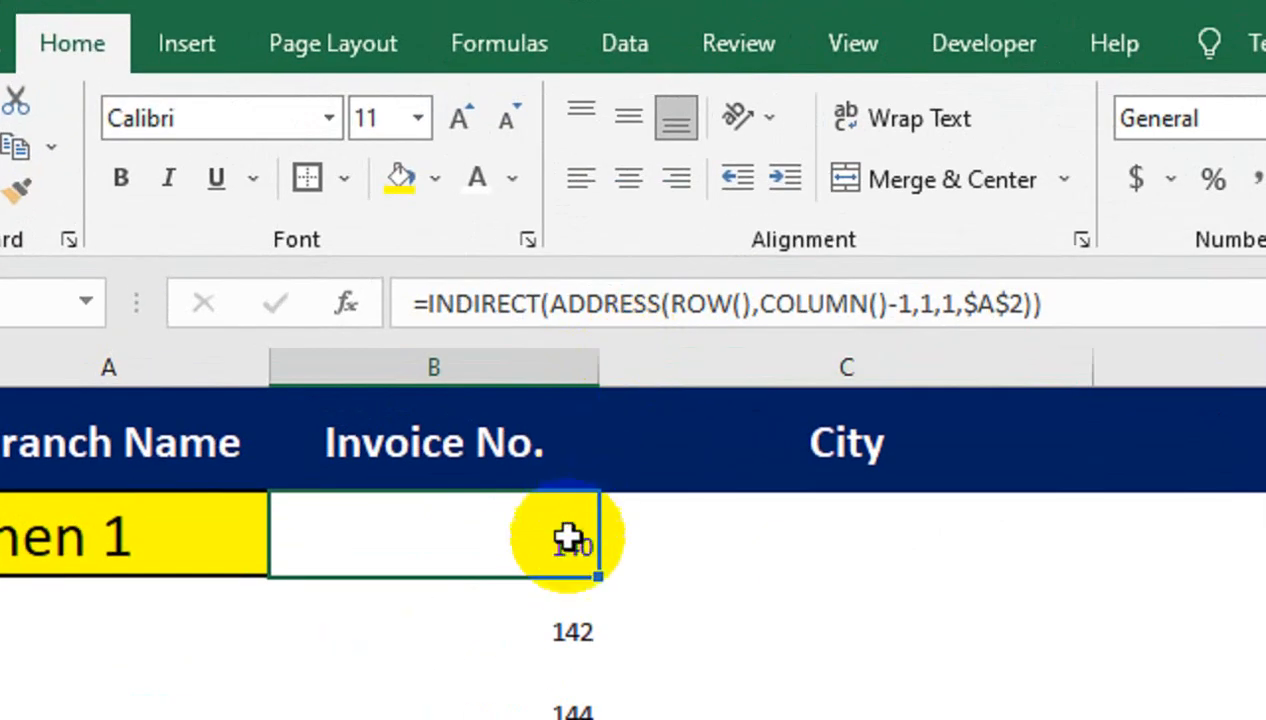
scroll(339, 435, down, 1)
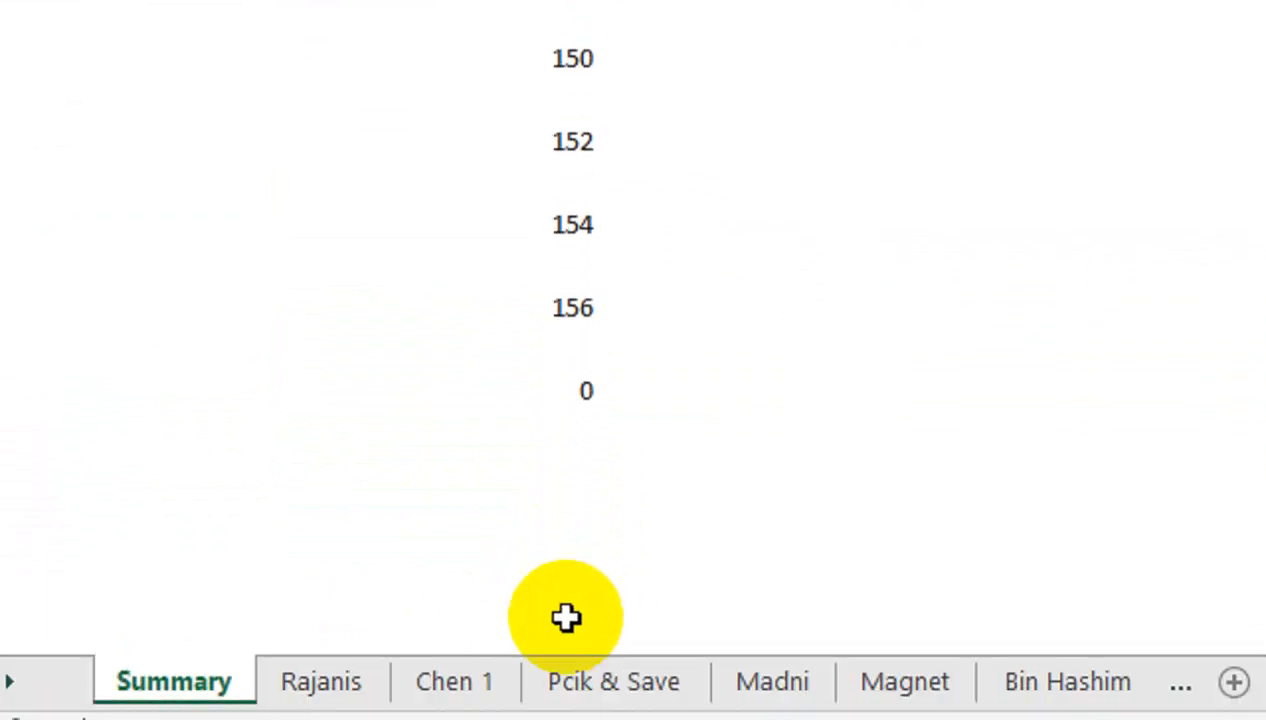
click(474, 656)
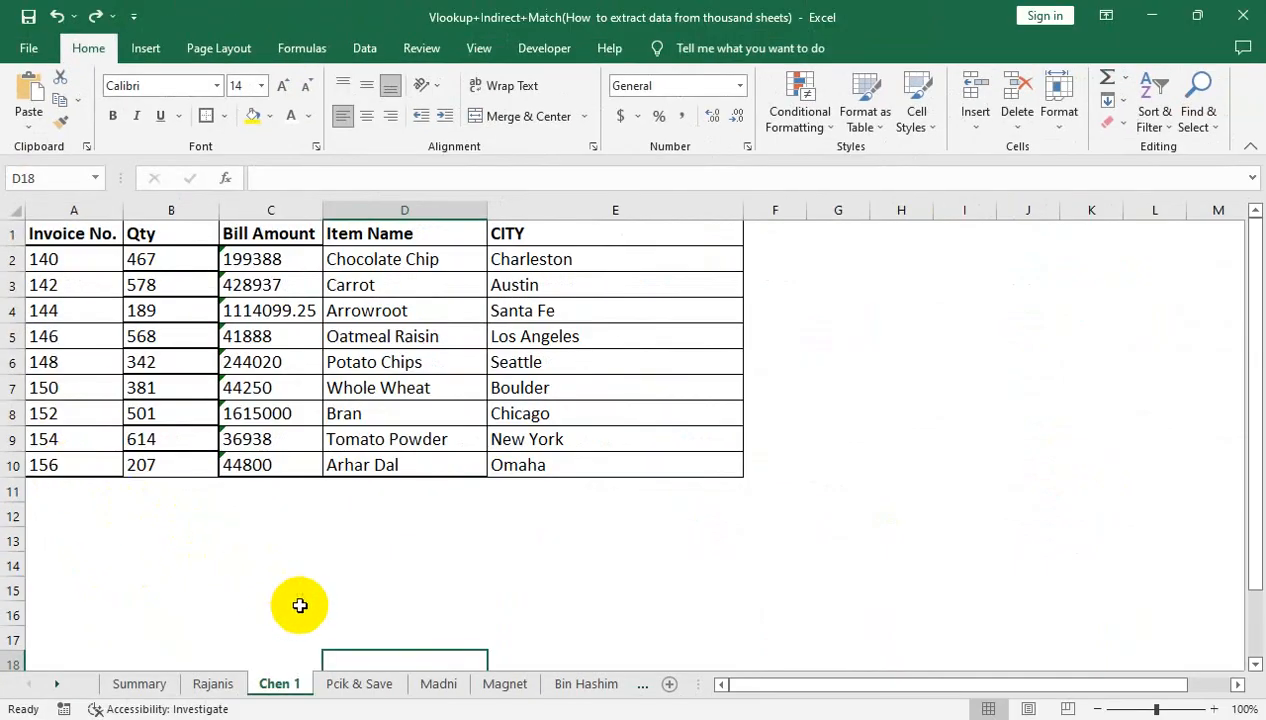
click(214, 686)
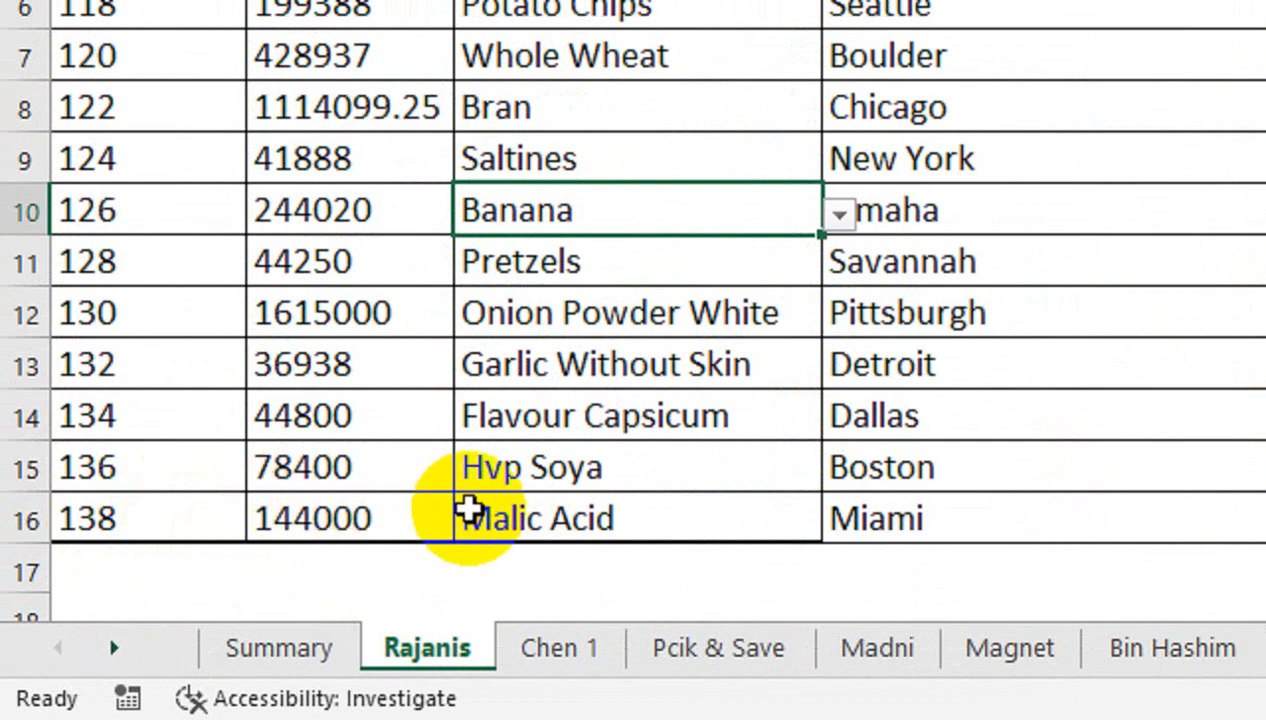
click(277, 648)
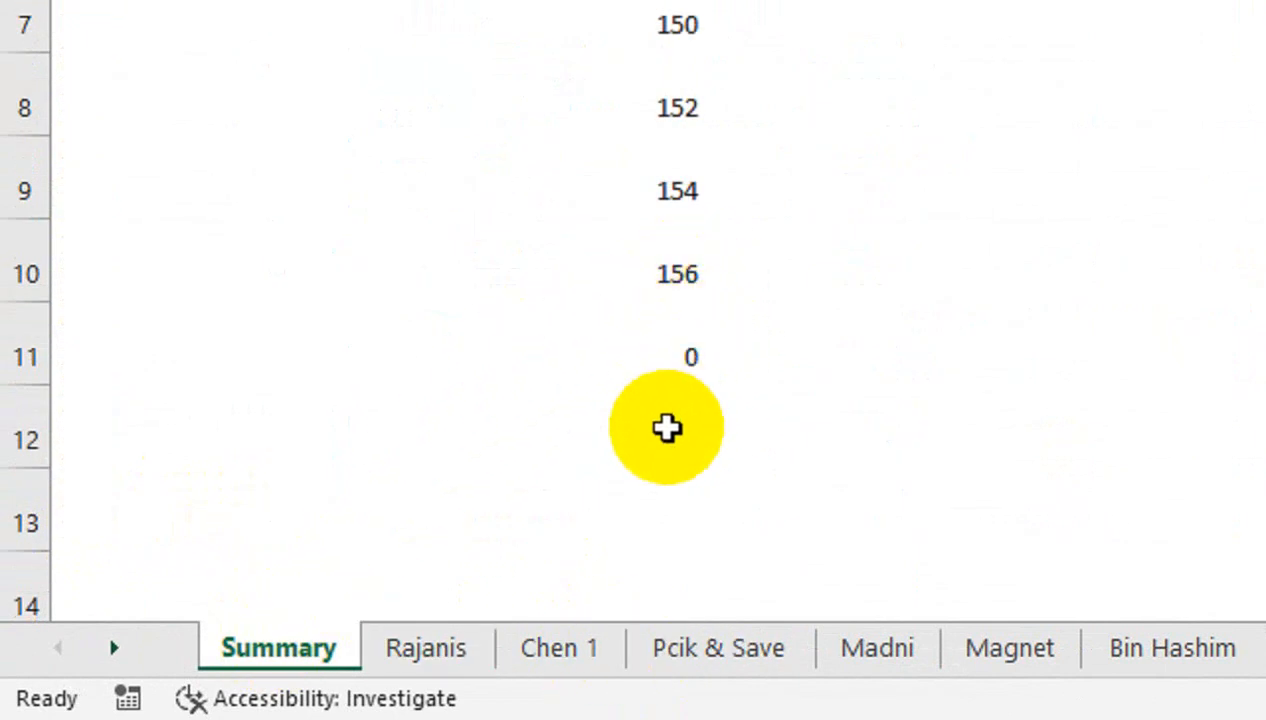
Extend the invoice number formula from B11 down to B13 in the Summary sheet
click(672, 370)
drag(700, 382, 704, 531)
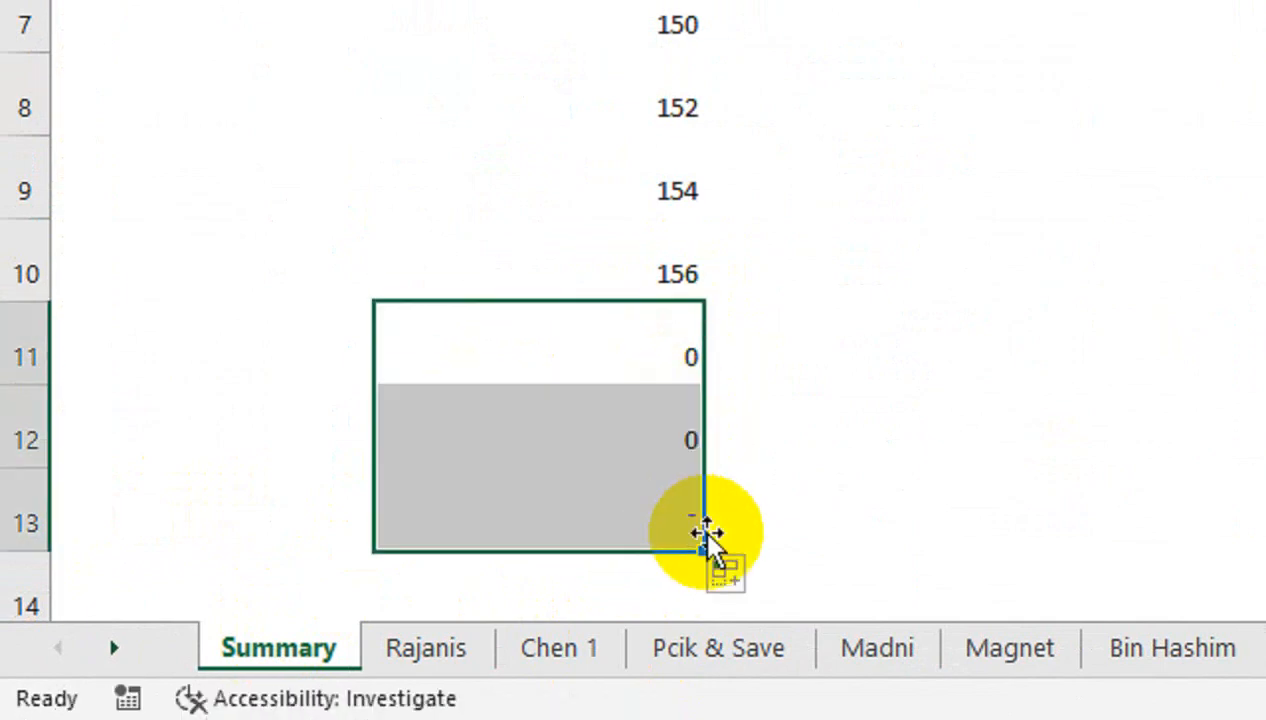
scroll(354, 419, up, 1)
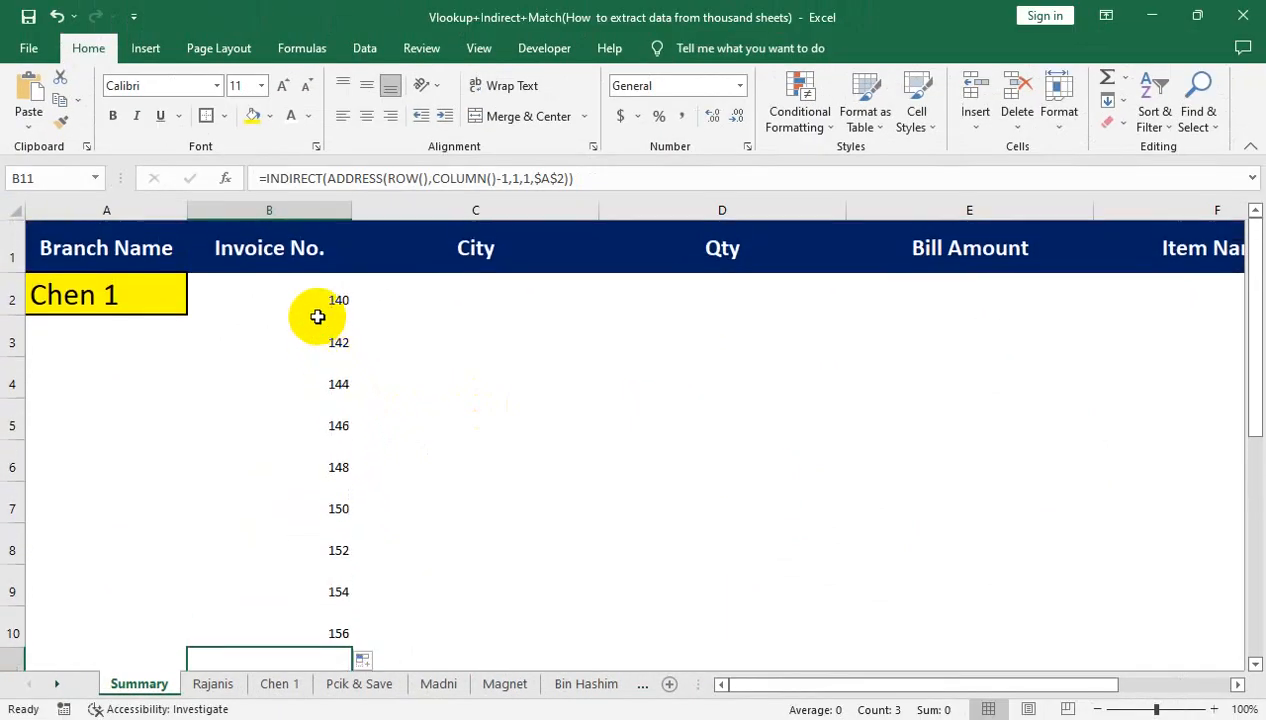
Wrap the B2 formula in an IF that tests whether the INDIRECT result equals 0 and returns empty text "" when true
click(333, 293)
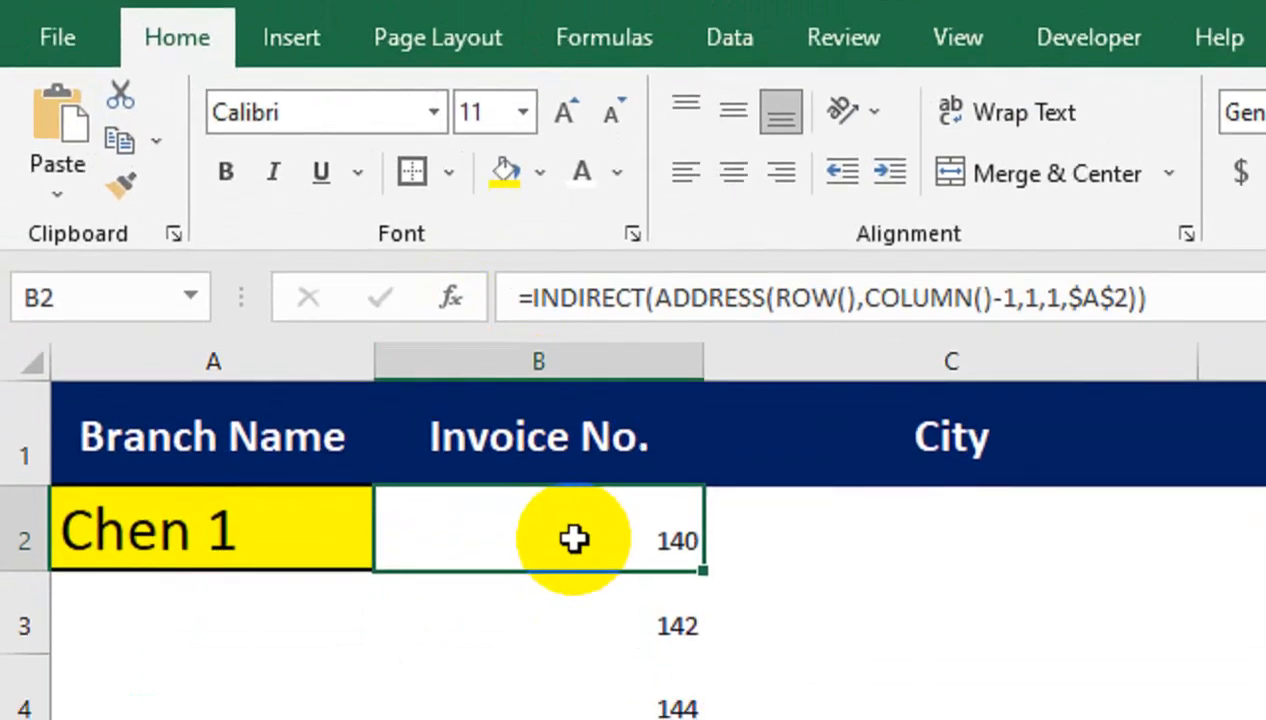
click(420, 287)
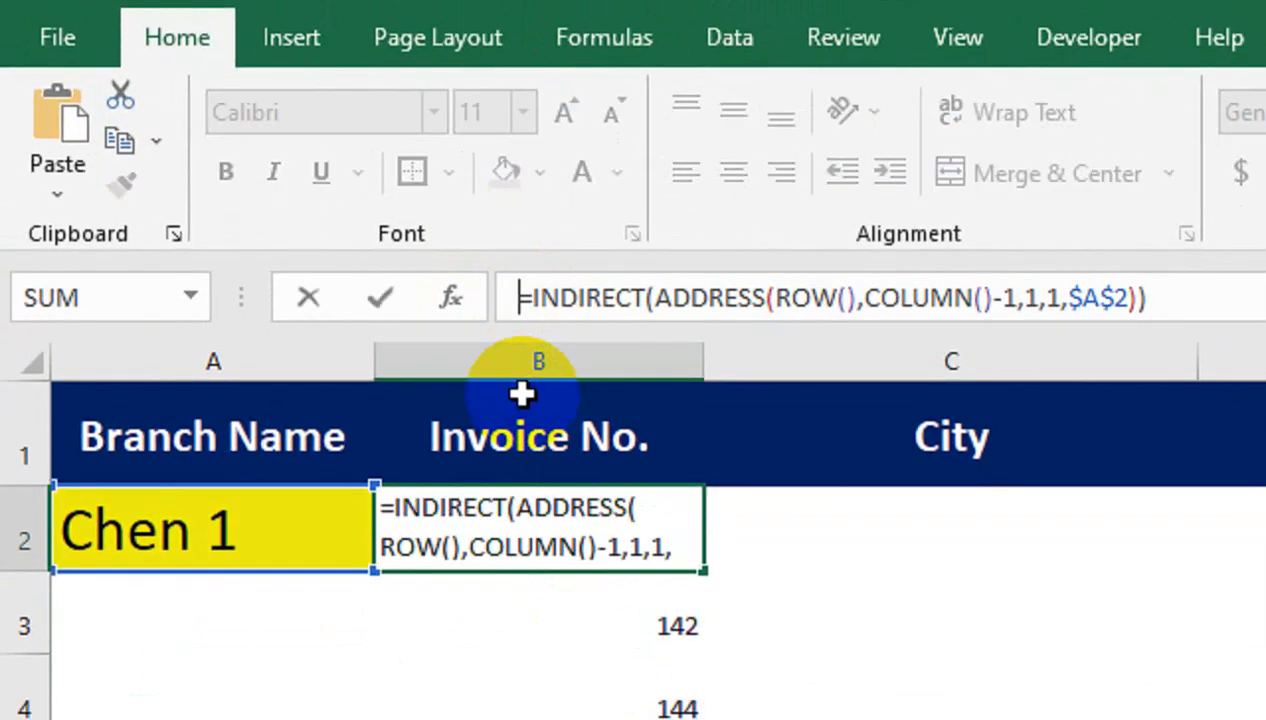
click(522, 297)
text(i)
key(Tab)
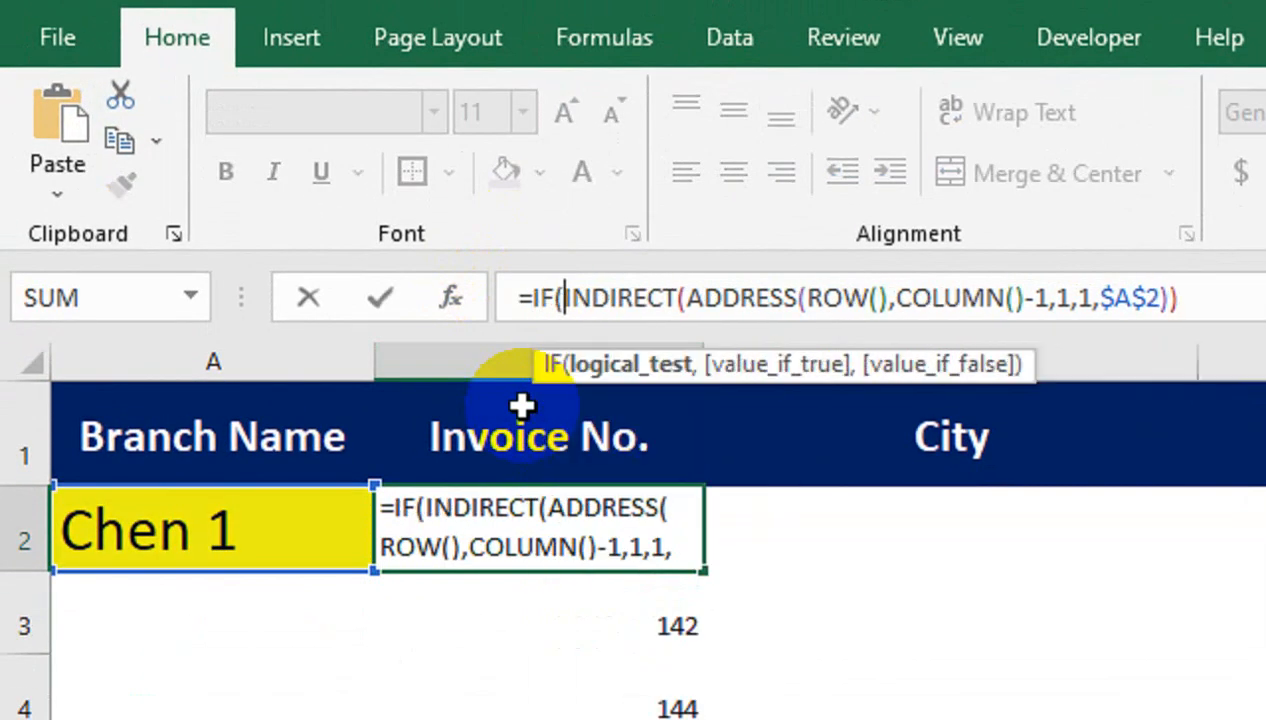
click(988, 307)
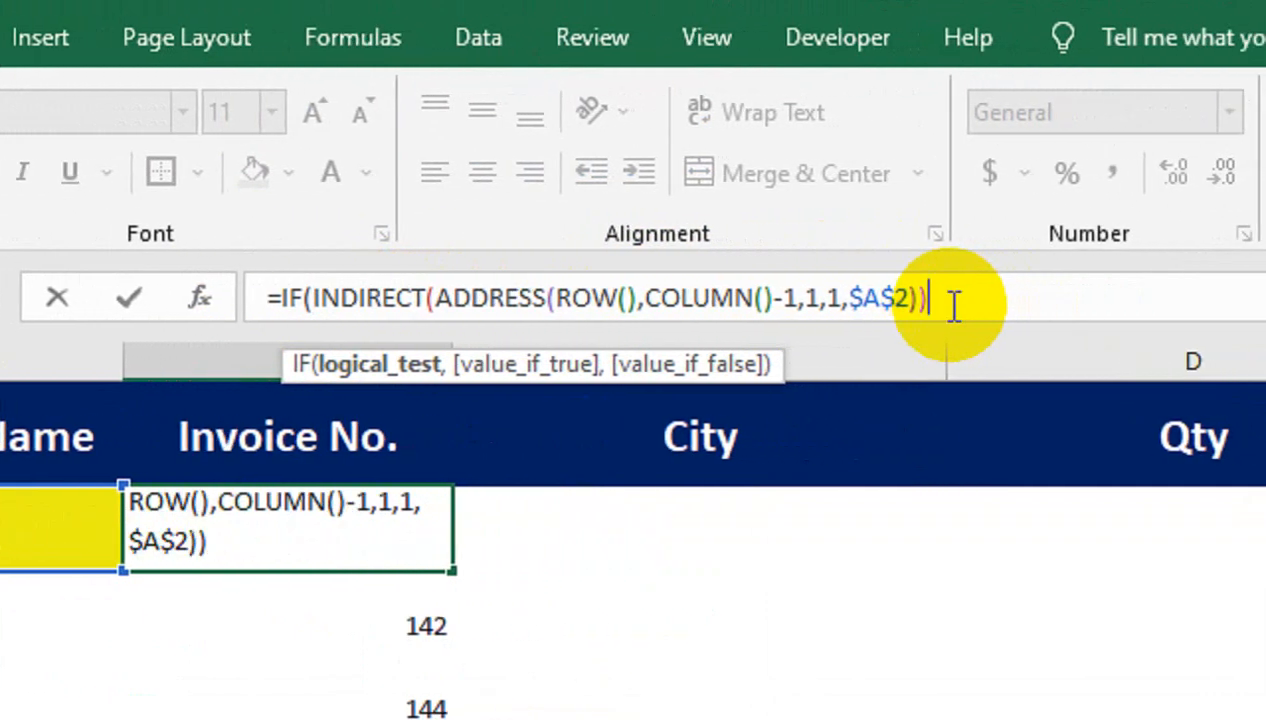
text(=)
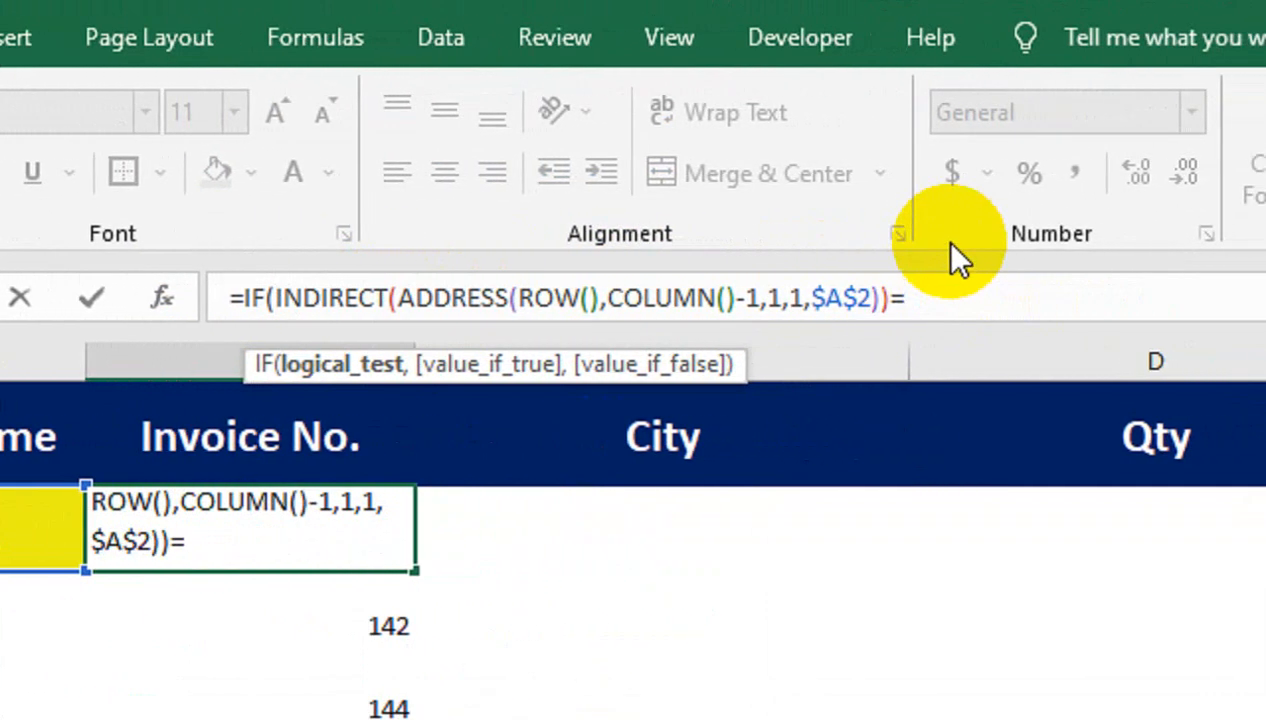
text(0,")
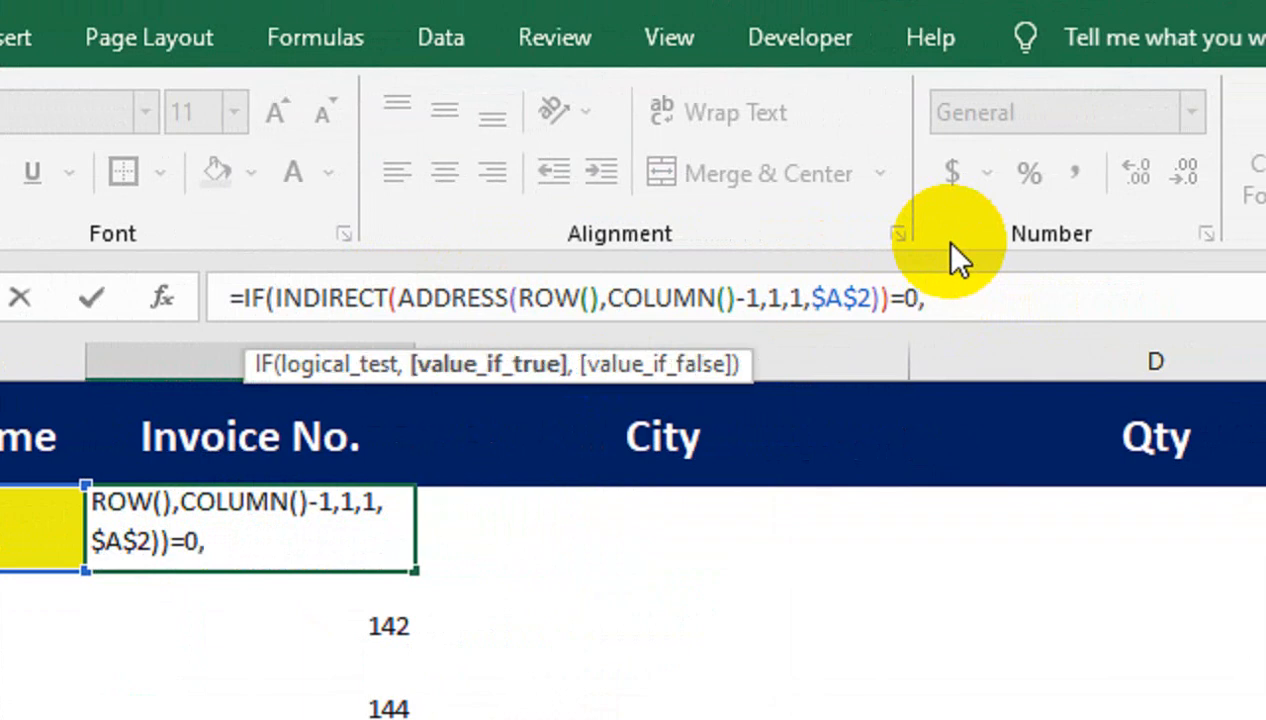
text(")
Complete the B2 IF formula with a copy of the INDIRECT expression as the false value, separated from "" by a comma, and enter it
drag(890, 297, 321, 292)
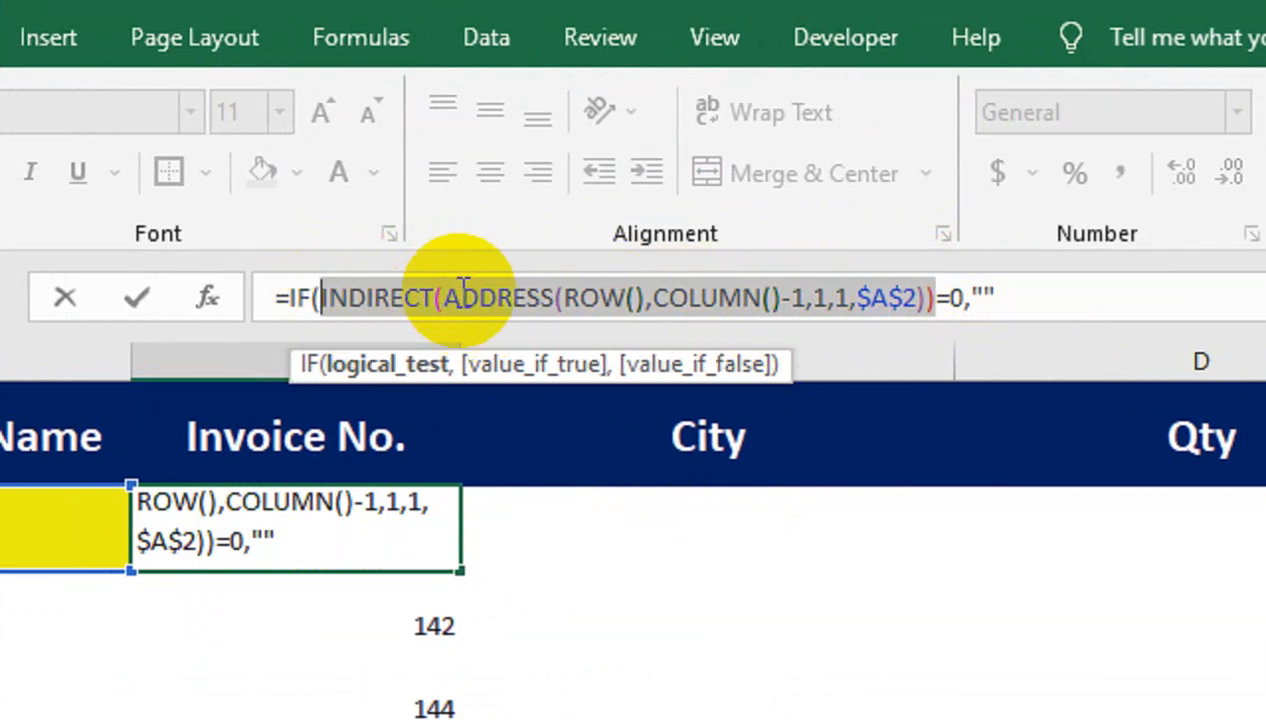
key(ctrl+c)
click(995, 296)
key(ctrl+v)
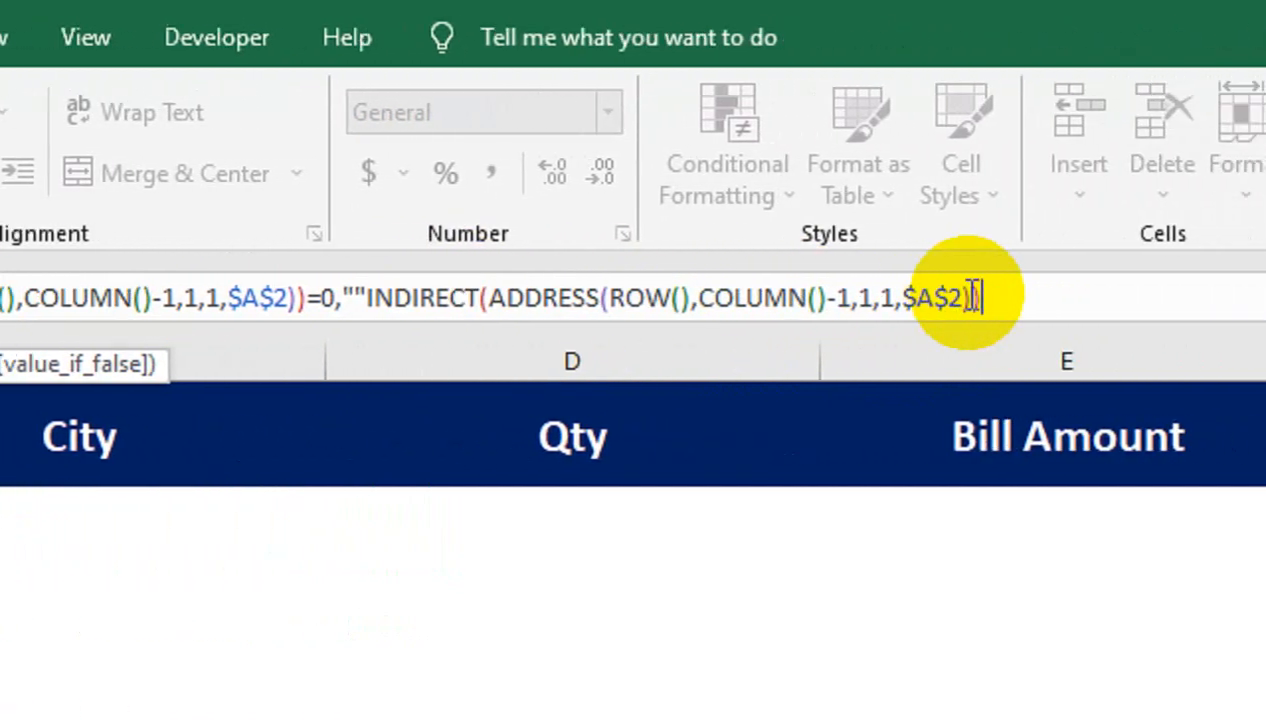
text())
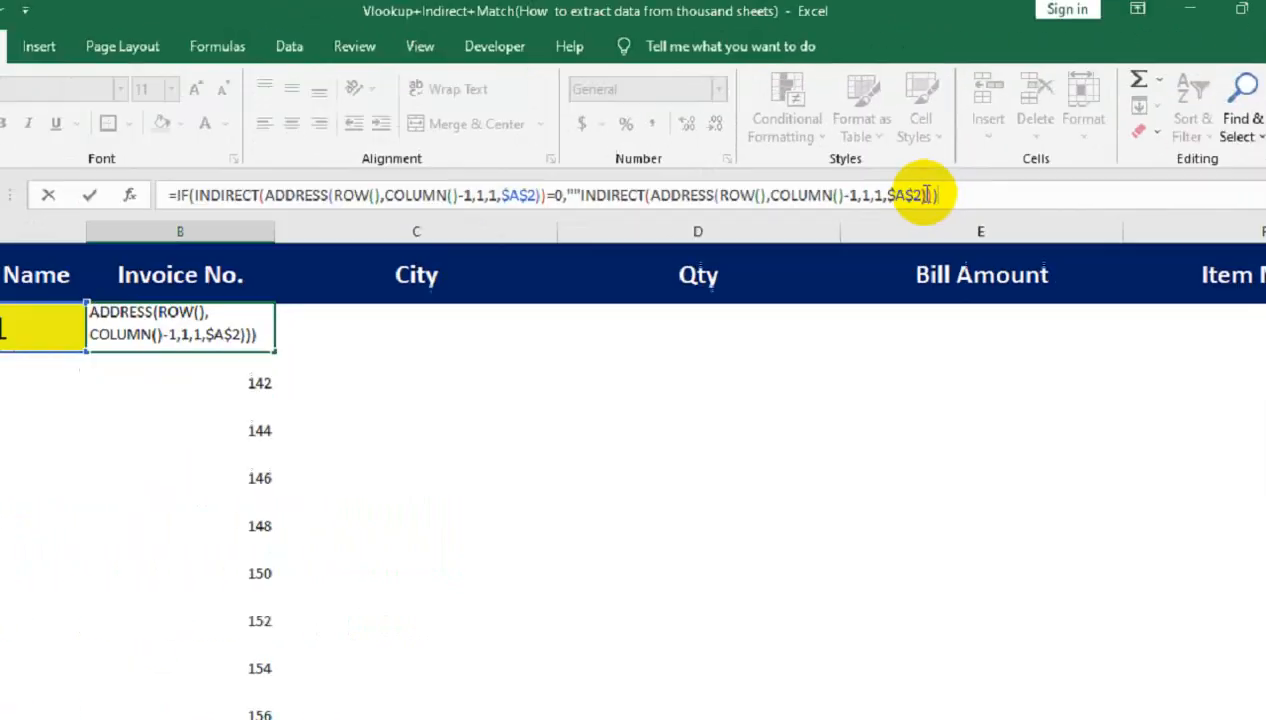
key(Return)
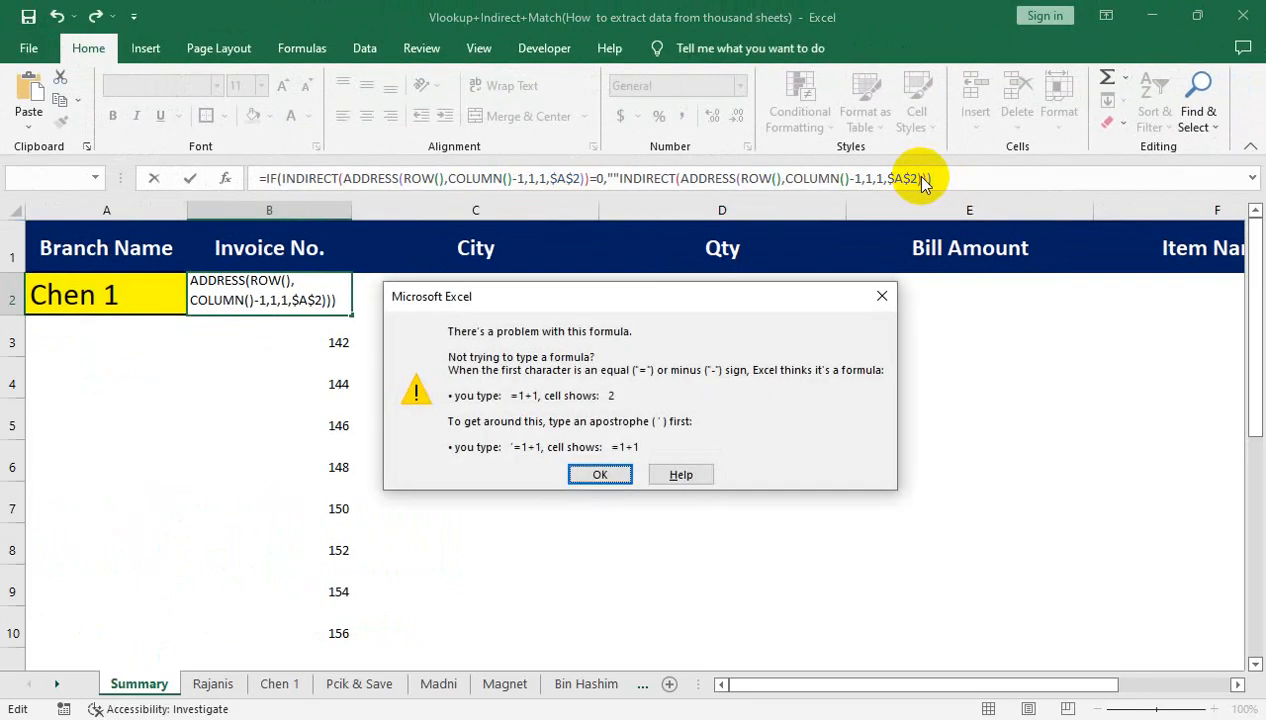
key(Return)
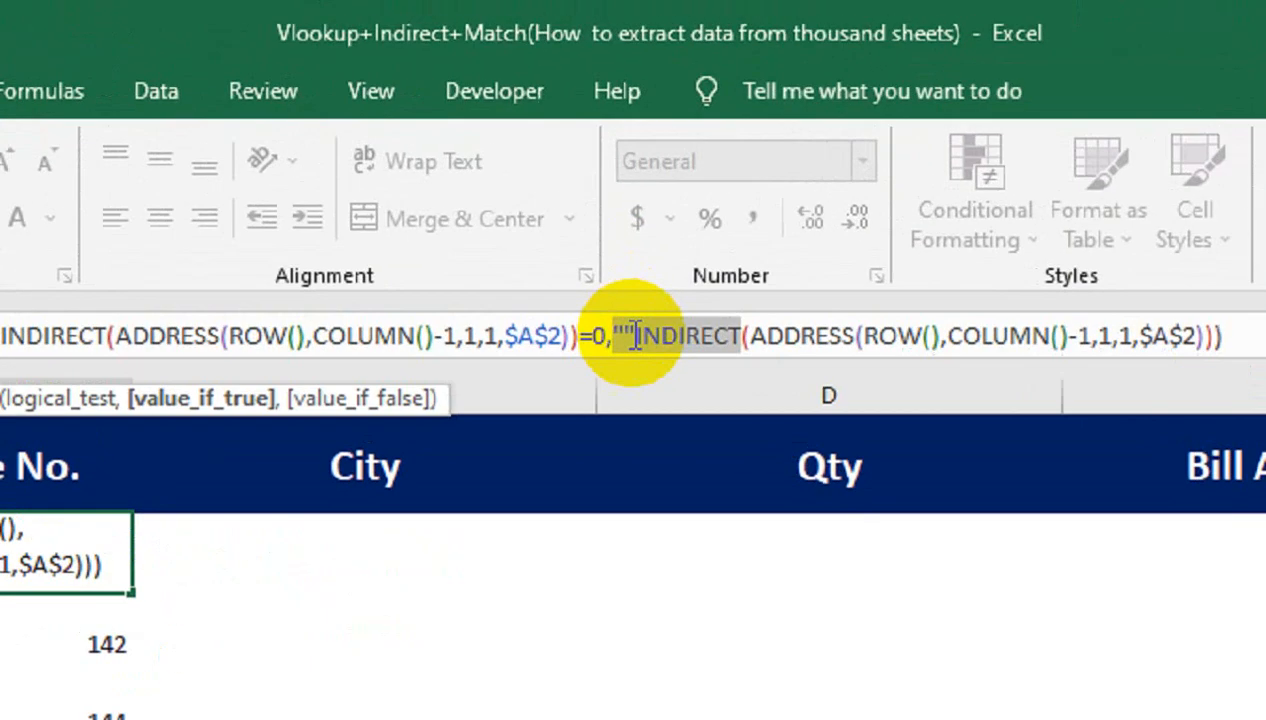
click(634, 336)
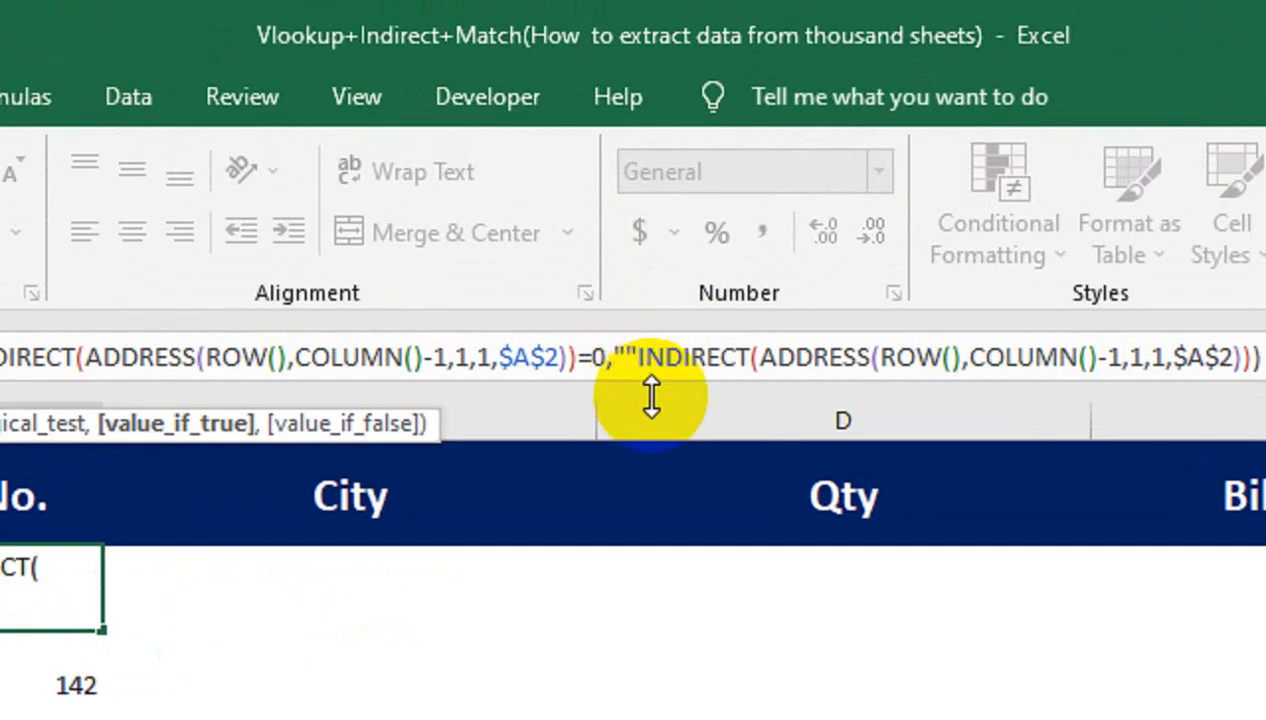
text(,)
key(Return)
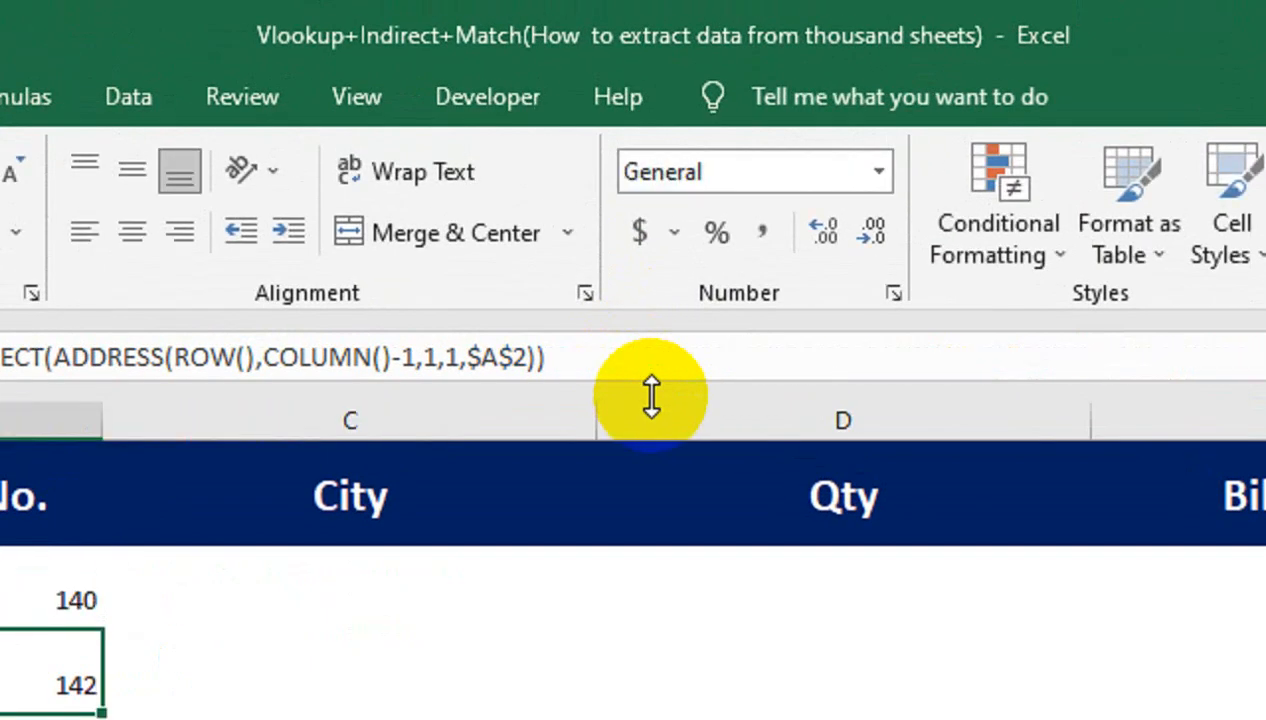
Fill the B2 IF formula far enough down column B to cover longer branch lists, checking the last row of the Rajanis sheet
click(414, 470)
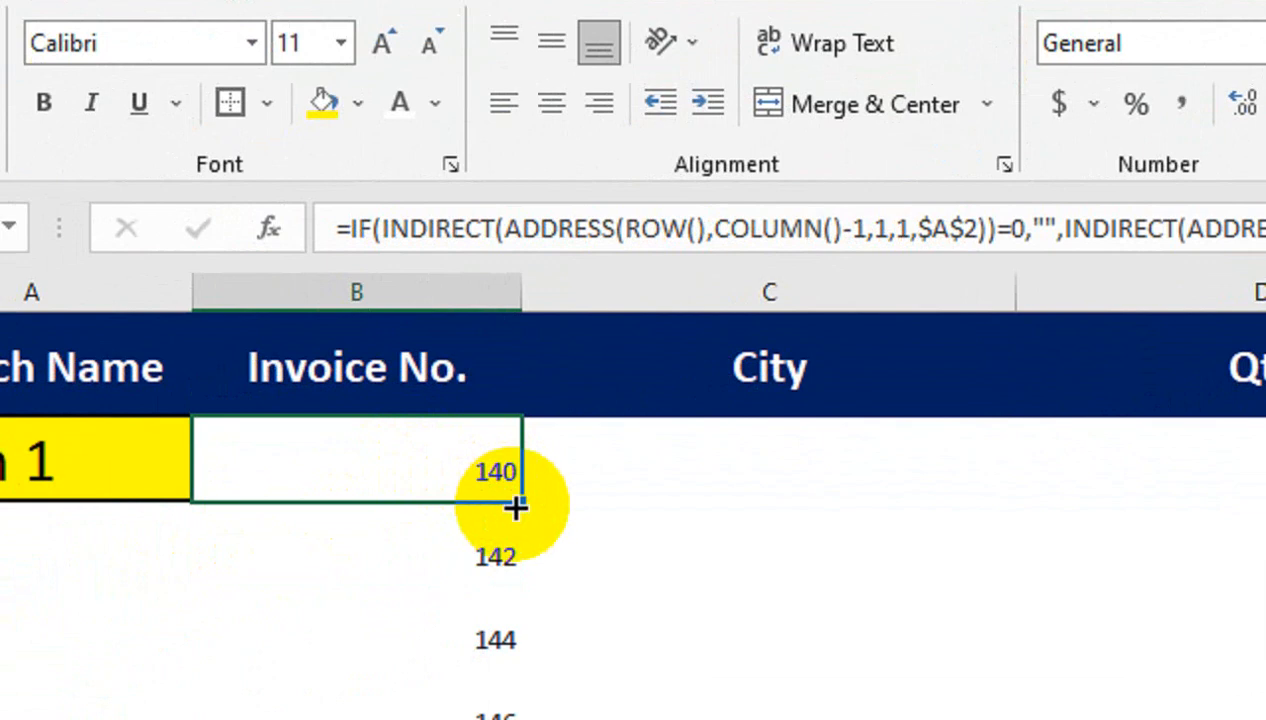
drag(516, 507, 555, 620)
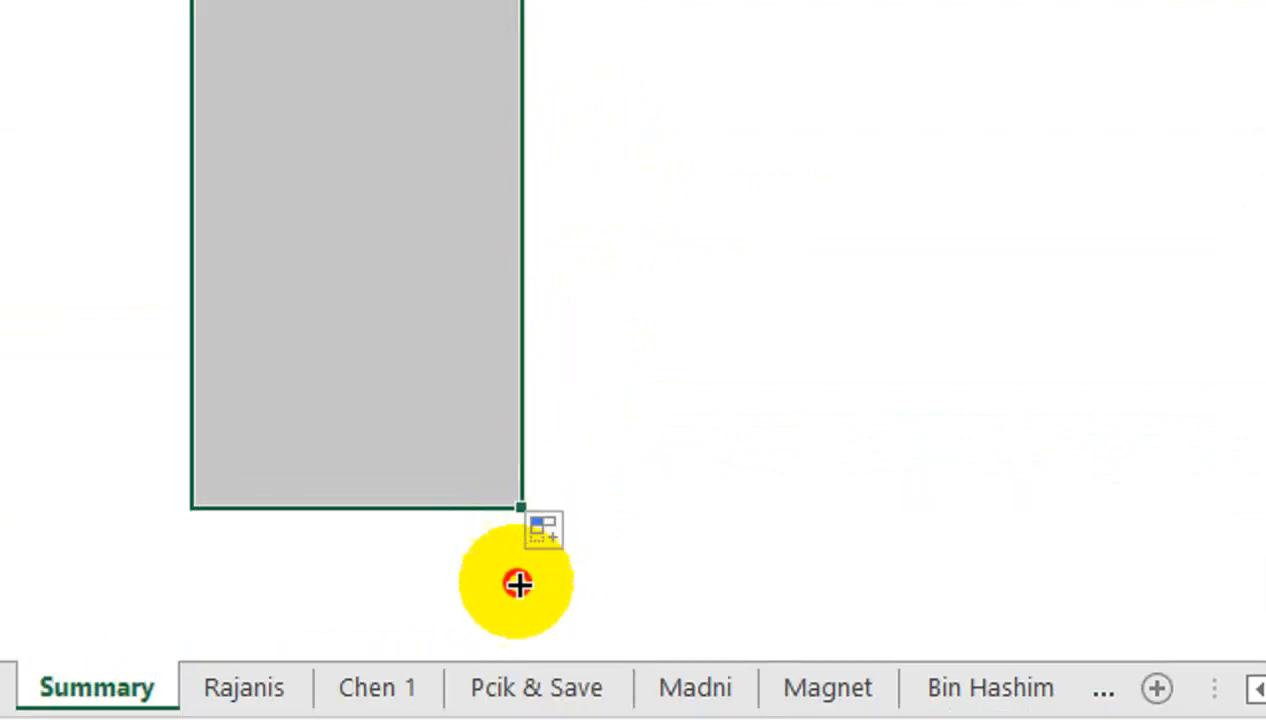
click(240, 655)
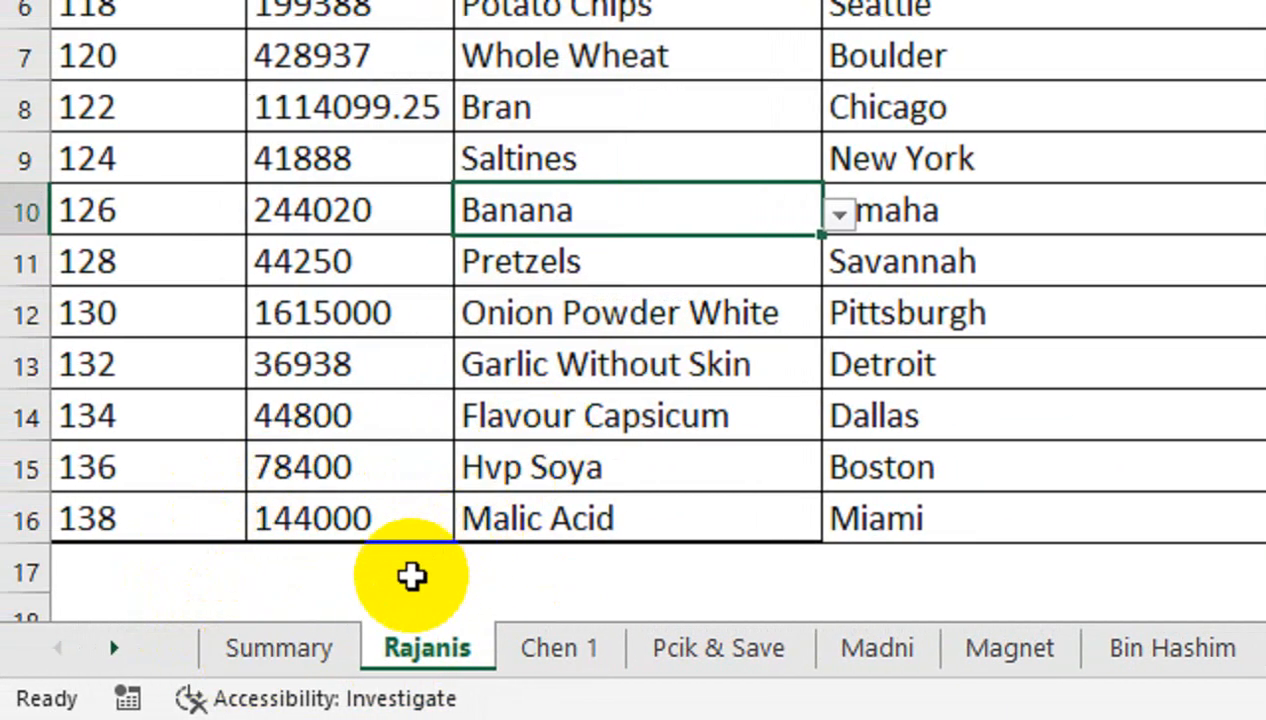
click(277, 645)
Set the branch in A2 to Rajanis and review the invoice numbers down column B
click(268, 192)
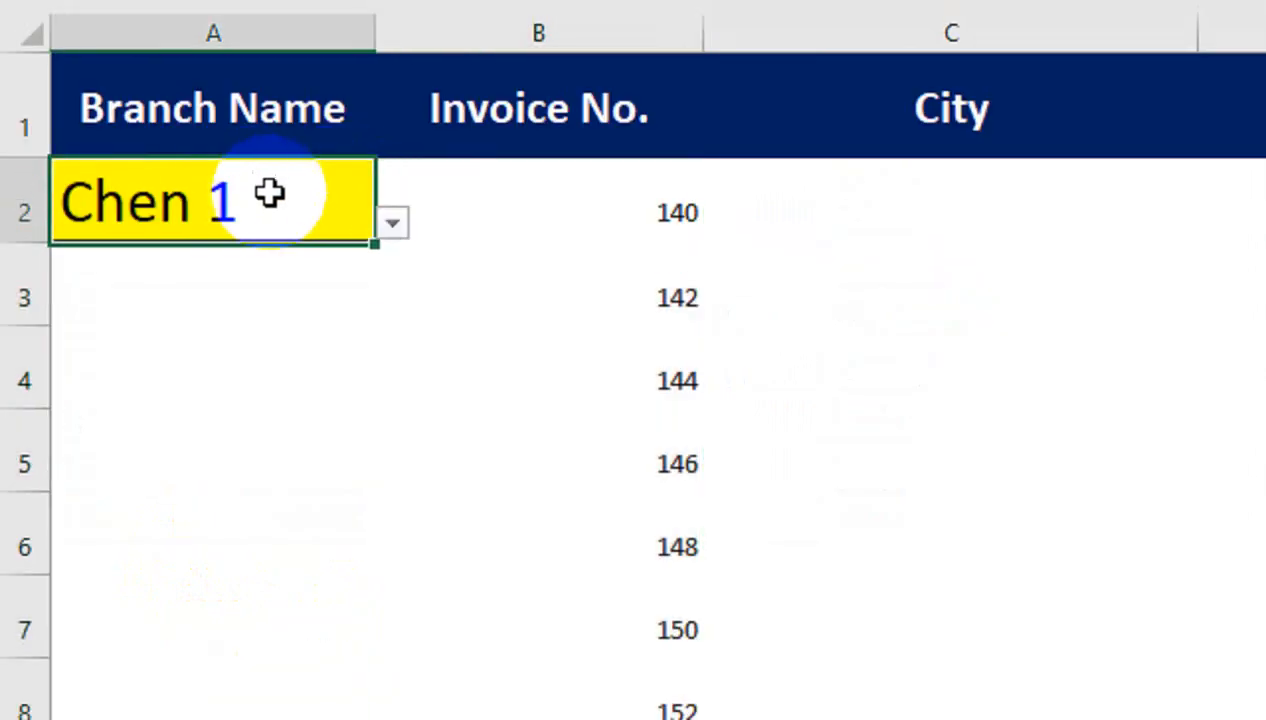
click(393, 226)
click(354, 255)
scroll(723, 418, down, 3)
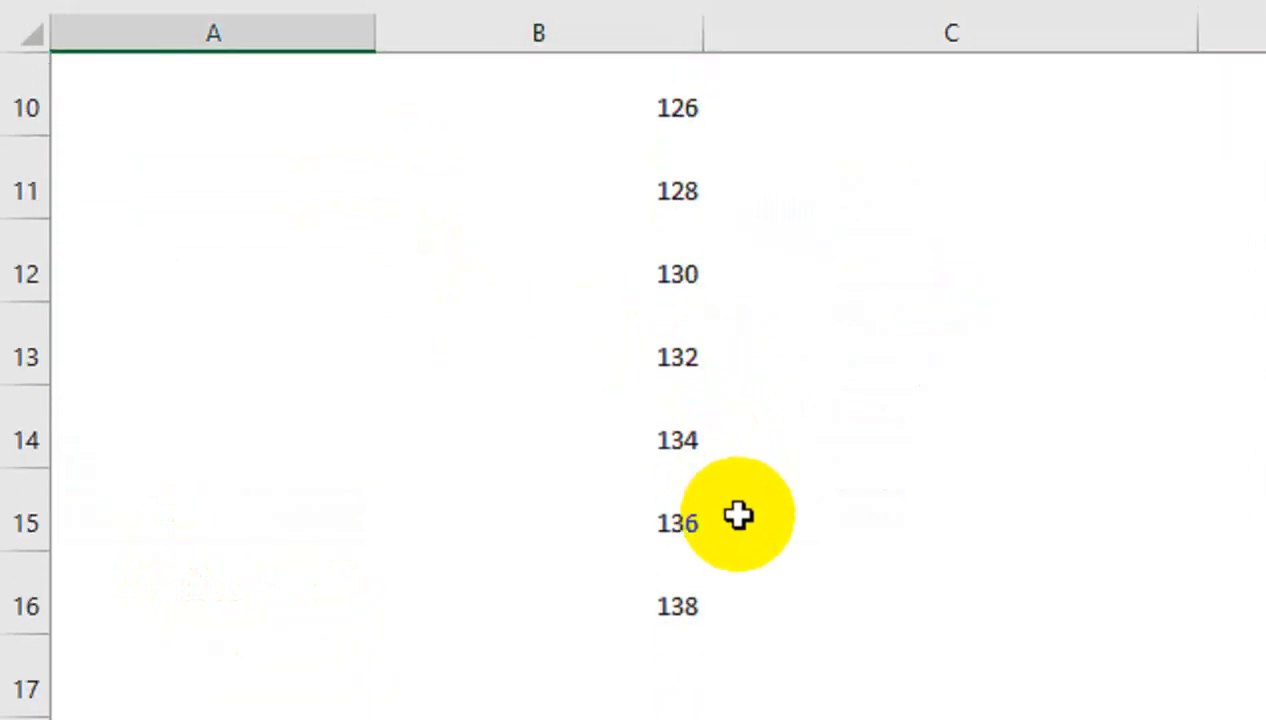
scroll(675, 535, up, 3)
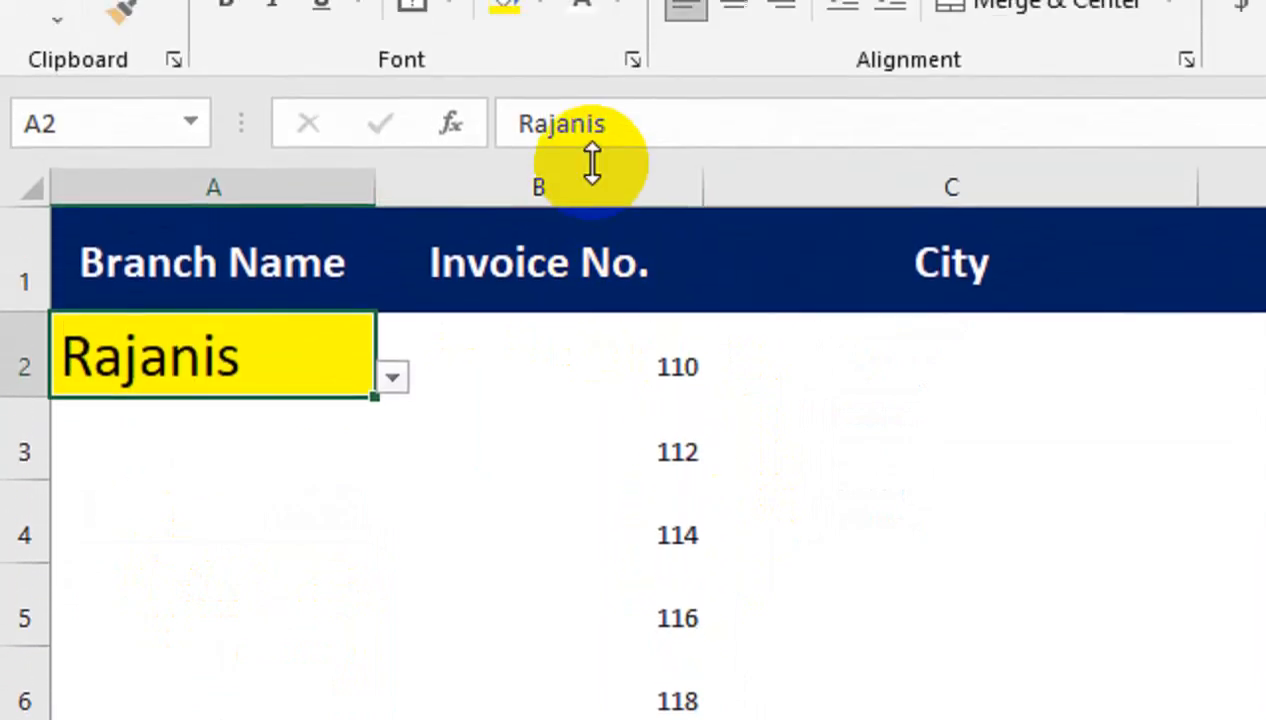
Centre the whole Invoice No. column horizontally
click(592, 186)
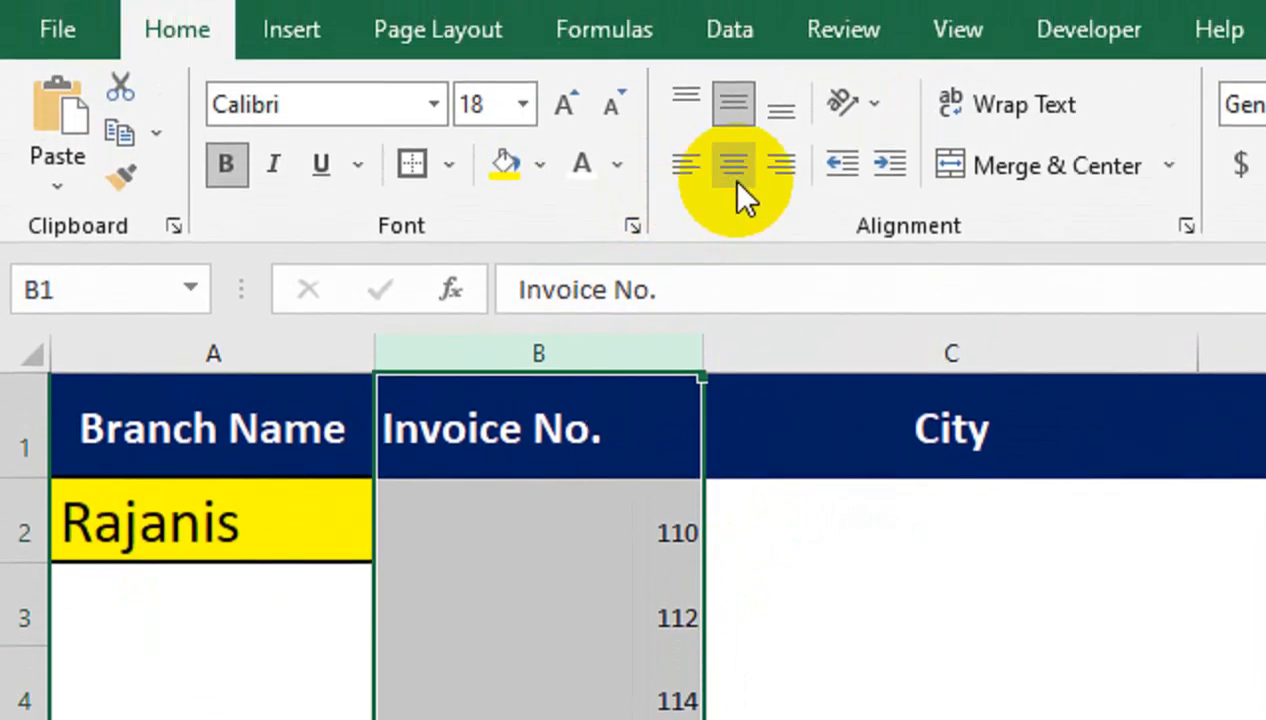
click(736, 178)
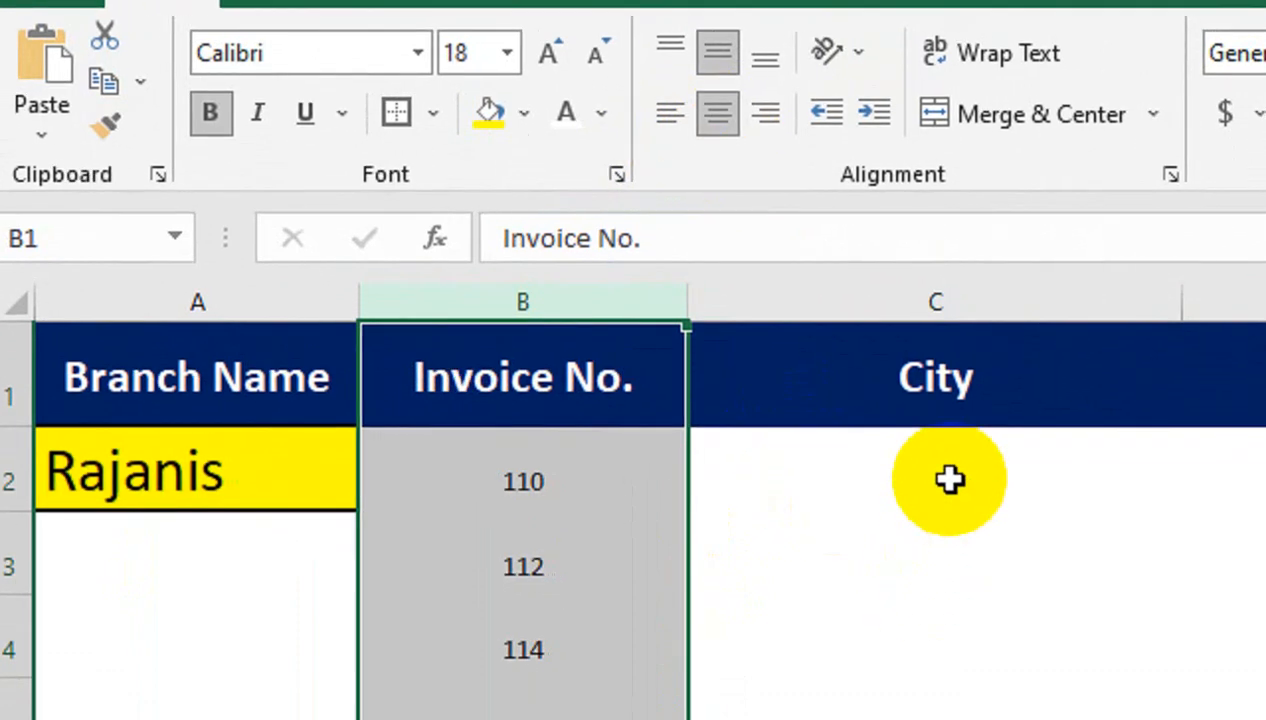
click(966, 530)
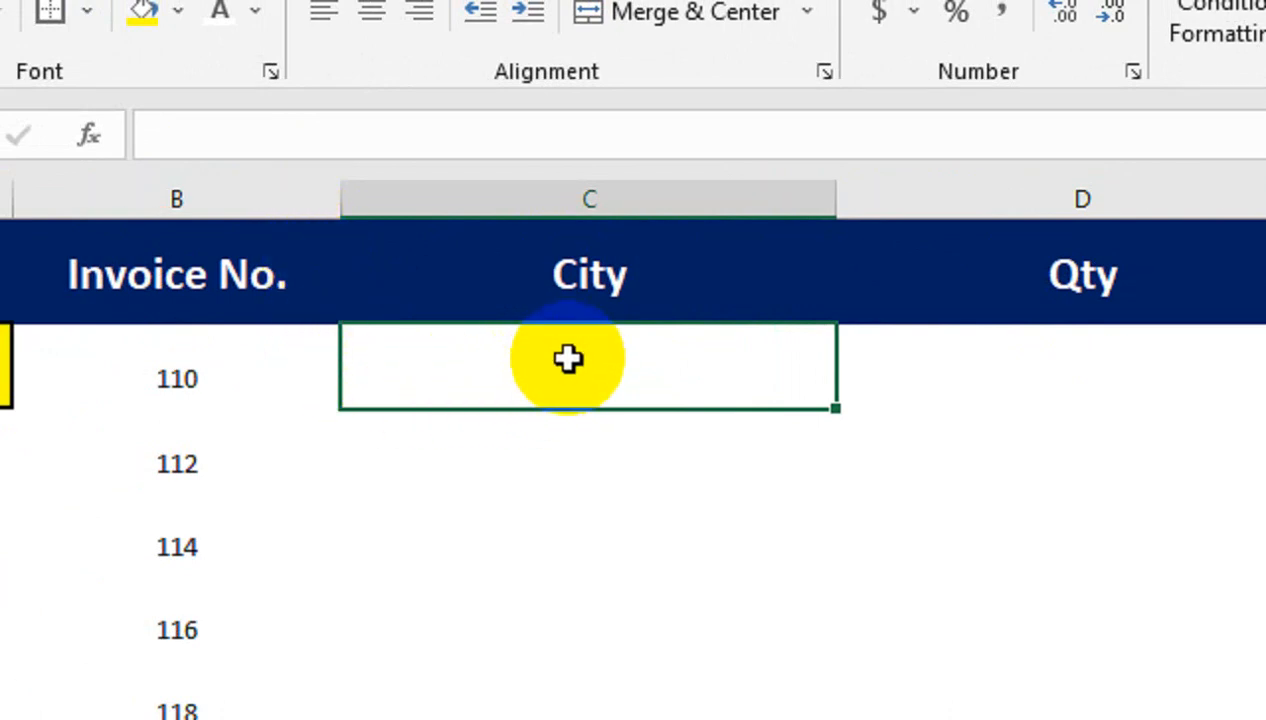
text(=vlo)
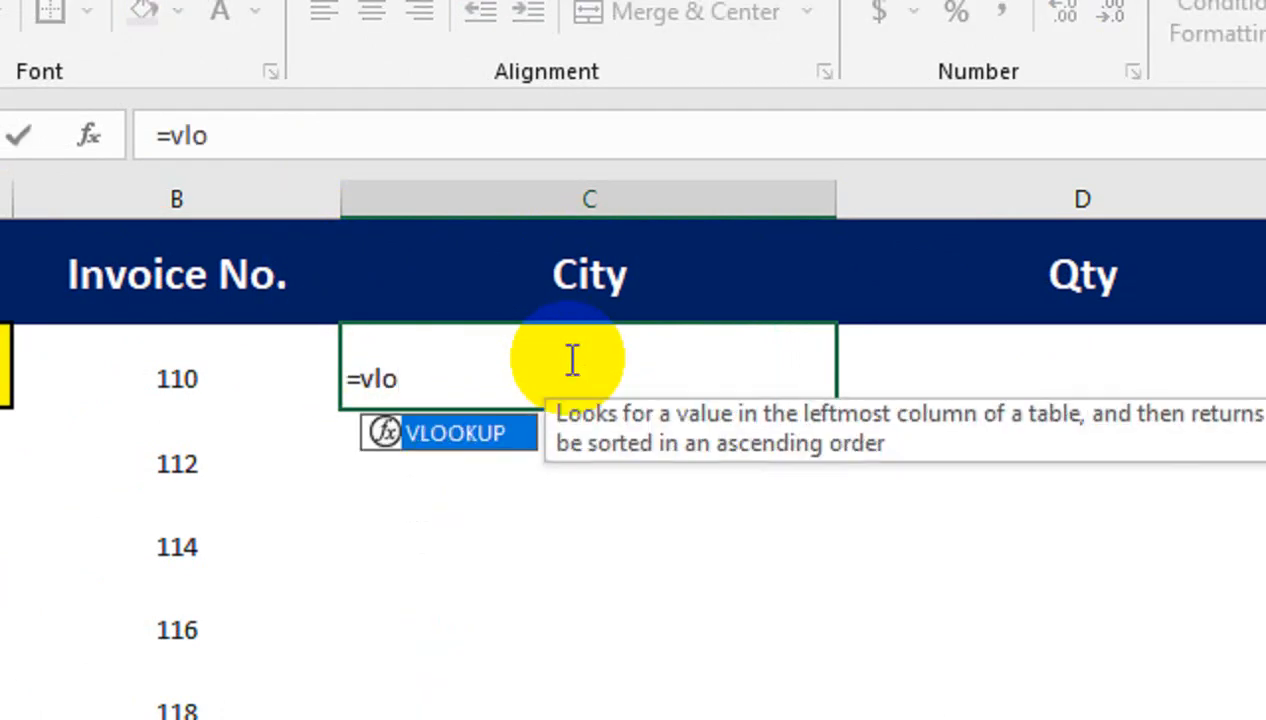
key(Escape)
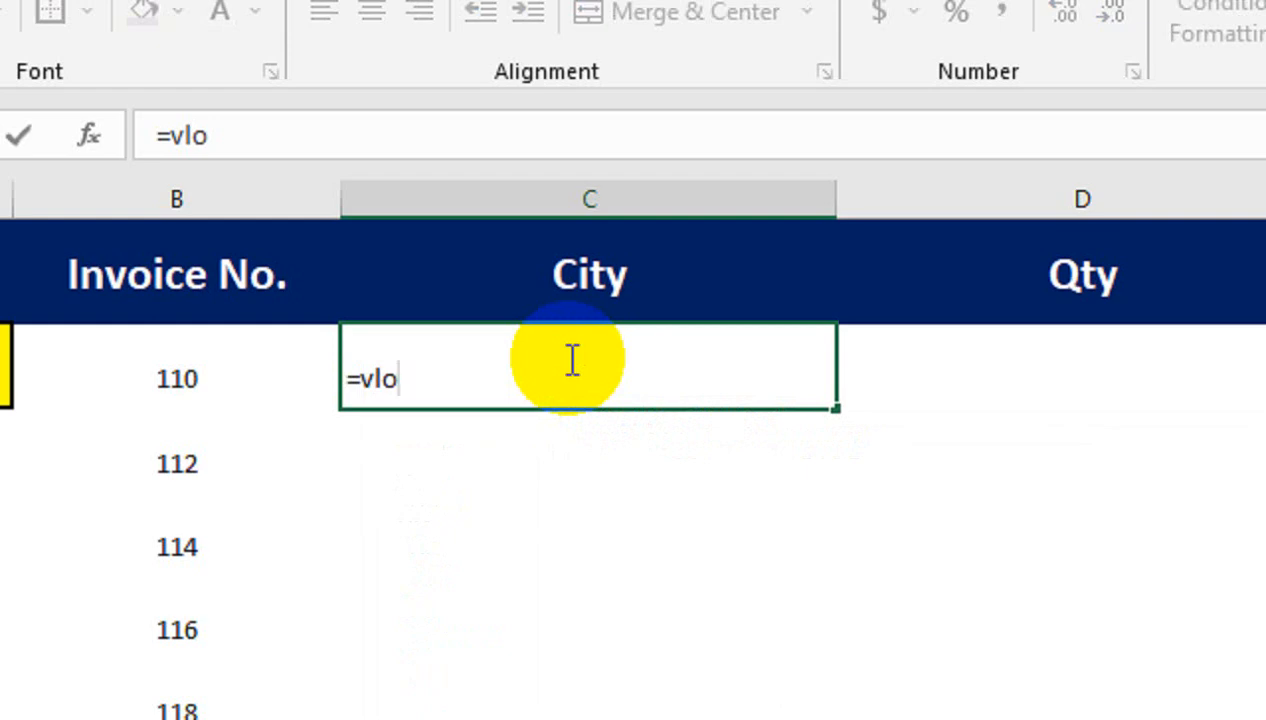
key(Tab)
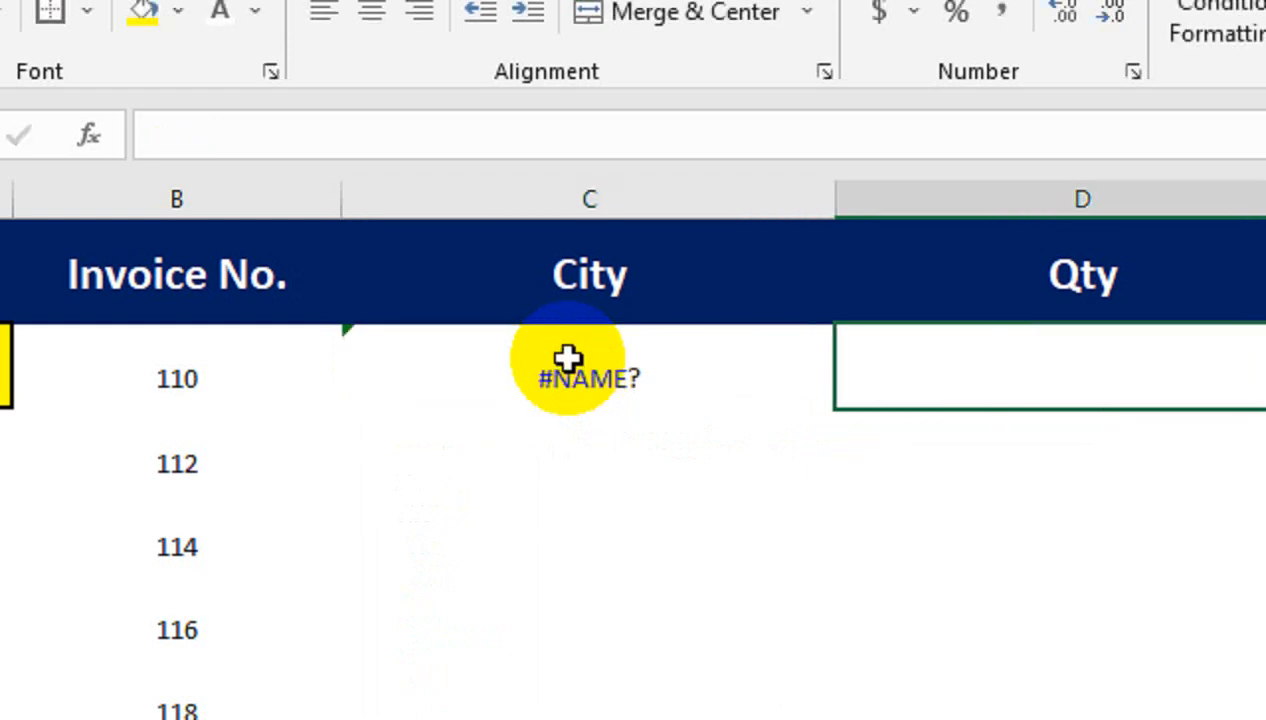
Start a VLOOKUP formula in C2 with lookup value $B2 and the absolute table range Rajanis!$A$1:$E$16
click(567, 358)
text(=VL)
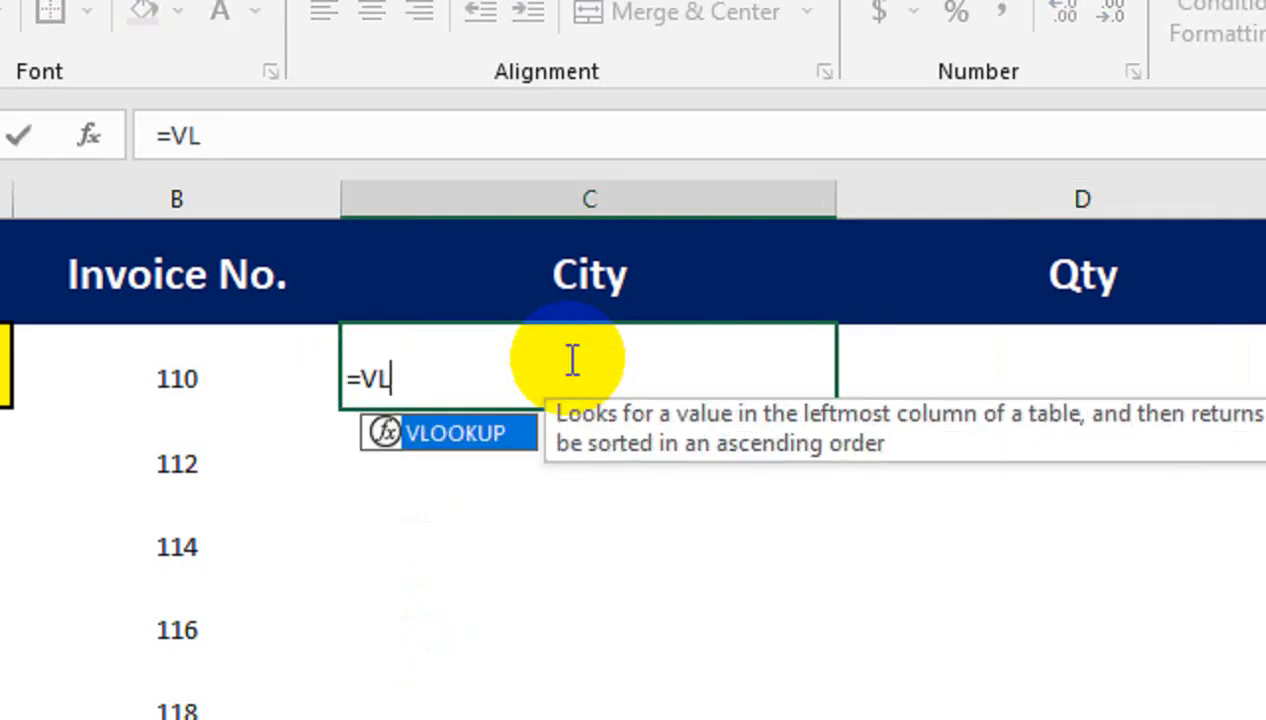
key(Tab)
click(299, 374)
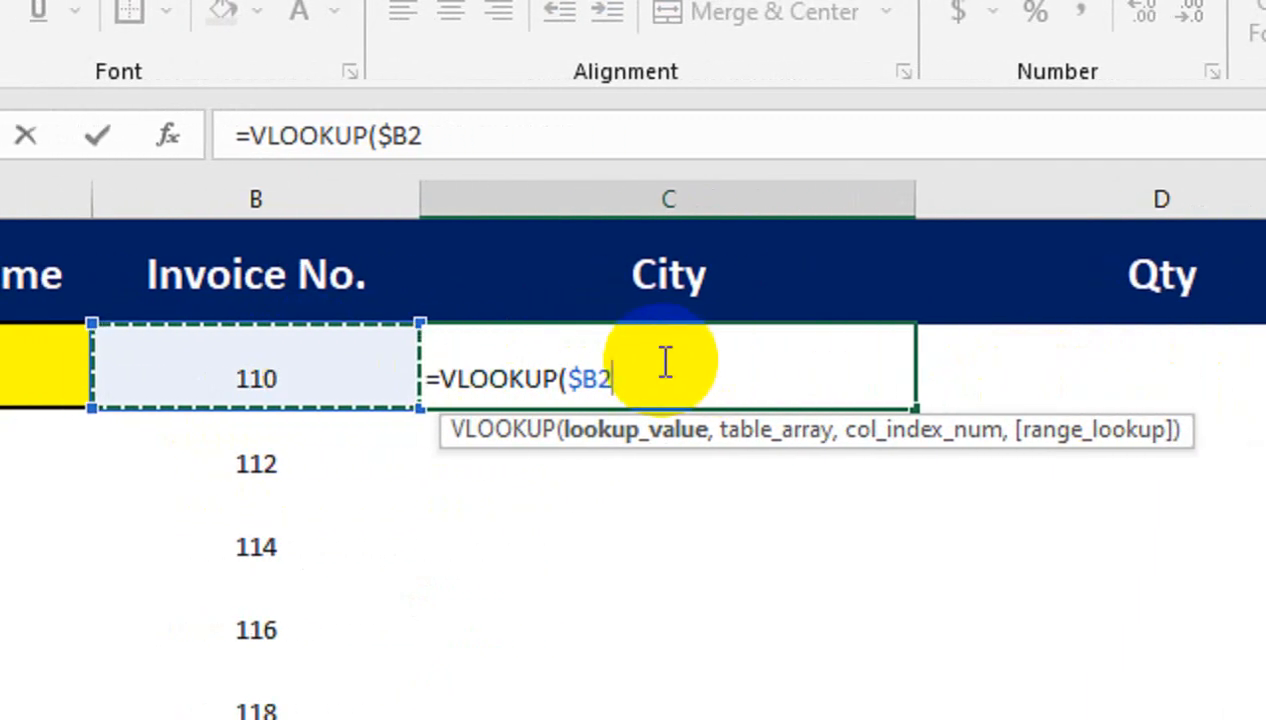
text(,)
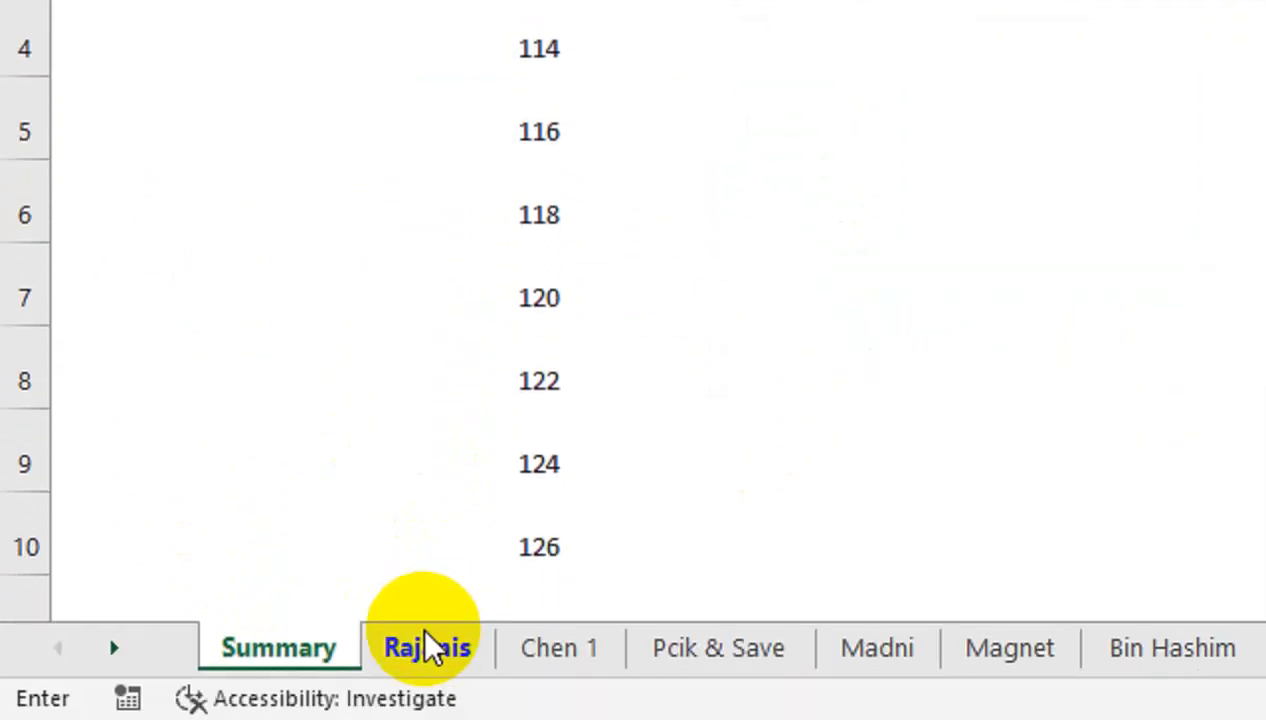
click(212, 684)
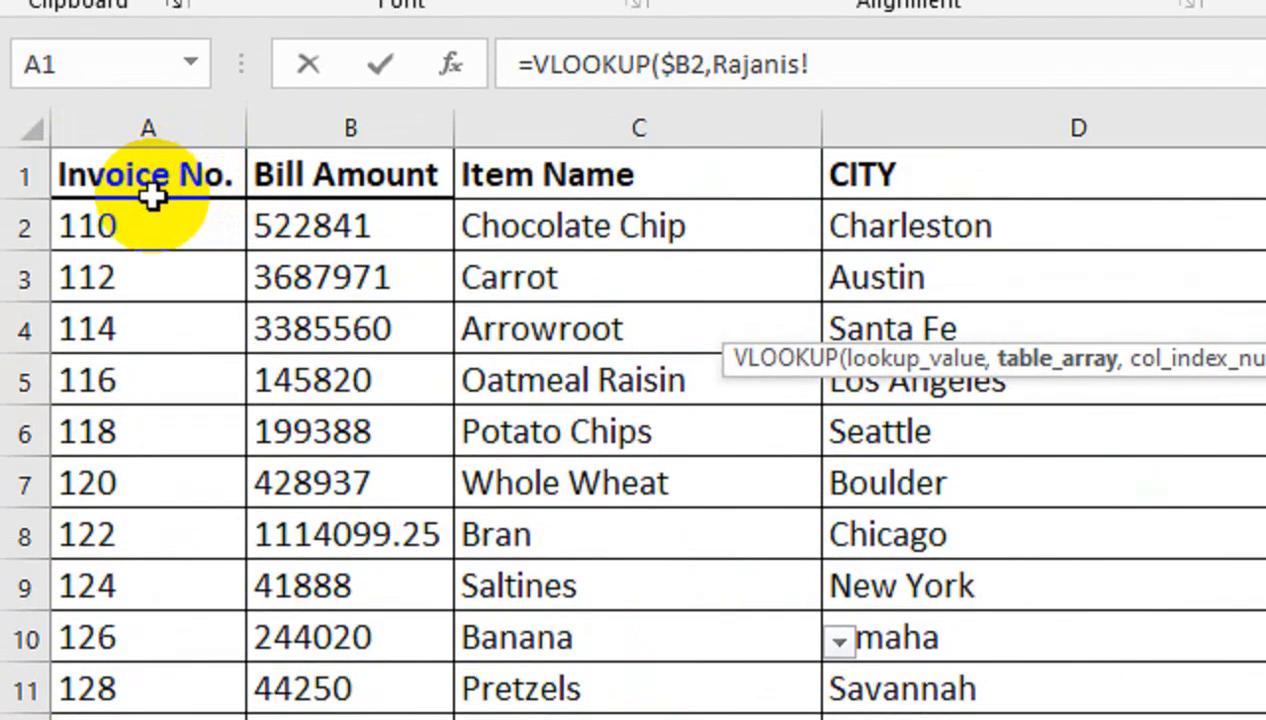
drag(150, 197, 1265, 719)
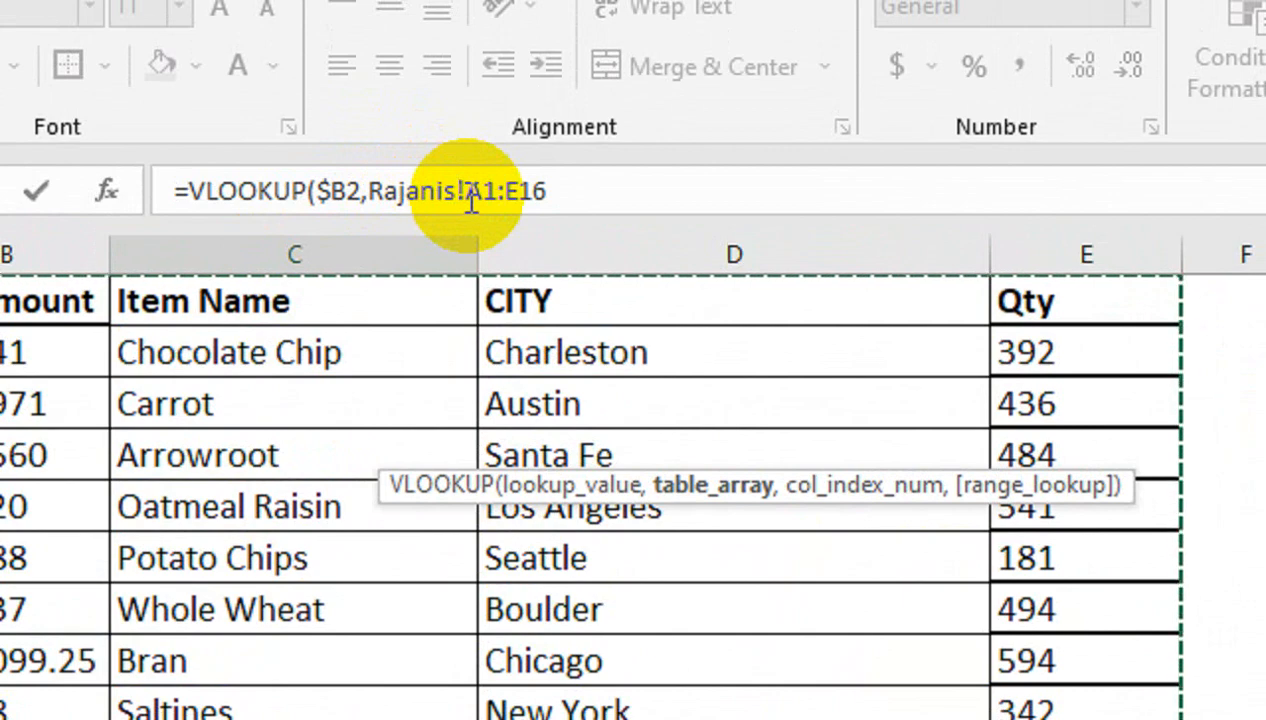
key(F4)
text(,)
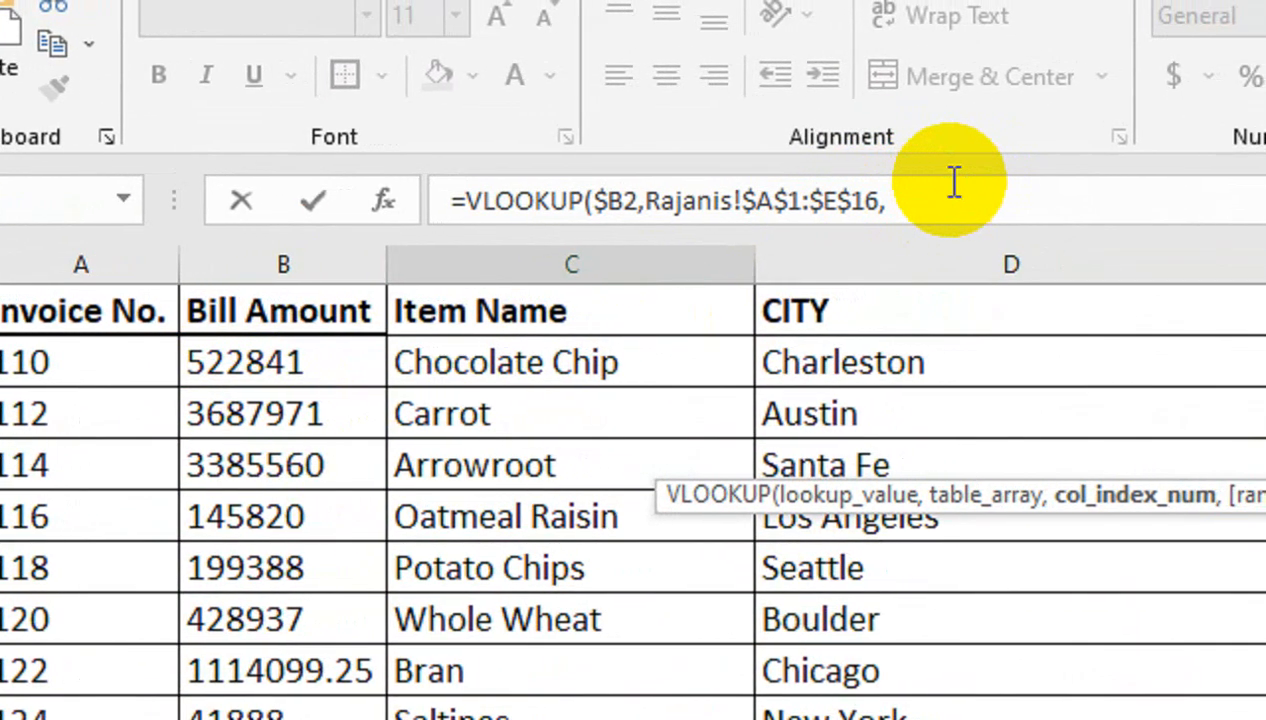
Complete the C2 VLOOKUP with column index 2 and exact match FALSE, and enter it
text(2,)
key(Down)
key(Tab)
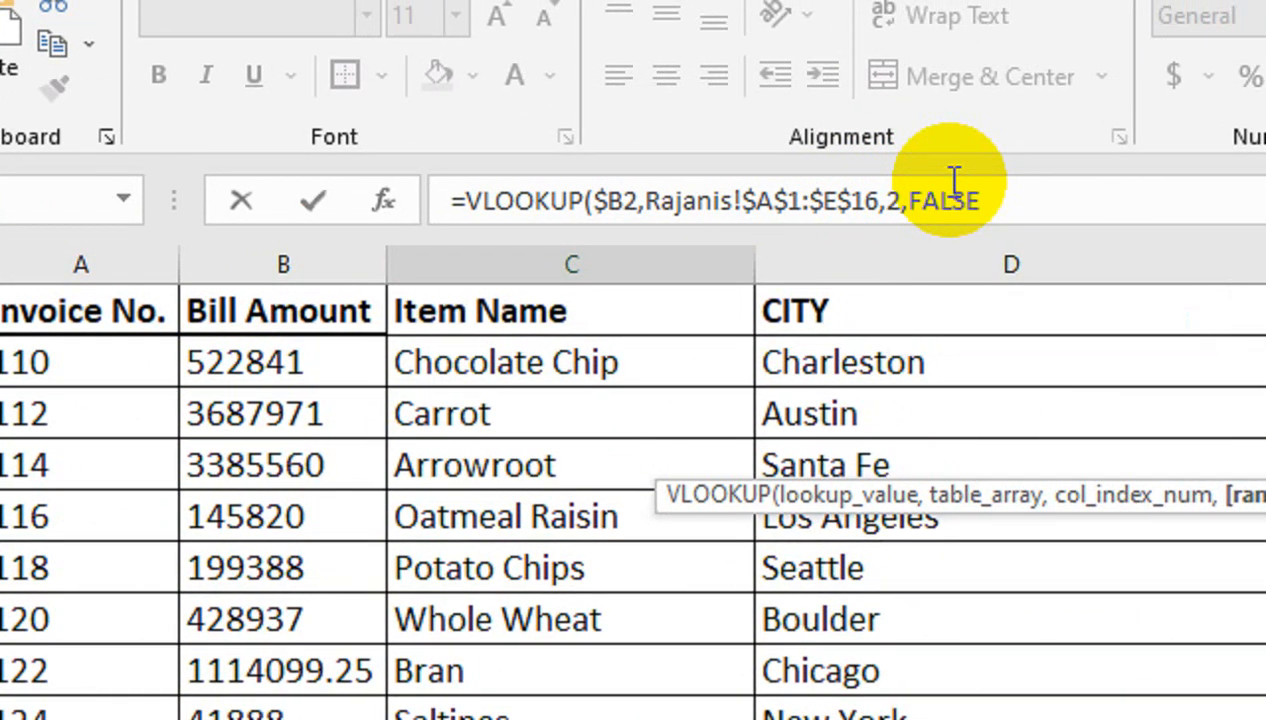
text())
key(Return)
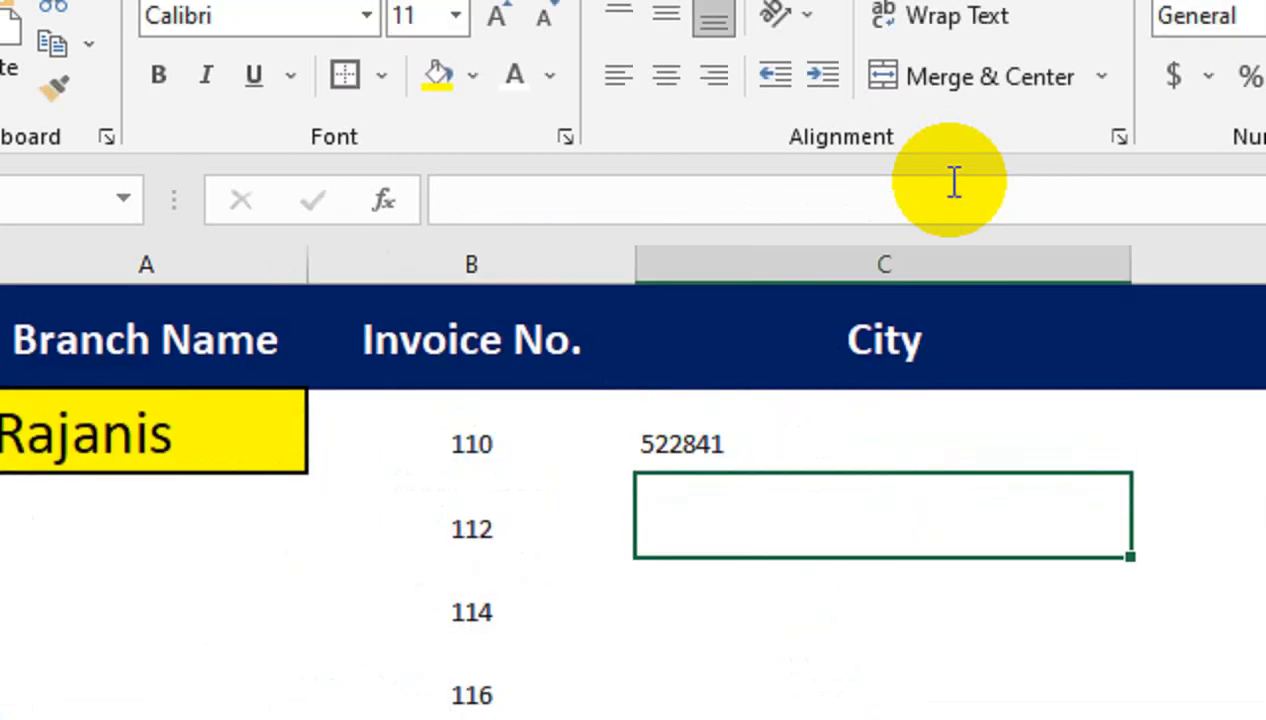
Compare the C2 result with the first invoice's row on the Rajanis sheet, then return to Summary
click(806, 430)
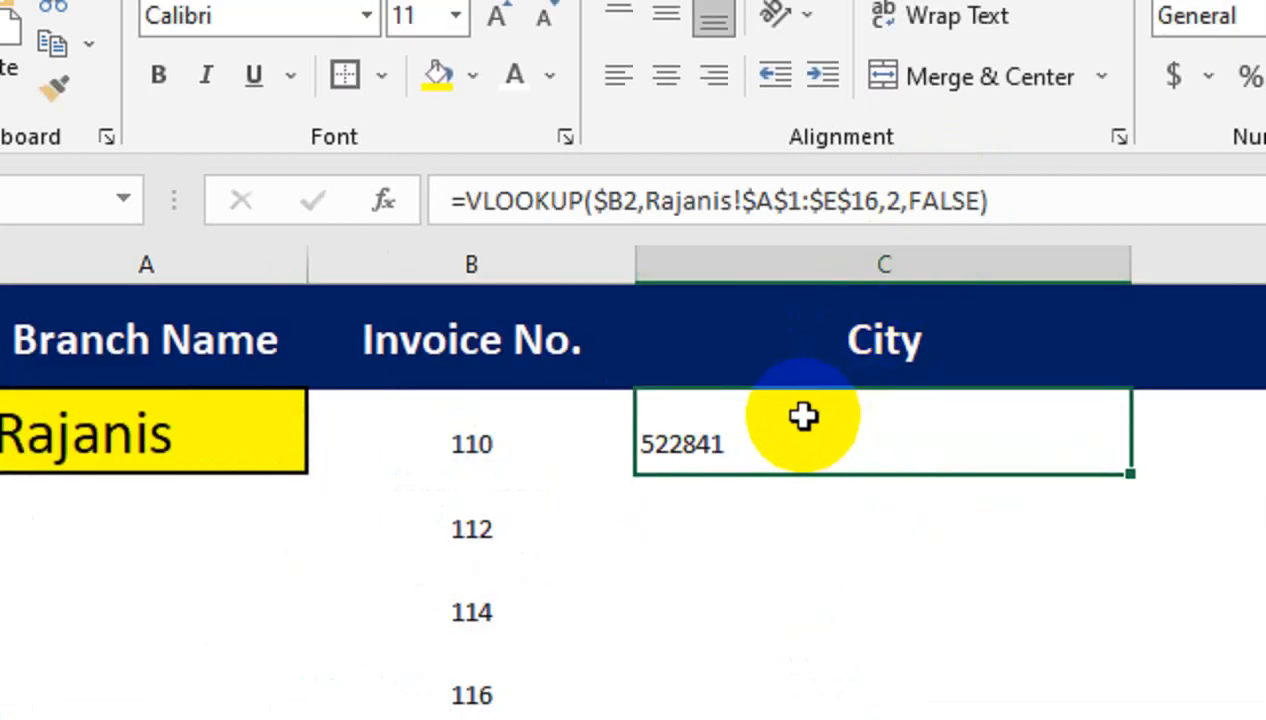
click(470, 649)
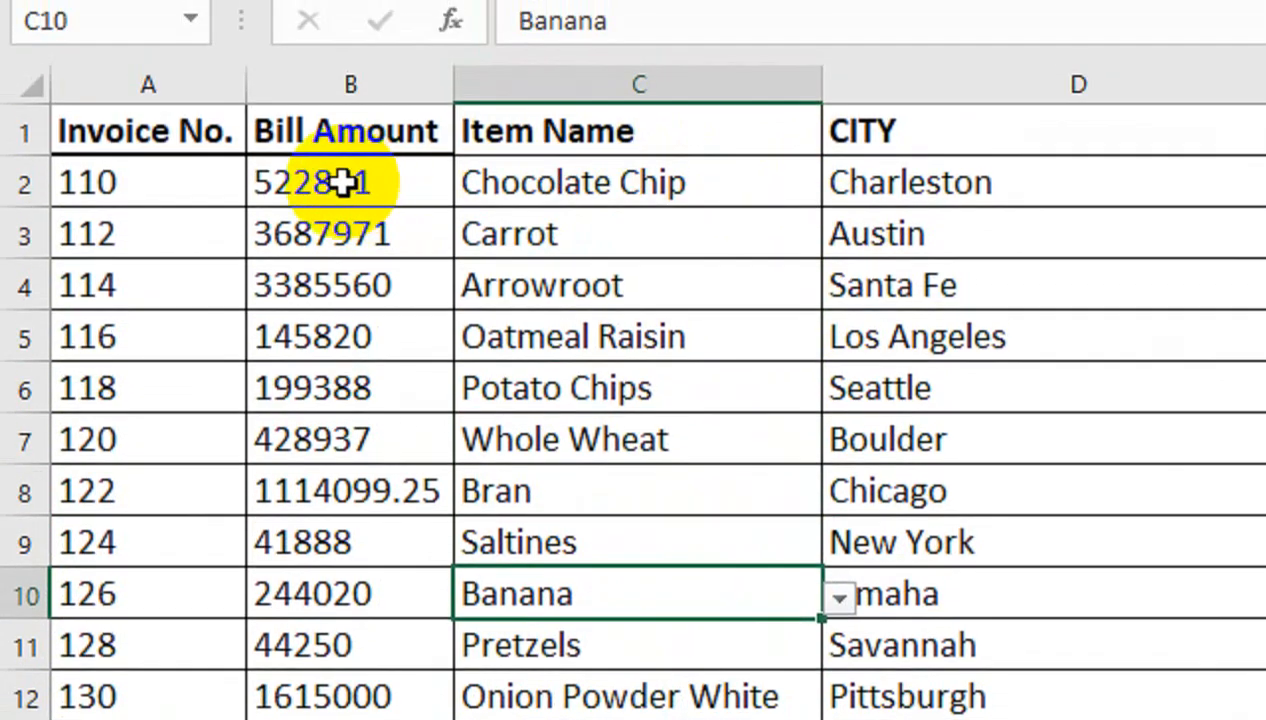
click(342, 182)
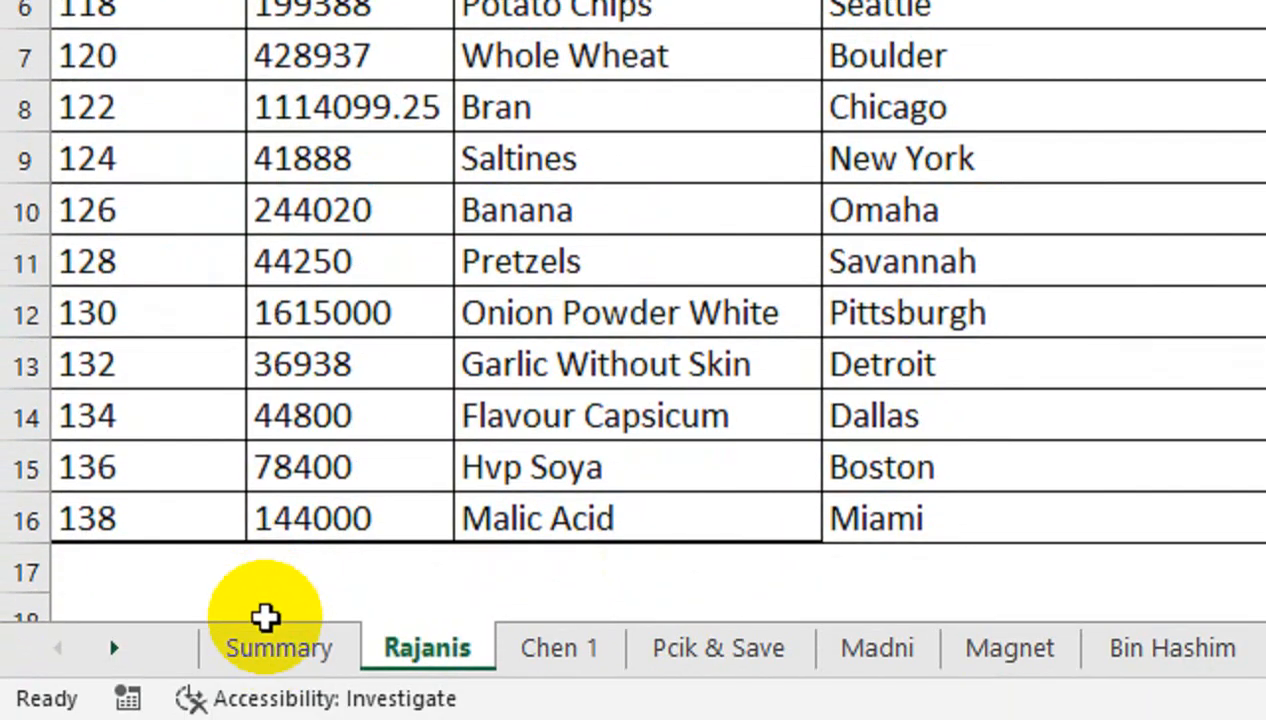
click(265, 617)
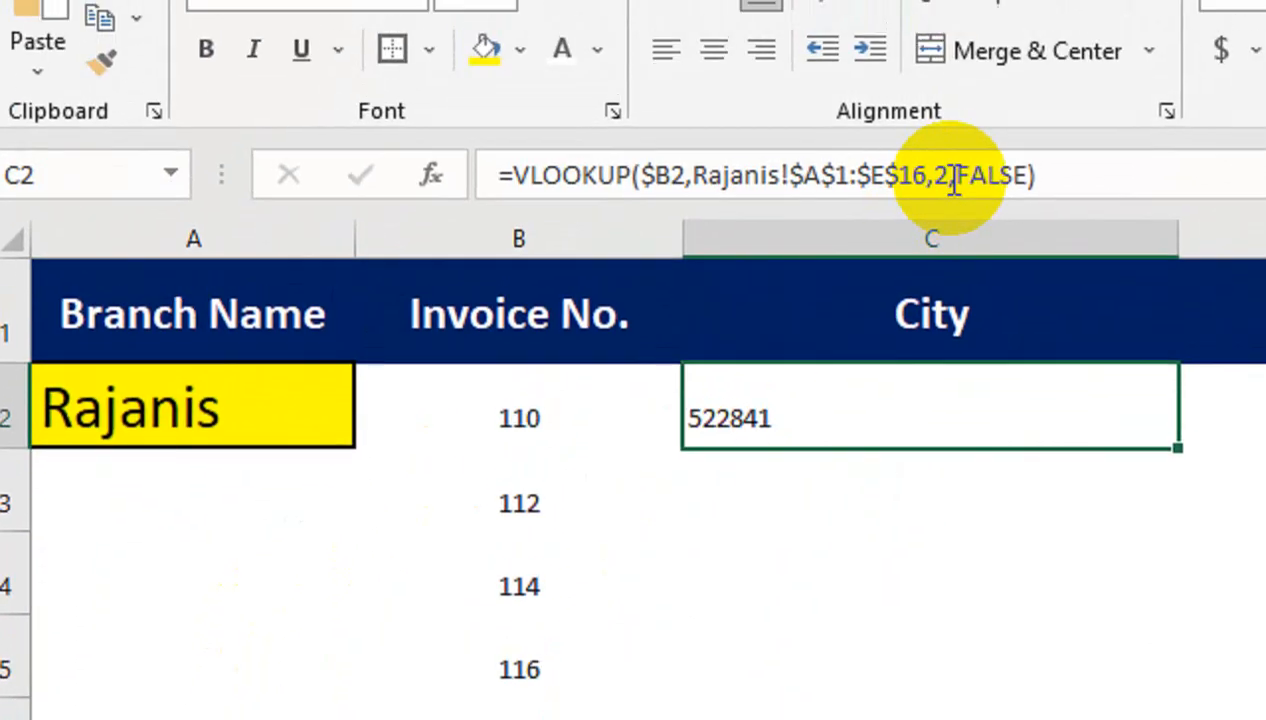
Change the column index in the C2 VLOOKUP formula to 4 so it returns the city
click(928, 180)
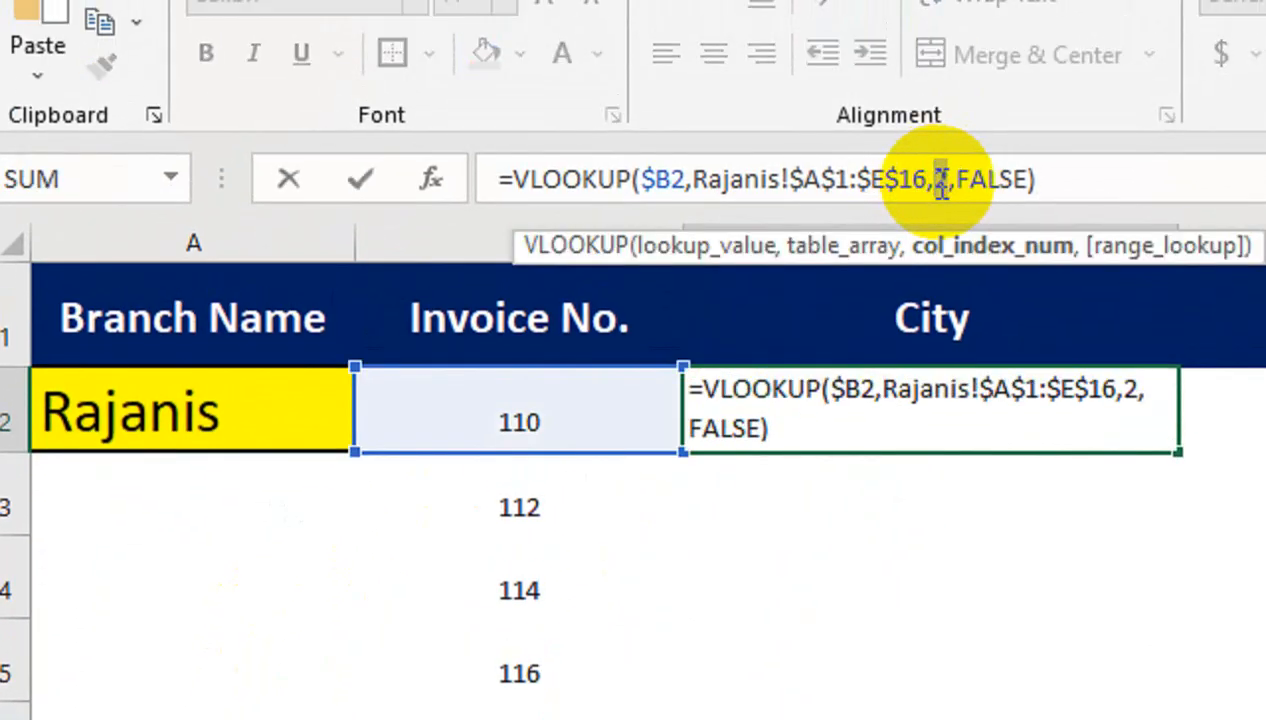
text(4)
key(Return)
click(944, 397)
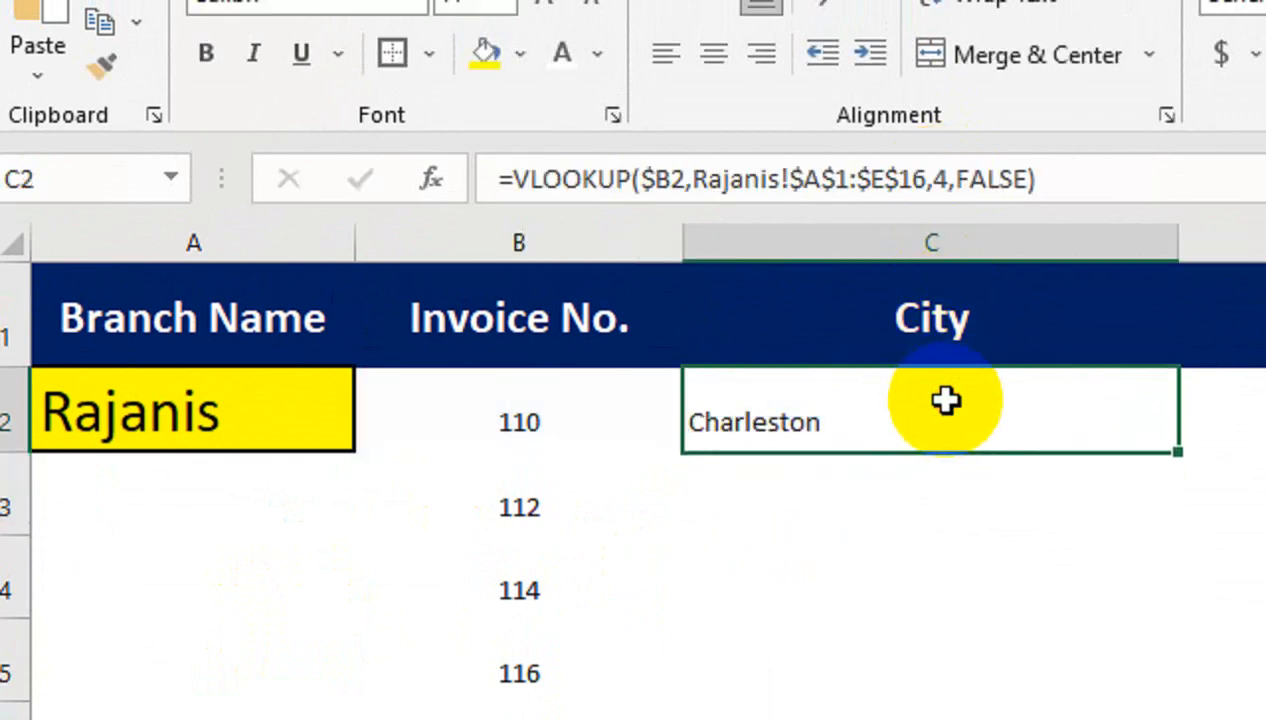
Fill the C2 VLOOKUP formula down column C to three rows past invoice 138
drag(1179, 451, 1147, 719)
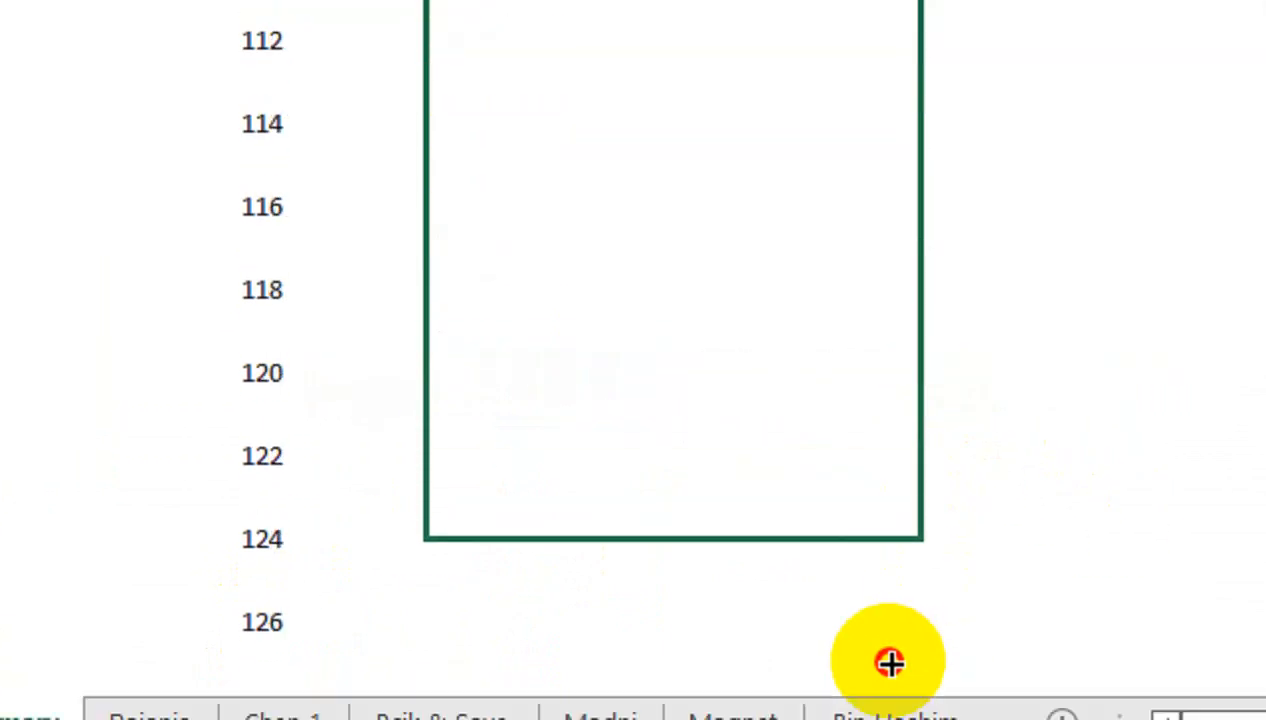
drag(890, 662, 838, 511)
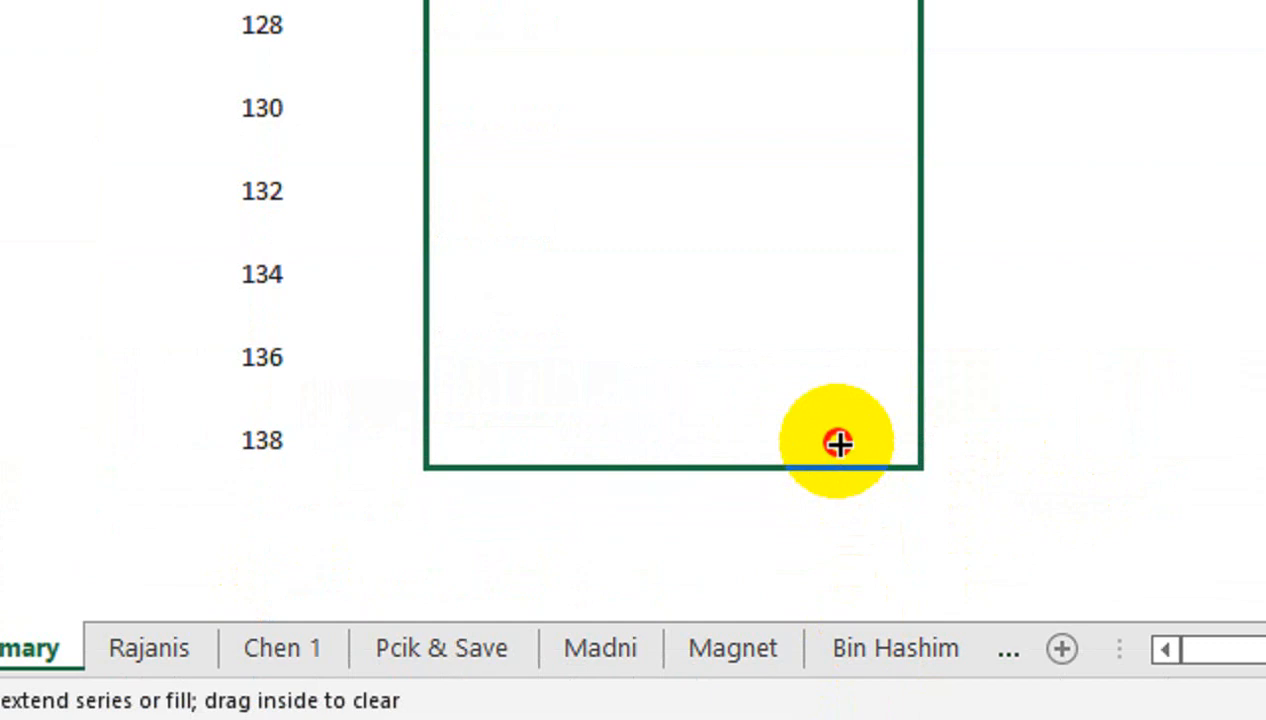
drag(838, 443, 856, 497)
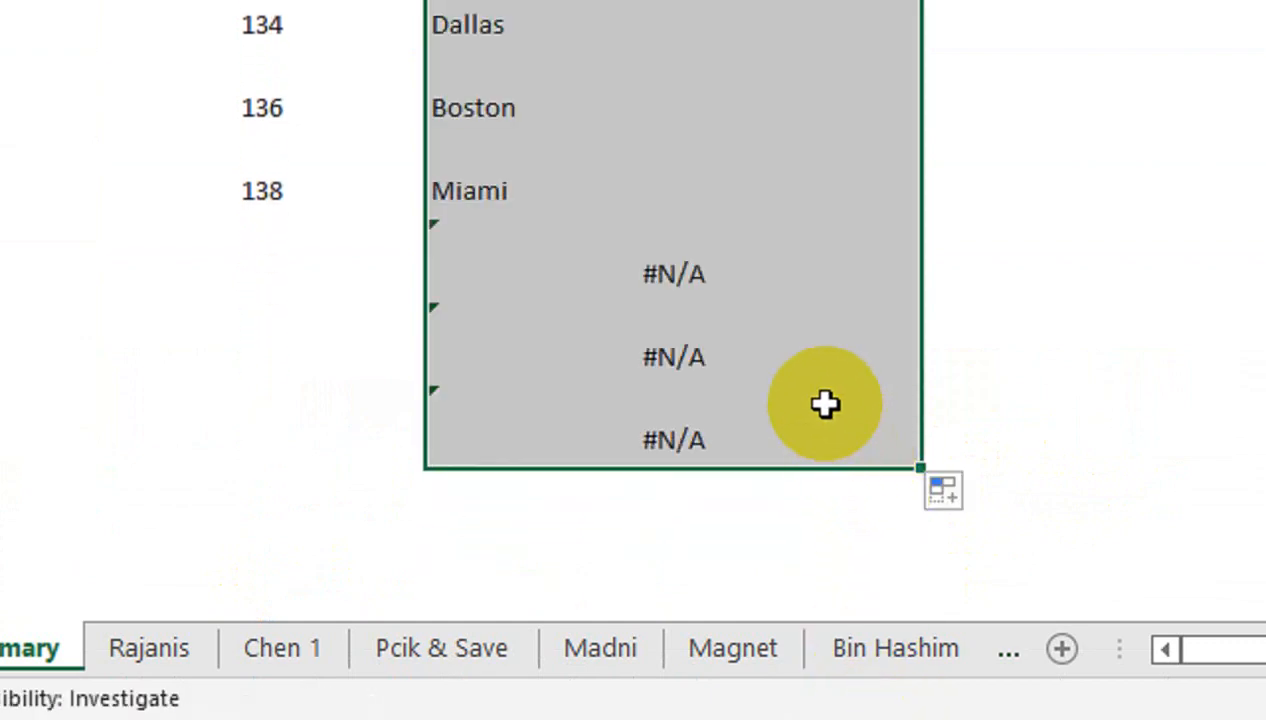
Wrap the C2 VLOOKUP formula in IFERROR with "" as the value if an error occurs
scroll(805, 375, up, 4)
click(480, 562)
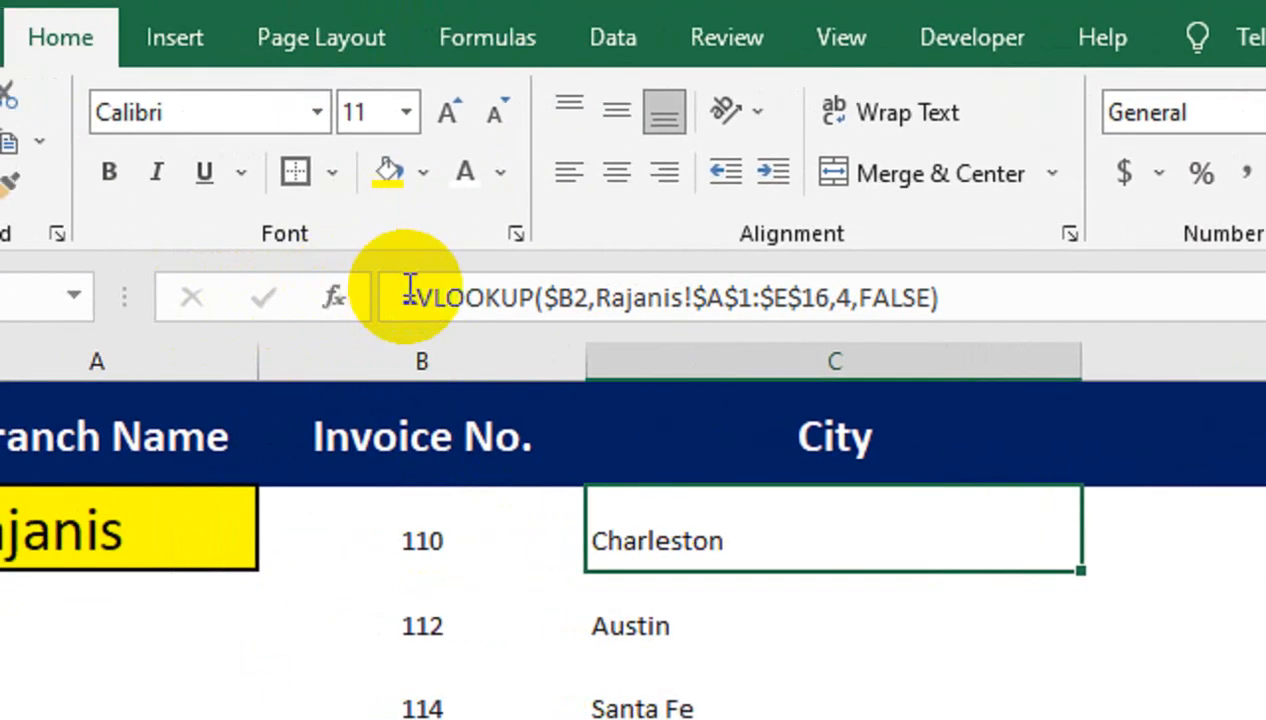
click(411, 293)
text(IF)
key(Down)
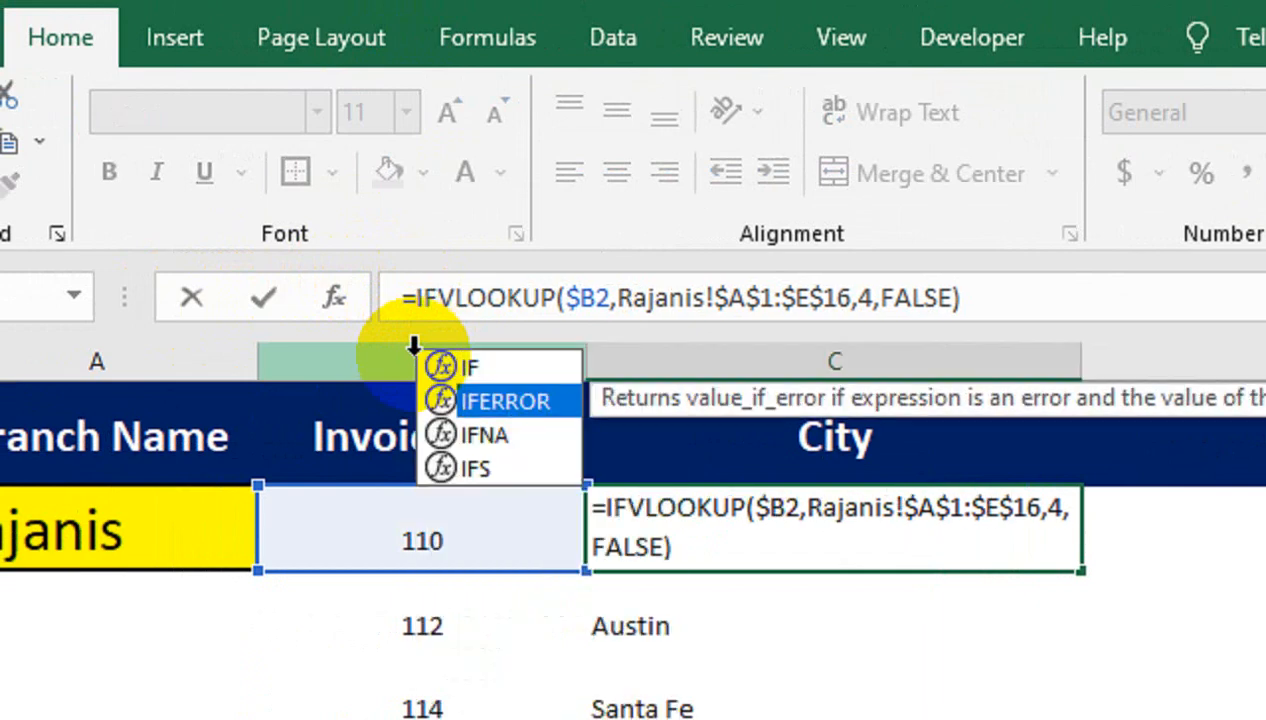
key(Tab)
click(975, 293)
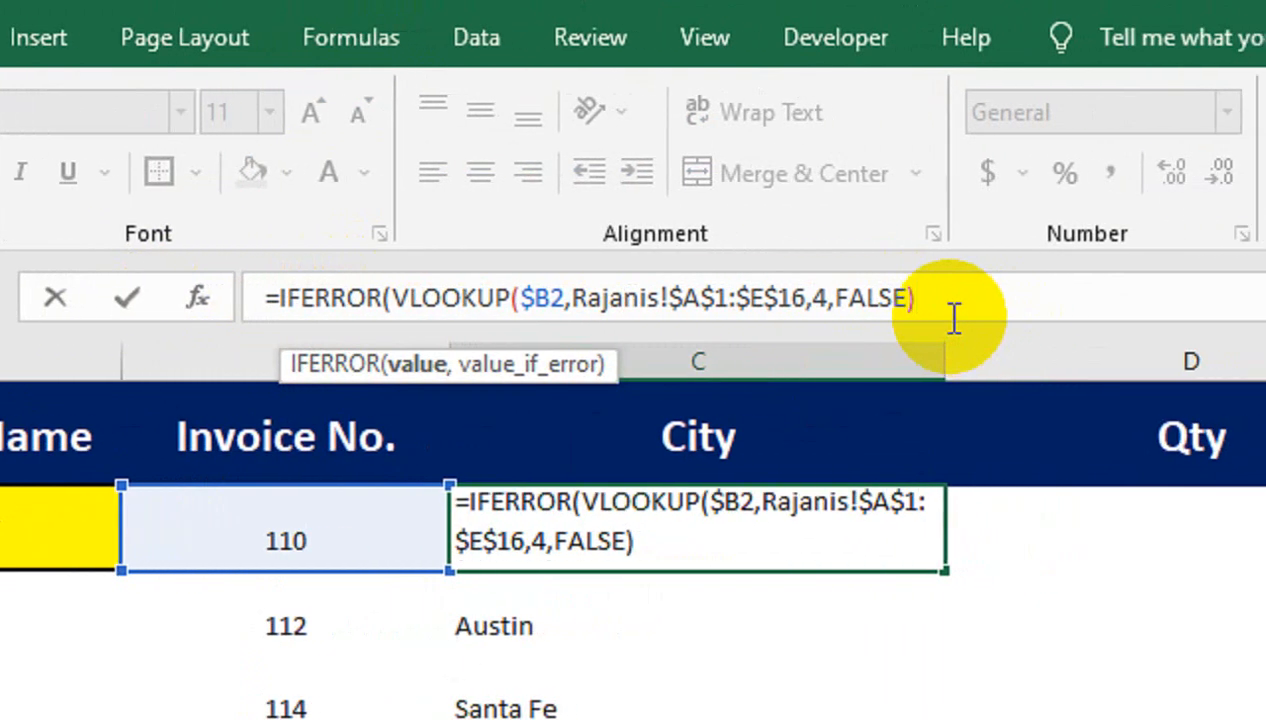
text())
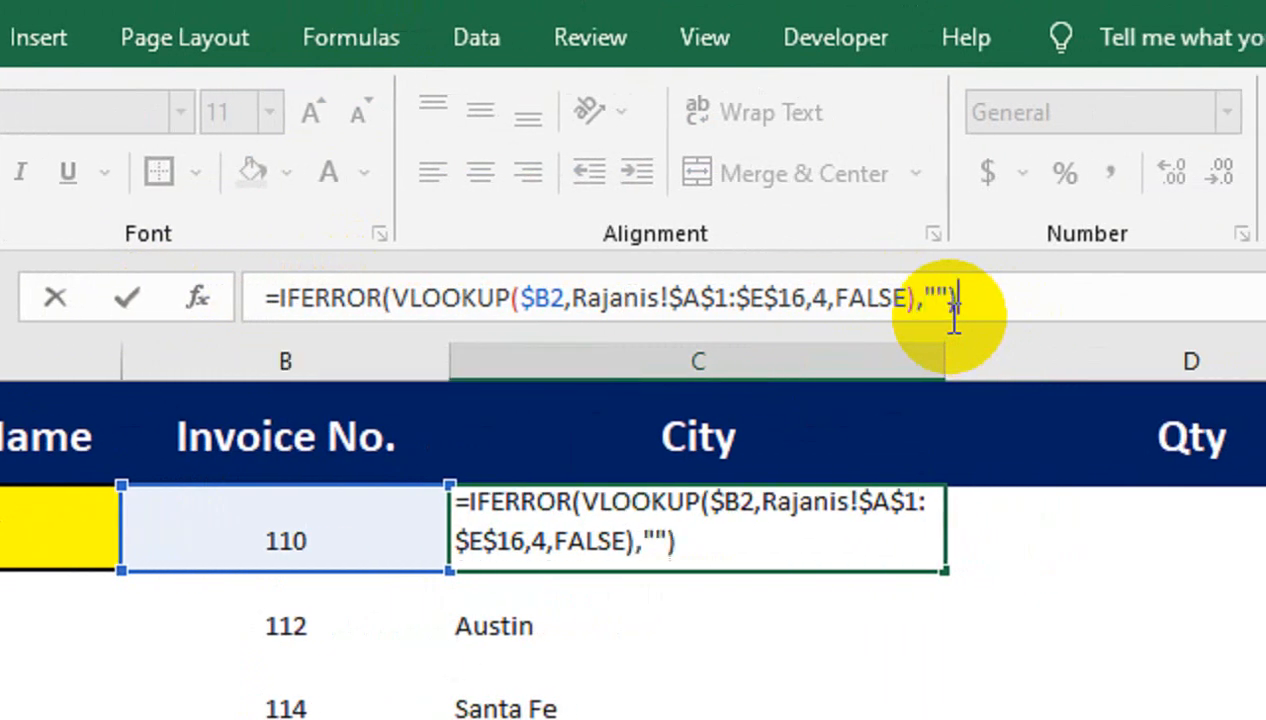
key(Return)
Fill the C2 IFERROR formula down column C over the rows that hold the earlier lookup
click(800, 509)
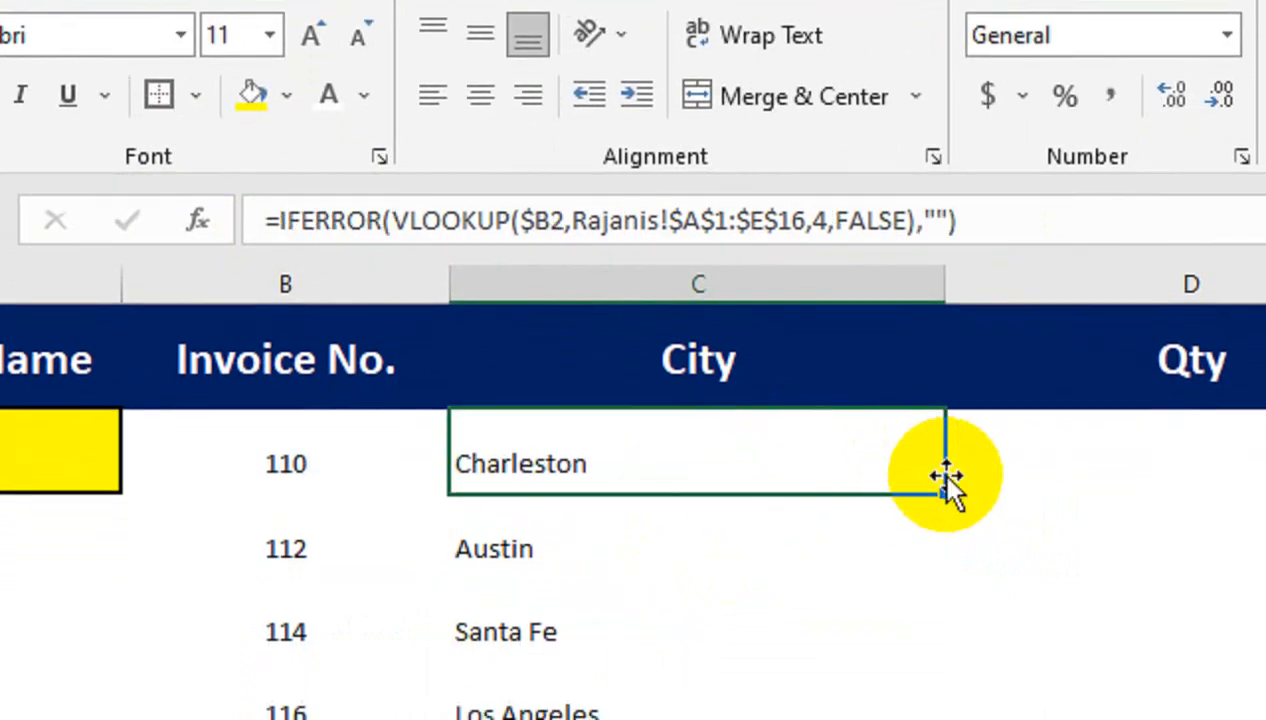
drag(948, 490, 941, 684)
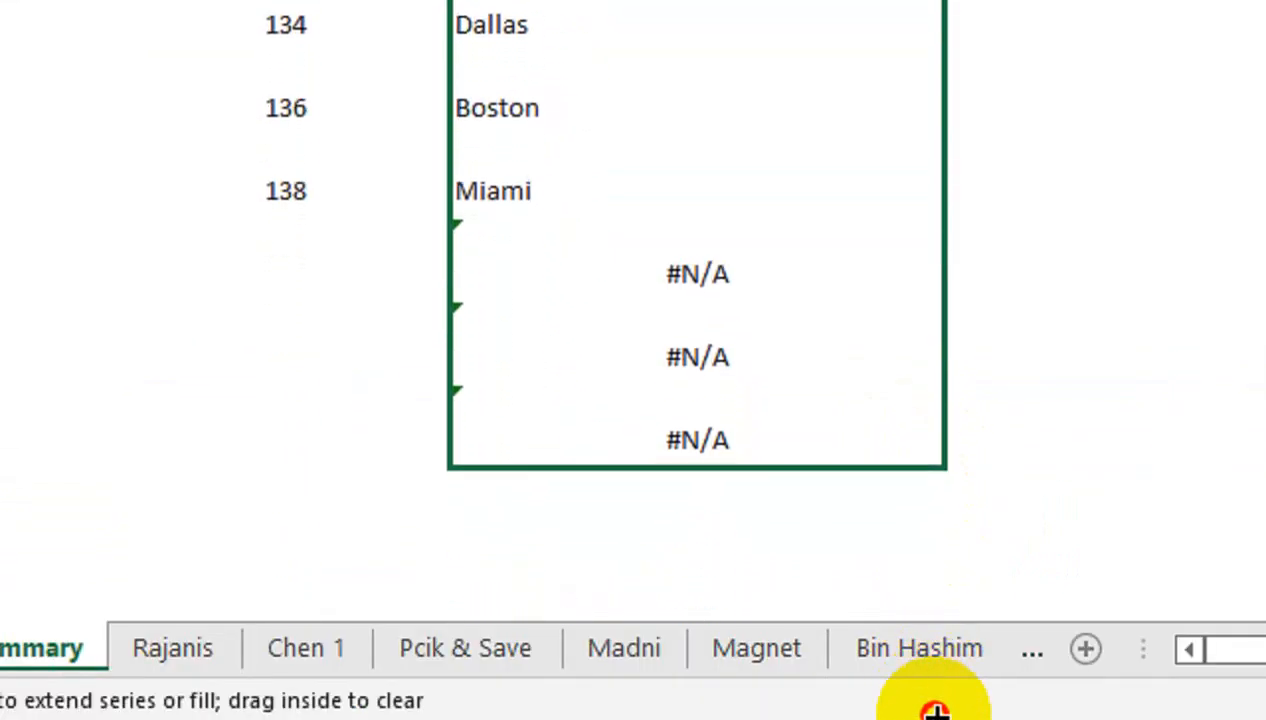
click(473, 128)
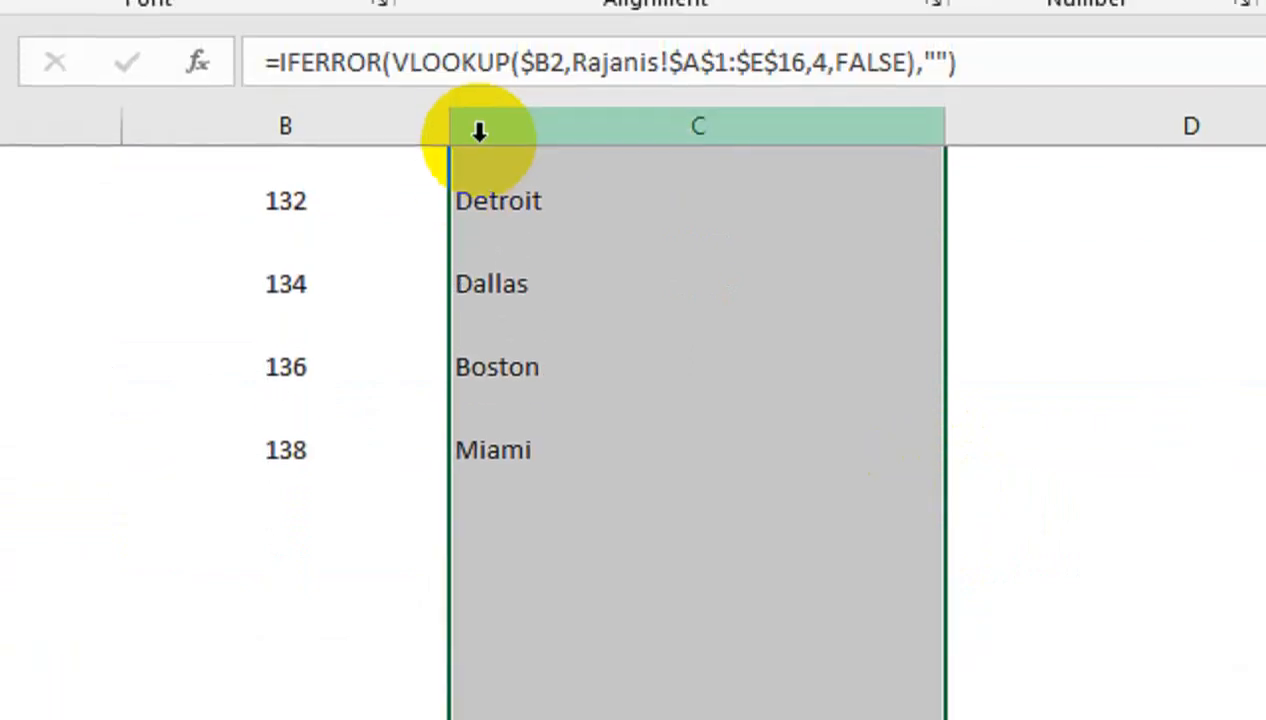
scroll(451, 328, up, 2)
scroll(450, 325, up, 2)
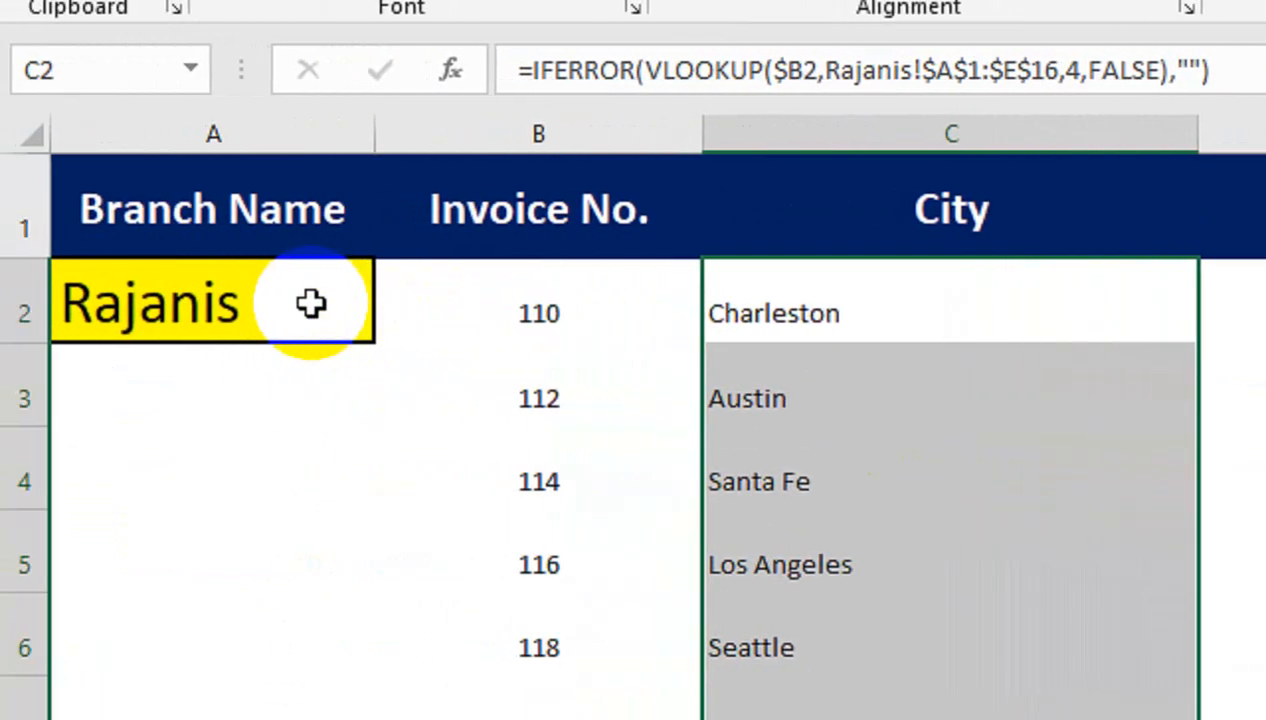
Check the C2 formula's sheet reference against the column layout of the Rajanis sheet, and return to Summary
click(311, 304)
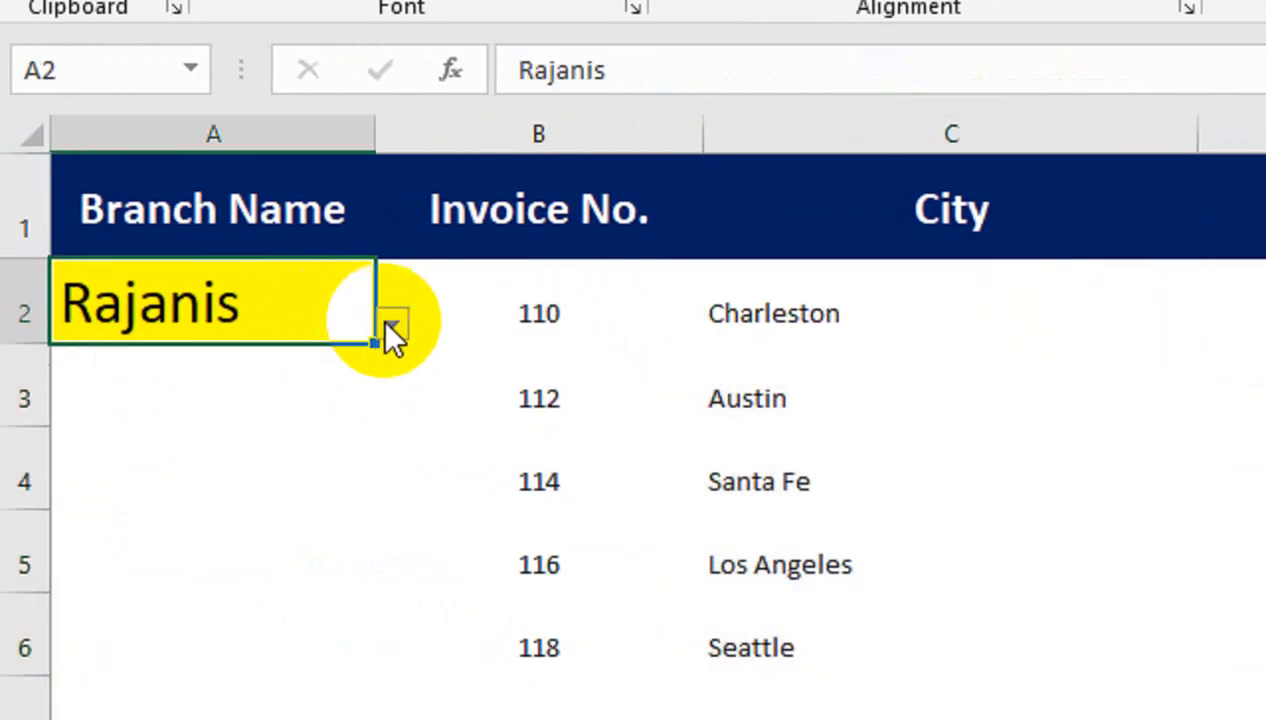
click(862, 294)
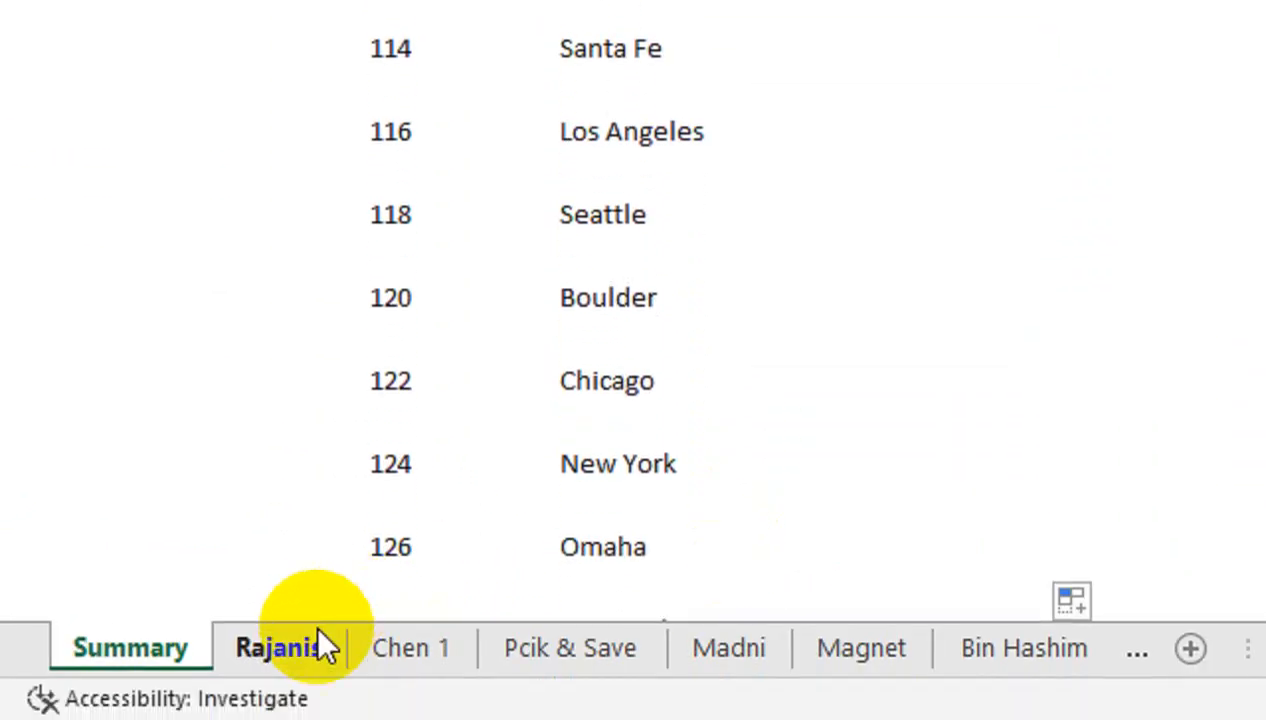
click(318, 643)
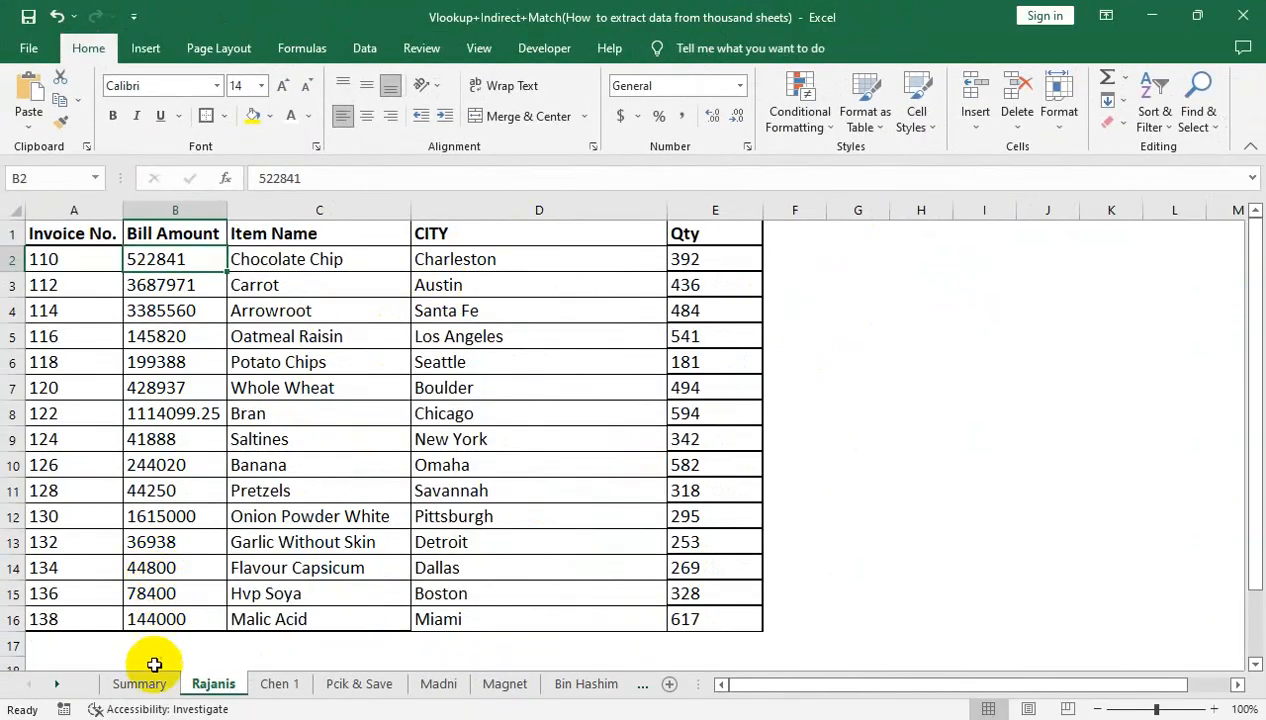
click(154, 668)
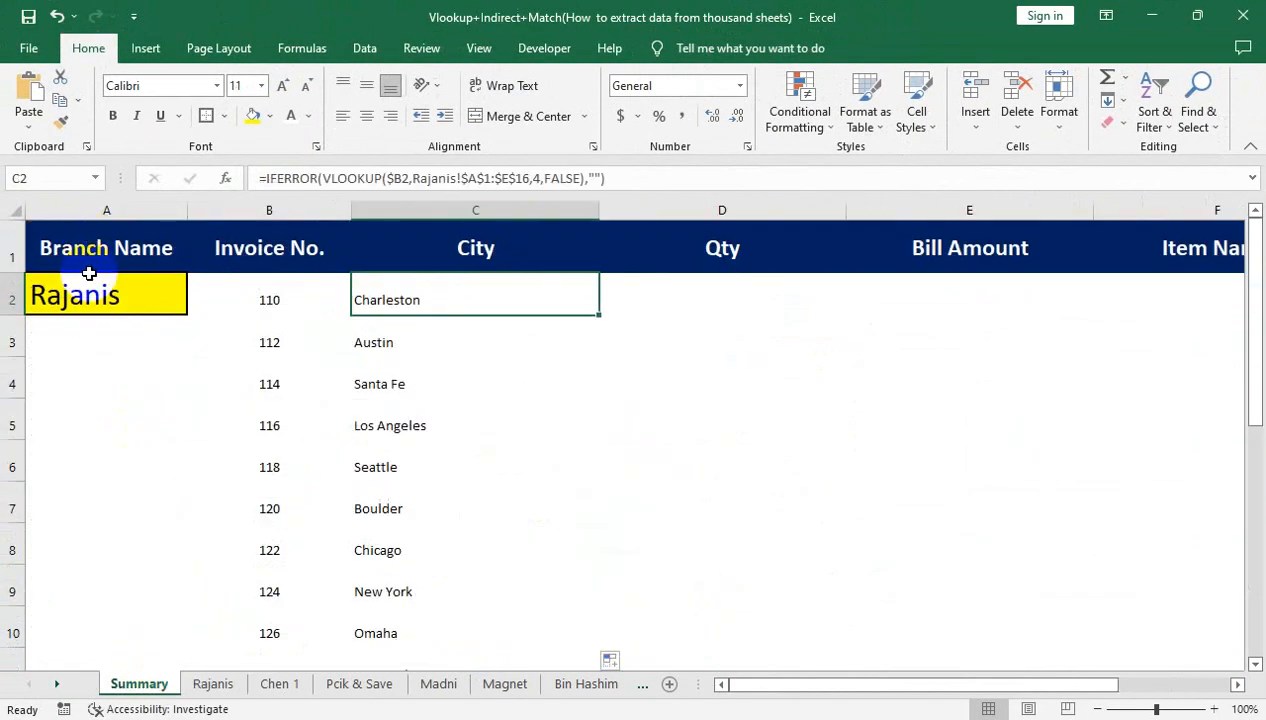
Set the branch in A2 to Chen 1
click(100, 297)
click(197, 313)
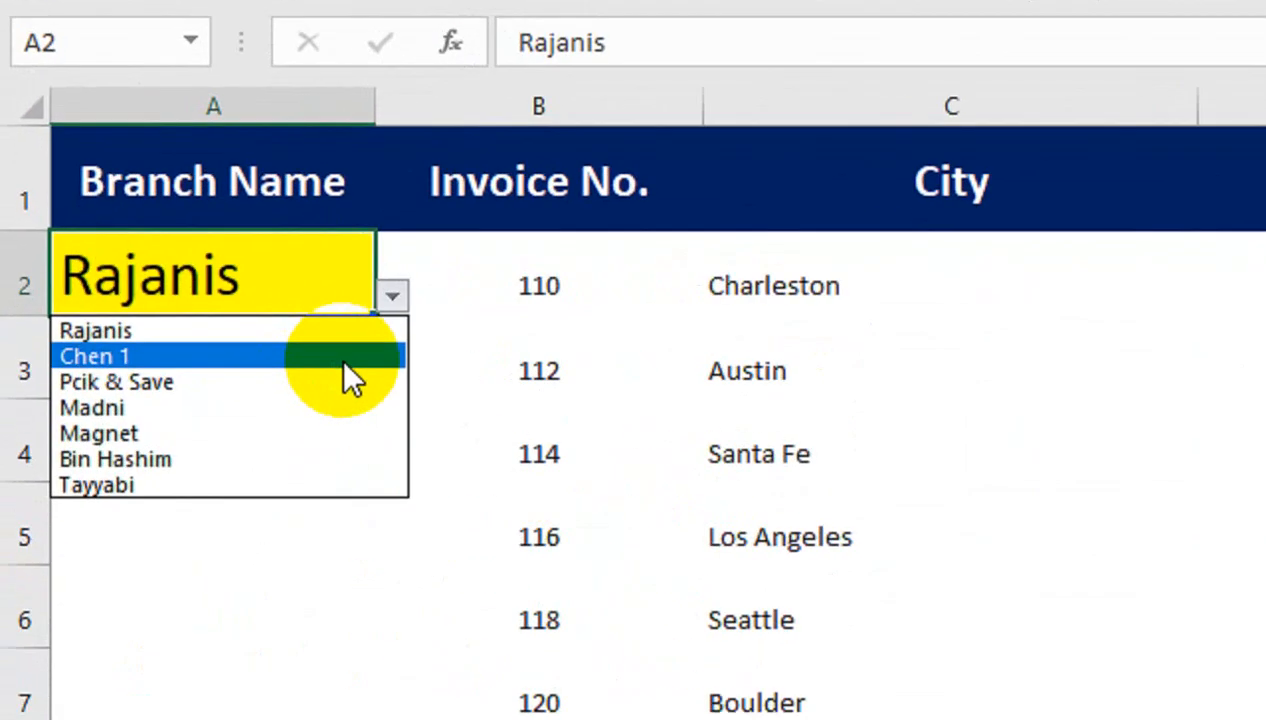
click(178, 335)
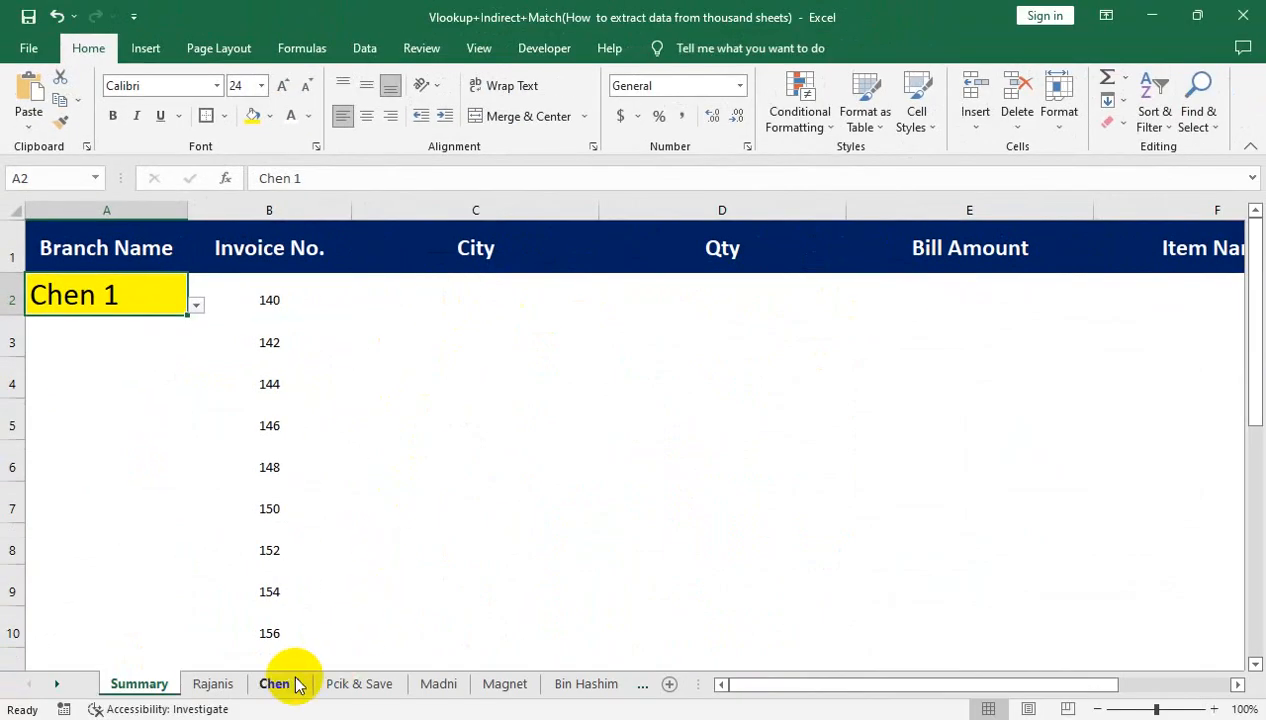
Check where the CITY column sits on the Chen 1 sheet, and compare it with the C2 formula on Summary
click(290, 683)
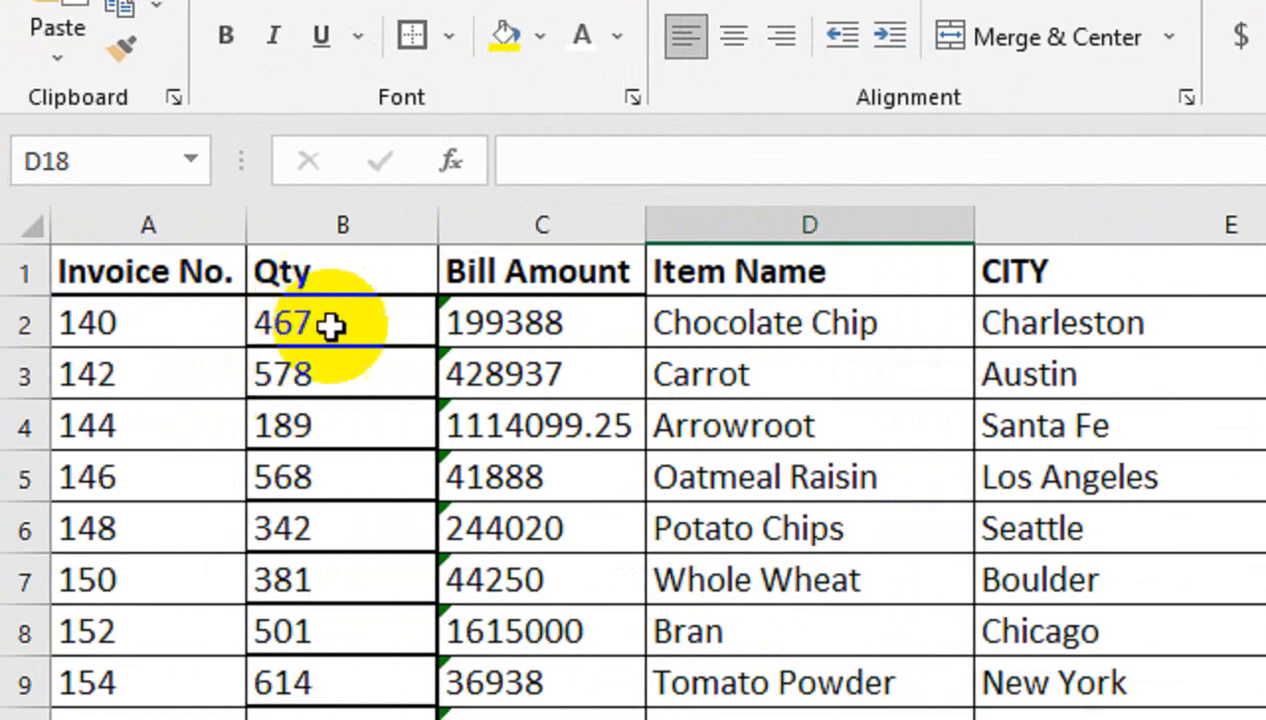
click(1040, 272)
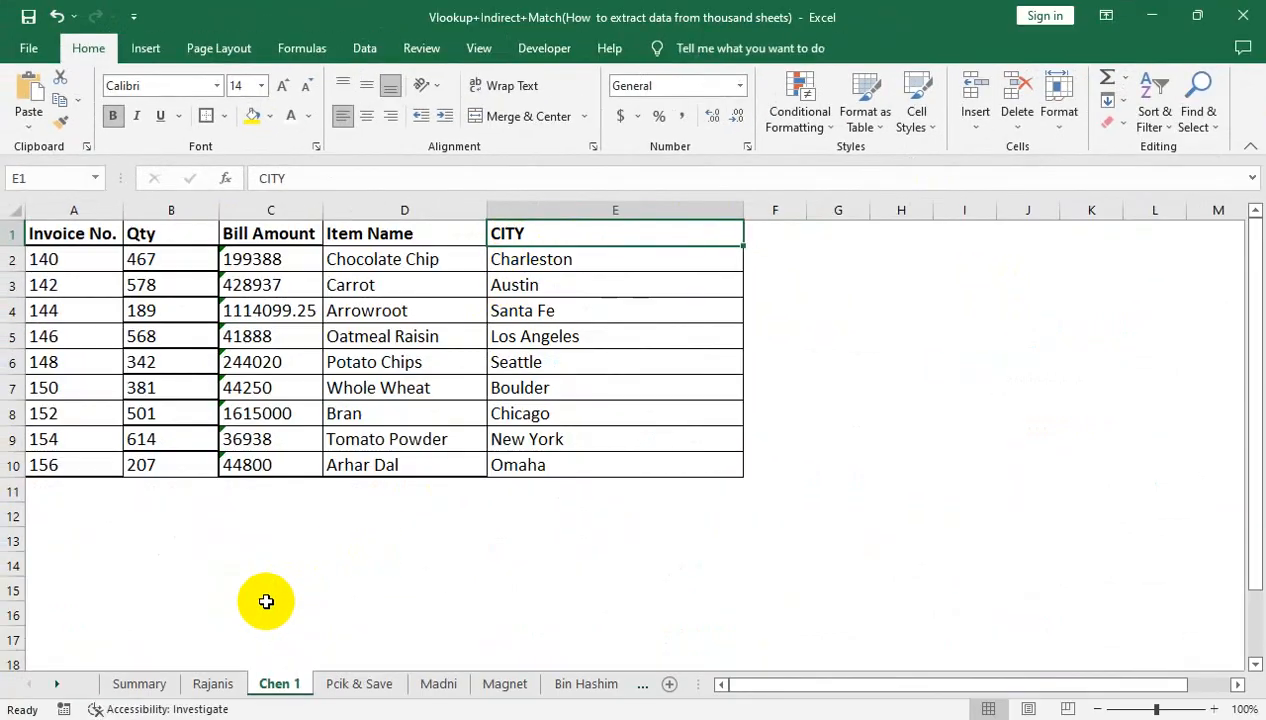
click(158, 686)
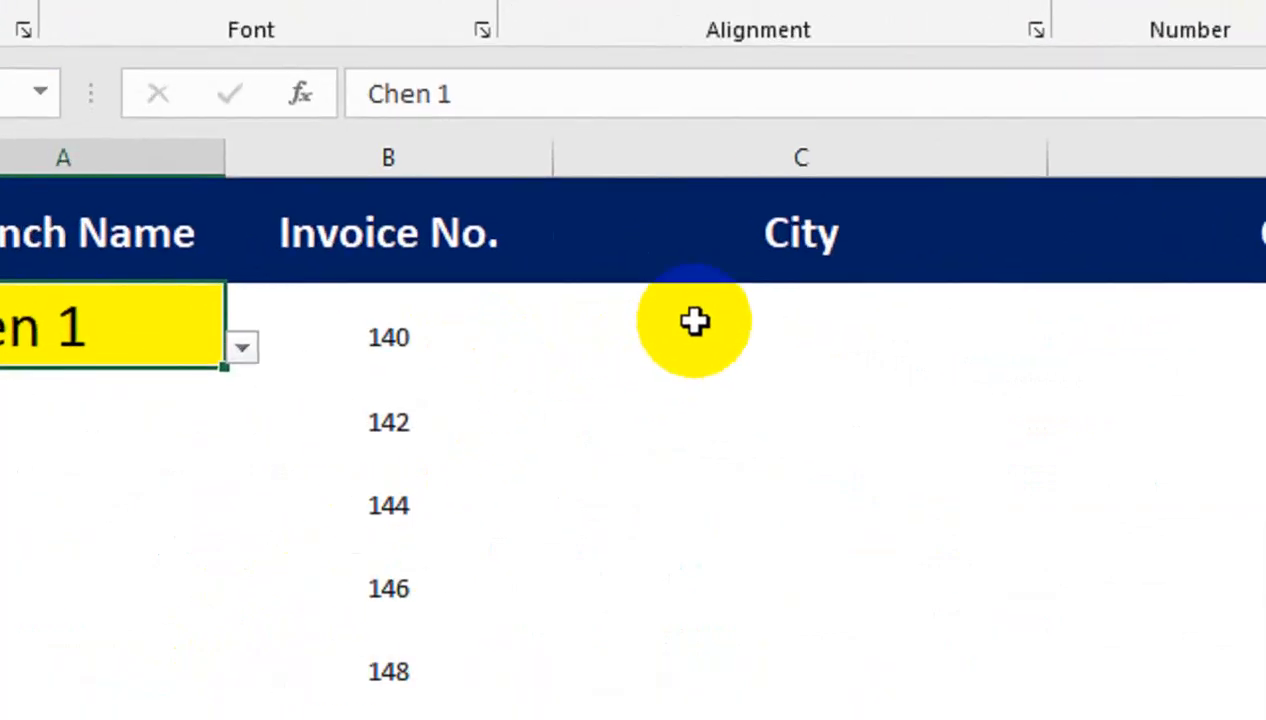
click(423, 283)
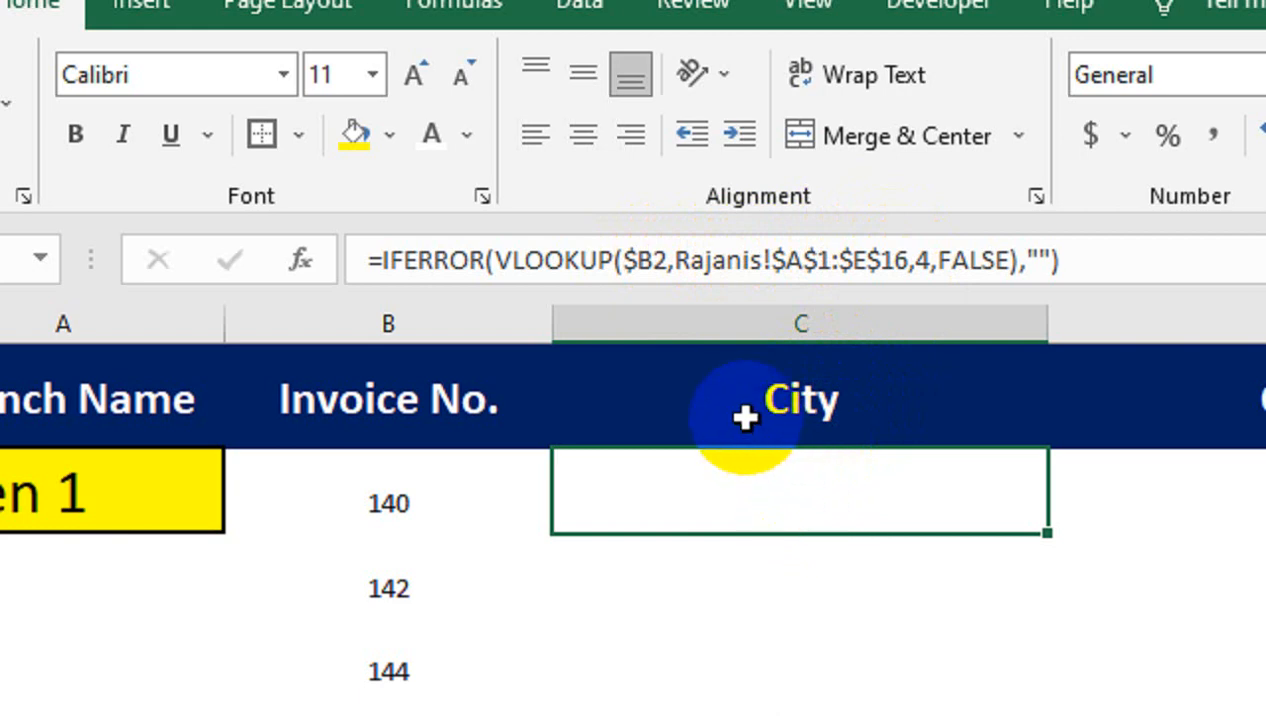
Replace the Rajanis sheet name in the C2 VLOOKUP table array with an opening INDIRECT function
click(773, 260)
drag(762, 260, 680, 262)
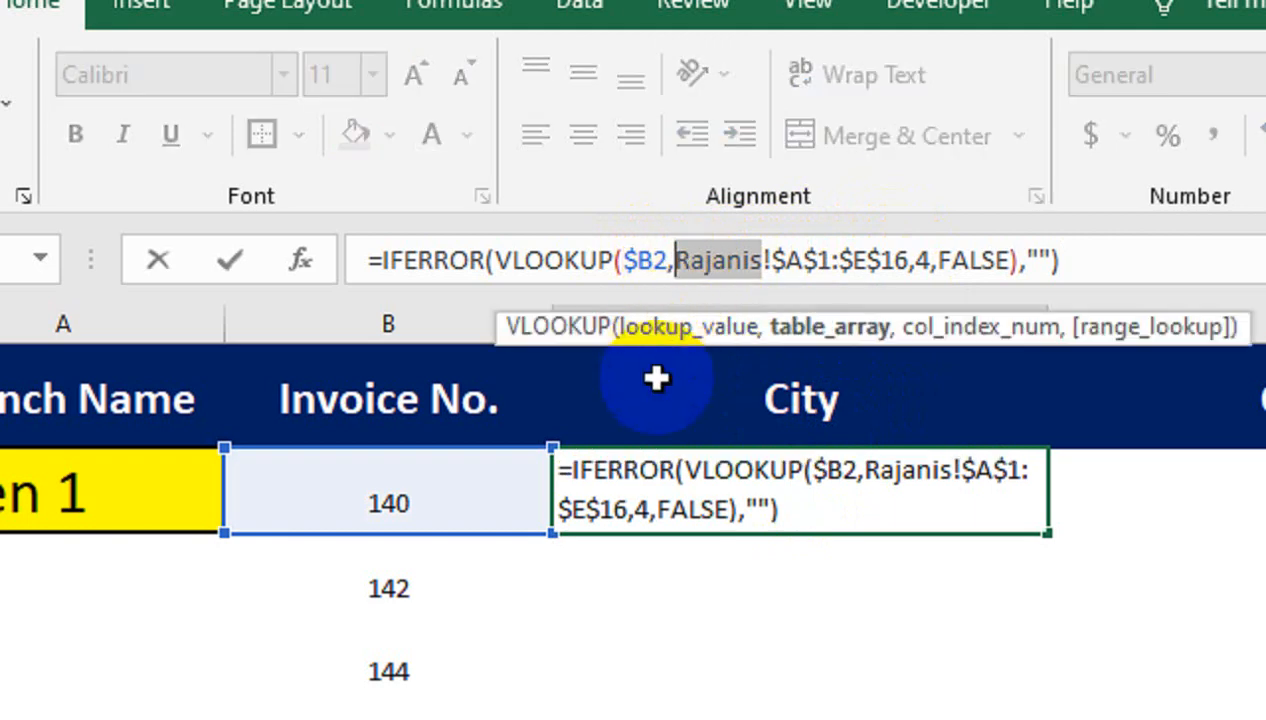
text(=)
key(BackSpace)
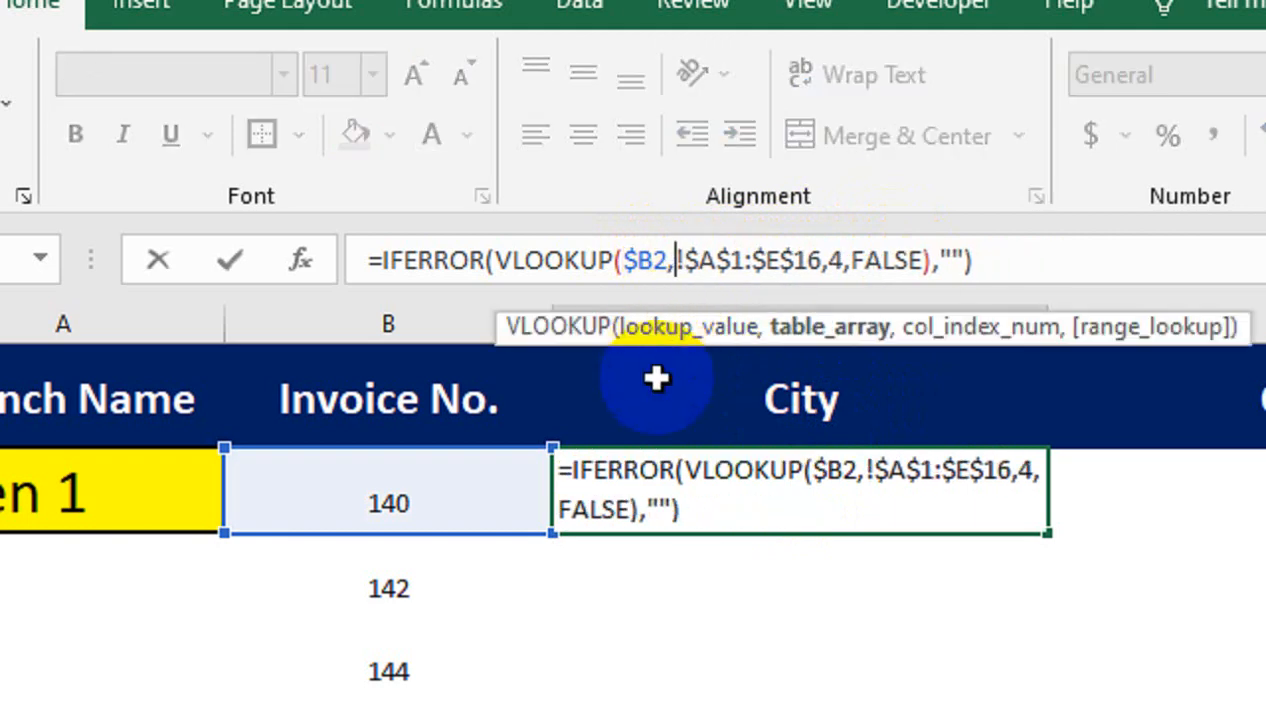
text(IN)
key(Down)
key(Tab)
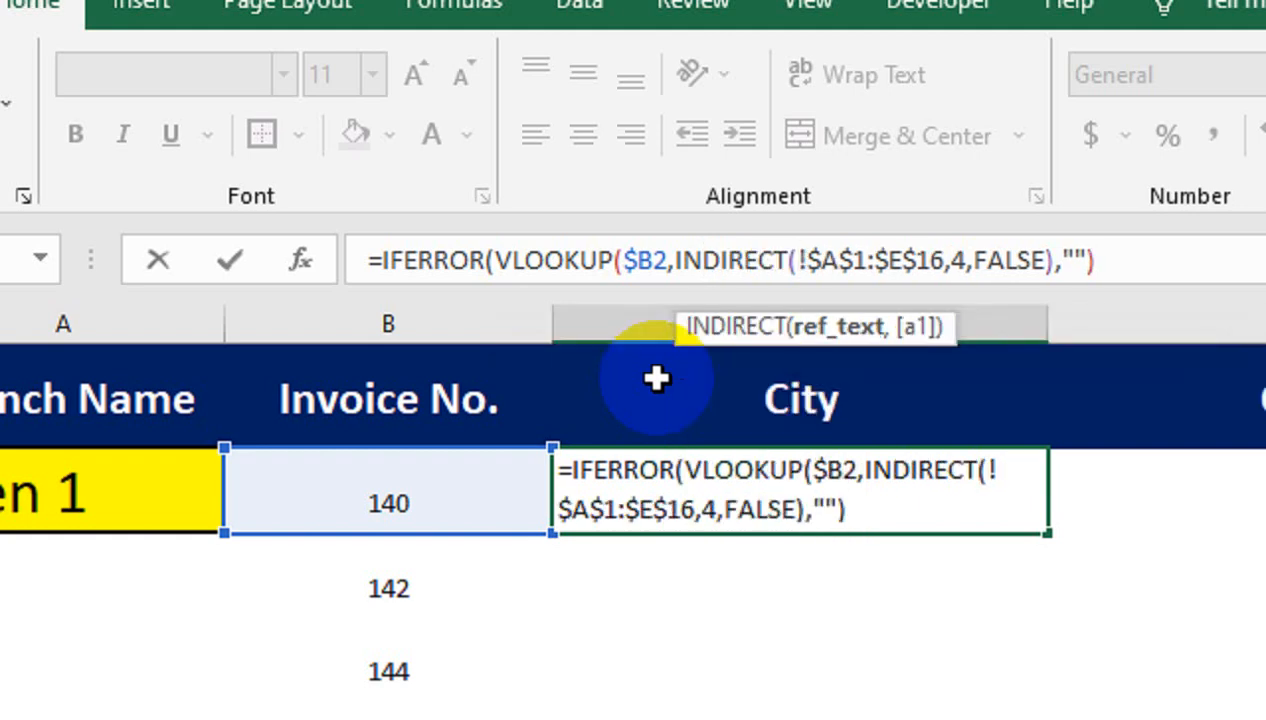
Complete the table array in the C2 formula as INDIRECT($A2&"!$A$1:$E$16"), with column A locked
click(253, 489)
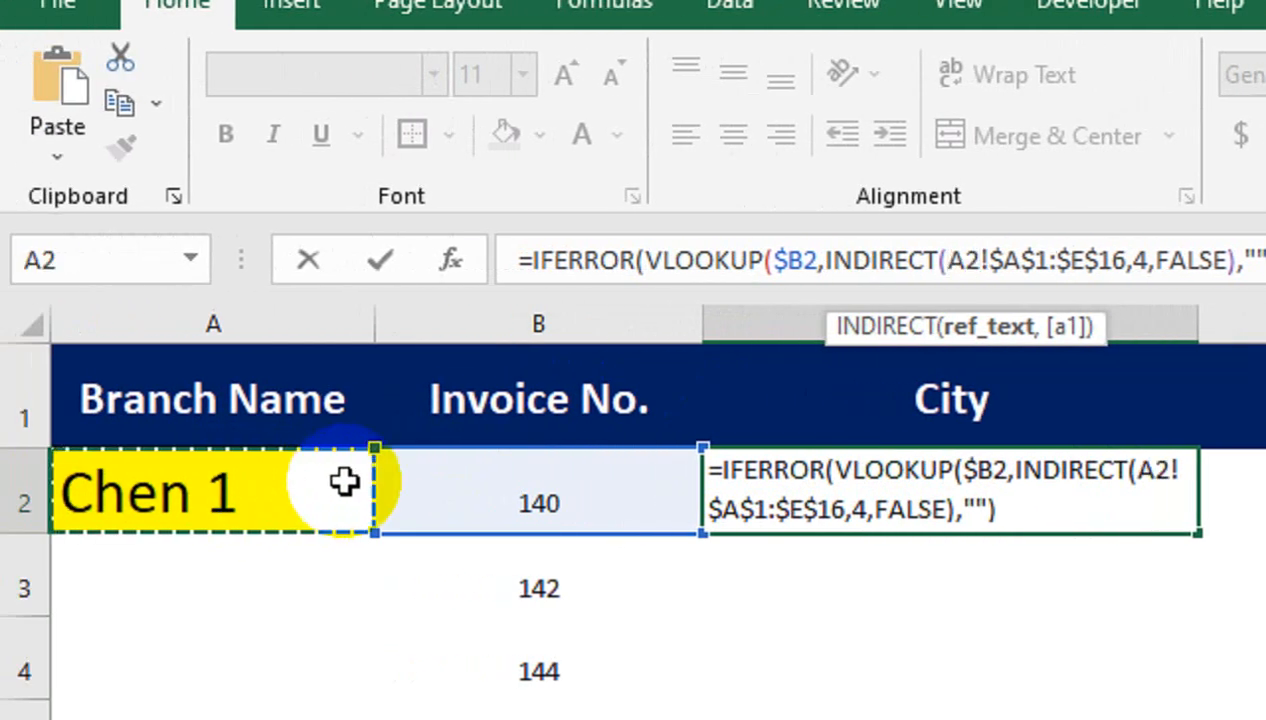
text(&)
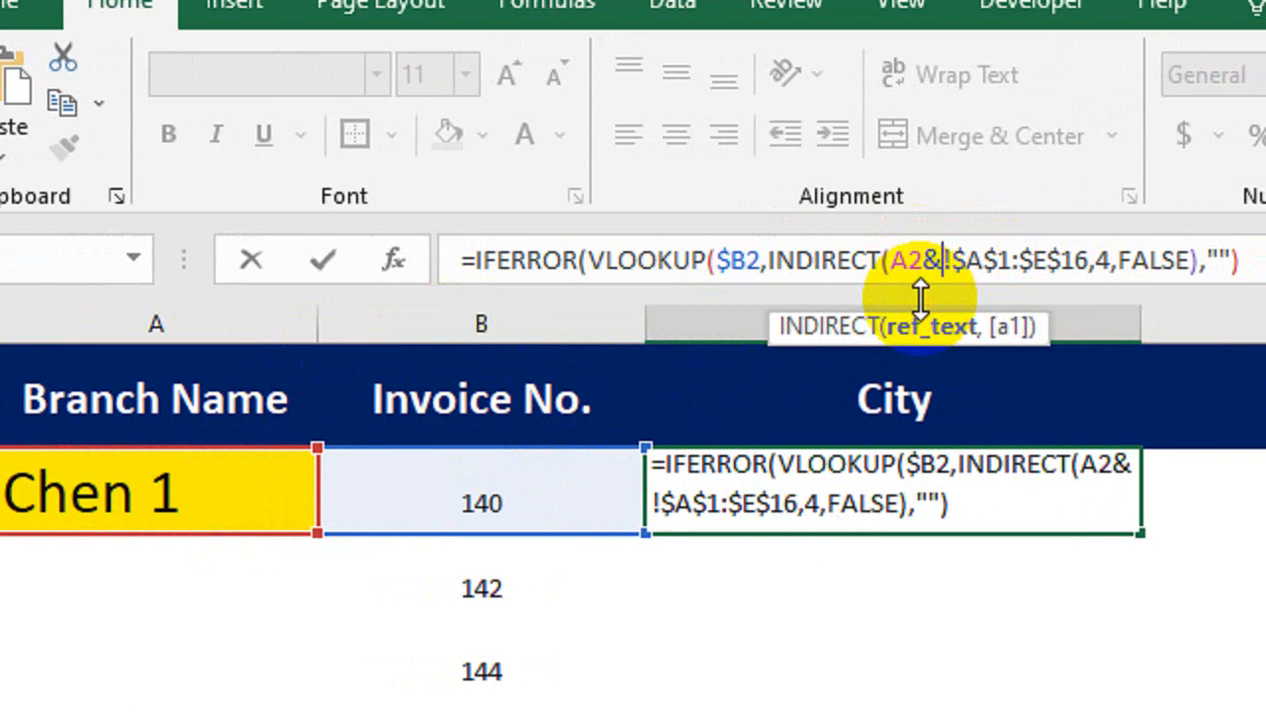
text(")
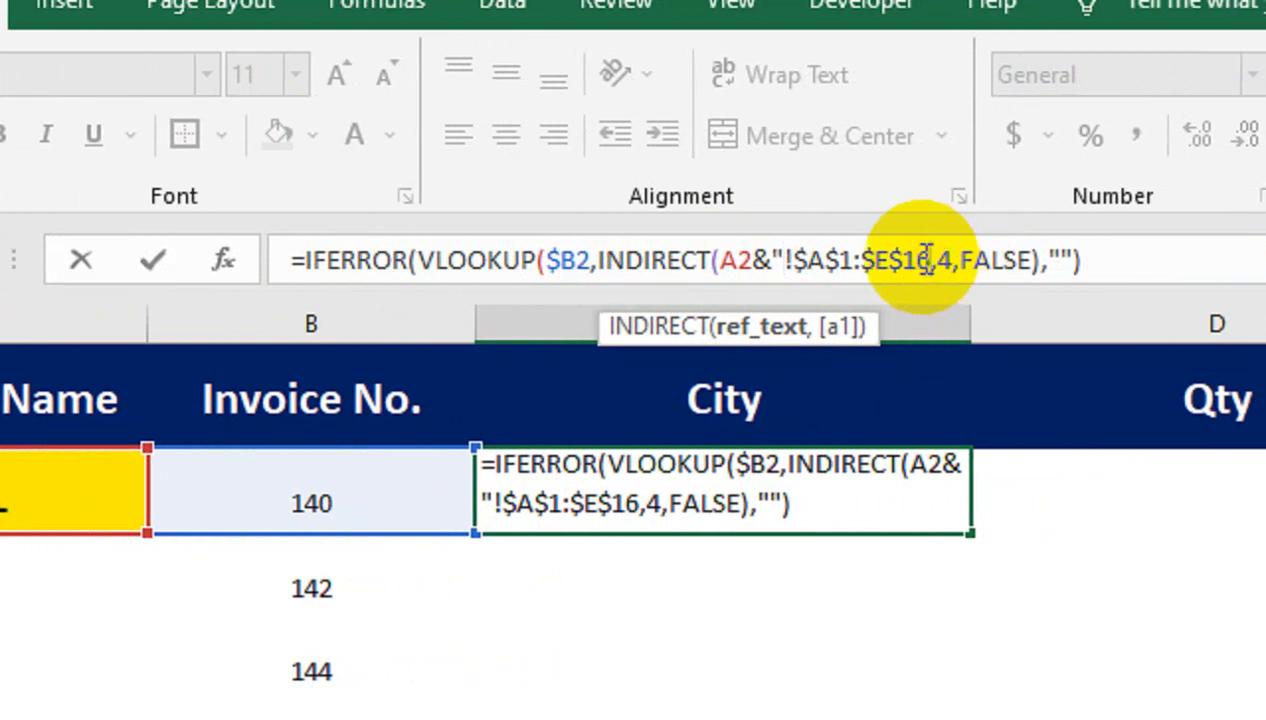
click(928, 260)
text(")
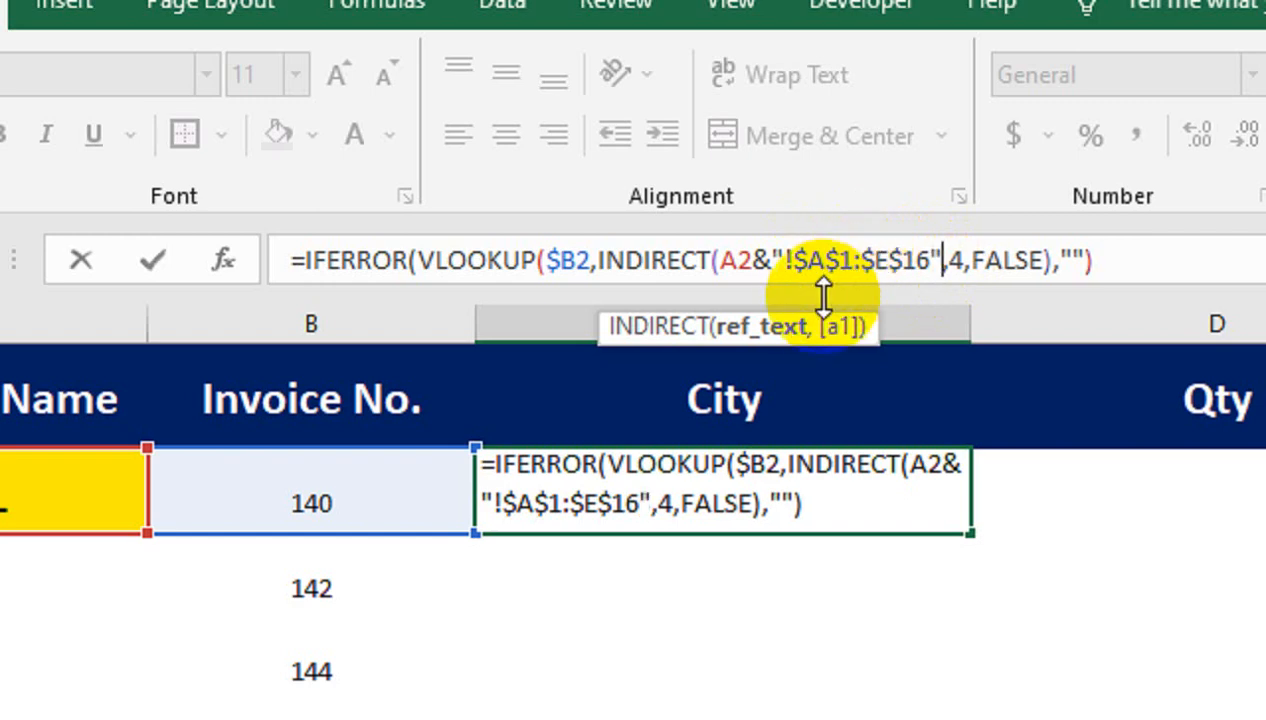
text())
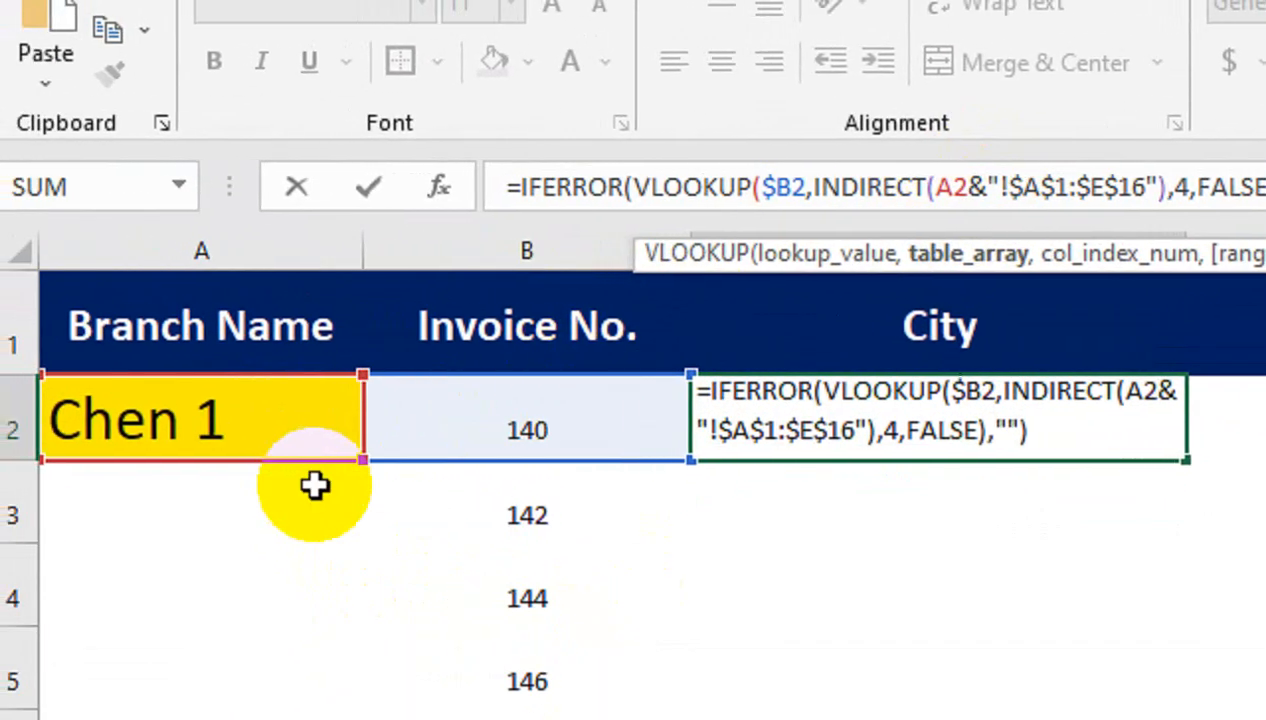
click(939, 202)
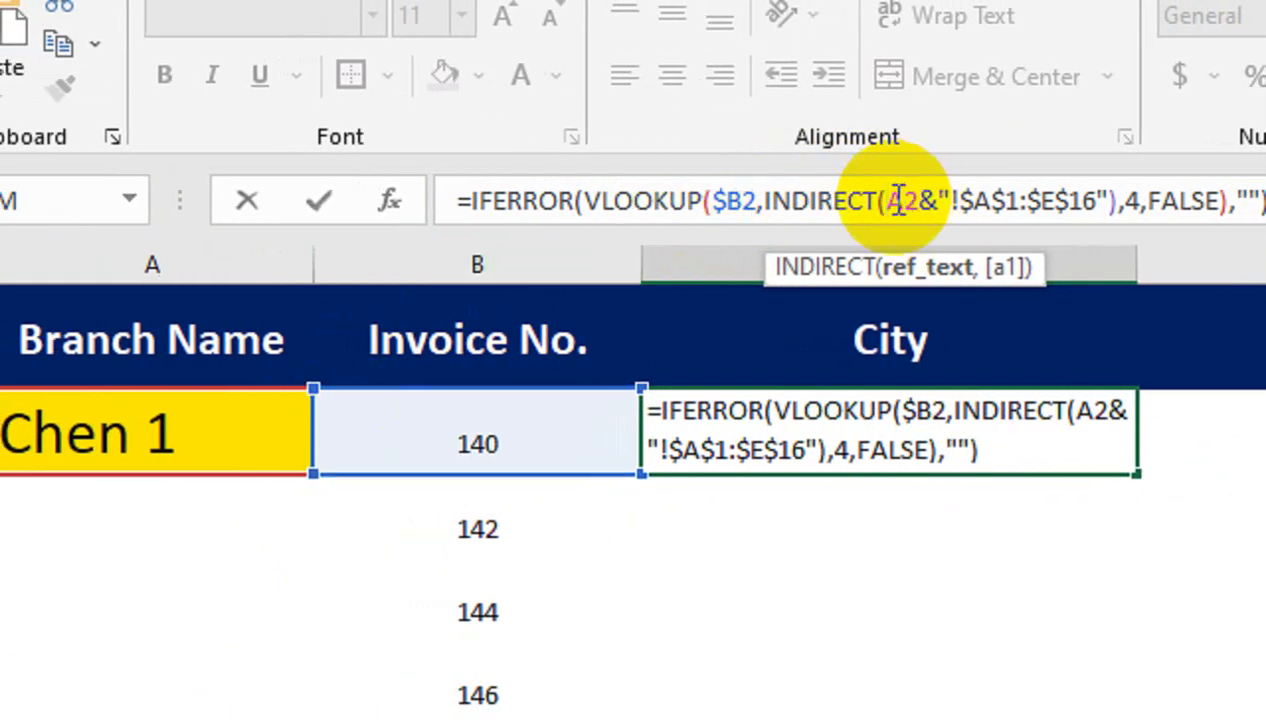
text($)
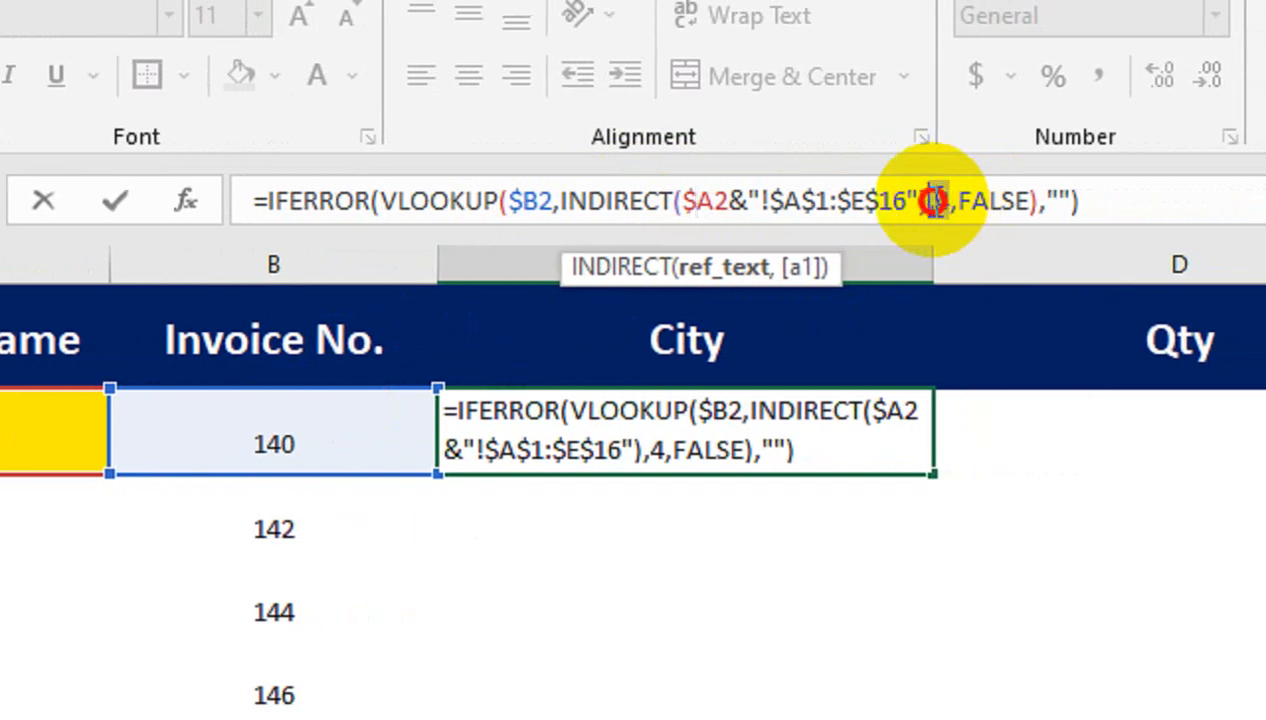
Replace the column index 4 in the C2 VLOOKUP with a MATCH function that looks up C$1
click(942, 200)
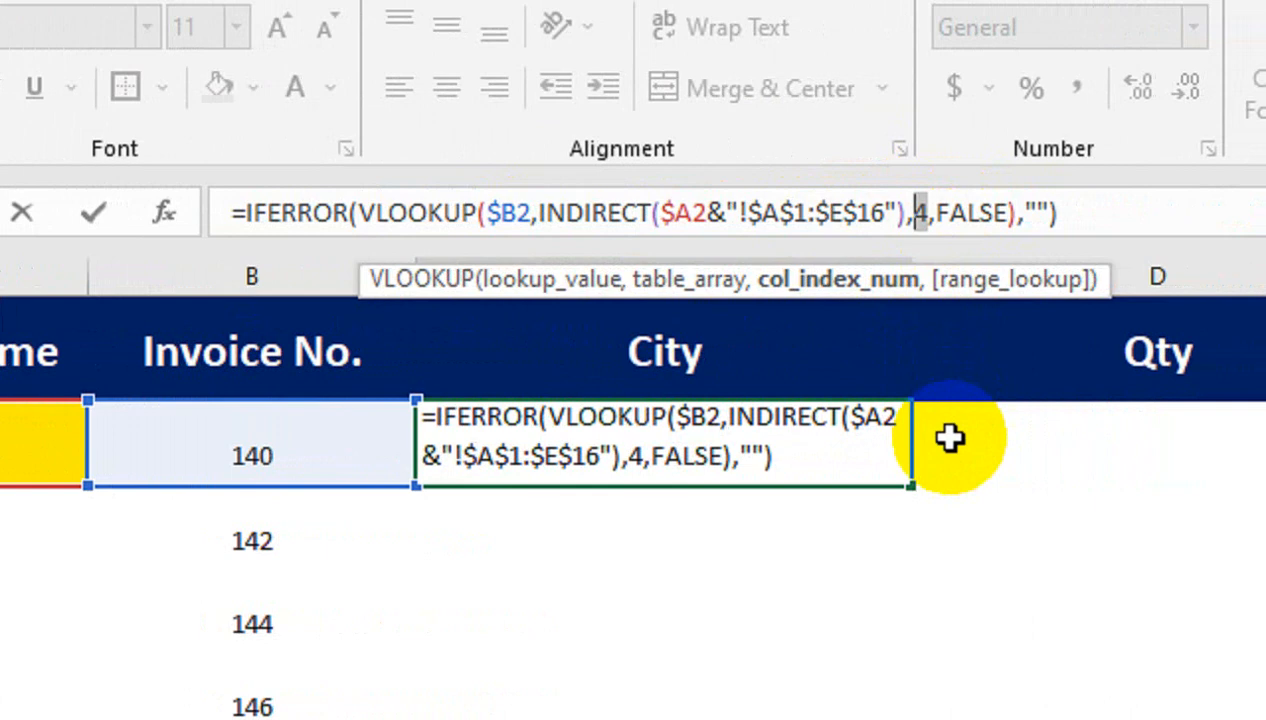
text(MA)
key(Tab)
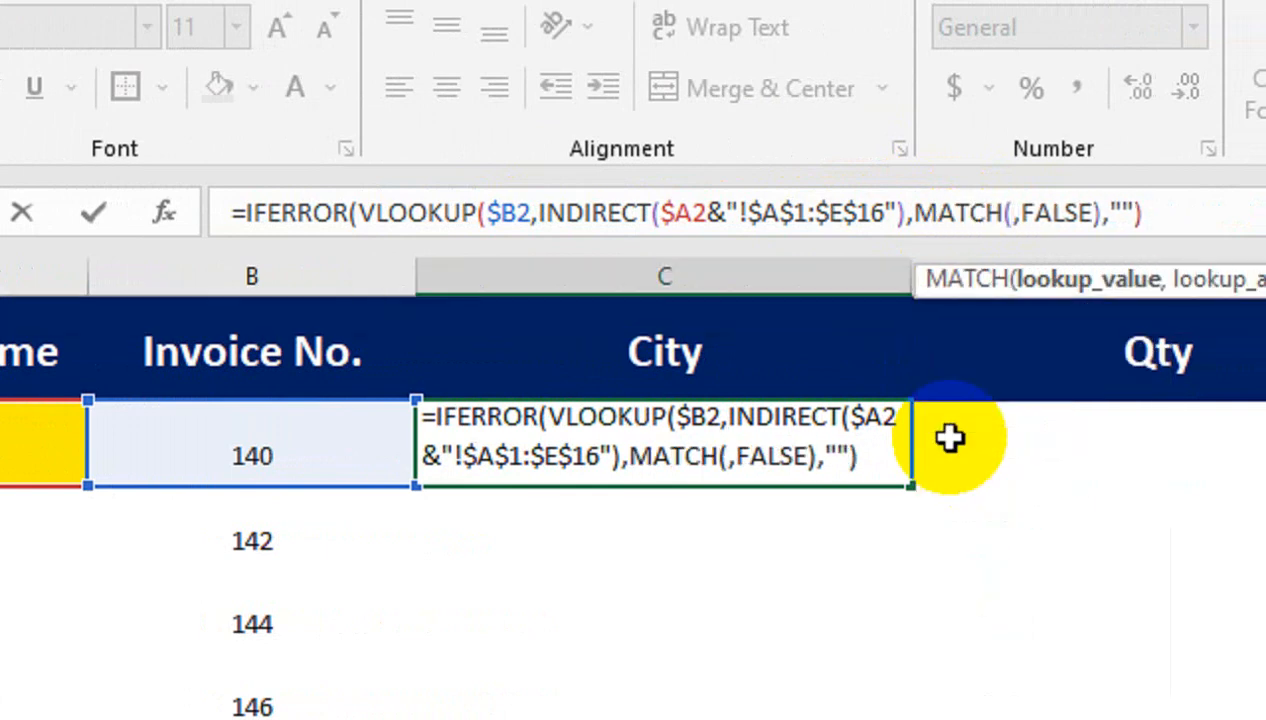
click(735, 350)
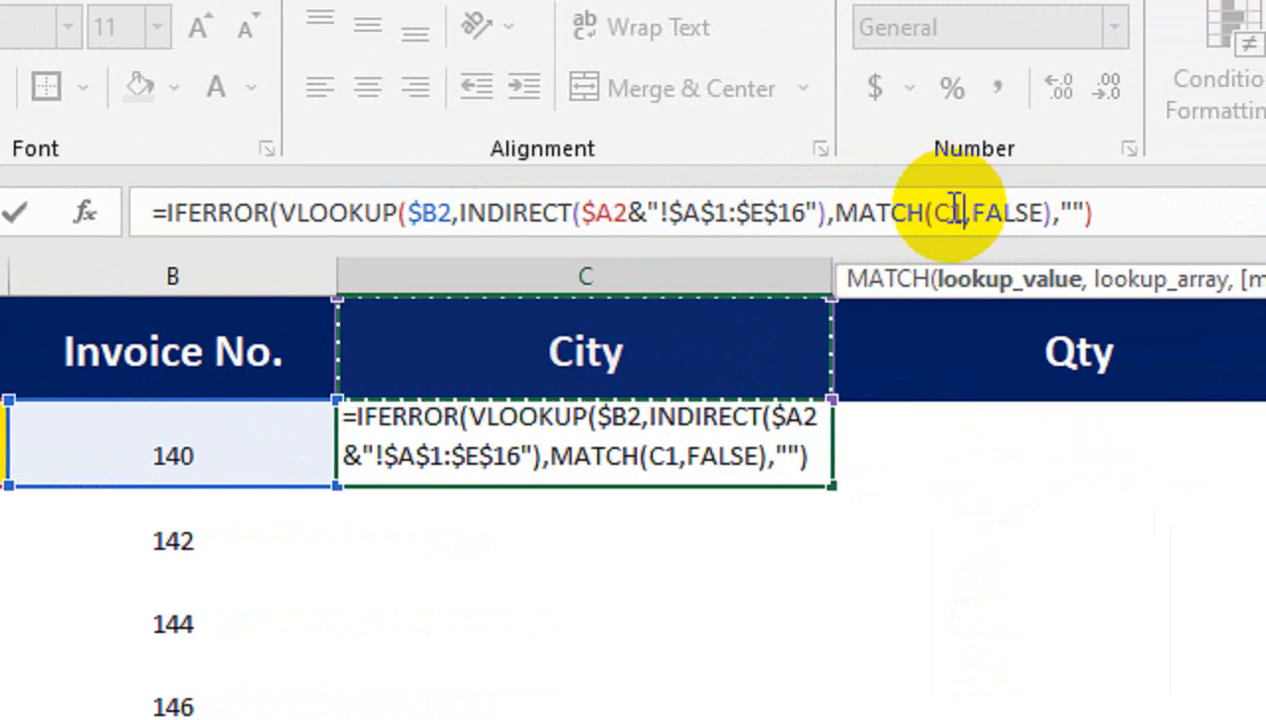
key(F4)
key(F4)
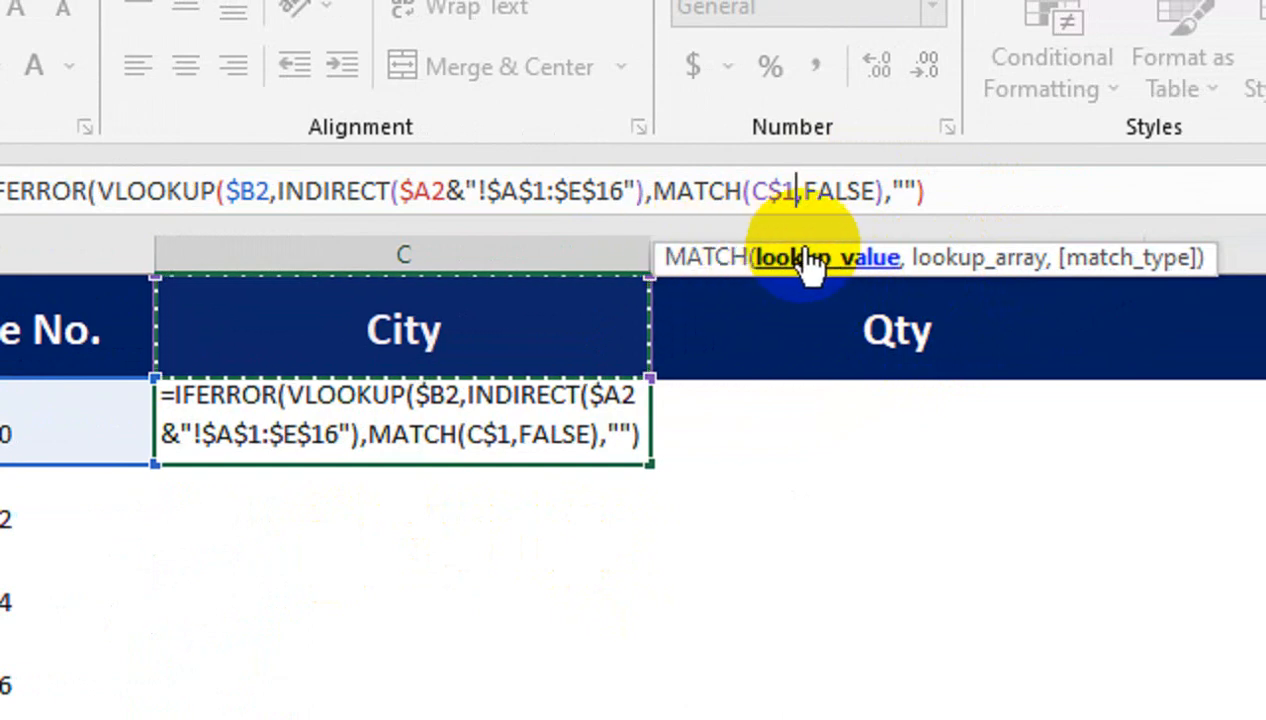
click(795, 190)
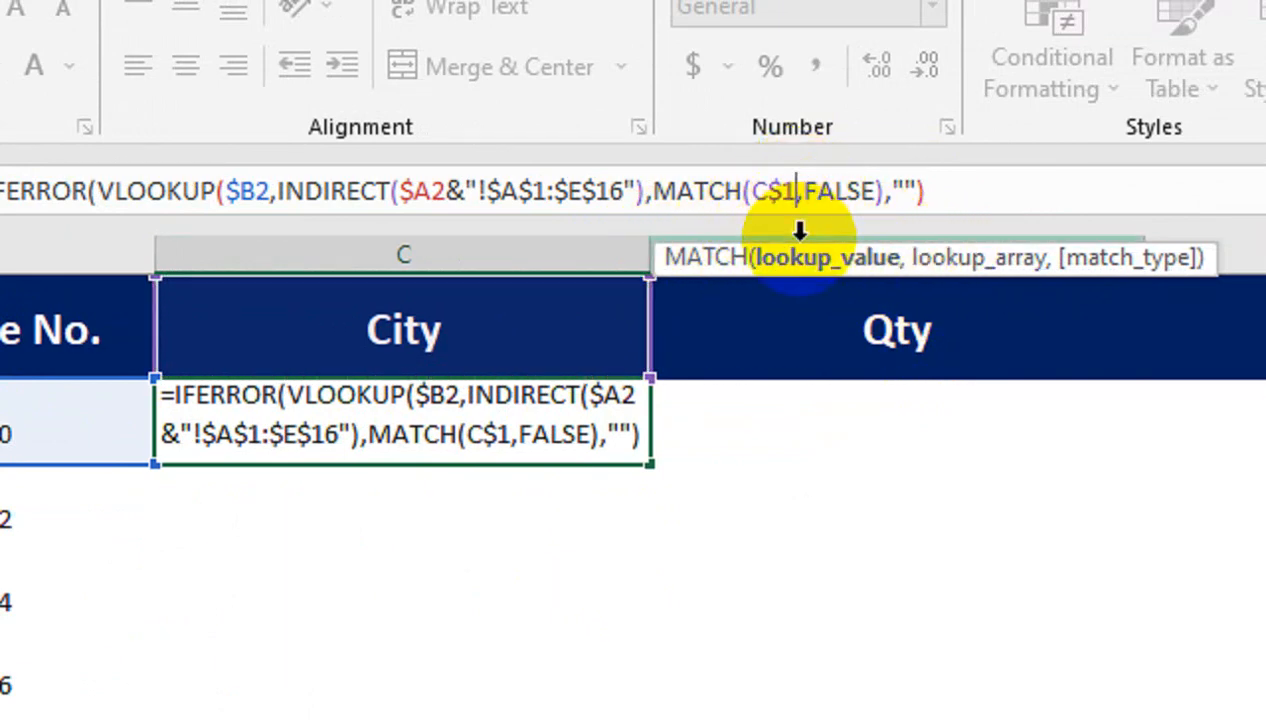
text(,)
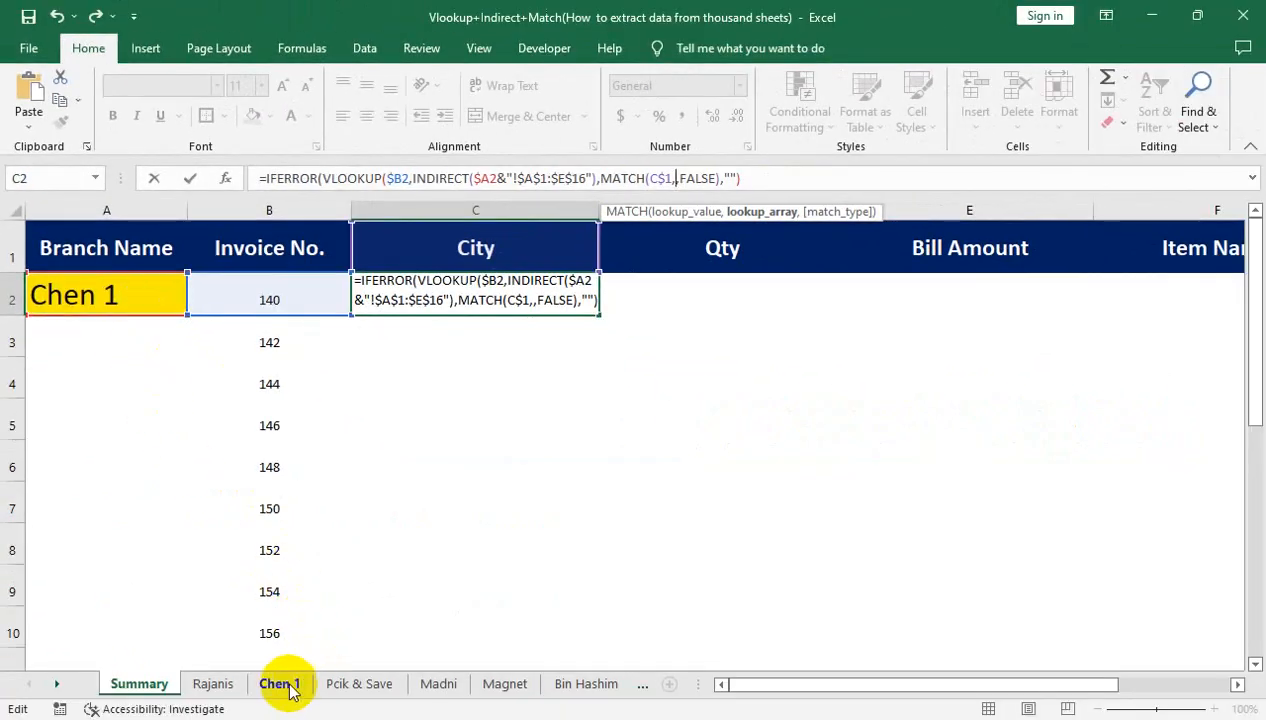
Set the MATCH lookup array to the header range $A$1:$E$1 on the Chen 1 sheet with exact match 0, and close MATCH
click(280, 684)
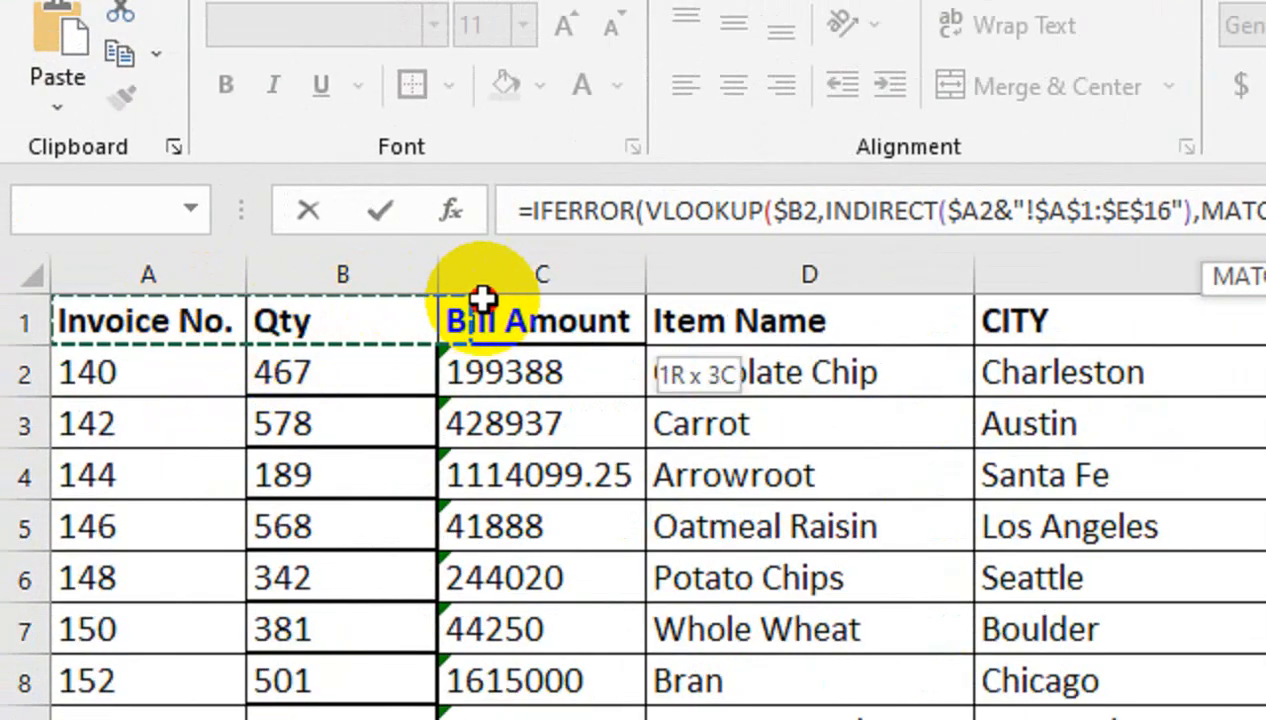
drag(483, 298, 1073, 302)
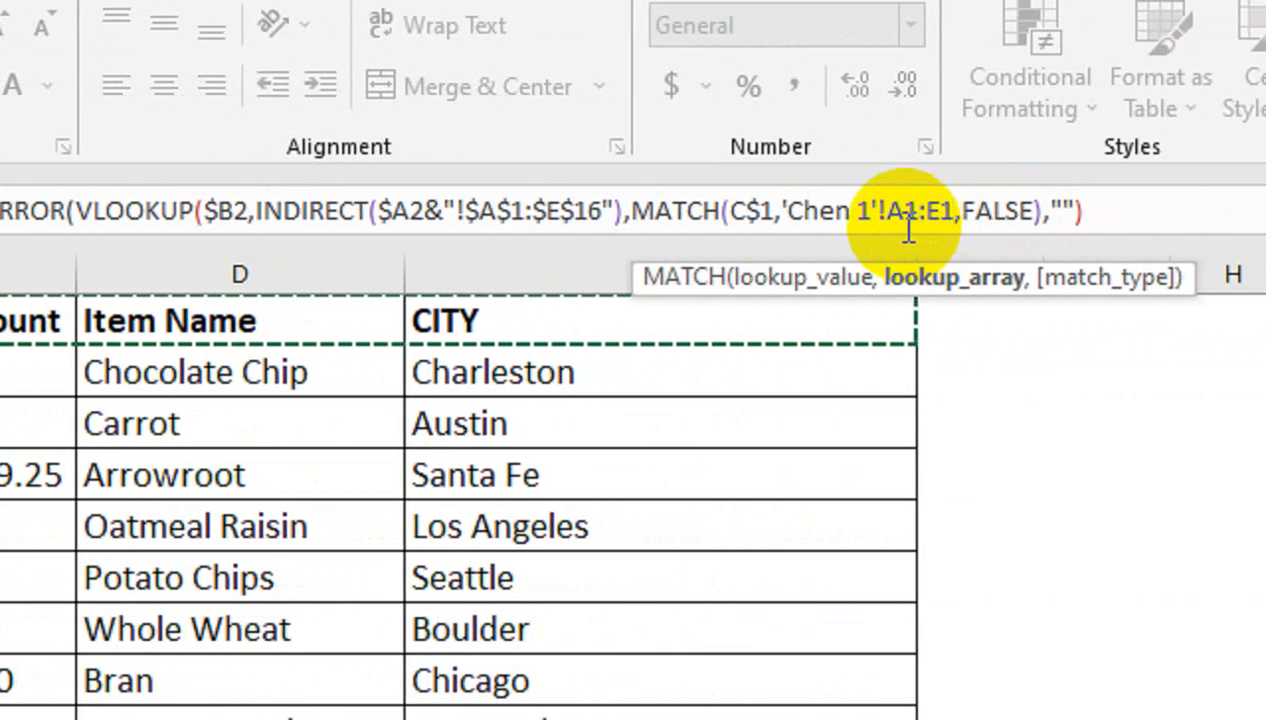
key(F4)
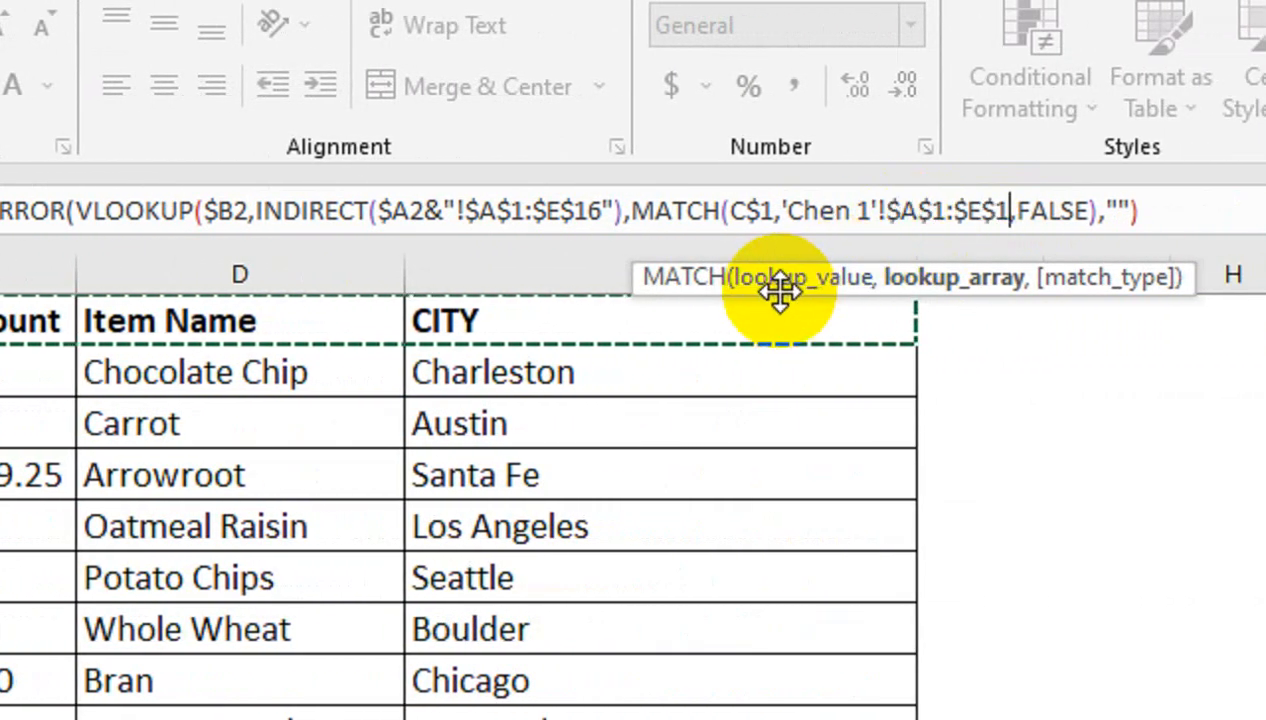
text(,)
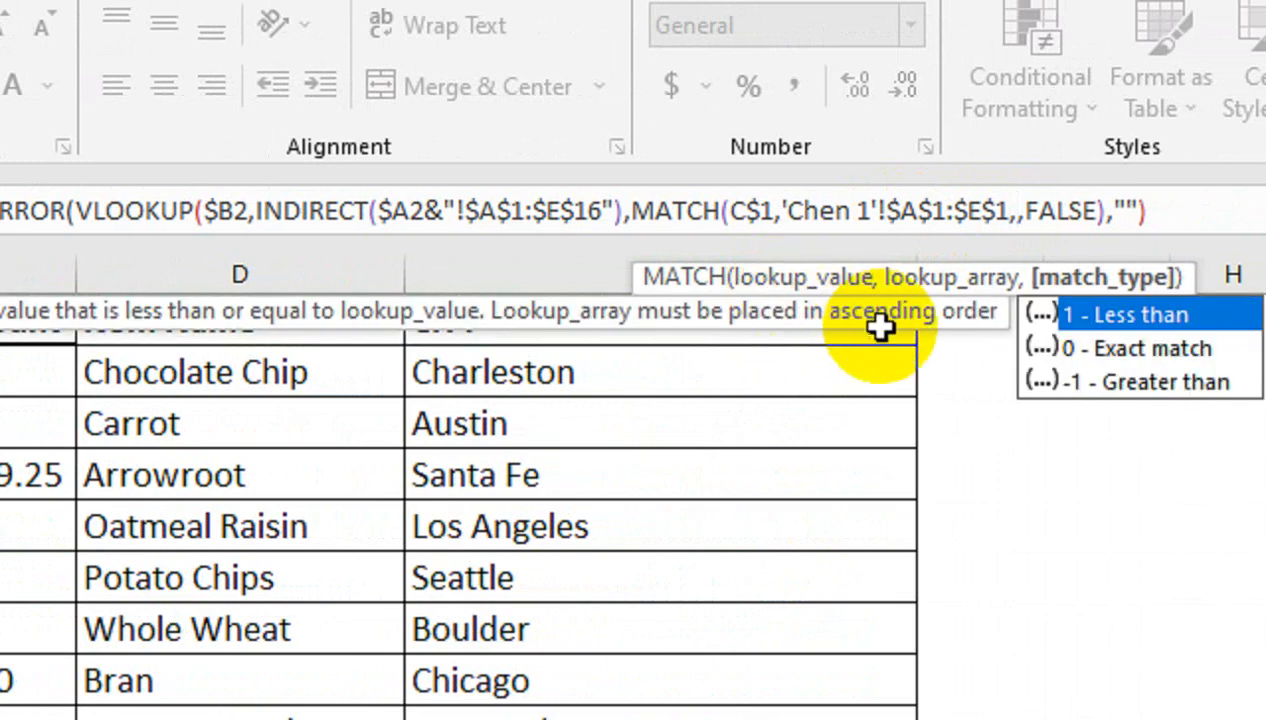
click(949, 350)
double_click(897, 345)
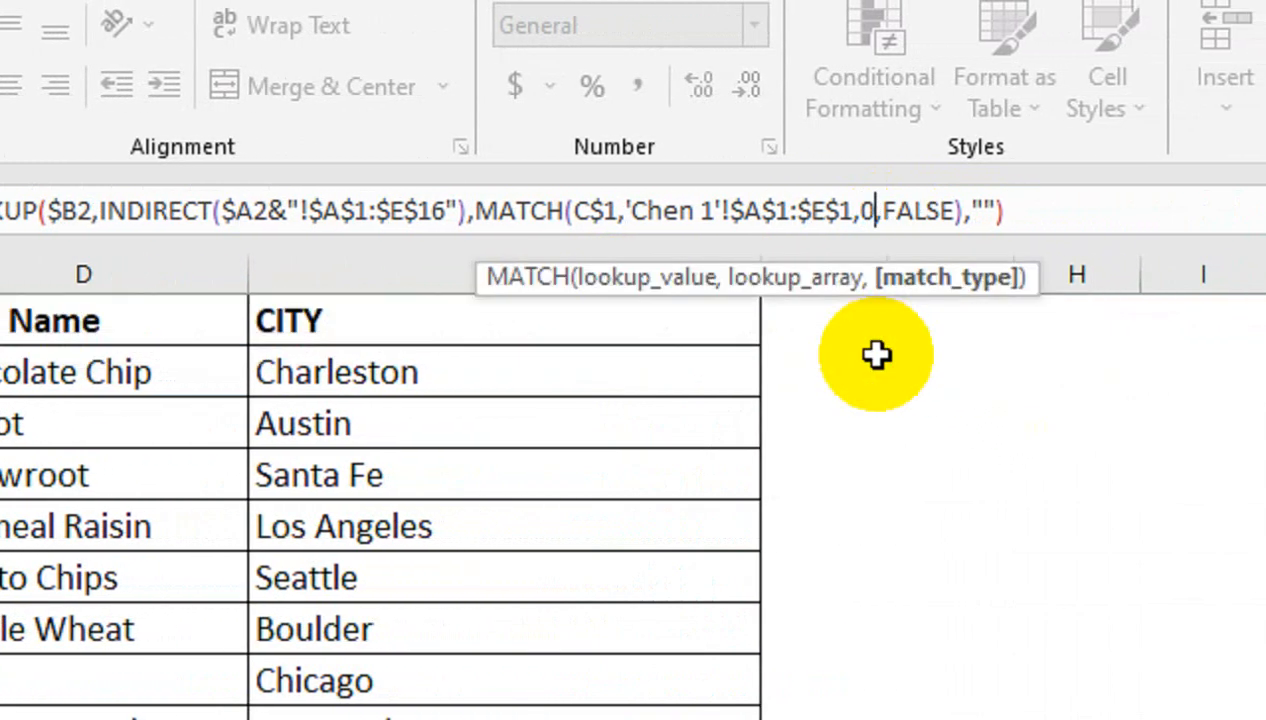
text())
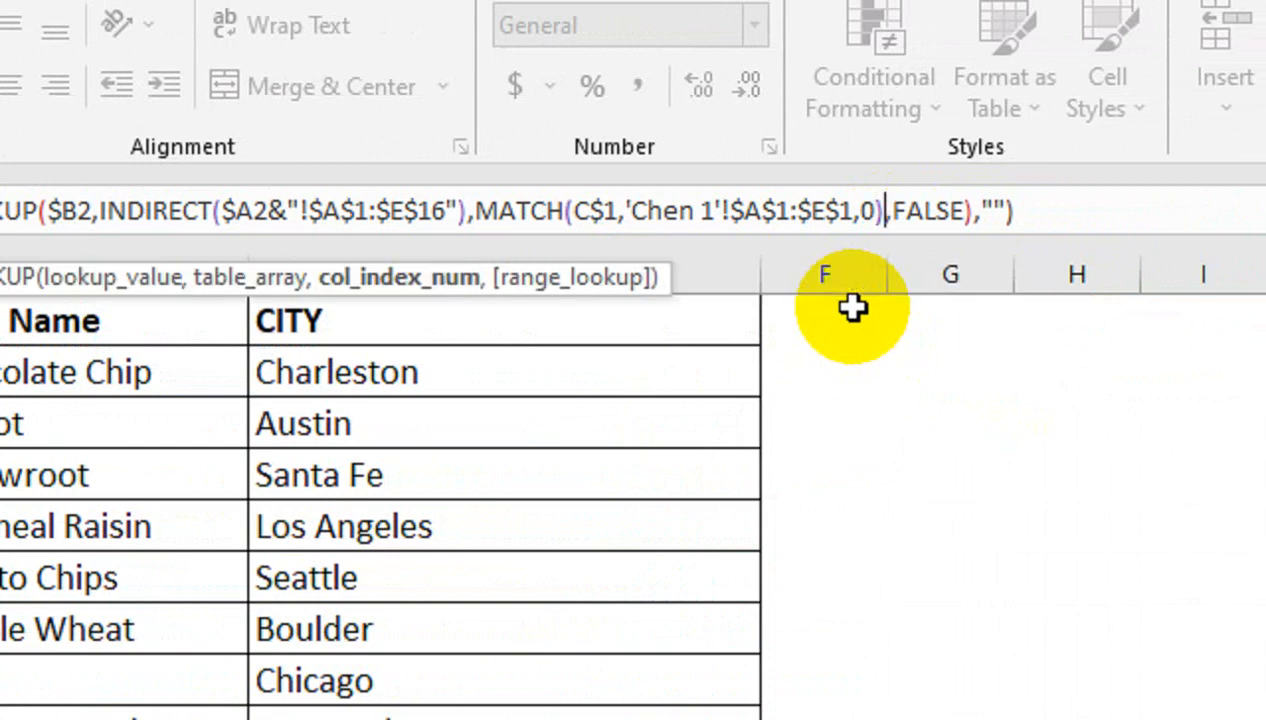
click(969, 212)
key(BackSpace)
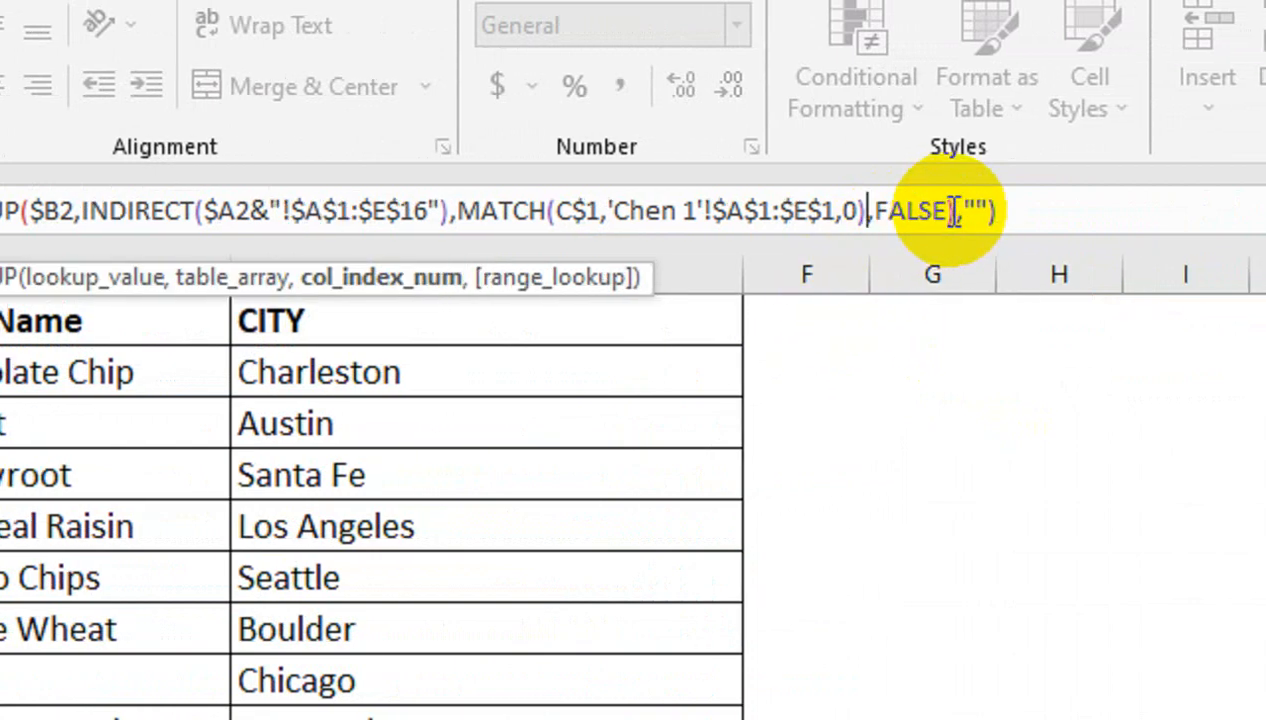
text())
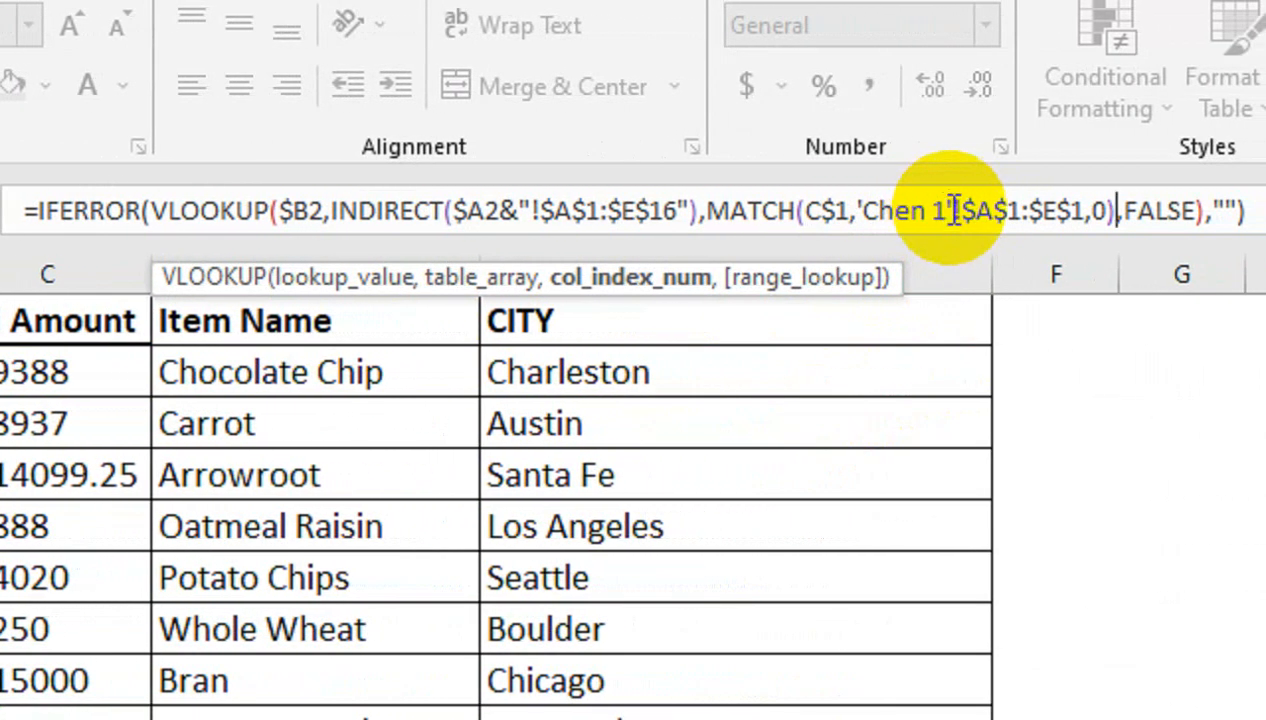
Replace the 'Chen 1' sheet name inside MATCH with an INDIRECT function referring to $A2, without the Summary sheet prefix
drag(948, 210, 852, 222)
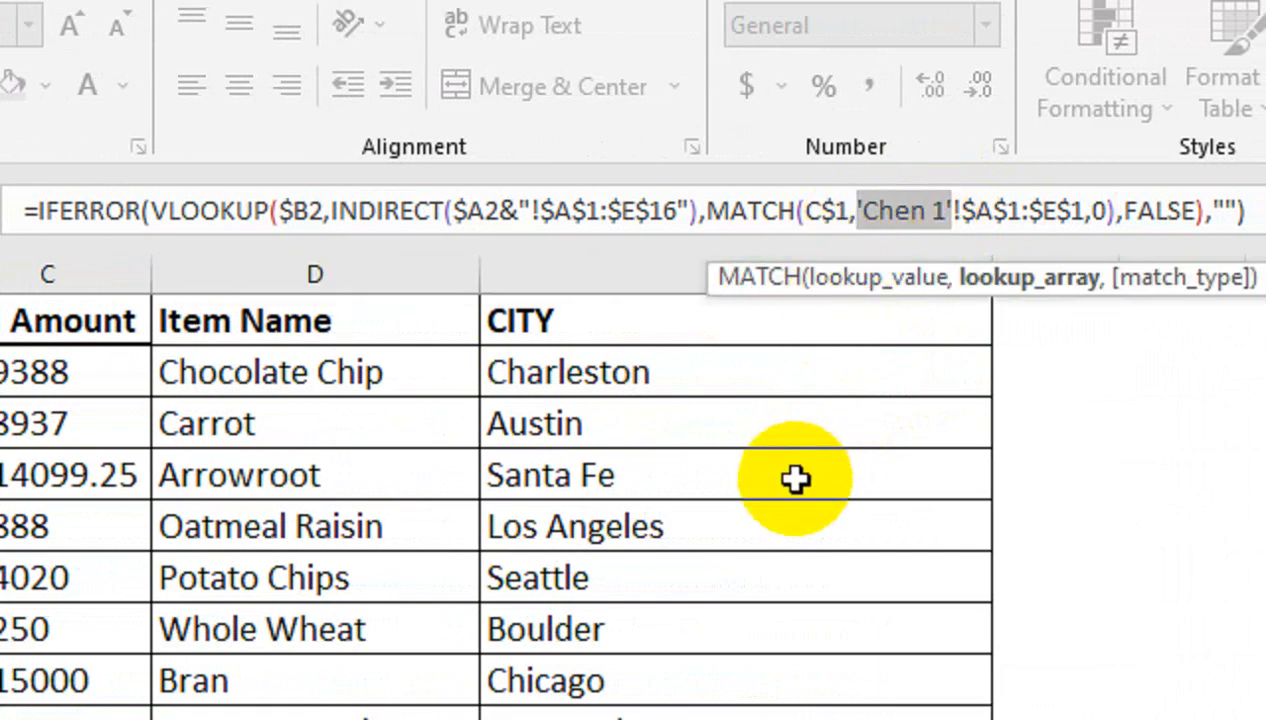
text(IN)
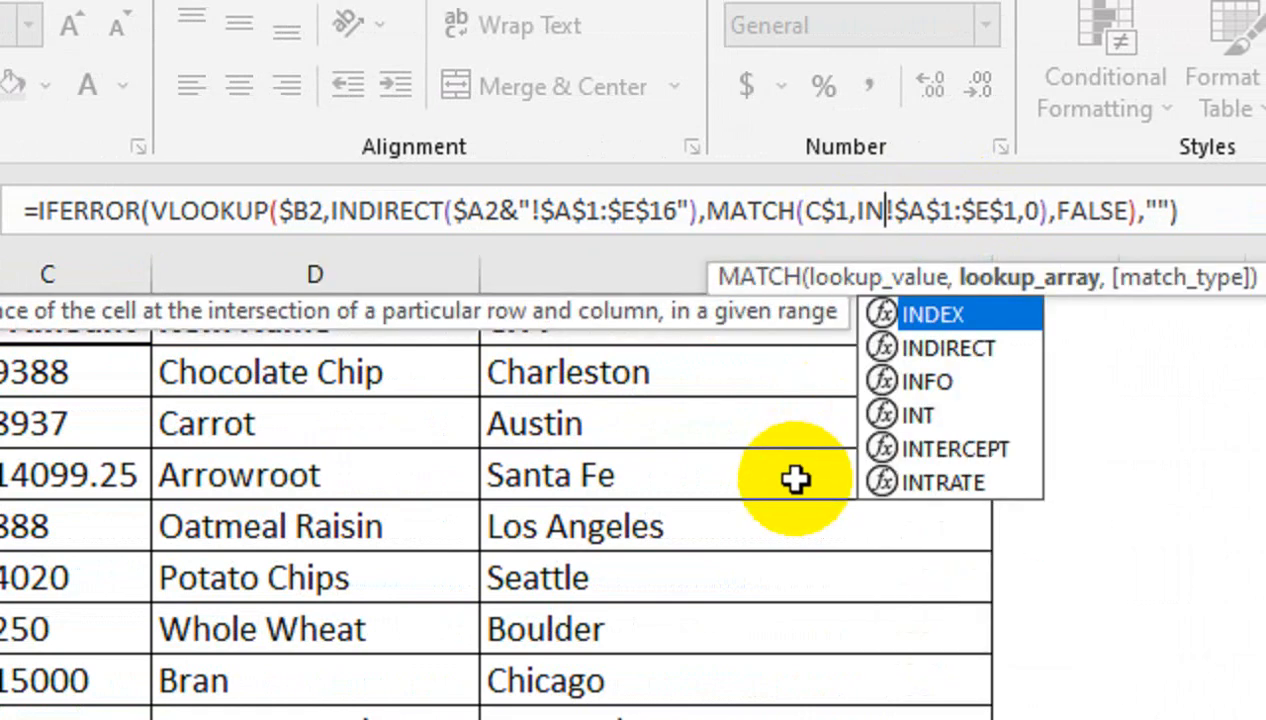
key(Down)
key(Tab)
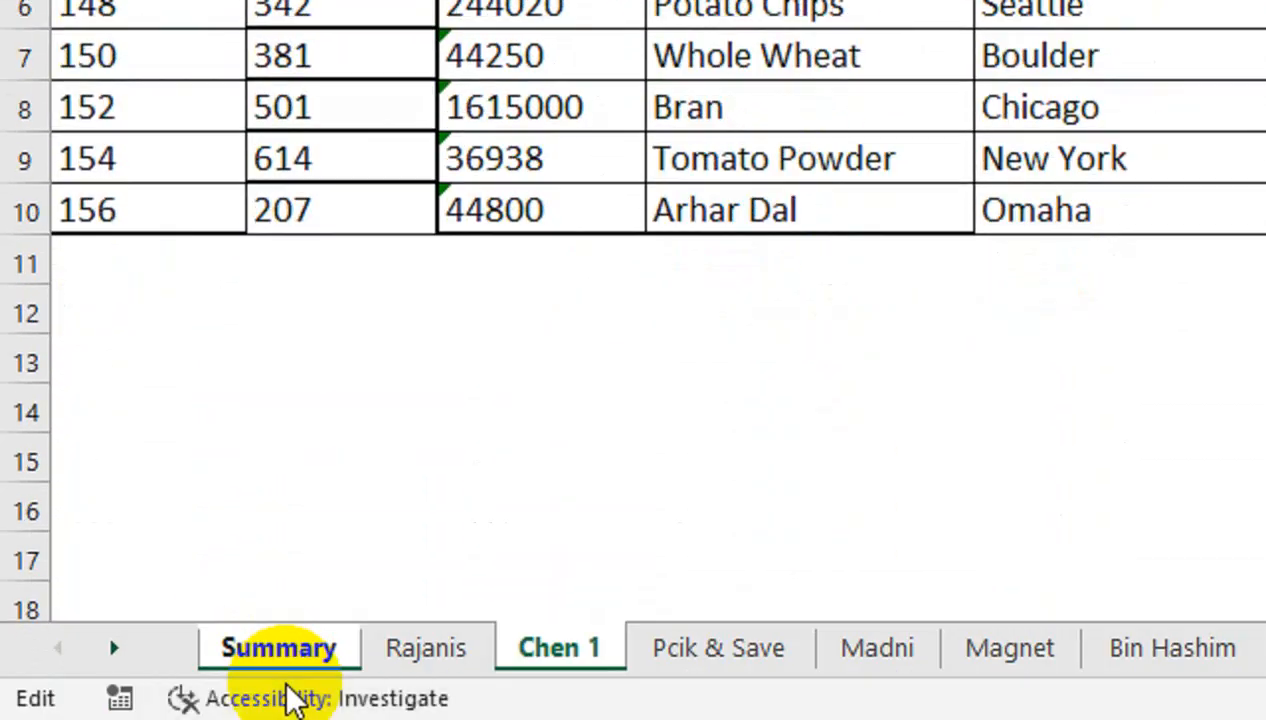
click(287, 692)
click(328, 172)
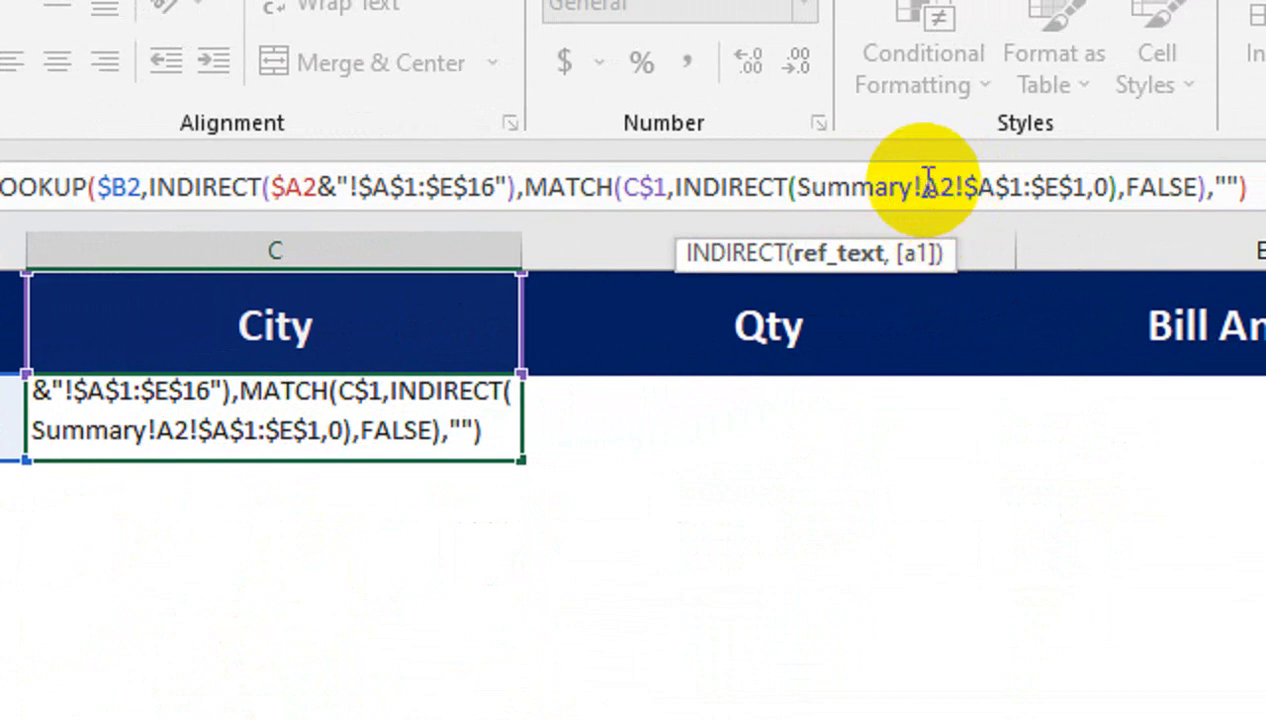
drag(921, 187, 808, 190)
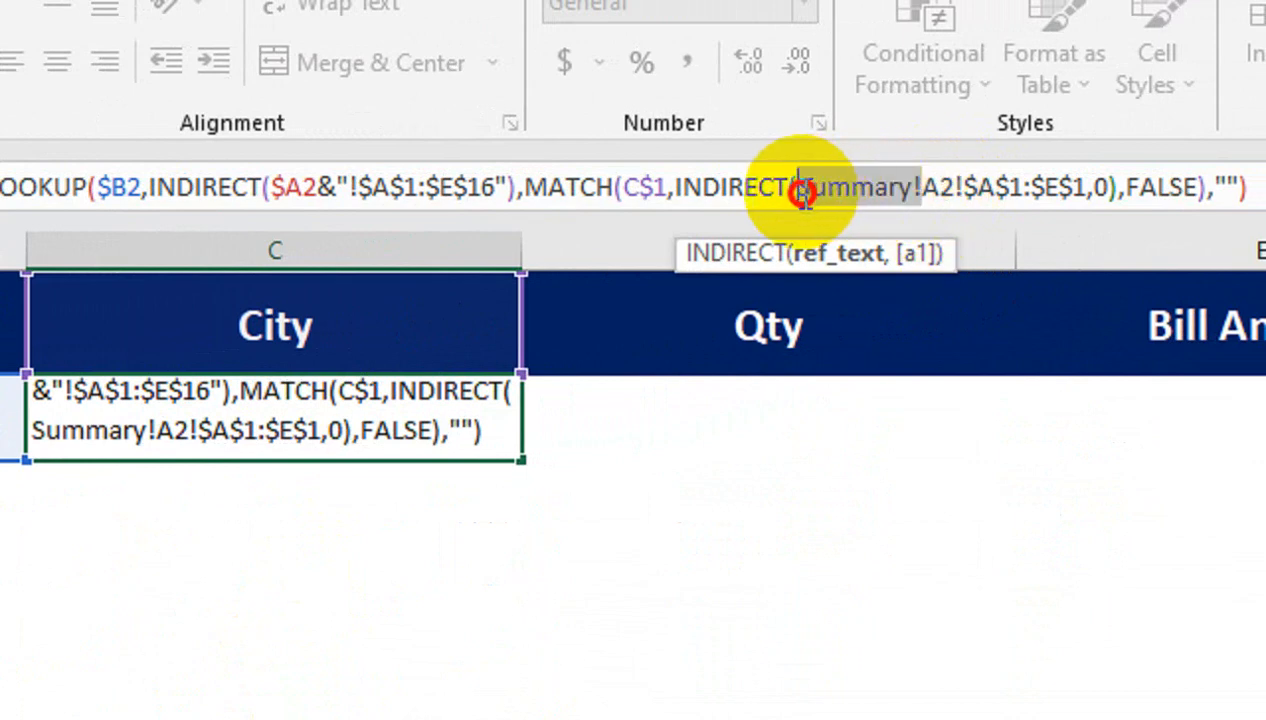
key(Delete)
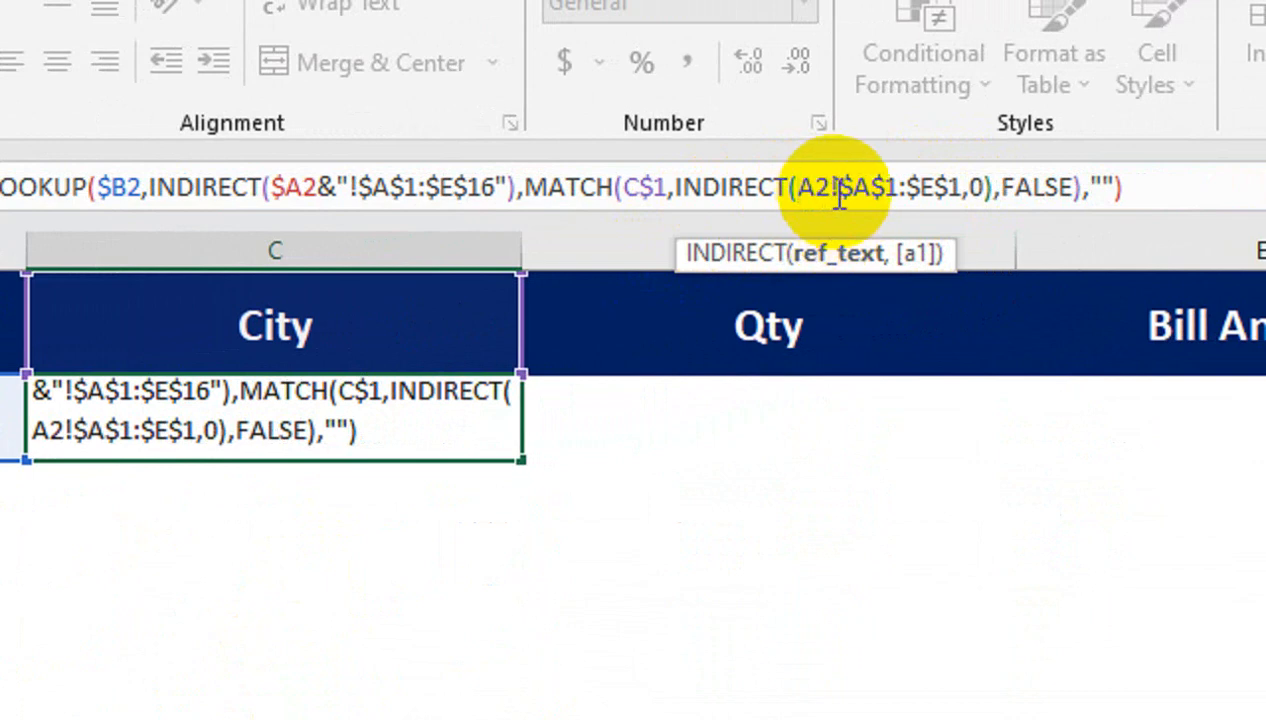
text($A2)
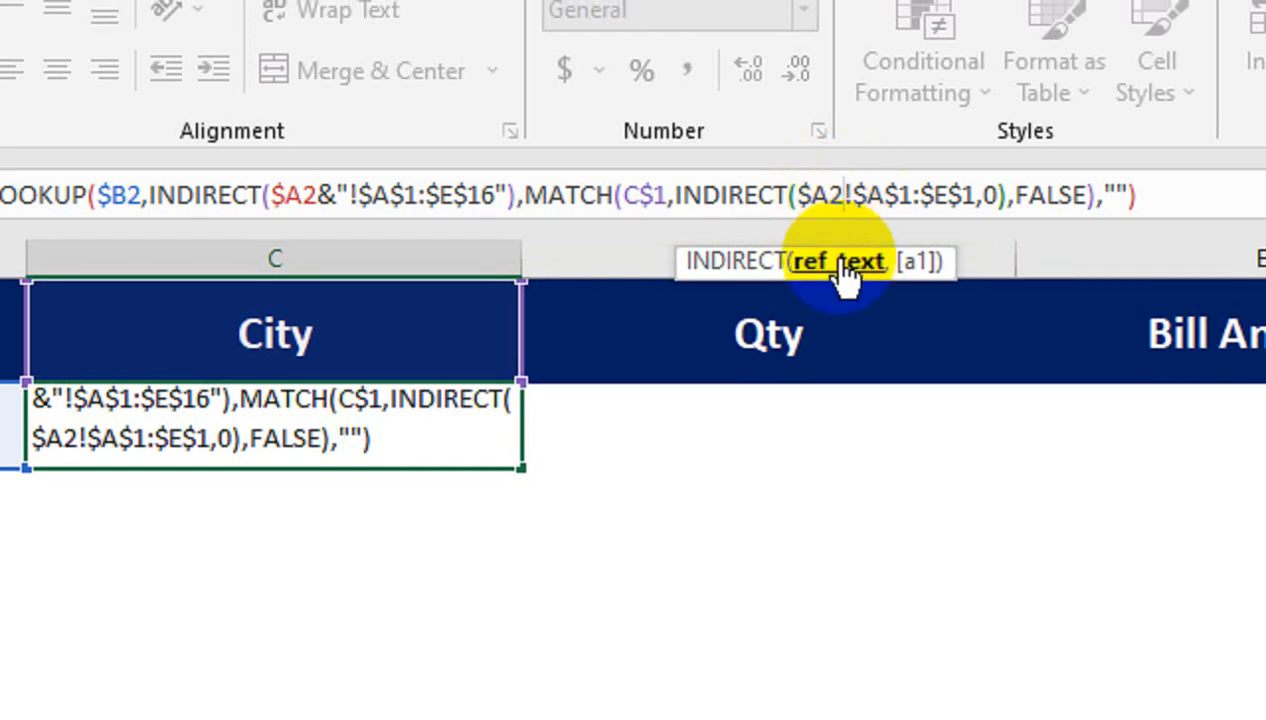
Complete the MATCH lookup array as INDIRECT($A2&"!$A$1:$E$1") and enter the C2 formula
text(&")
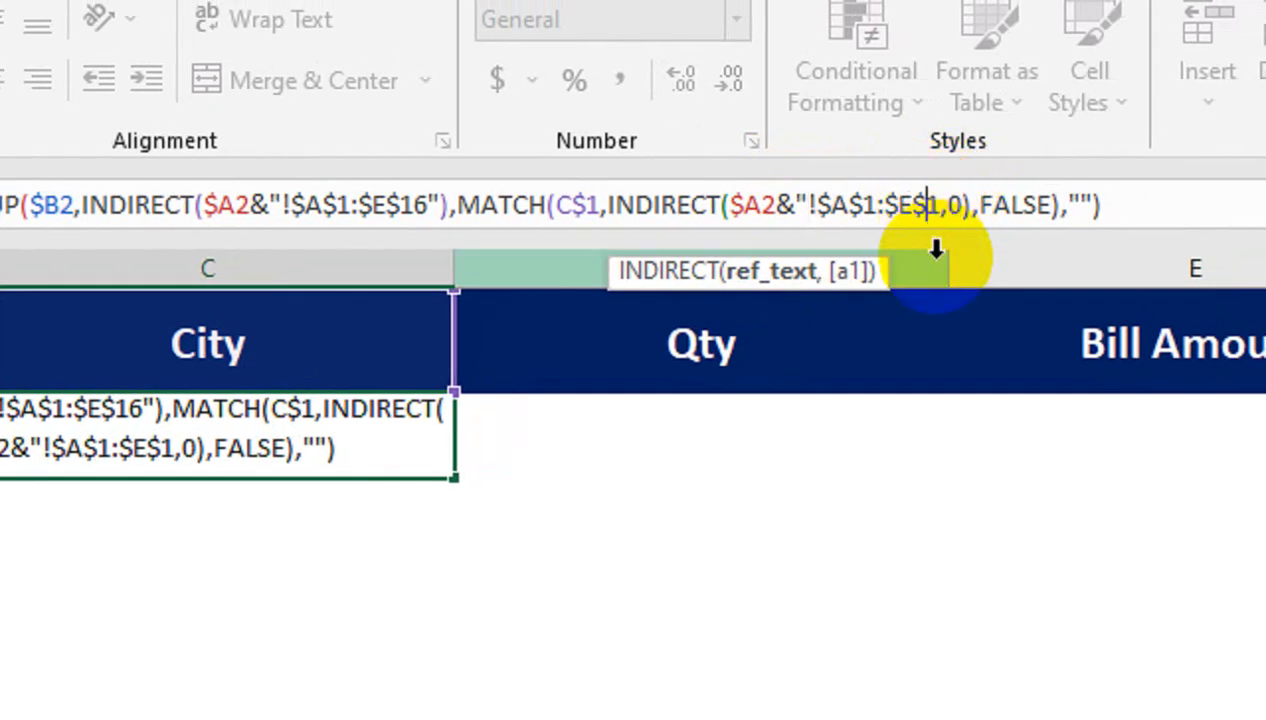
click(940, 204)
text(")
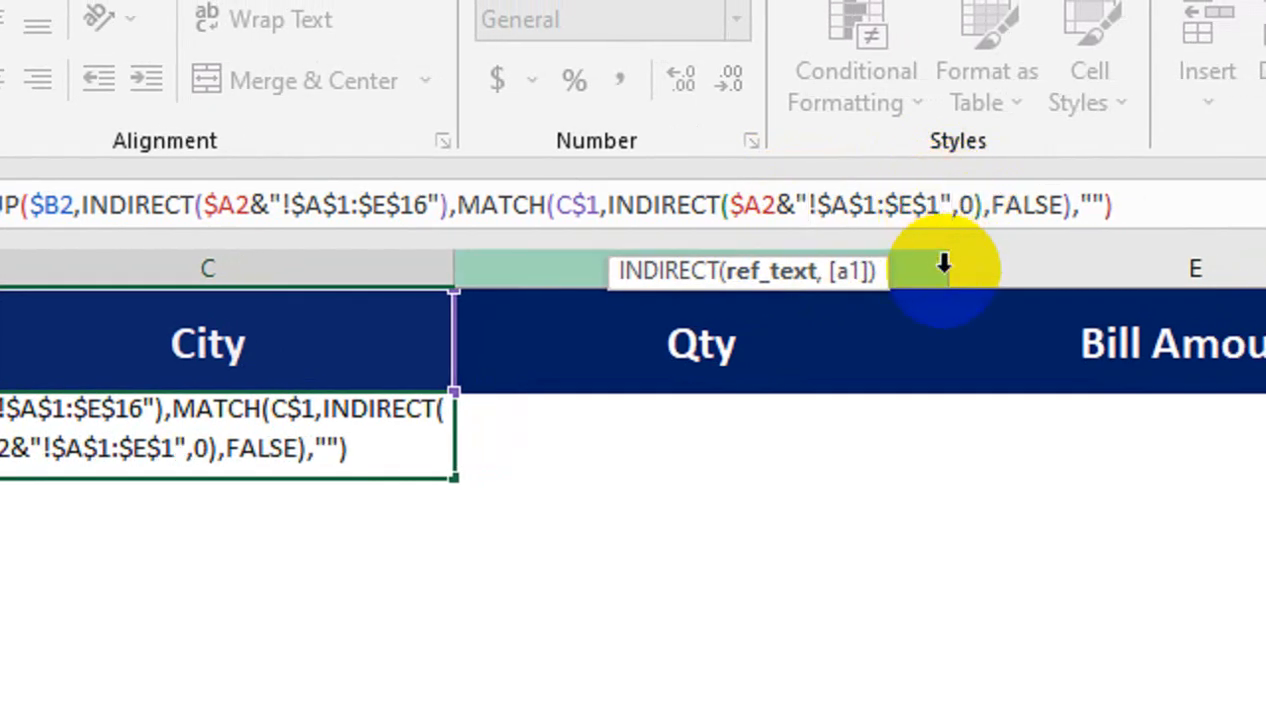
text())
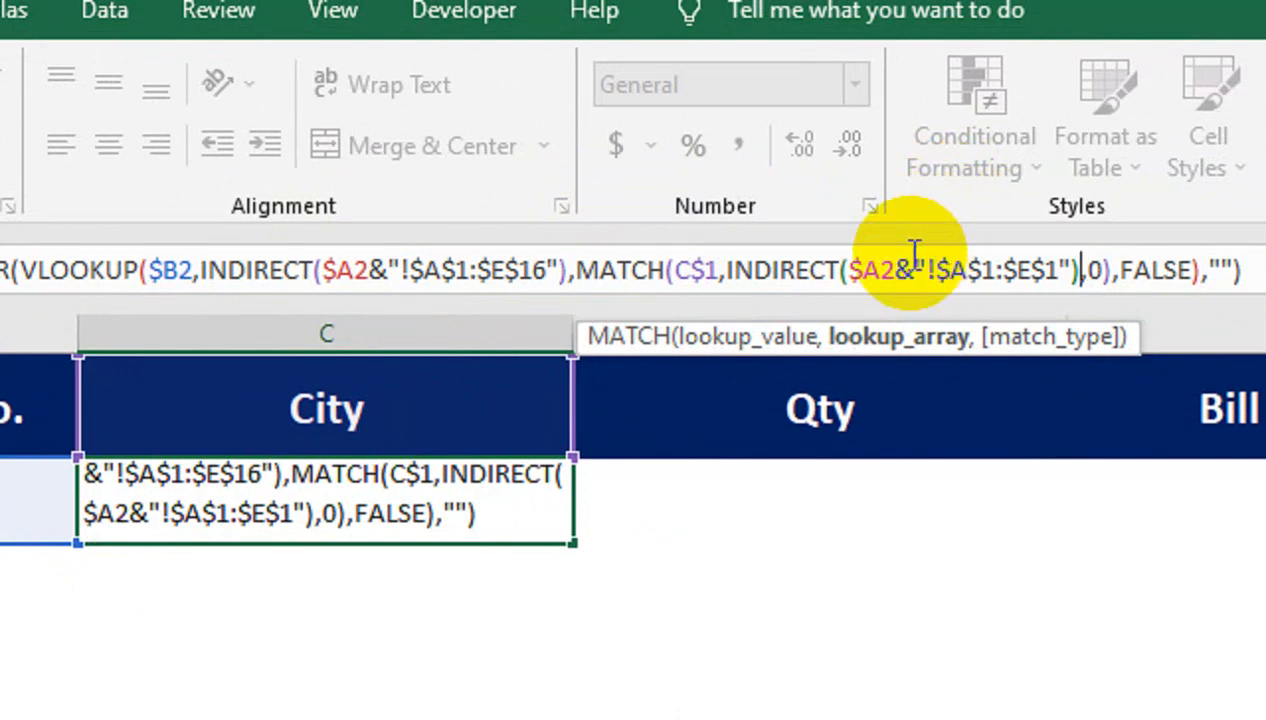
key(Return)
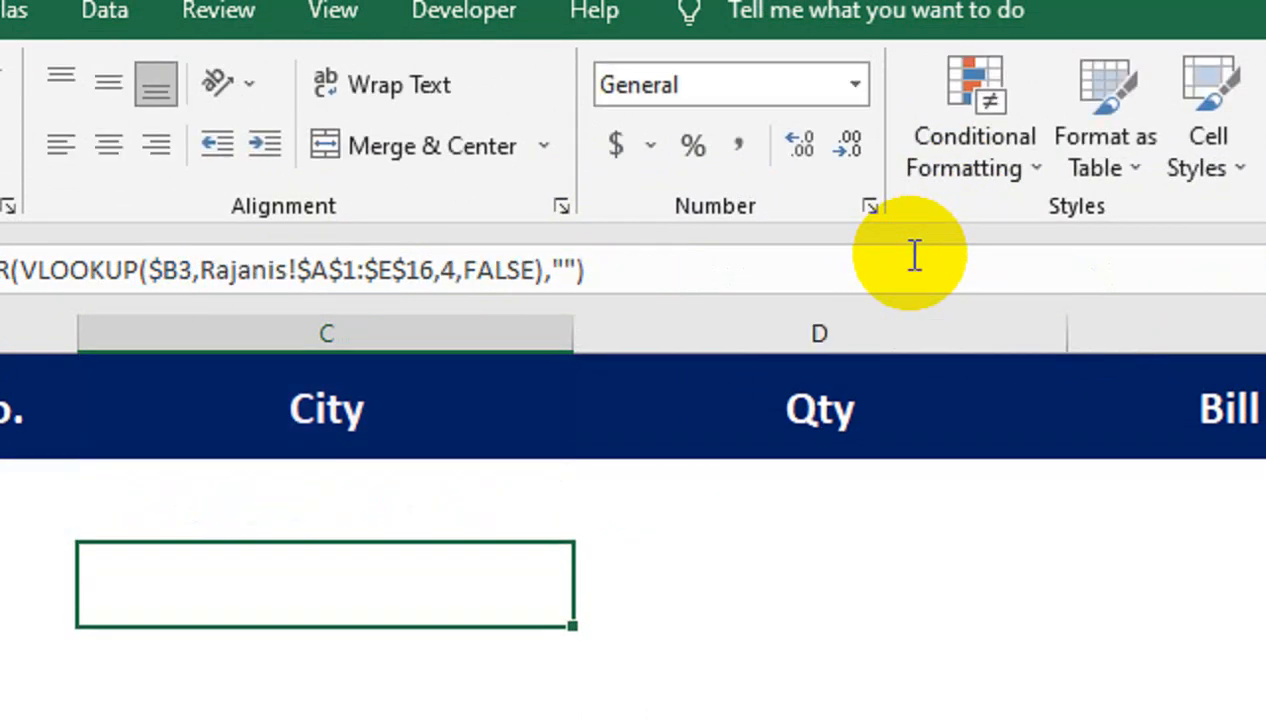
Compare the C2 formula and the invoice numbers on the Summary sheet with the data on the Chen 1 sheet
click(352, 466)
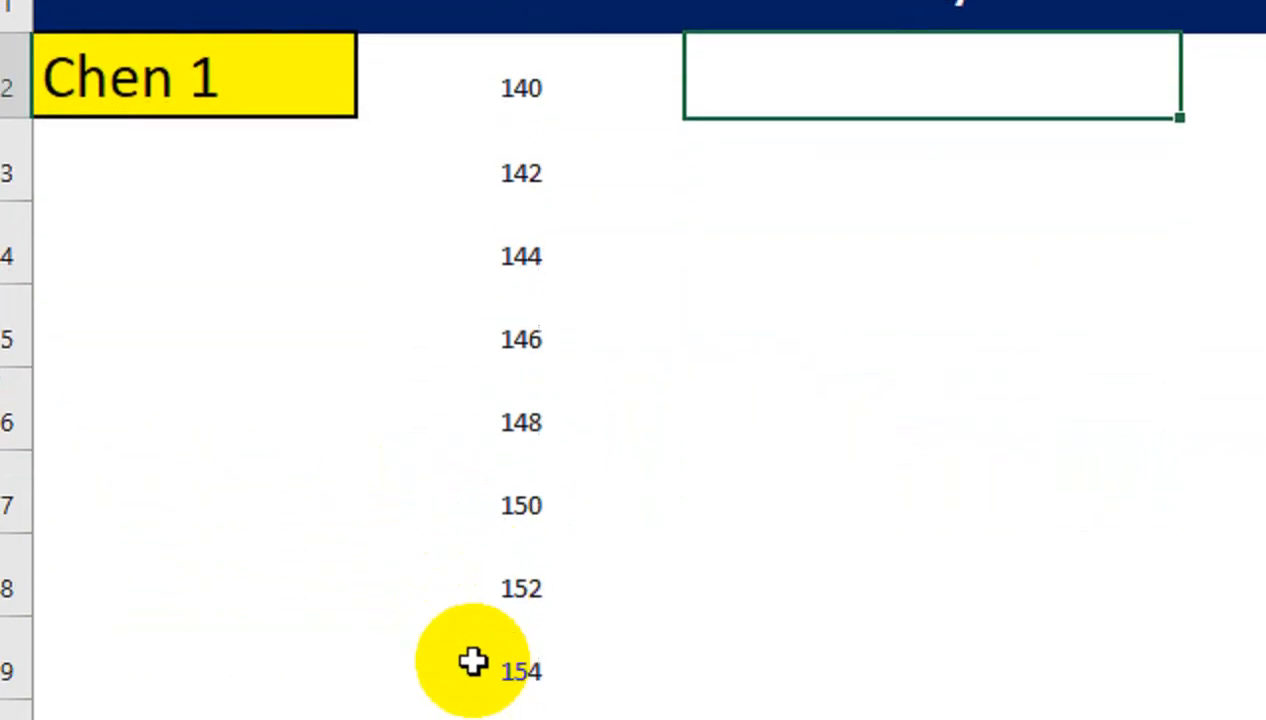
click(530, 650)
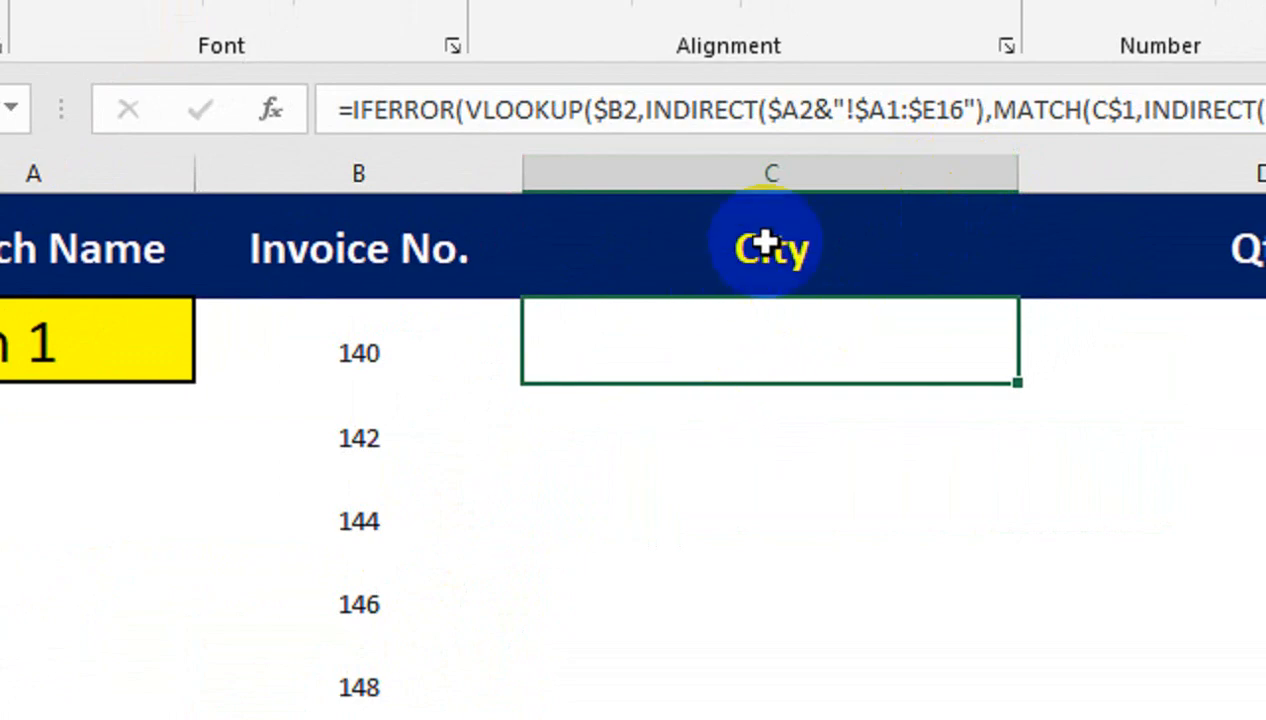
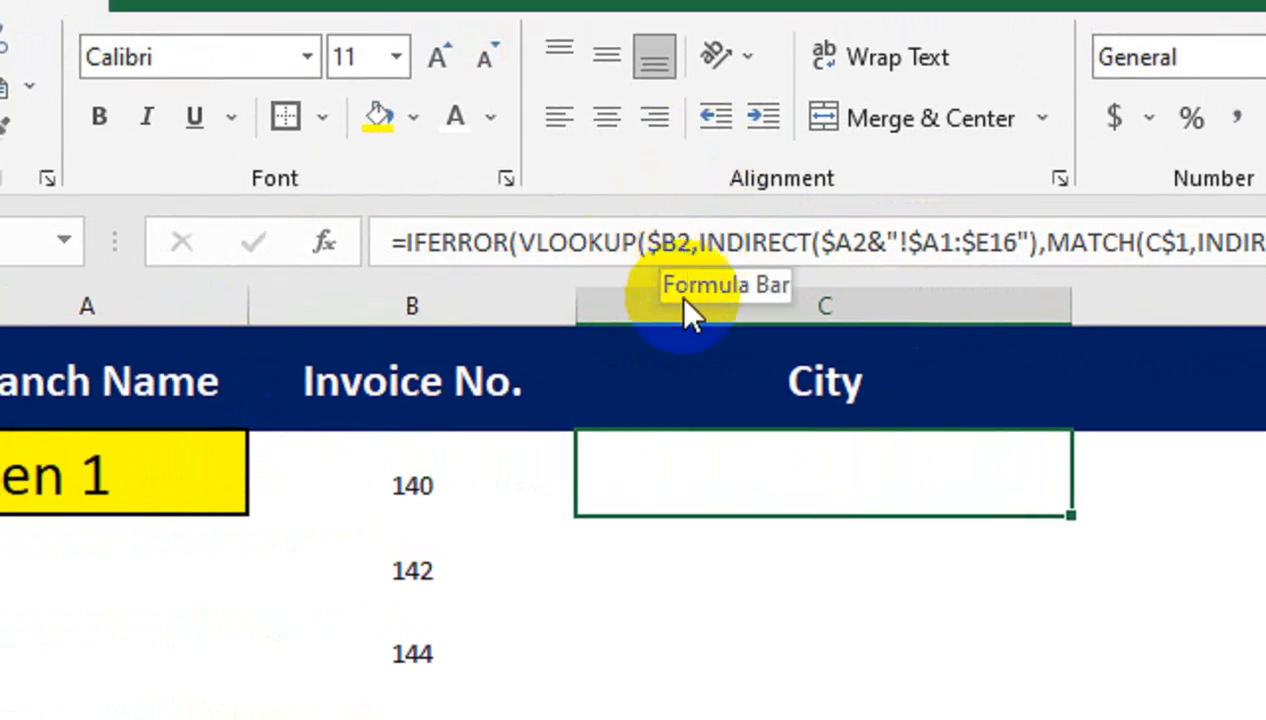
scroll(390, 555, down, 2)
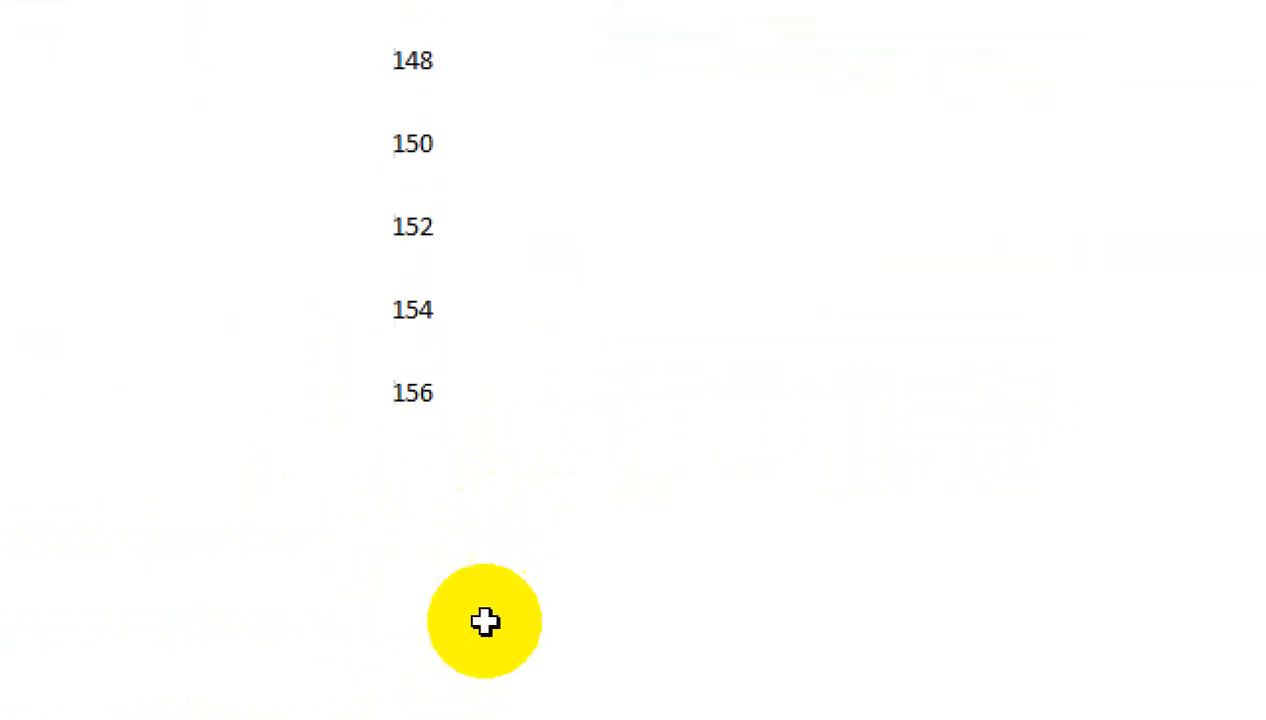
click(415, 392)
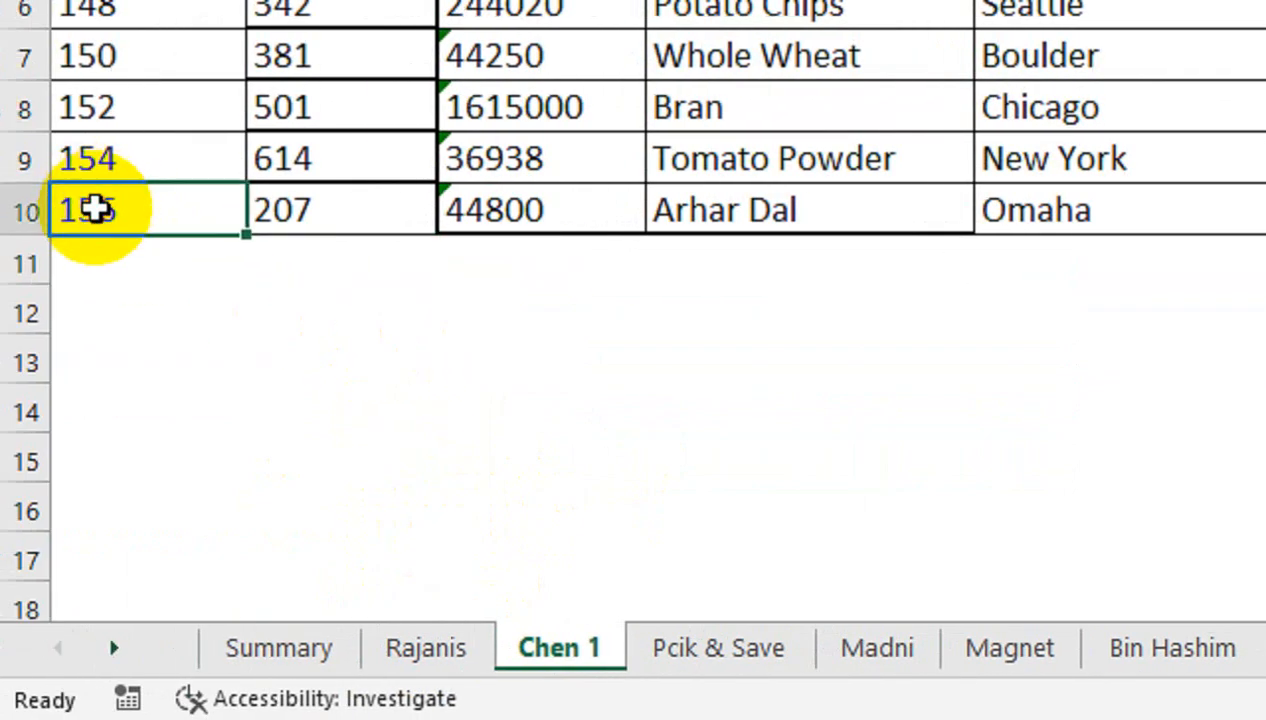
click(298, 646)
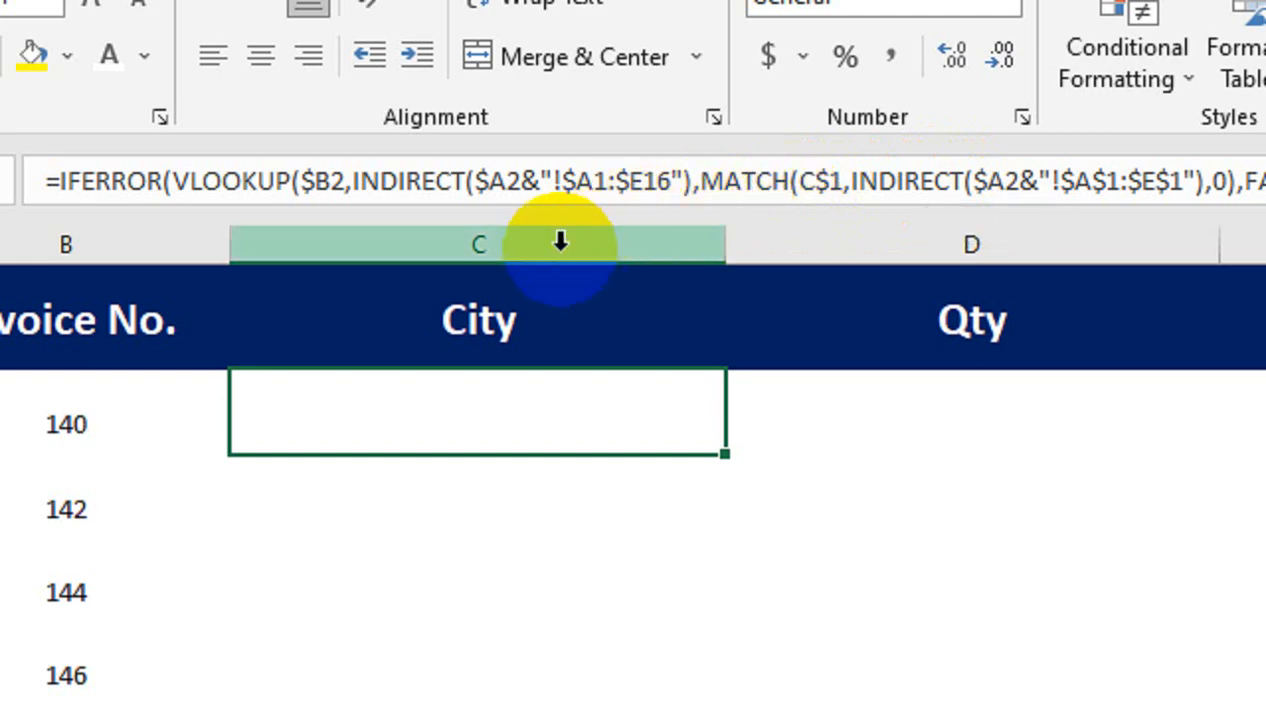
click(313, 490)
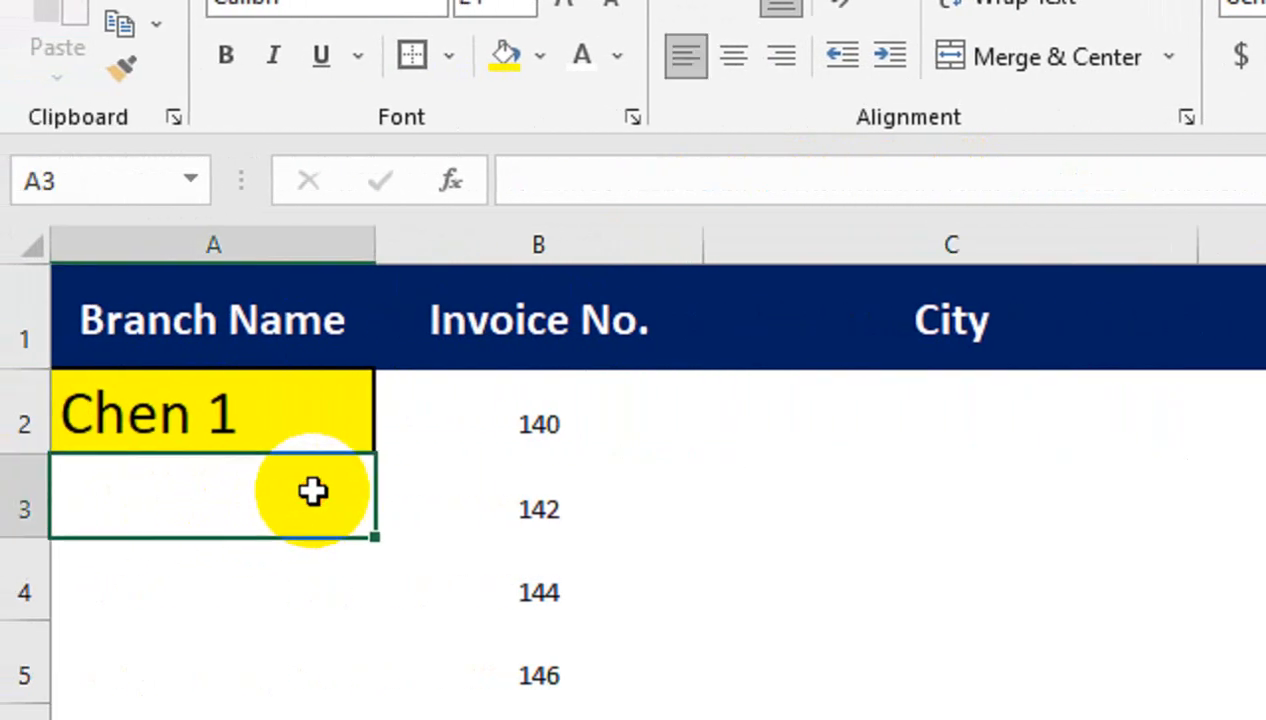
text(=)
click(281, 405)
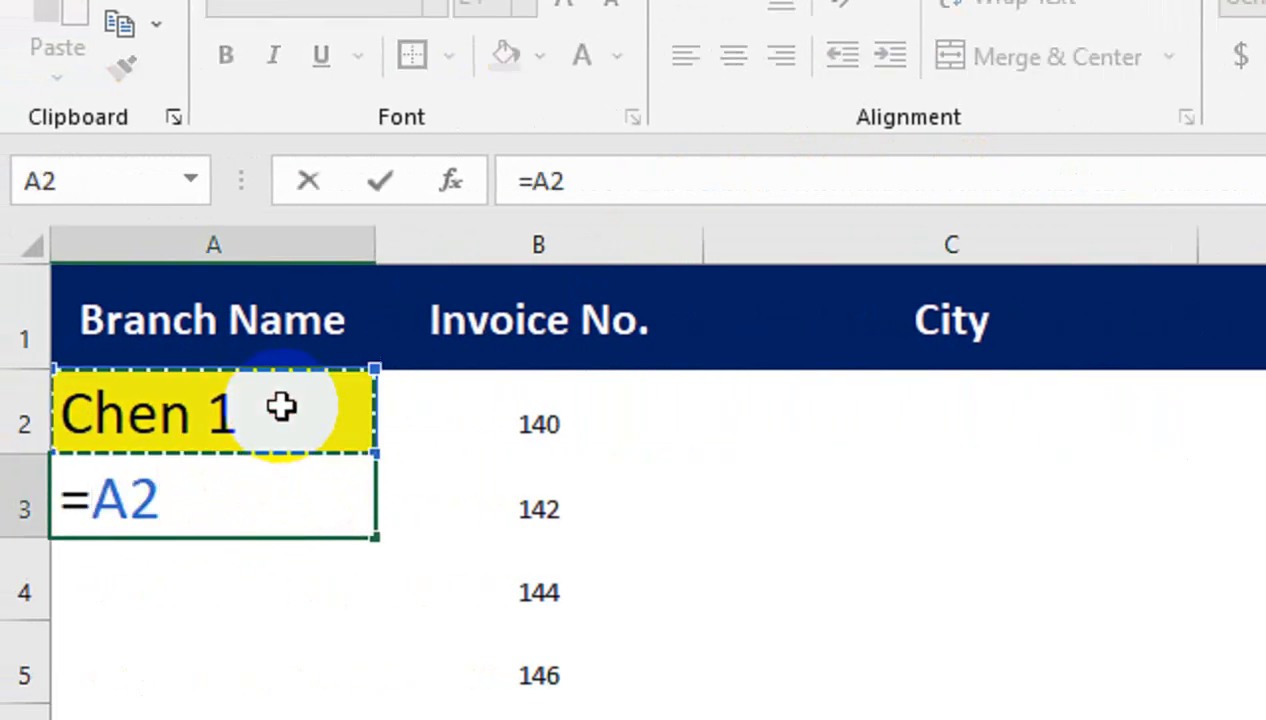
key(BackSpace)
key(BackSpace)
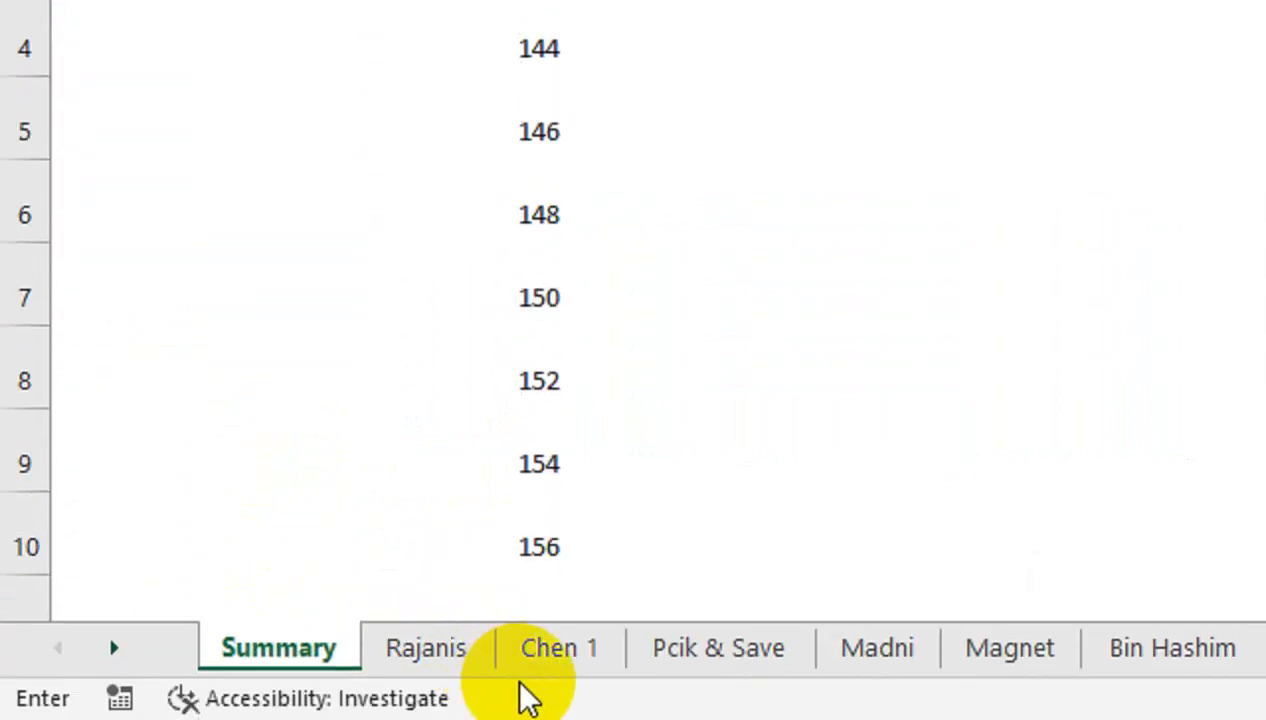
click(557, 655)
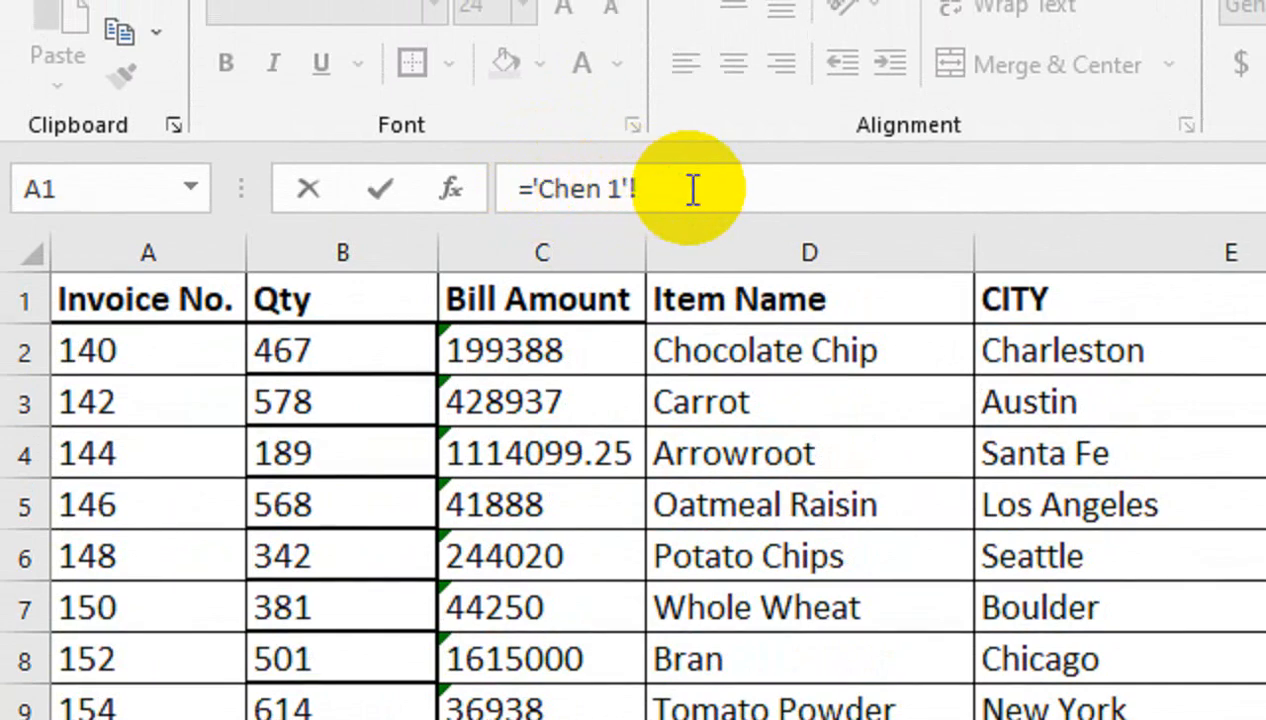
key(BackSpace)
key(BackSpace)
key(BackSpace)
key(BackSpace)
key(BackSpace)
key(BackSpace)
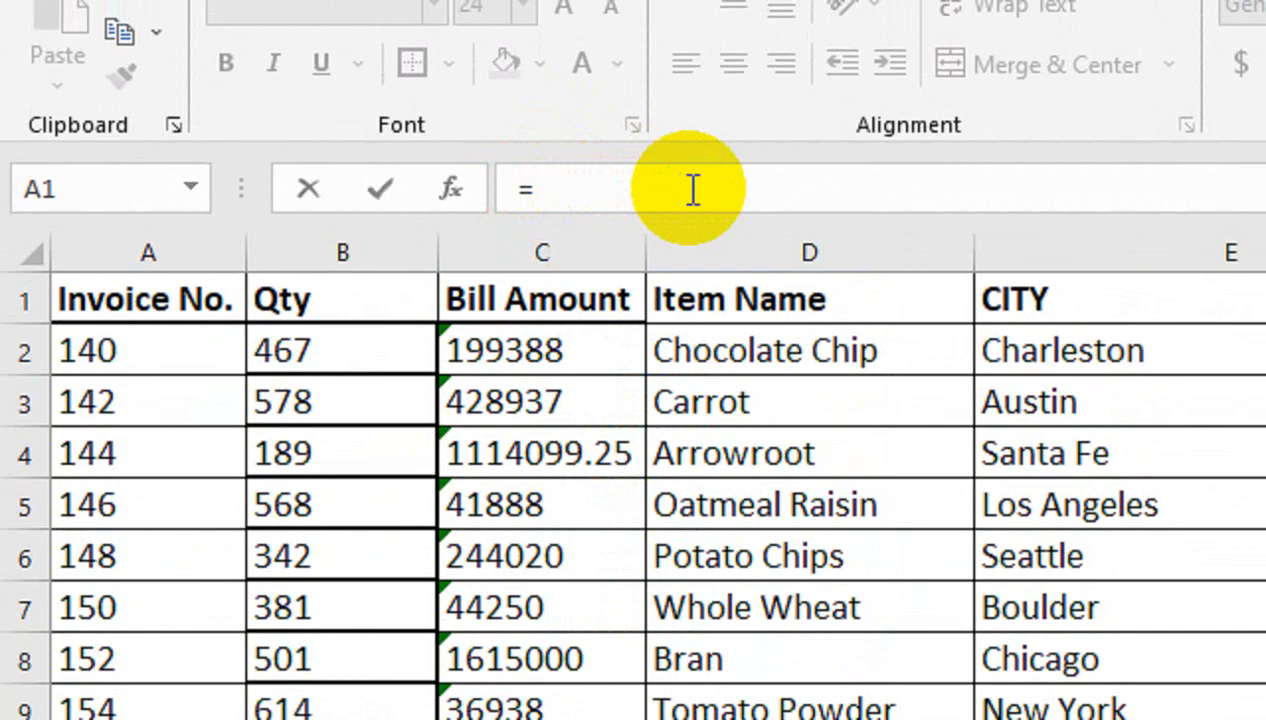
key(Return)
click(305, 500)
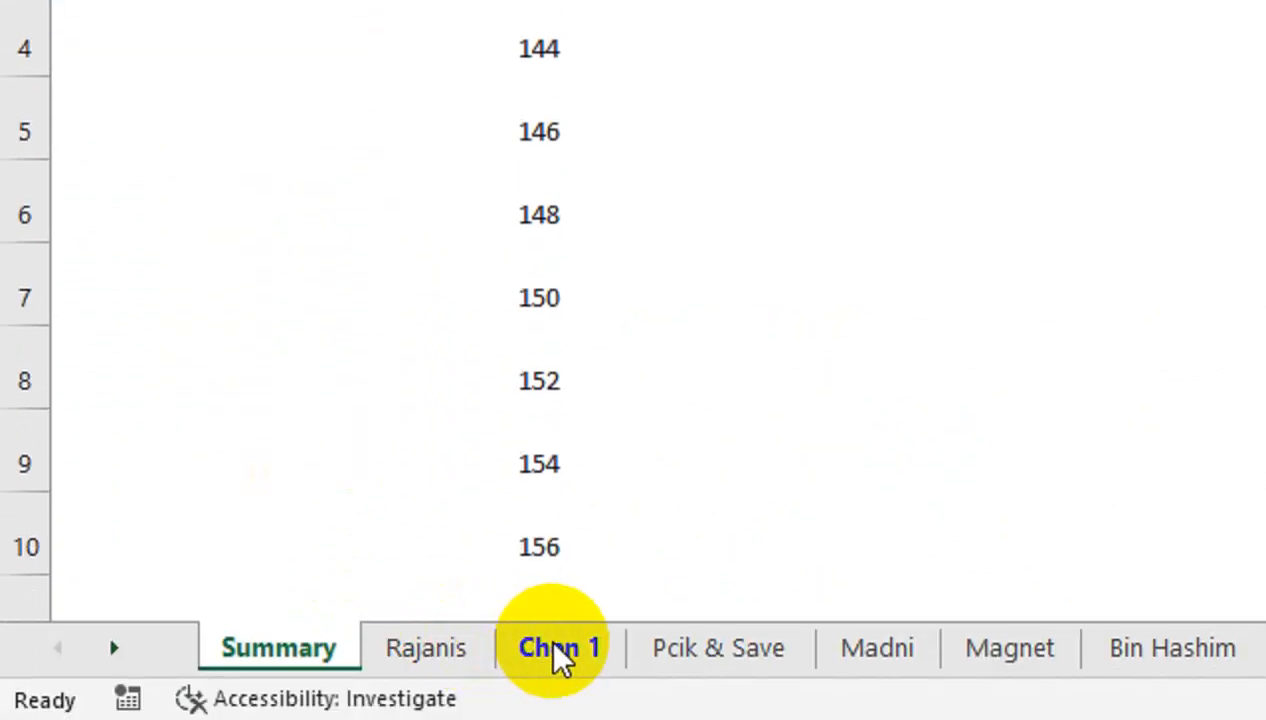
click(938, 195)
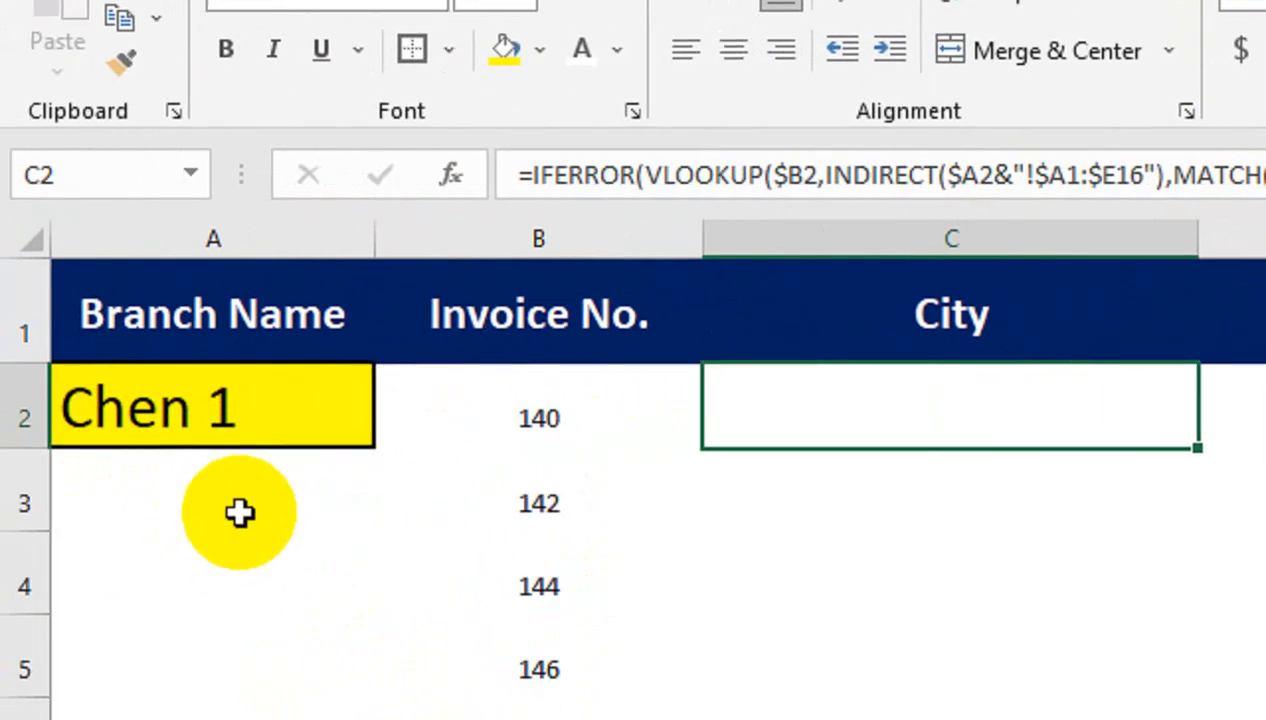
Enter a test MATCH in A3 that looks up C1 in the Chen 1 header range A1:E1 with exact match 0
click(198, 390)
text(=ma)
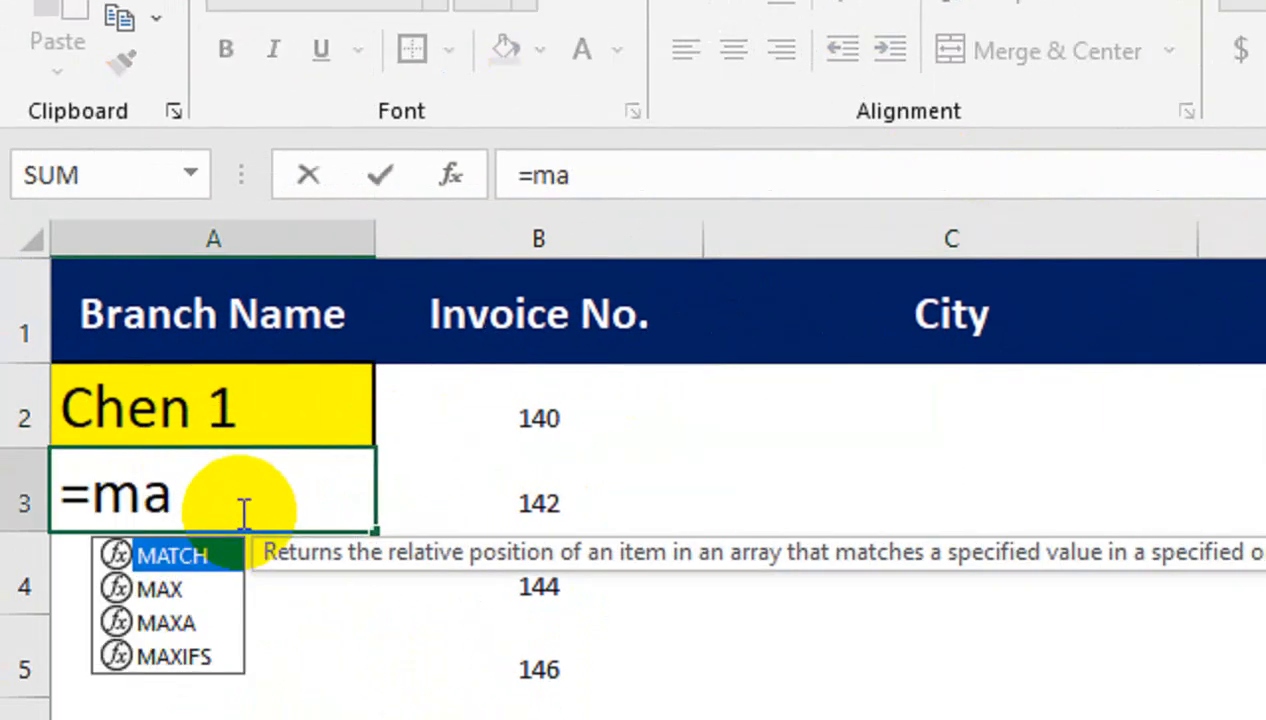
key(Tab)
click(874, 345)
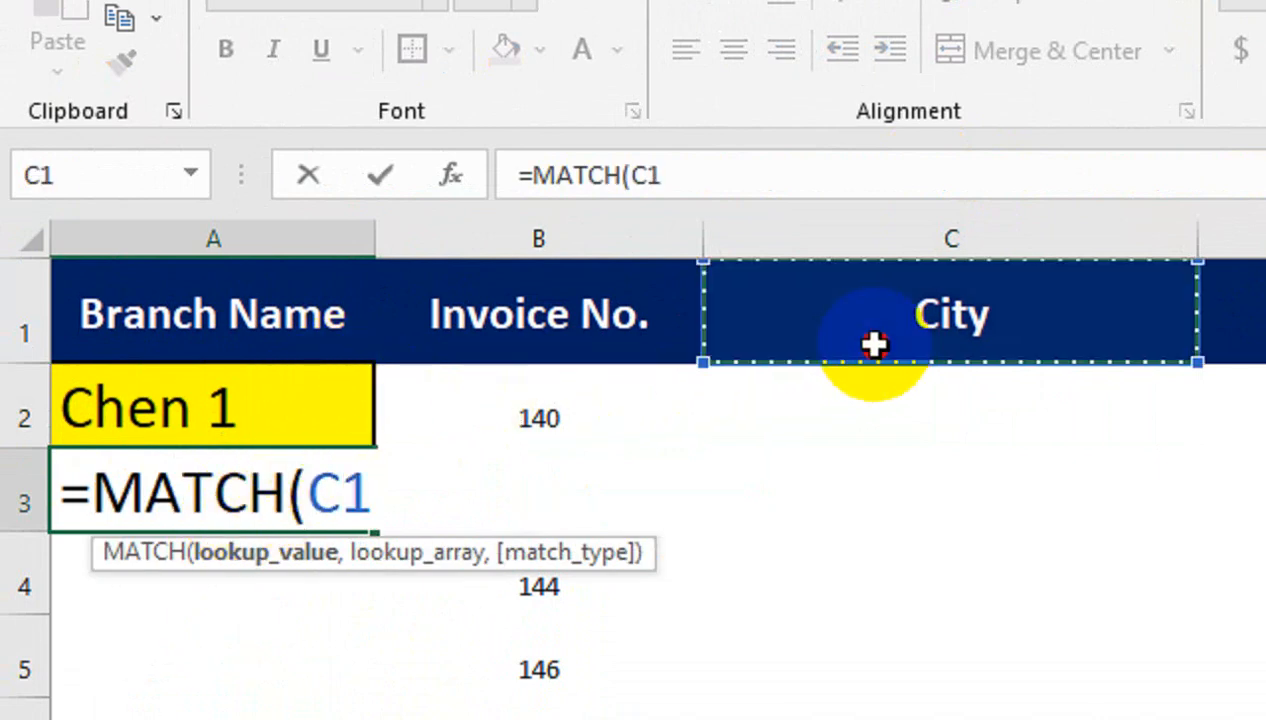
text(,)
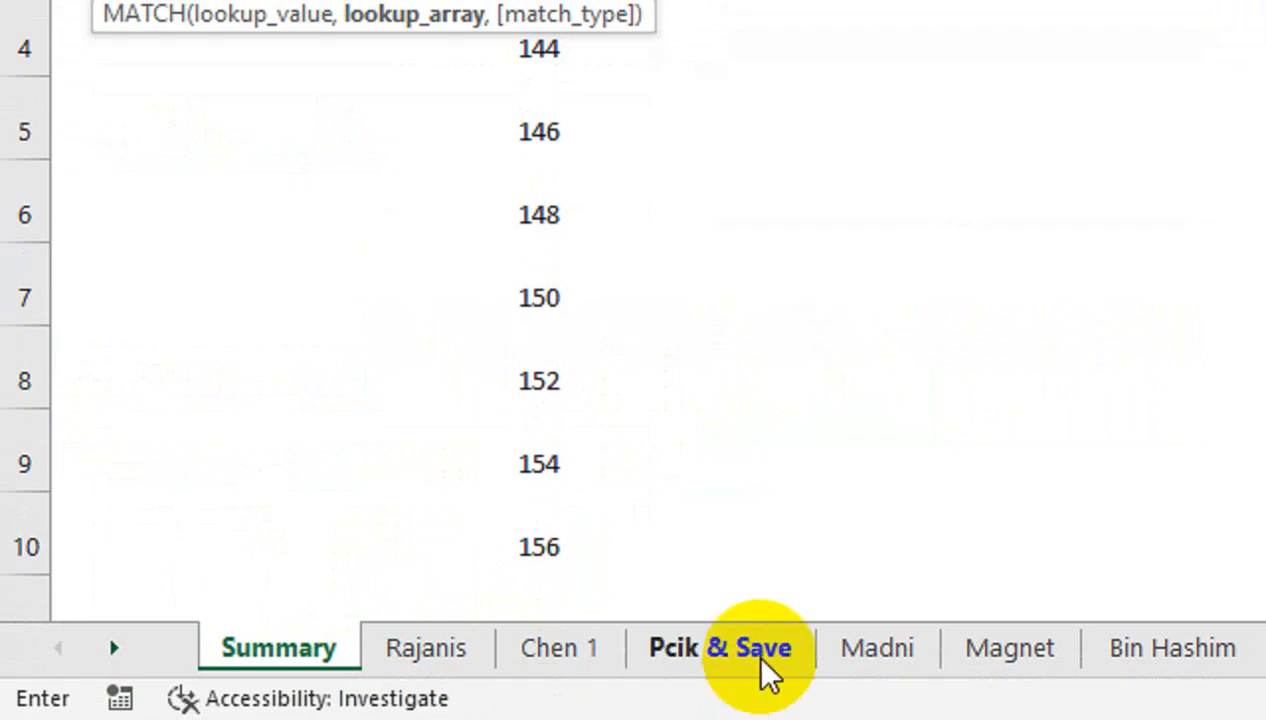
click(574, 658)
drag(144, 189, 975, 180)
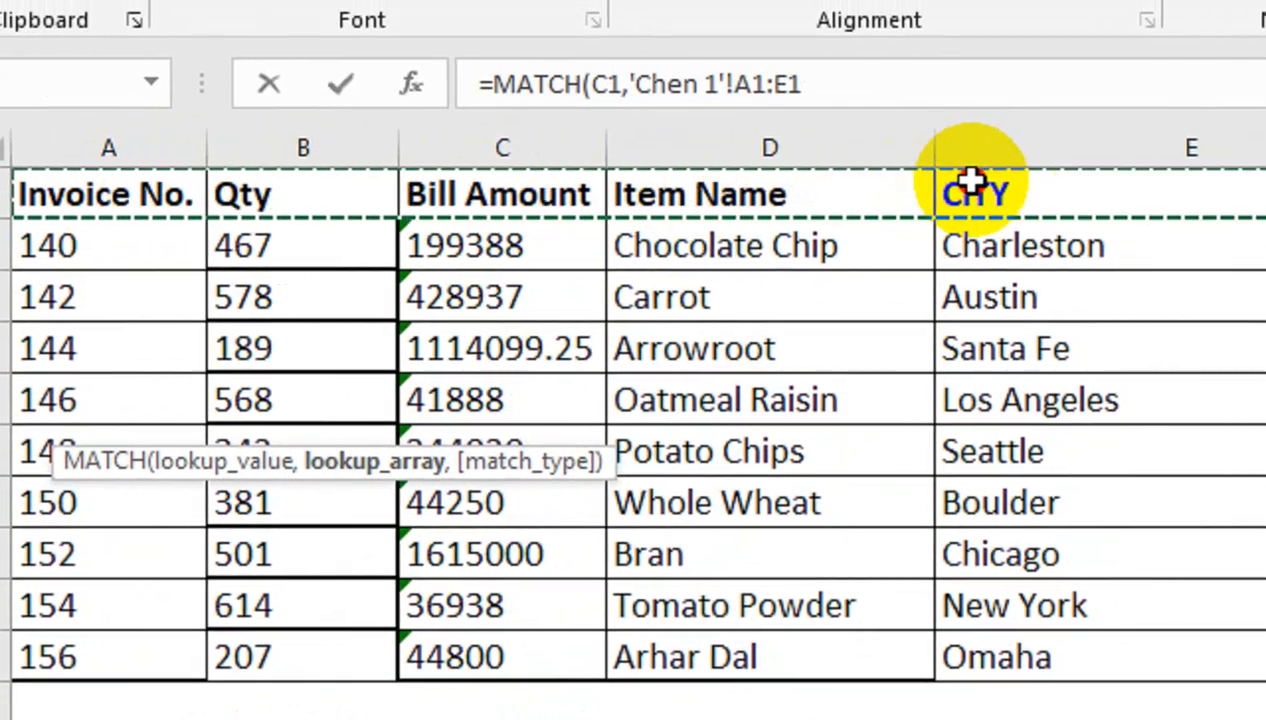
text(,)
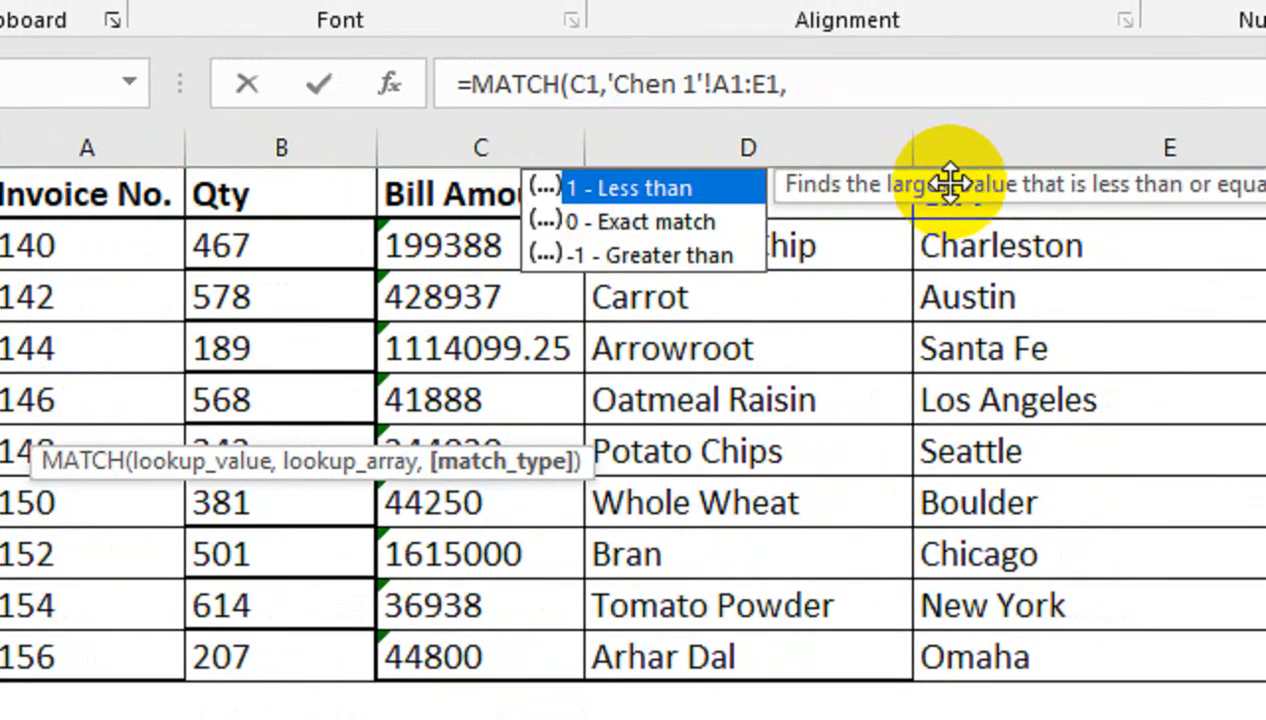
text(0)
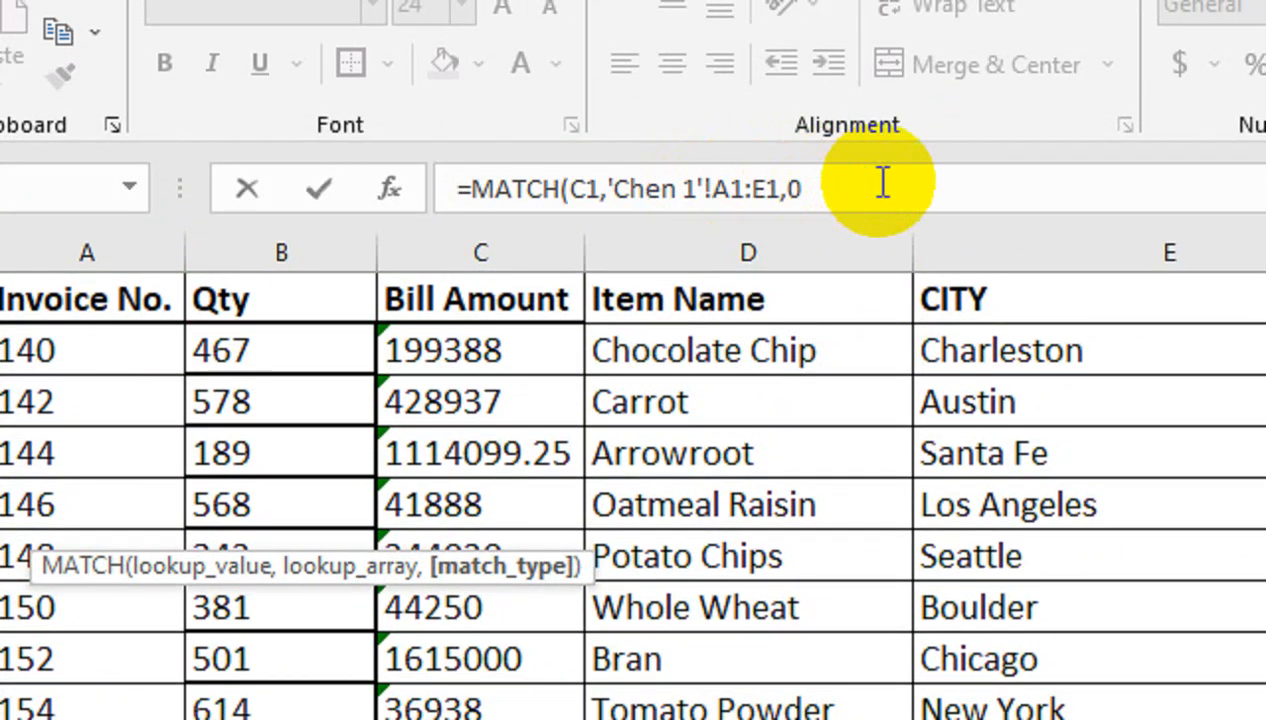
click(815, 188)
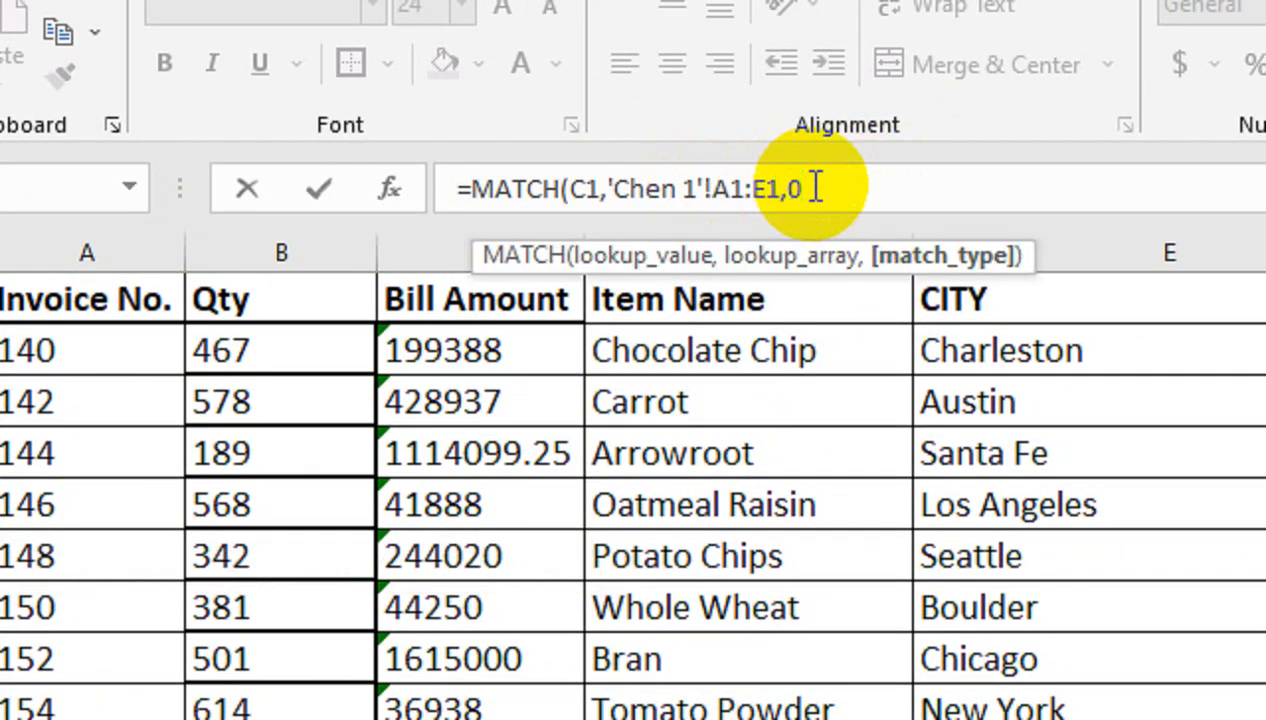
text())
key(Return)
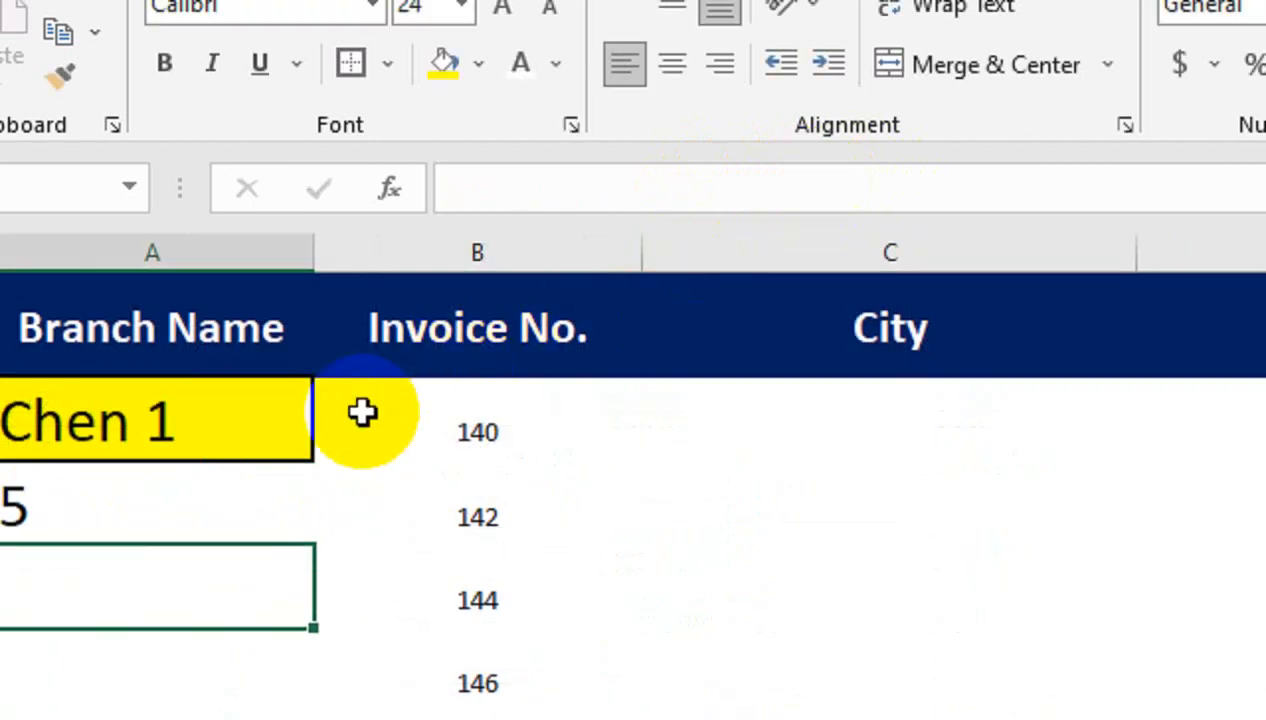
Replace the 'Chen 1' sheet name in the A3 test formula with an INDIRECT function that joins $A2 to the range using &
click(140, 517)
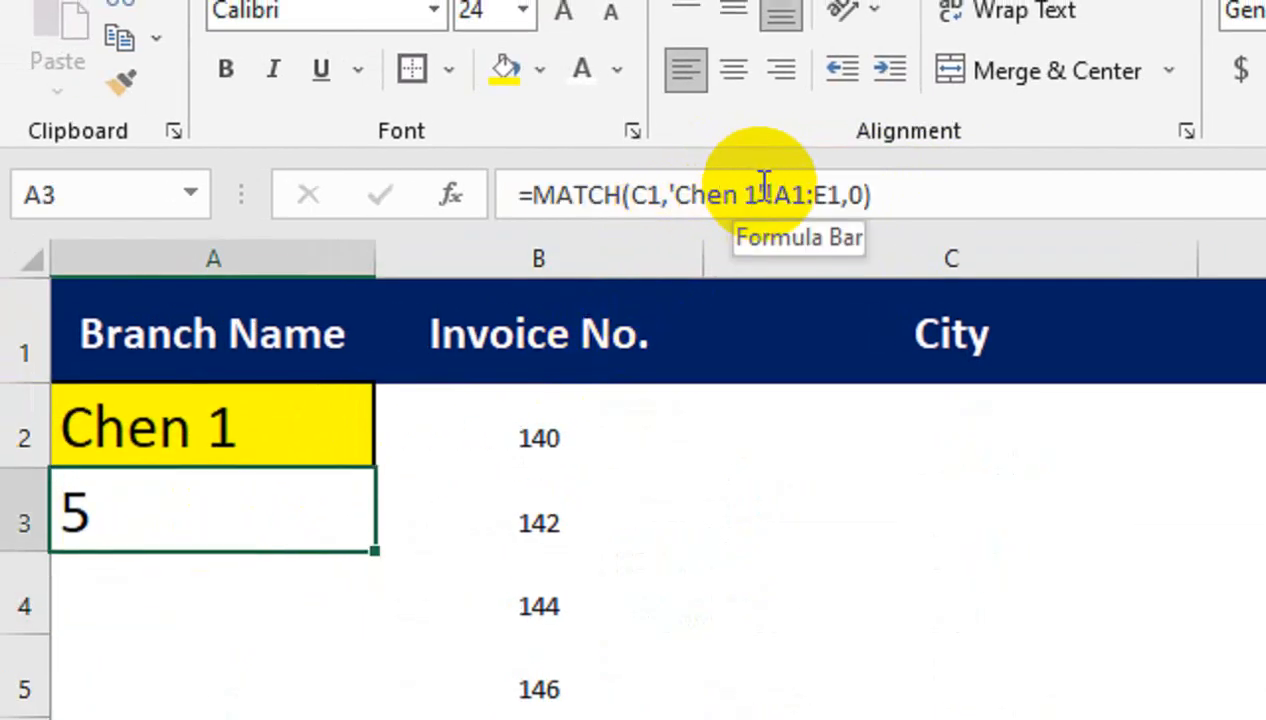
click(743, 208)
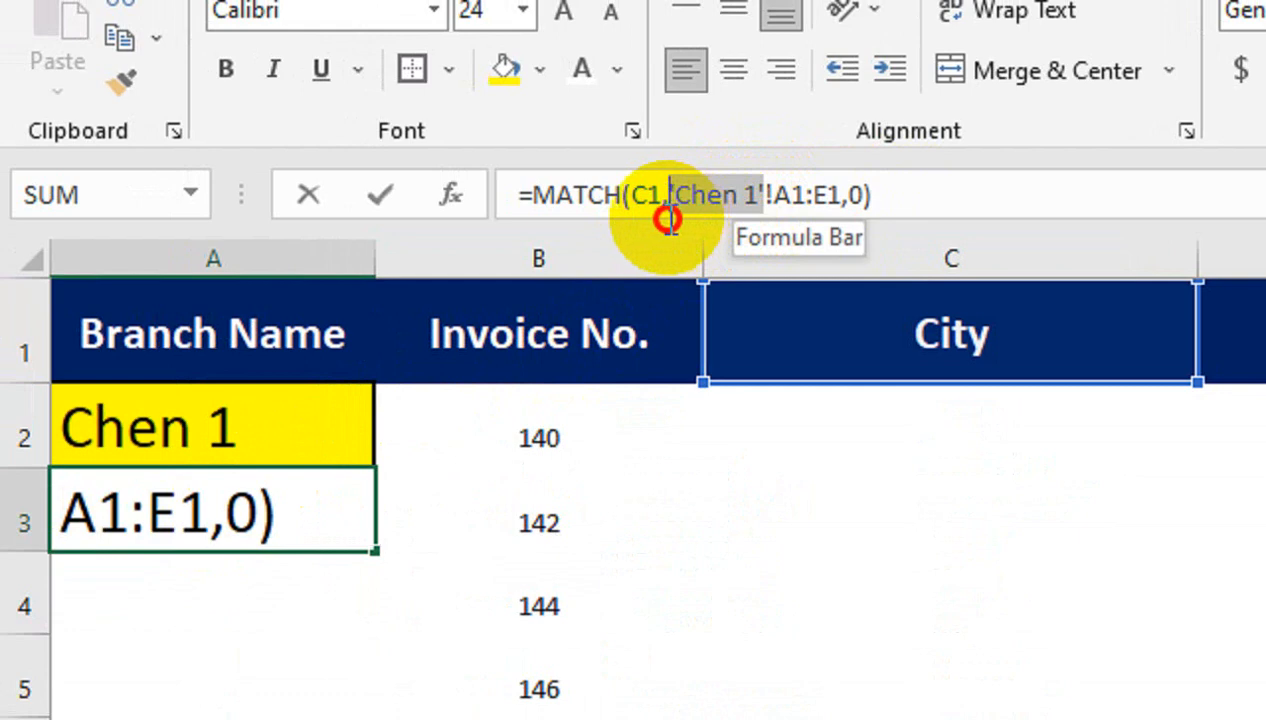
text(inf)
key(BackSpace)
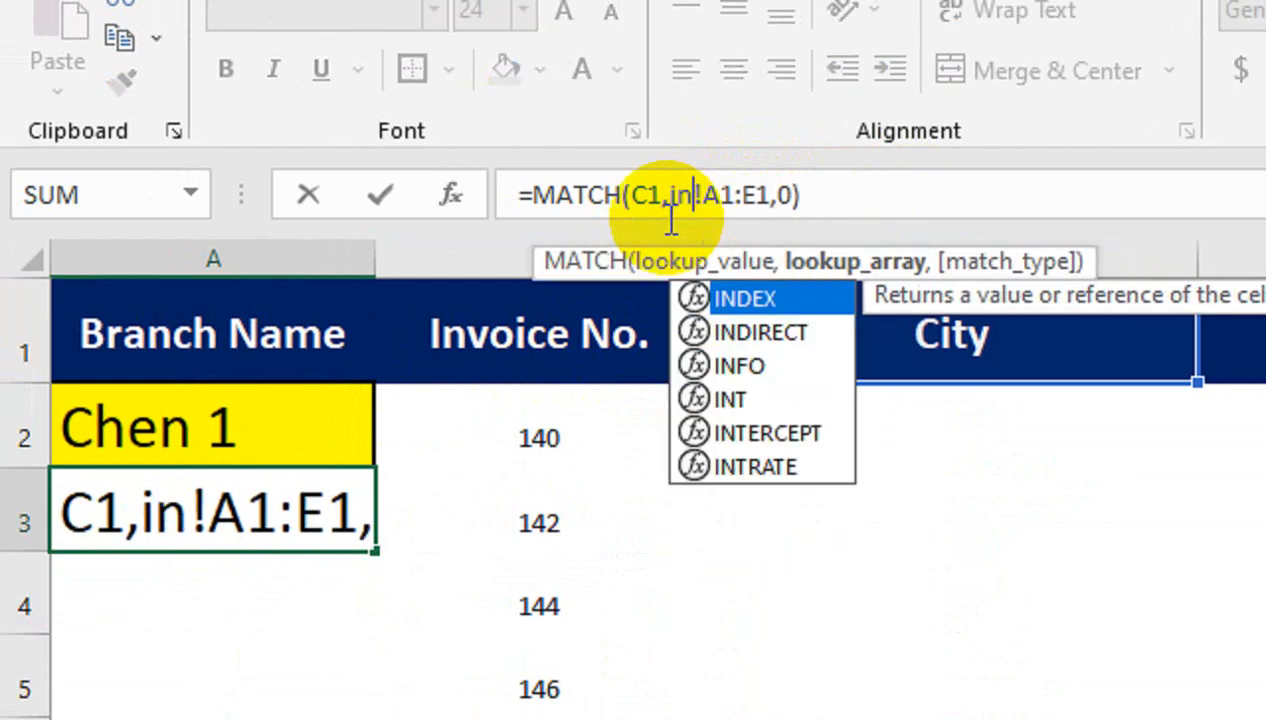
text(d)
key(Down)
key(Tab)
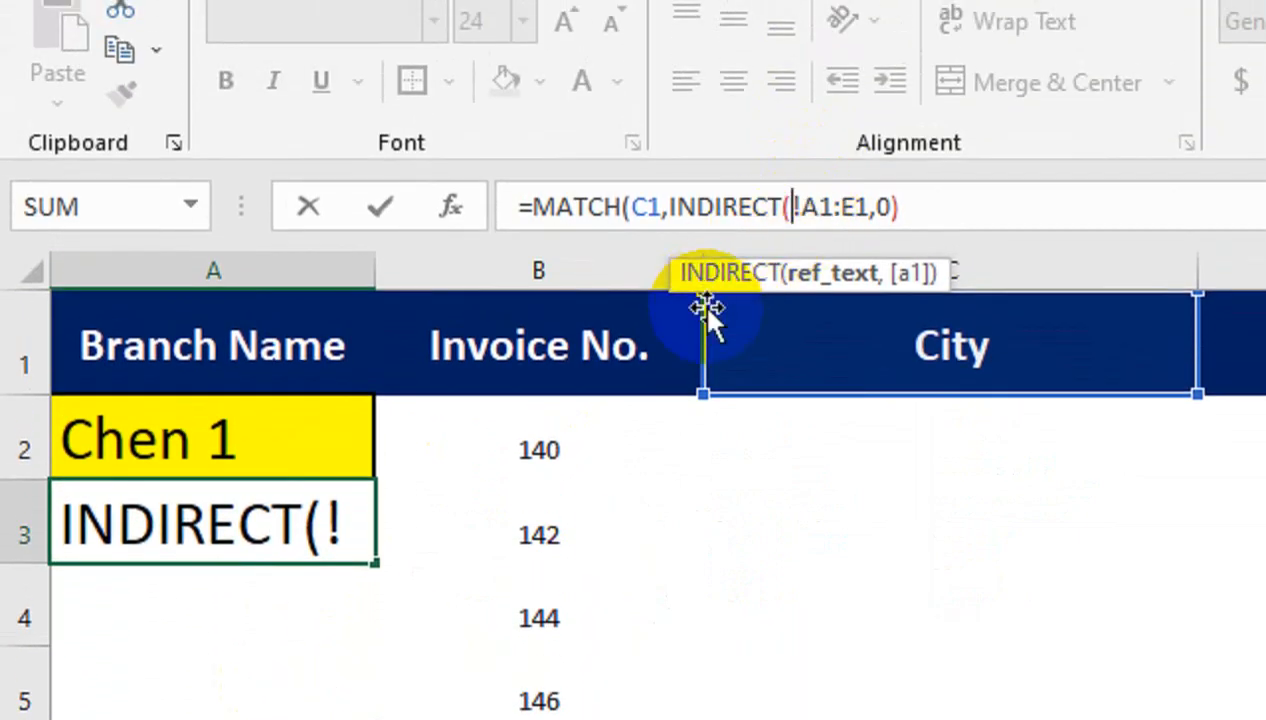
click(305, 455)
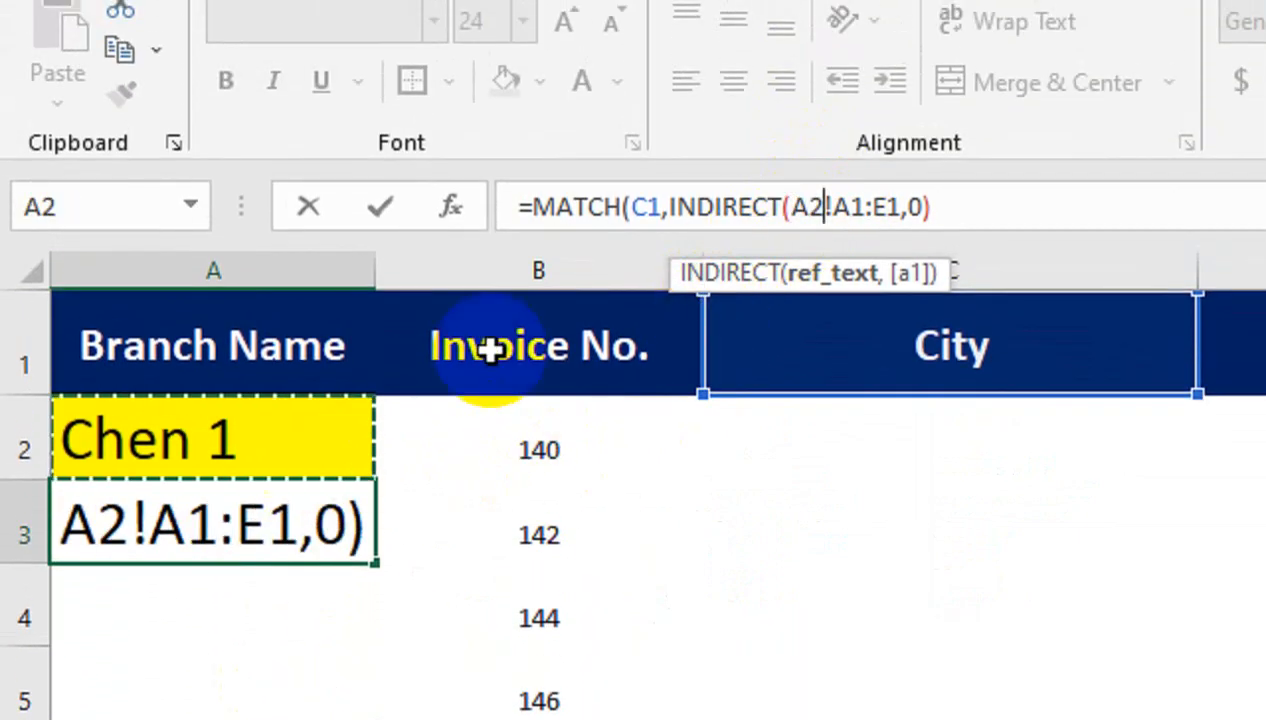
text(&)
click(794, 207)
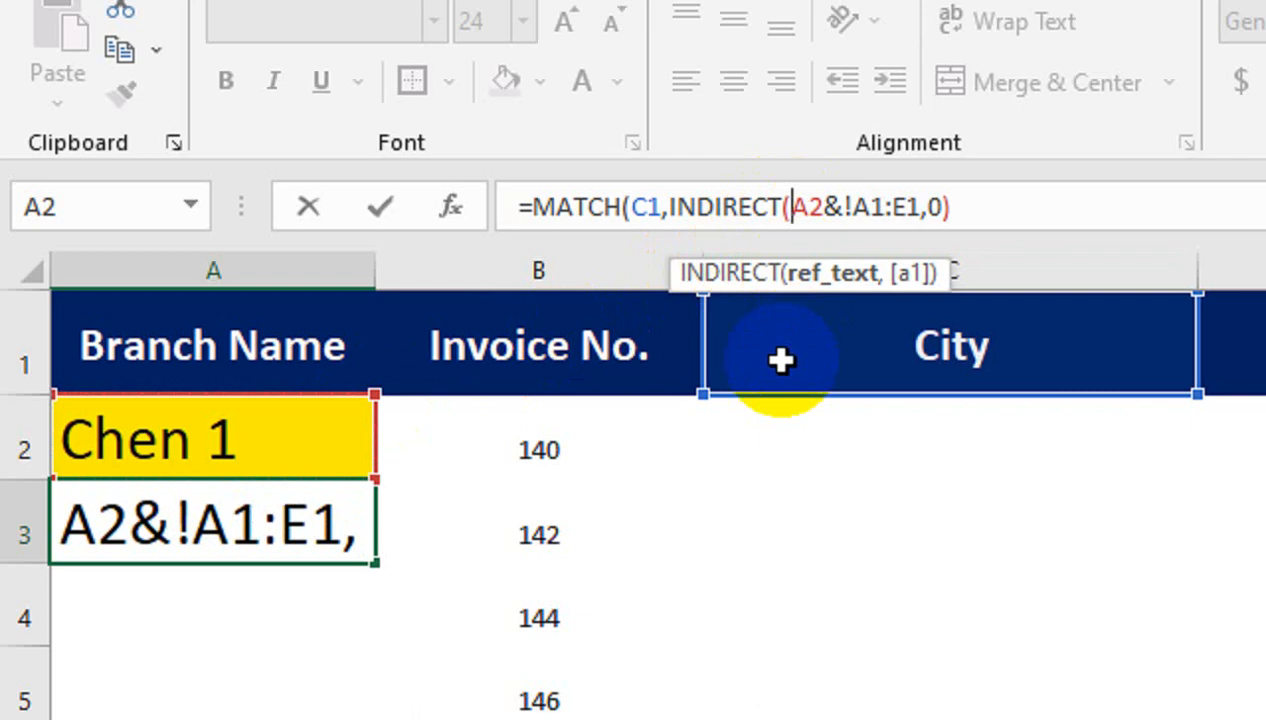
text($)
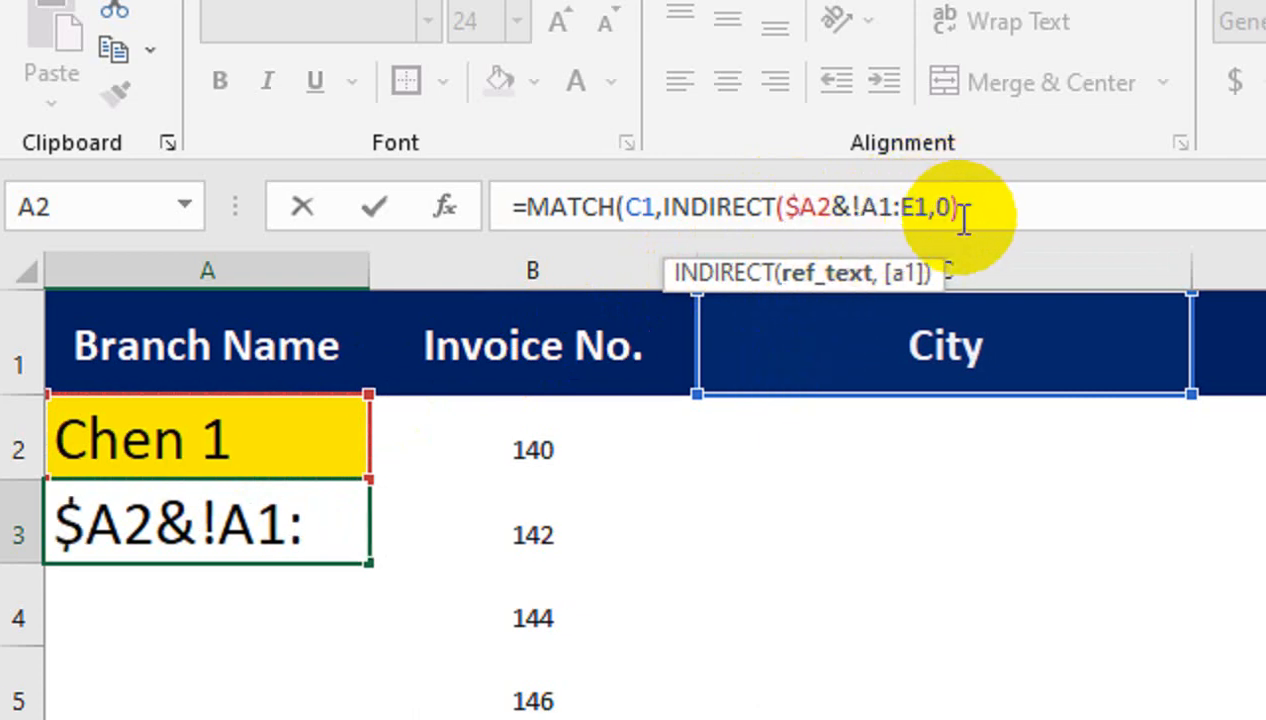
Enclose !A1:E1 in quotation marks in the A3 formula and enter it, accepting the suggested correction
key(Return)
key(Return)
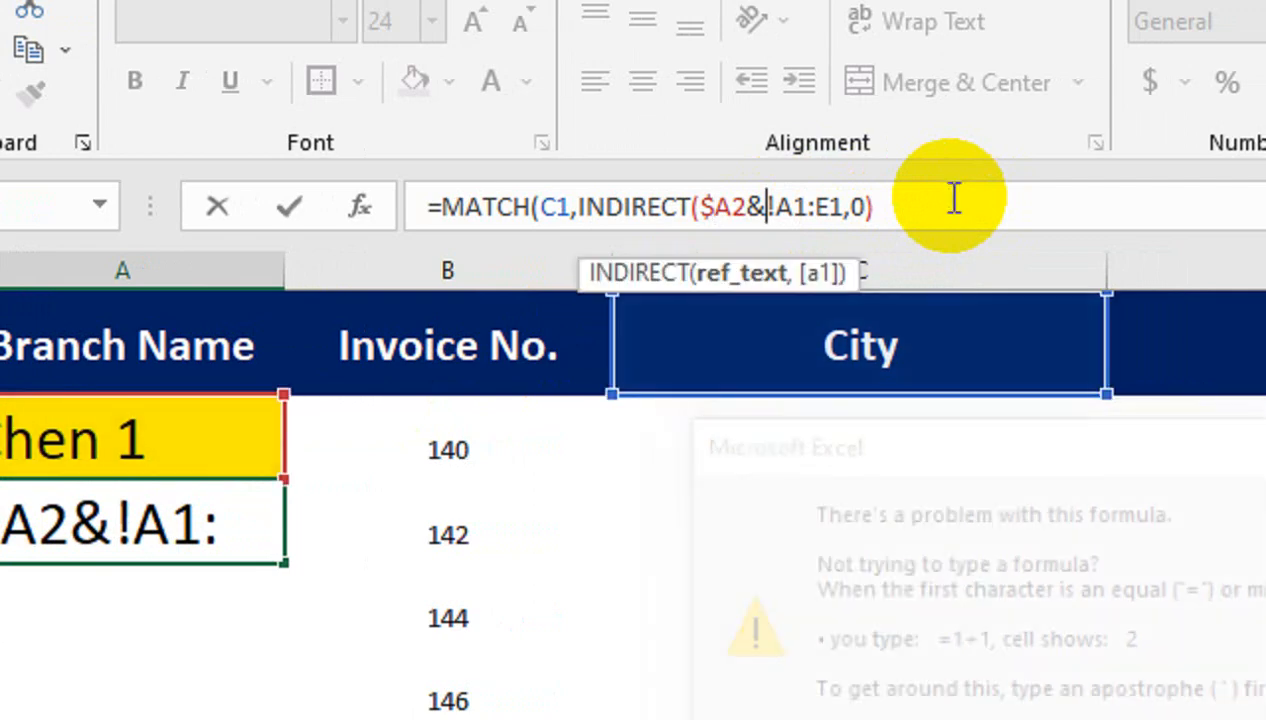
text(")
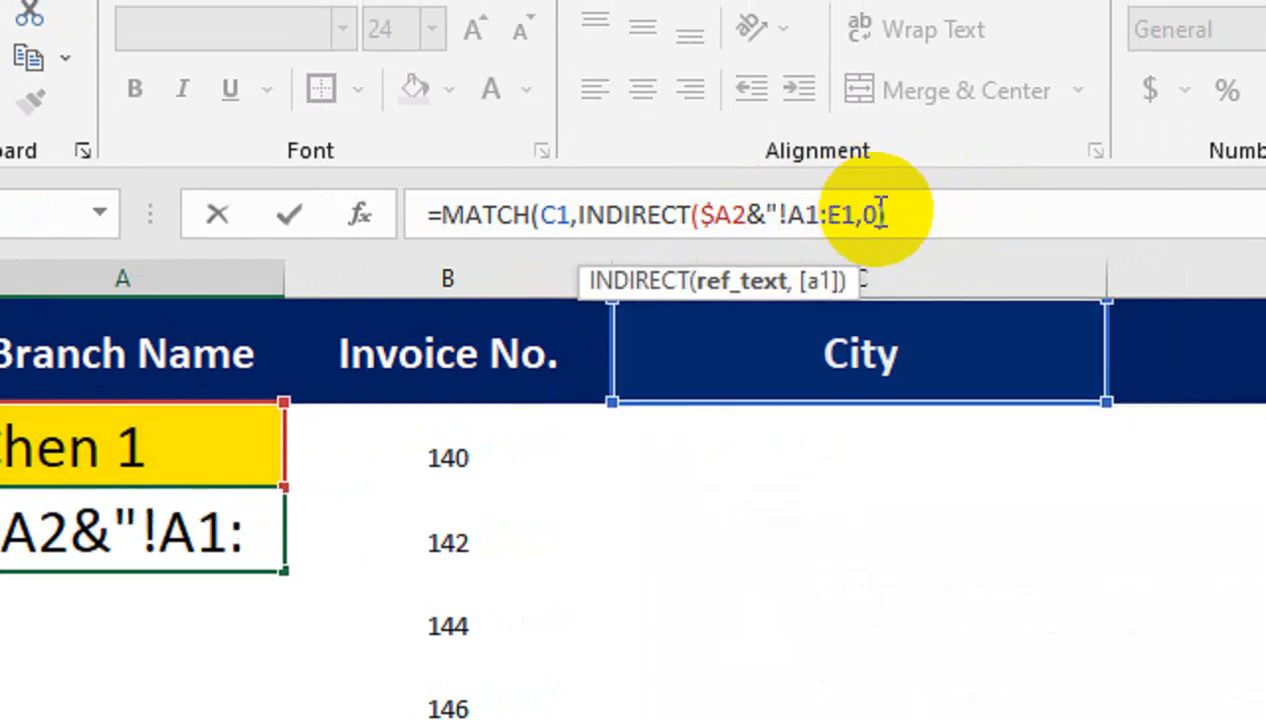
click(858, 214)
key(Return)
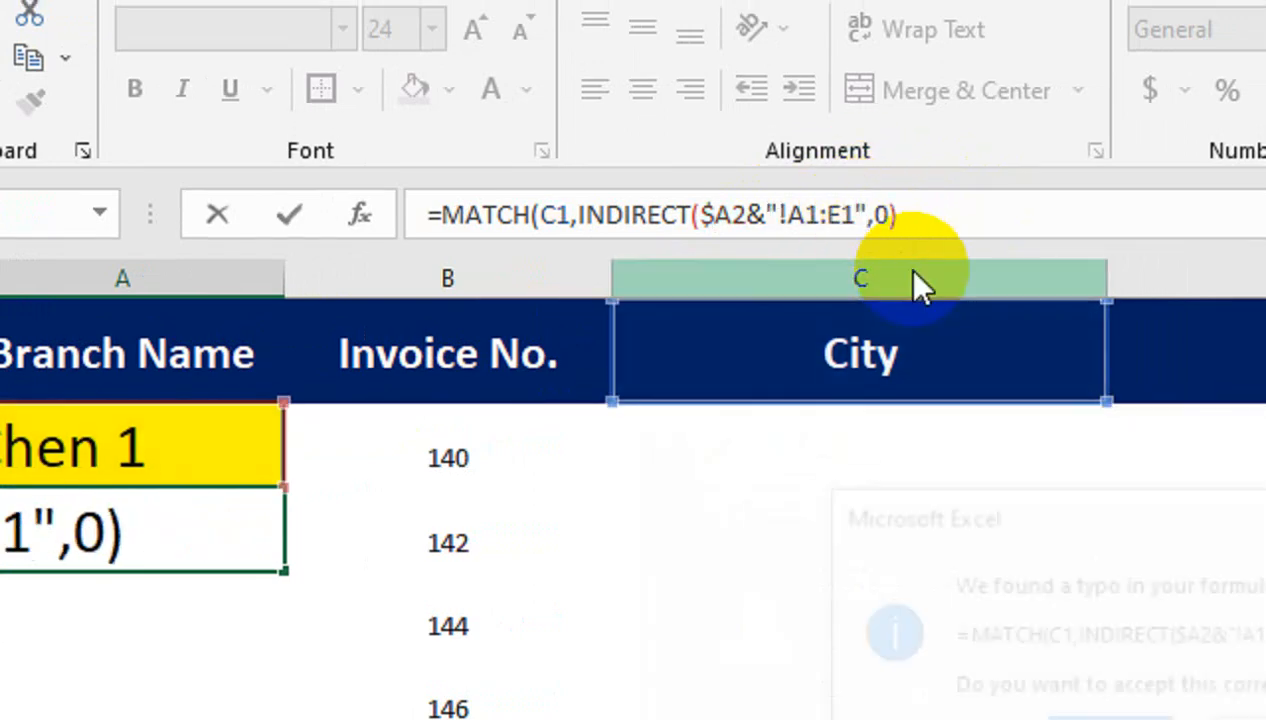
key(Return)
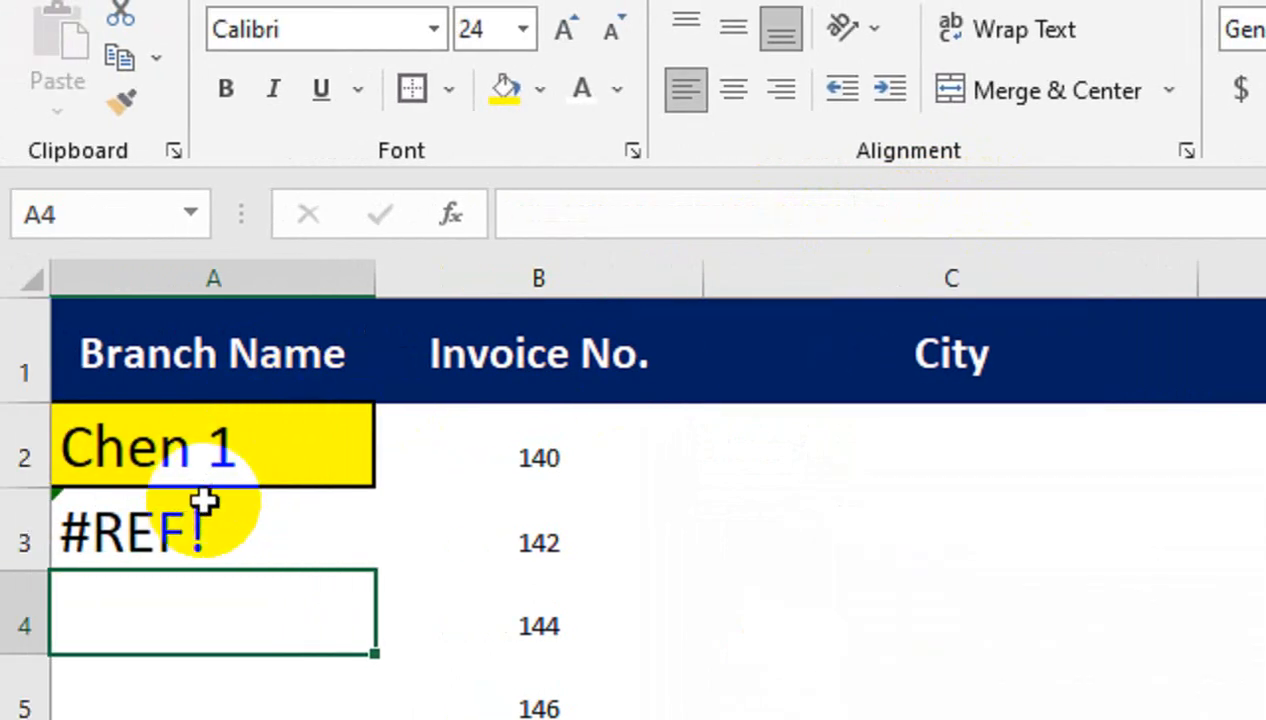
Delete the test formula from A3
click(103, 561)
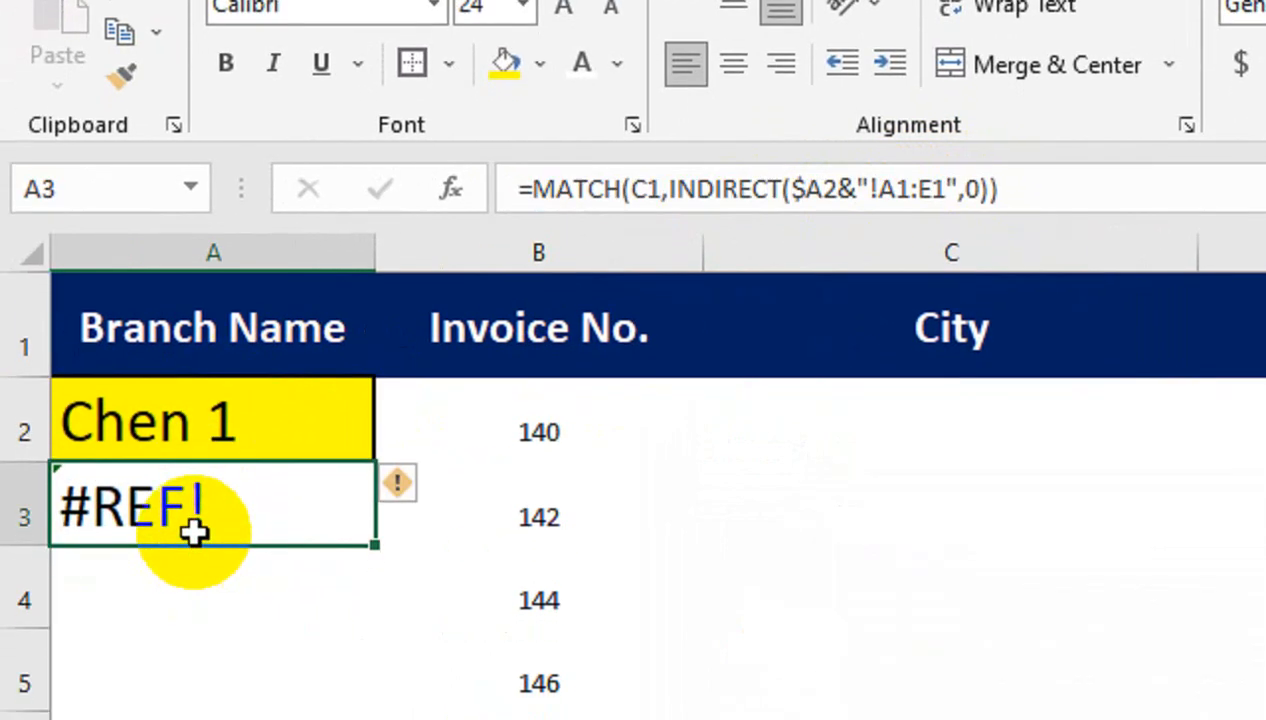
key(Delete)
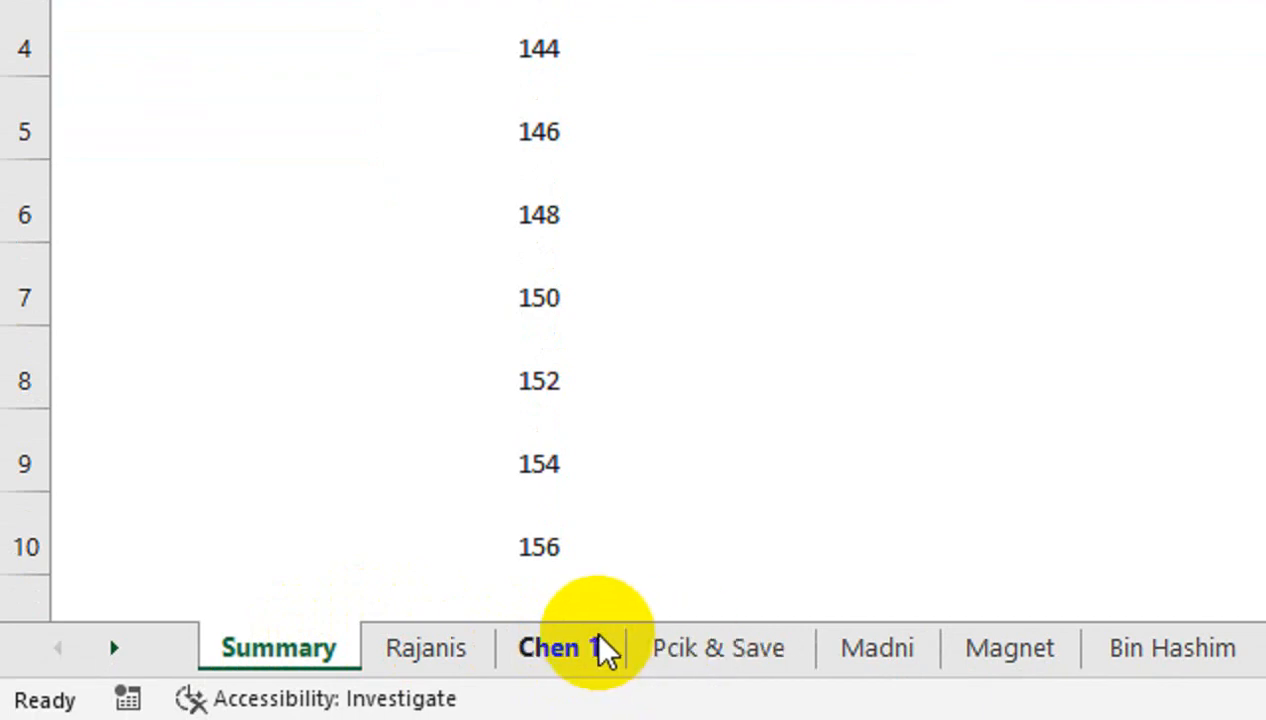
Rename the Chen 1 sheet as Chen1, without the space
click(590, 650)
click(594, 645)
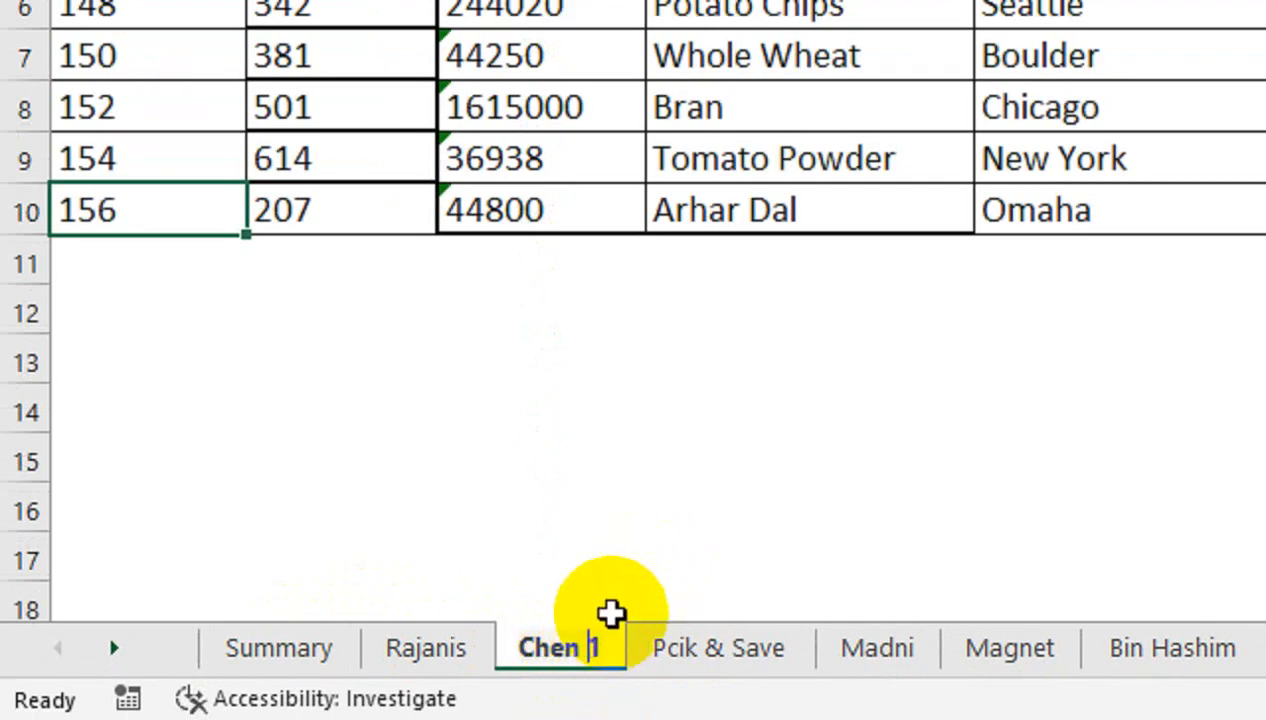
key(BackSpace)
key(Return)
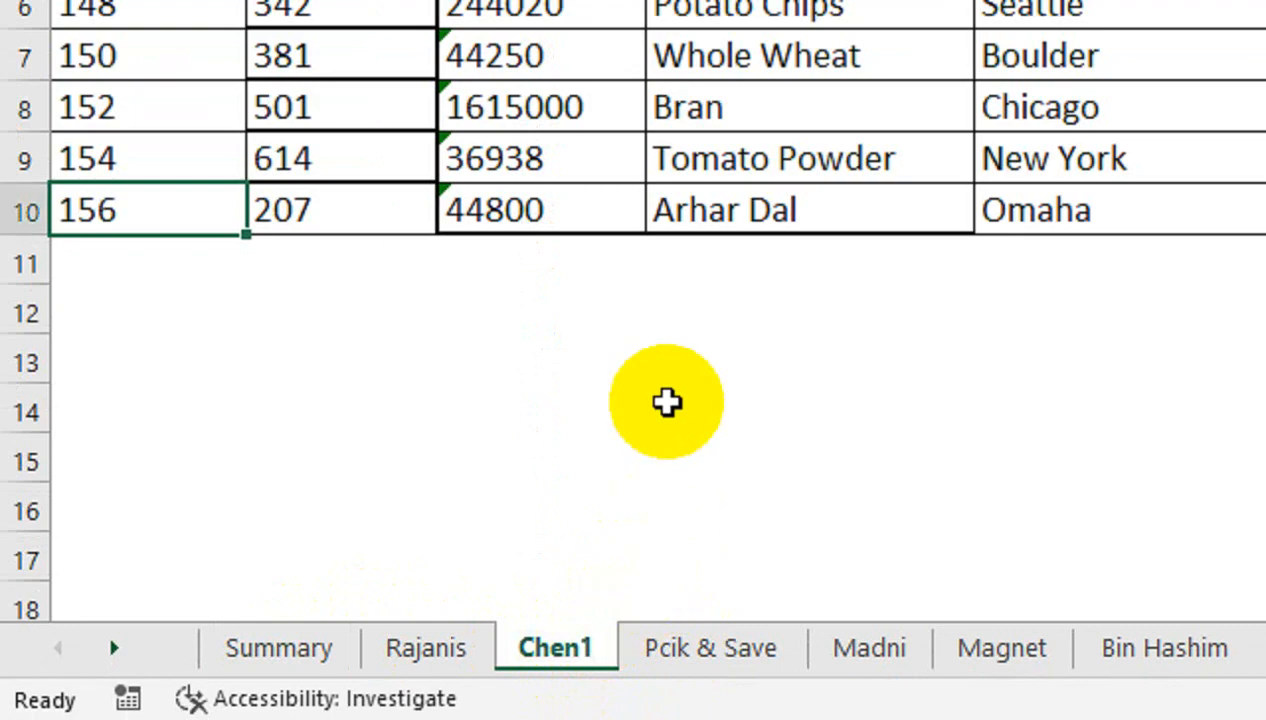
Rename the Pcik & Save sheet as Pcik&Save by removing both spaces
double_click(770, 648)
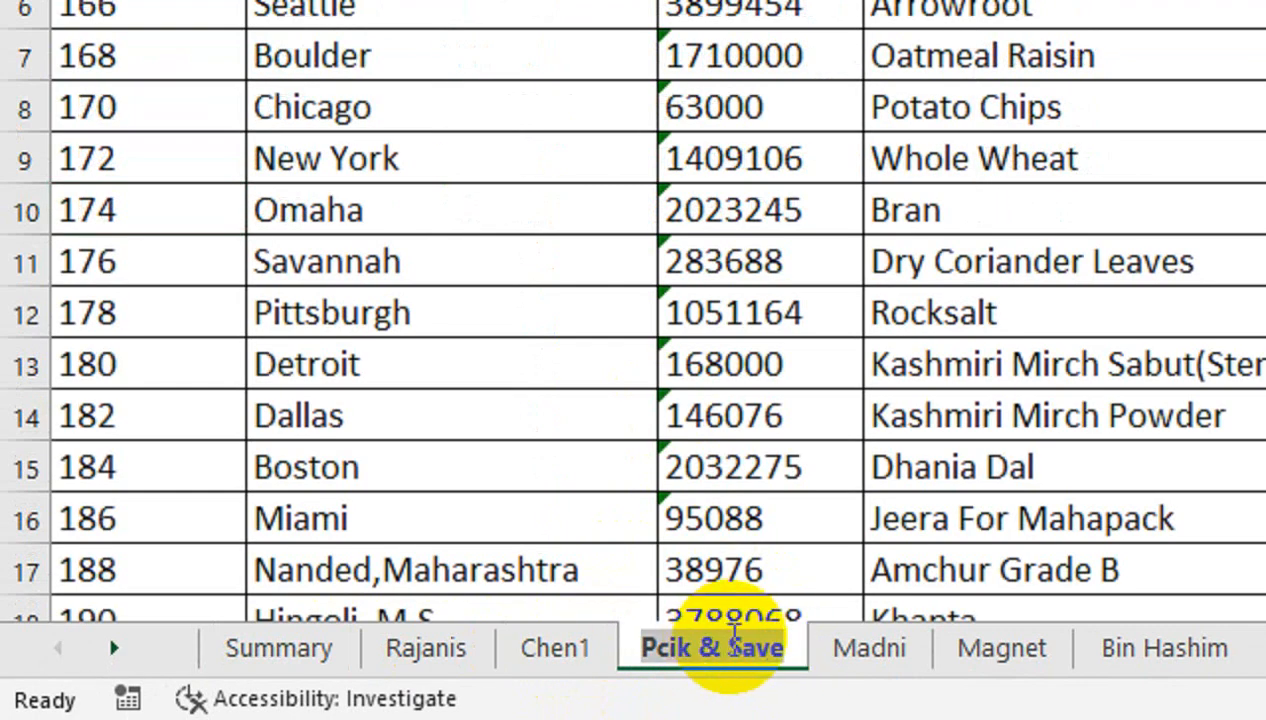
click(735, 636)
key(BackSpace)
key(Left)
key(BackSpace)
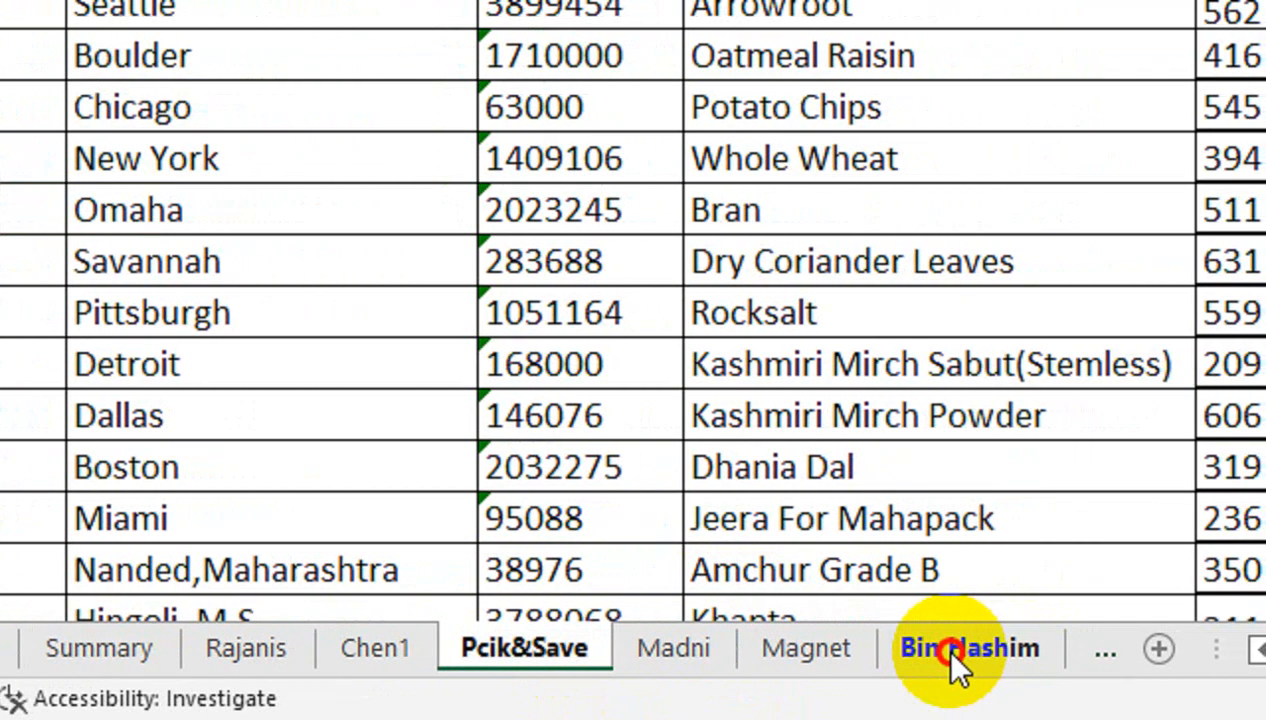
Rename the Bin Hashim sheet as BinHashim, without the space
double_click(1135, 648)
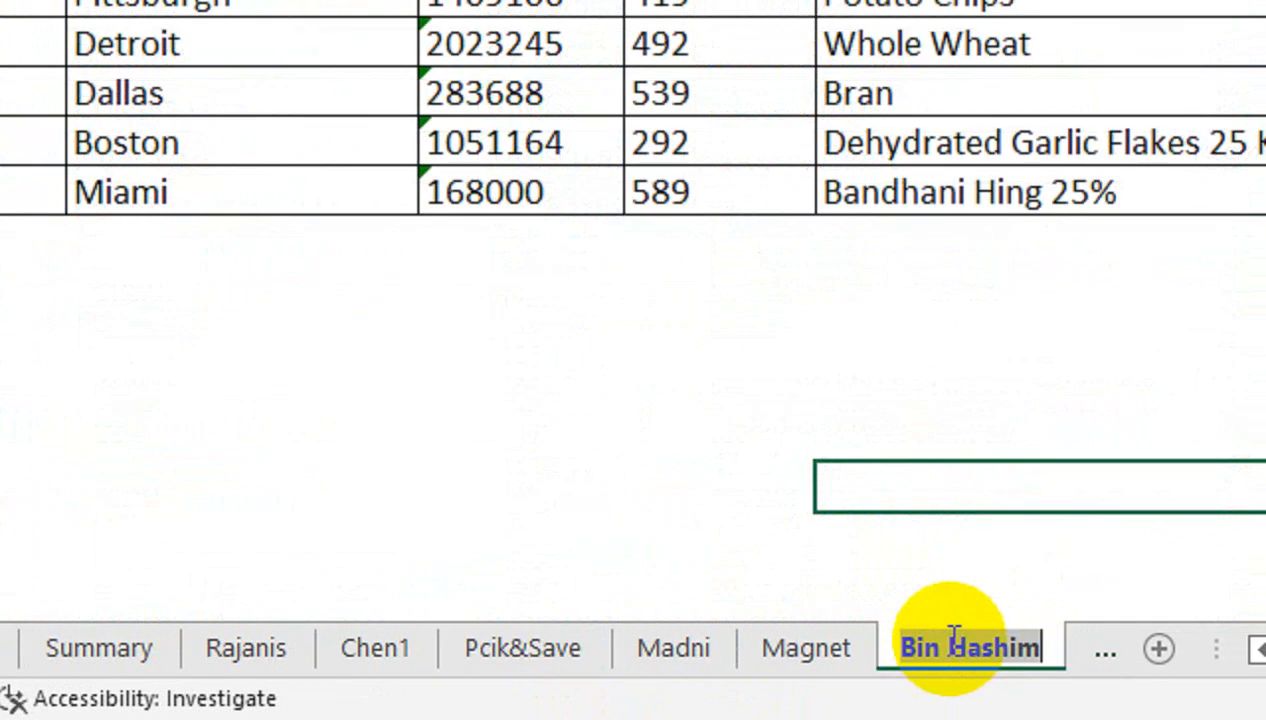
click(1138, 638)
key(BackSpace)
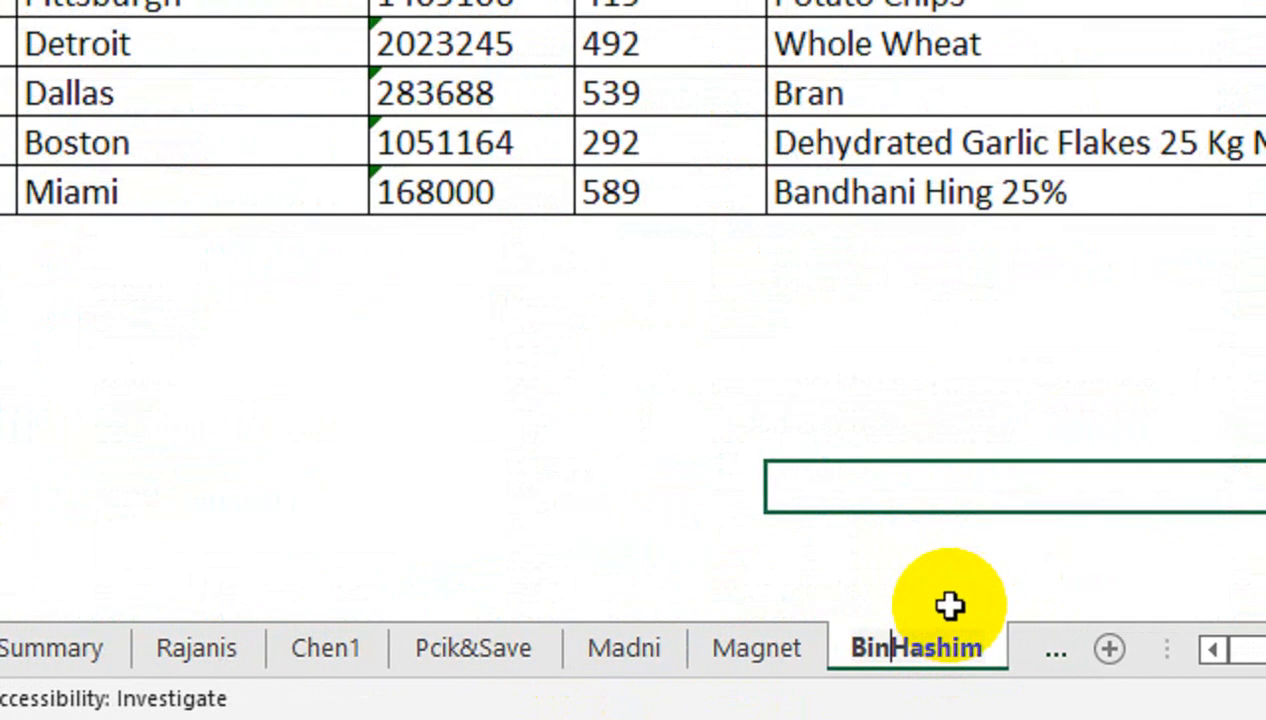
key(Return)
Set the branch name in A2 of the Summary sheet to Chen1
click(90, 648)
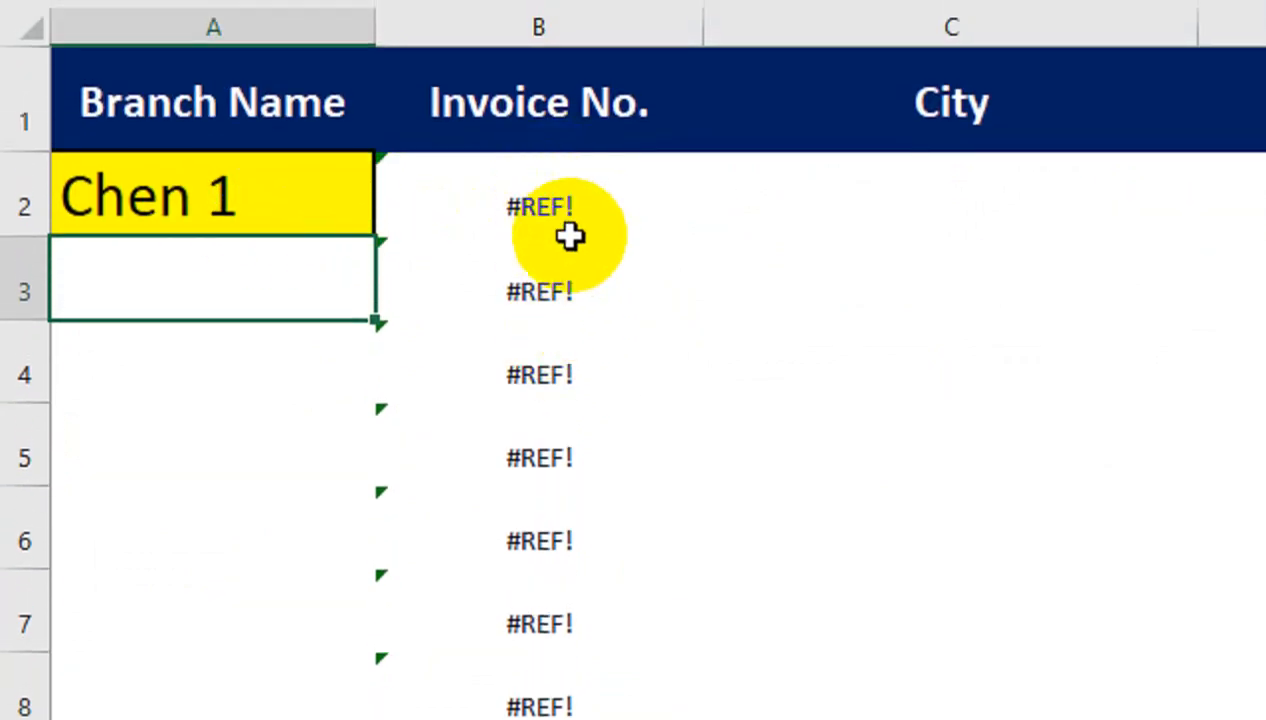
click(368, 212)
click(392, 216)
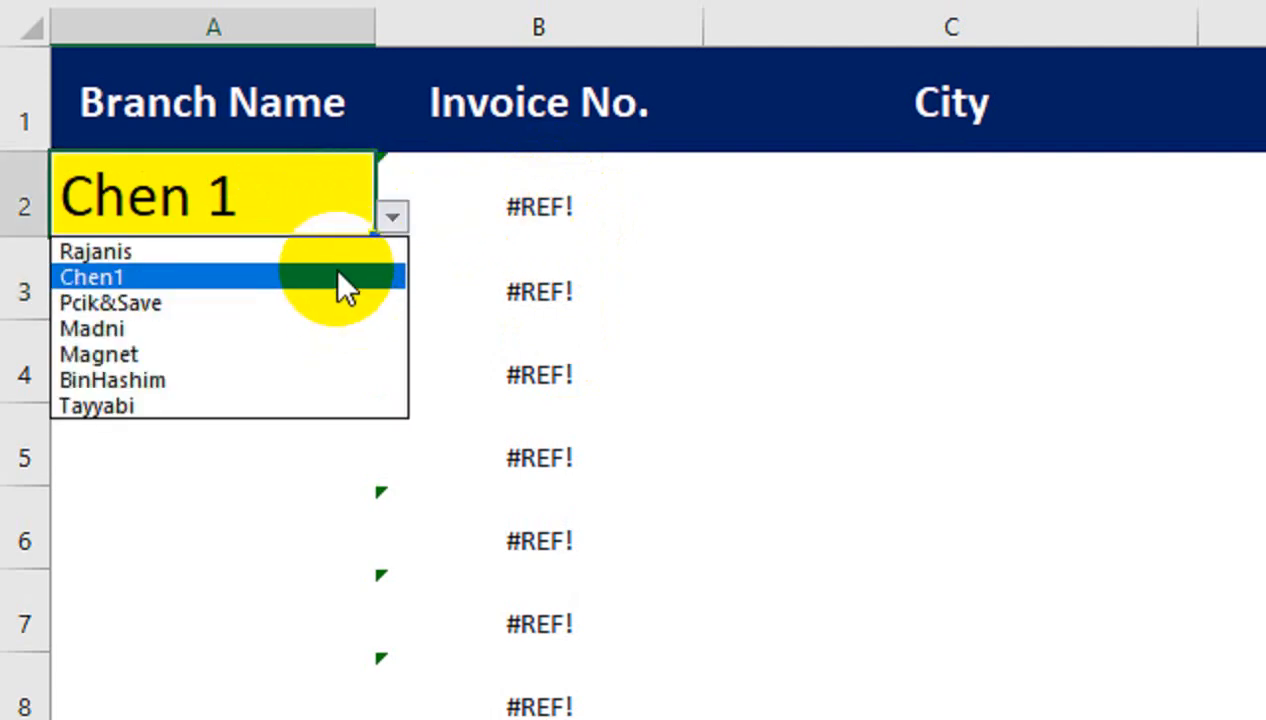
click(338, 276)
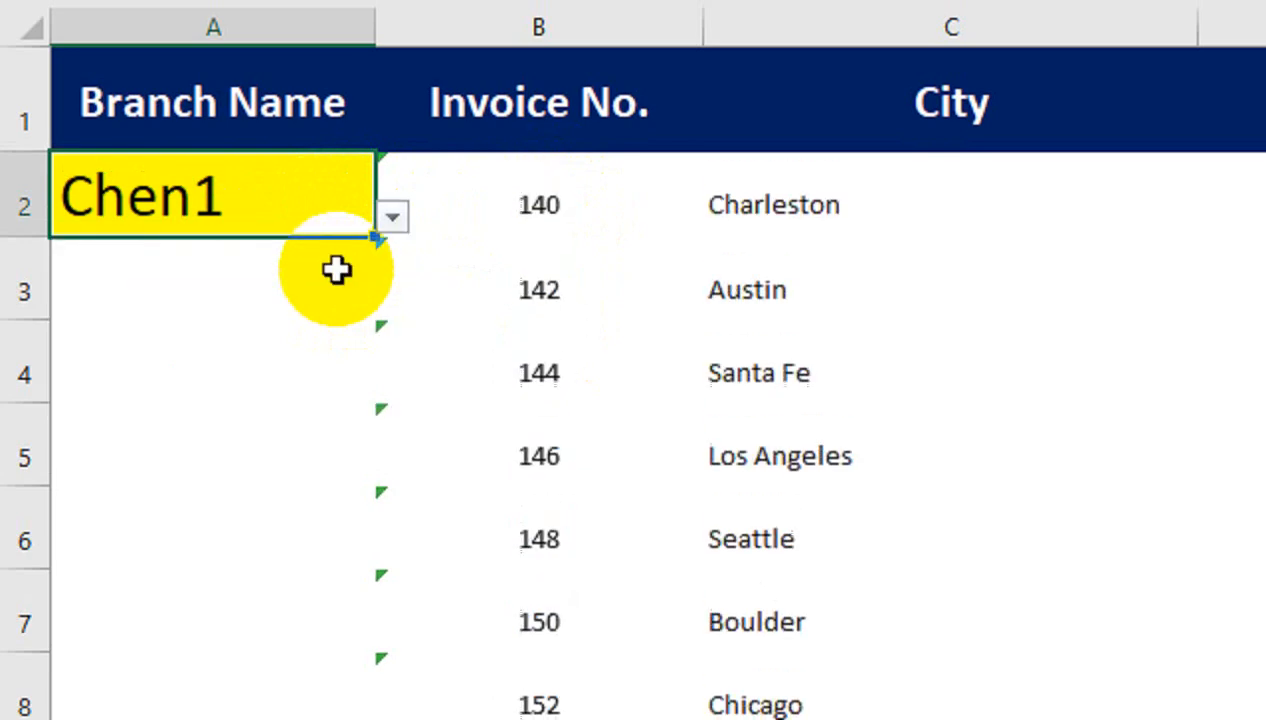
Check the Chen1 sheet's data extent and change the VLOOKUP table range in the Summary C2 formula to the whole columns $A:$E
click(805, 212)
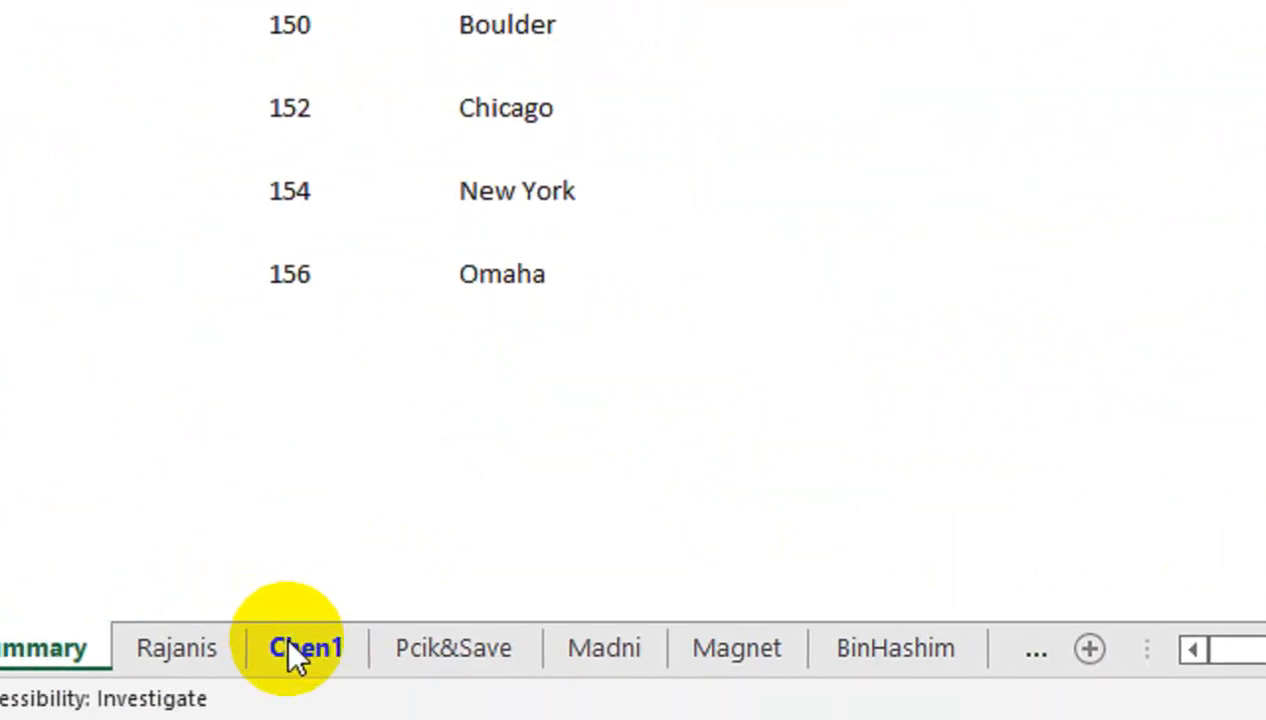
click(287, 638)
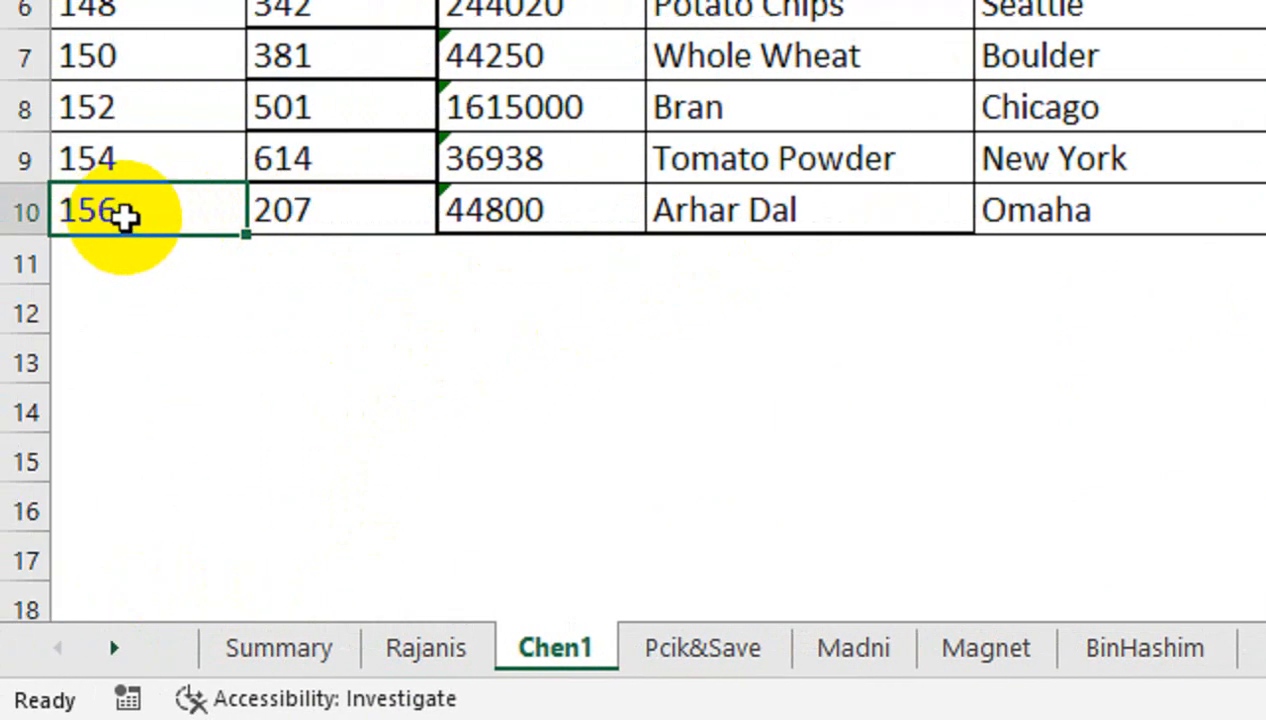
click(447, 662)
click(268, 644)
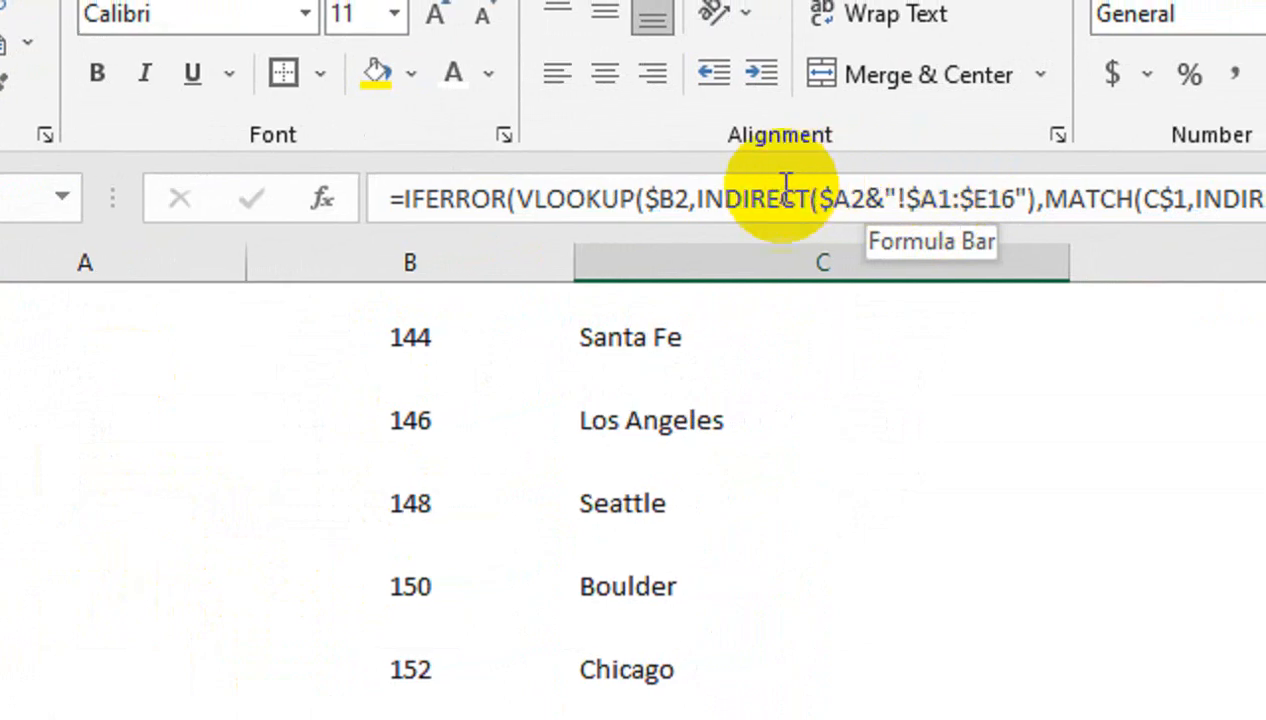
click(952, 199)
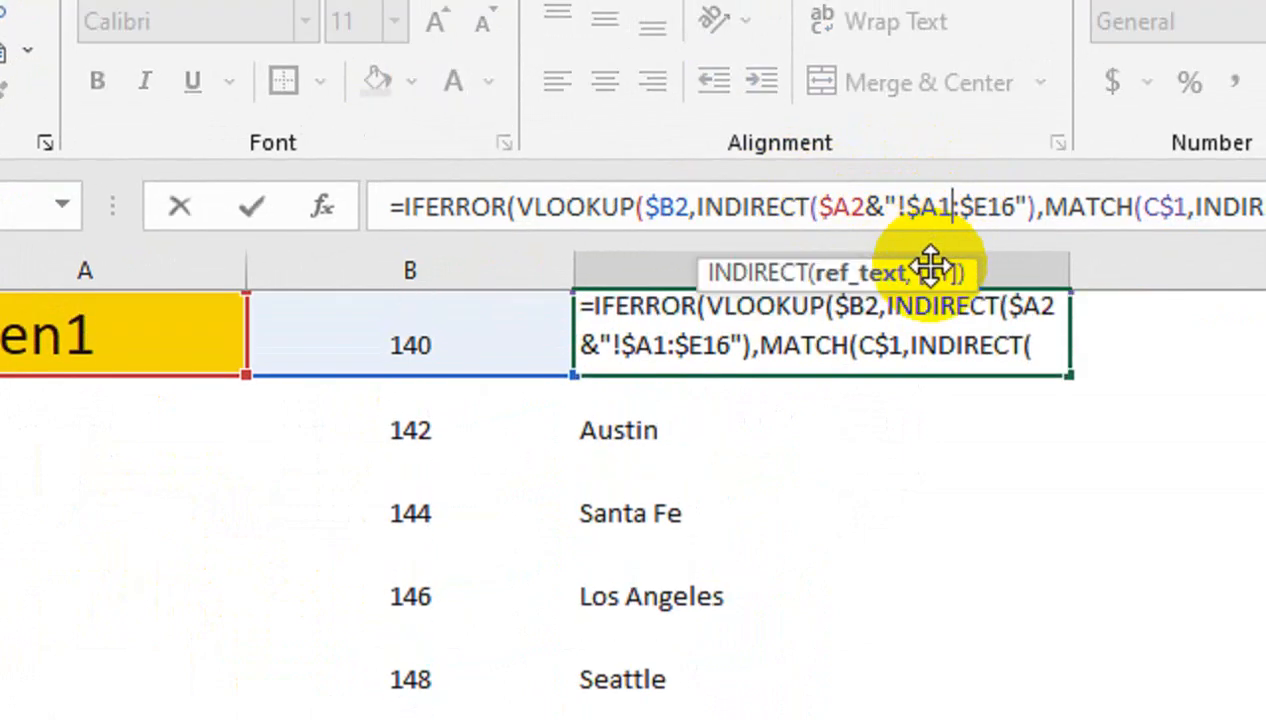
key(BackSpace)
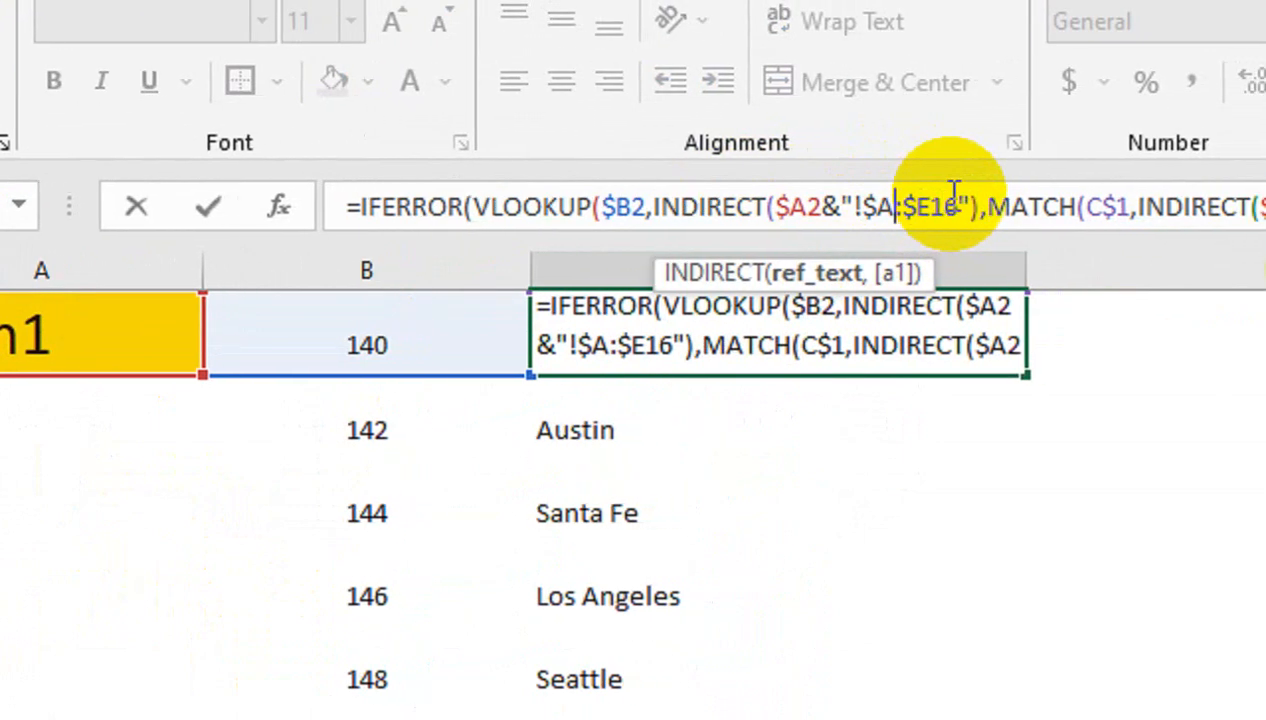
key(BackSpace)
key(BackSpace)
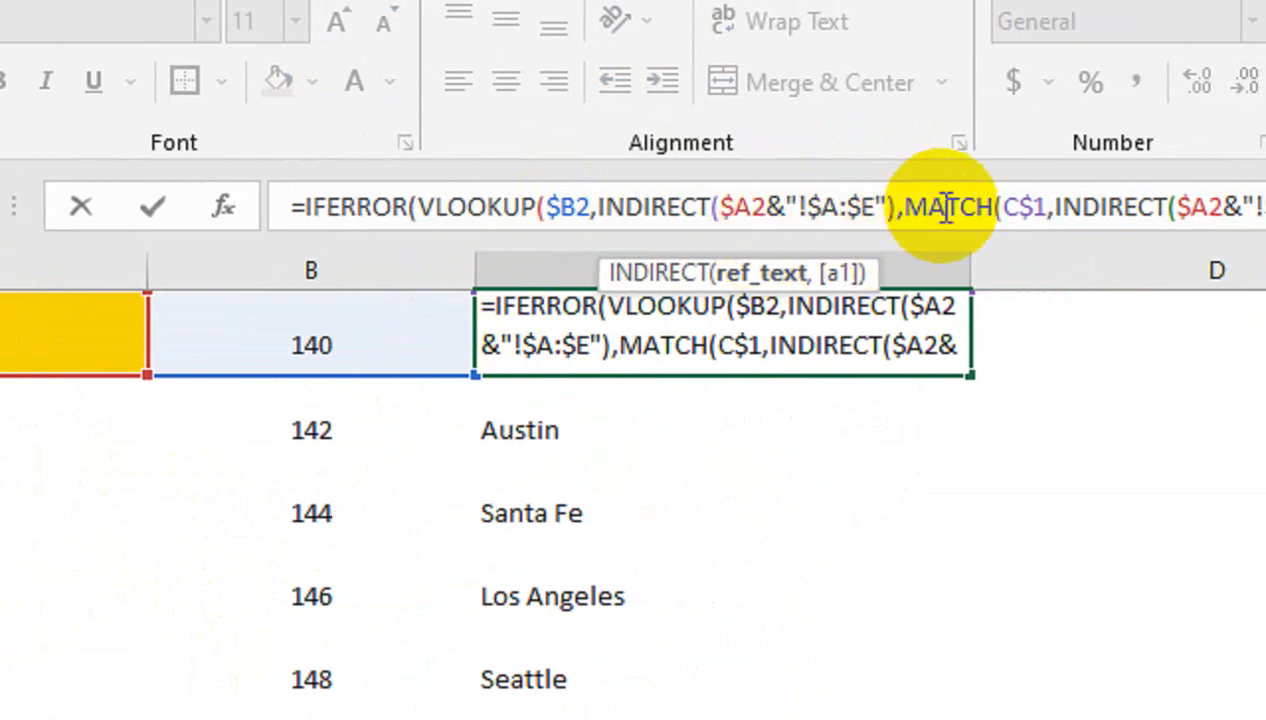
Make the branch cell reference absolute as $A$2 in both INDIRECT functions of the C2 formula and enter the formula
click(758, 214)
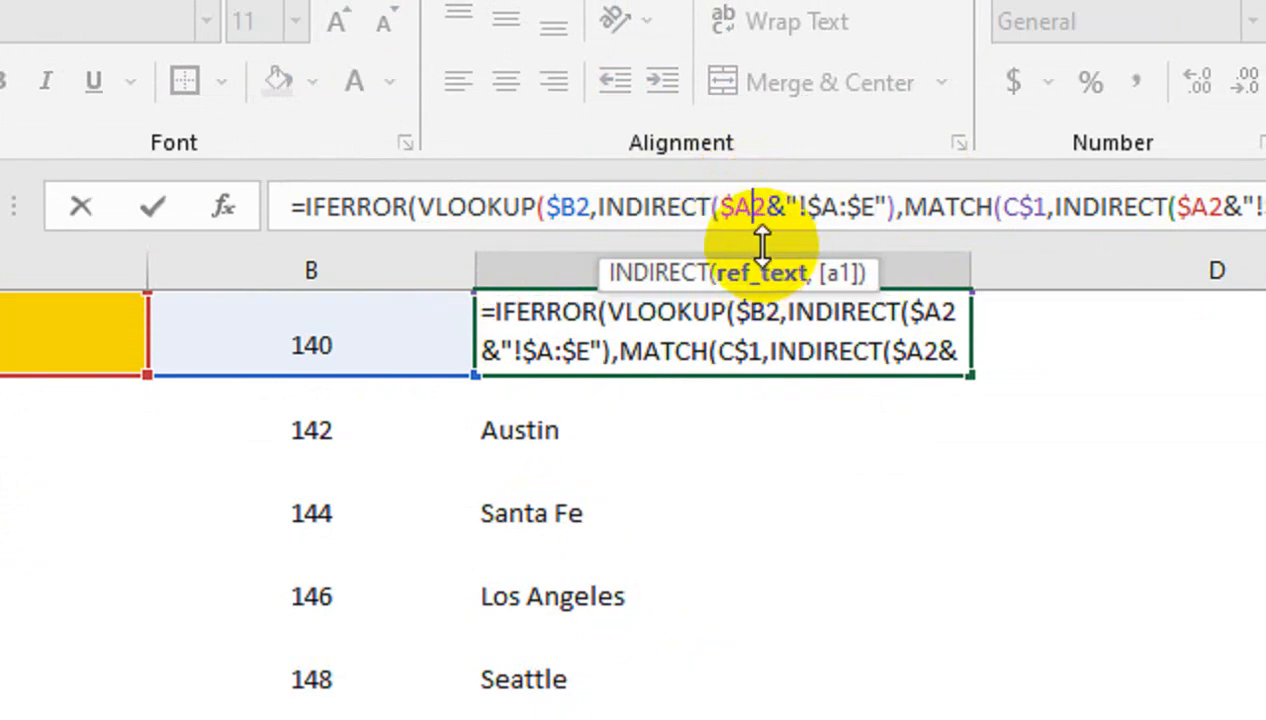
text($)
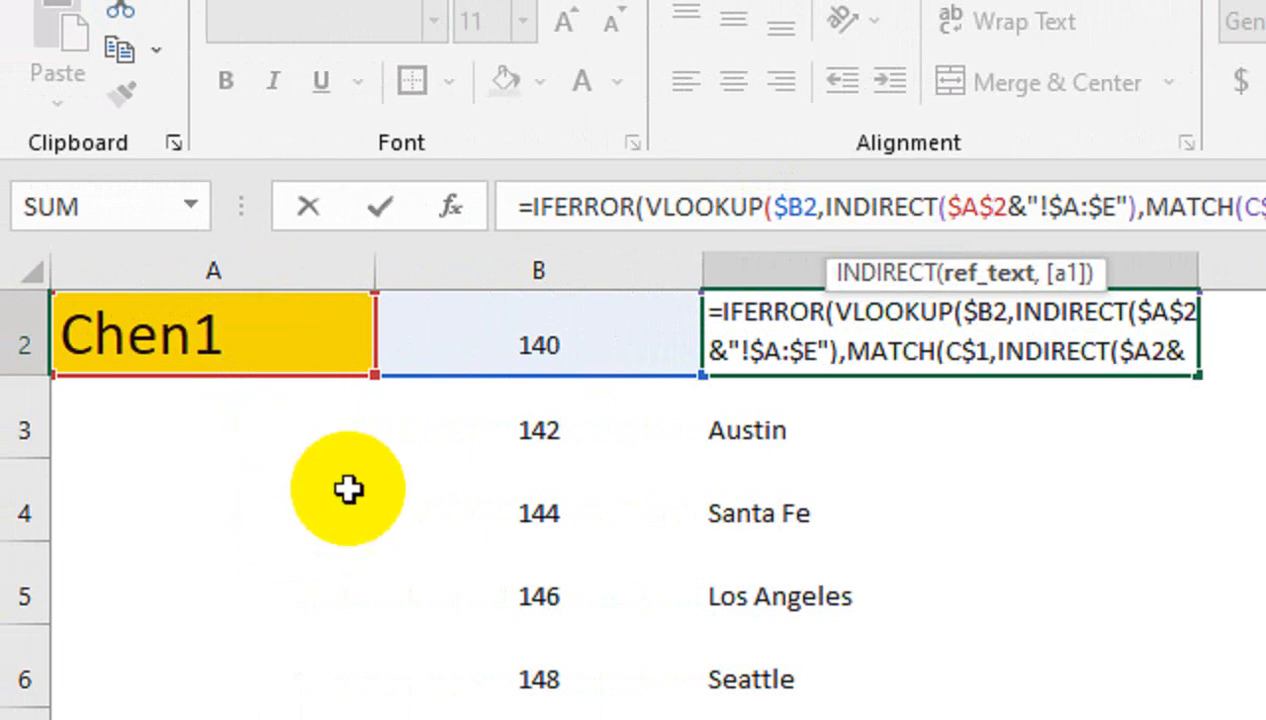
click(949, 210)
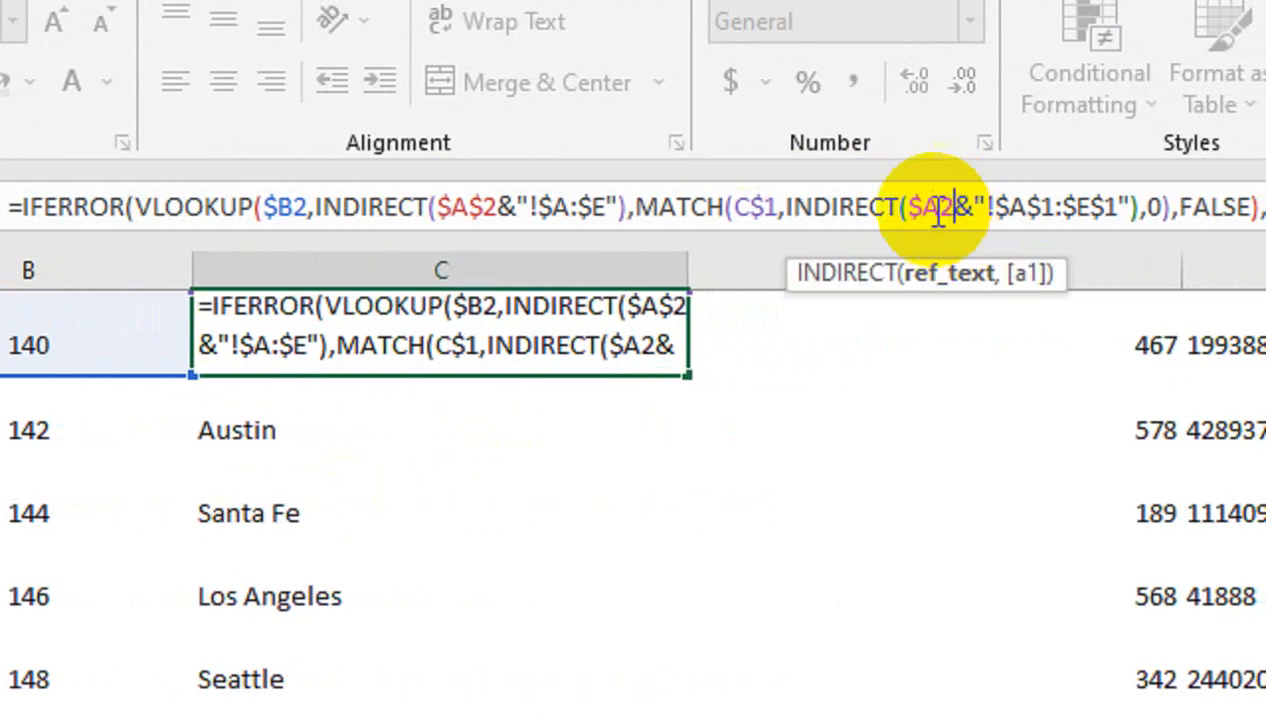
text($)
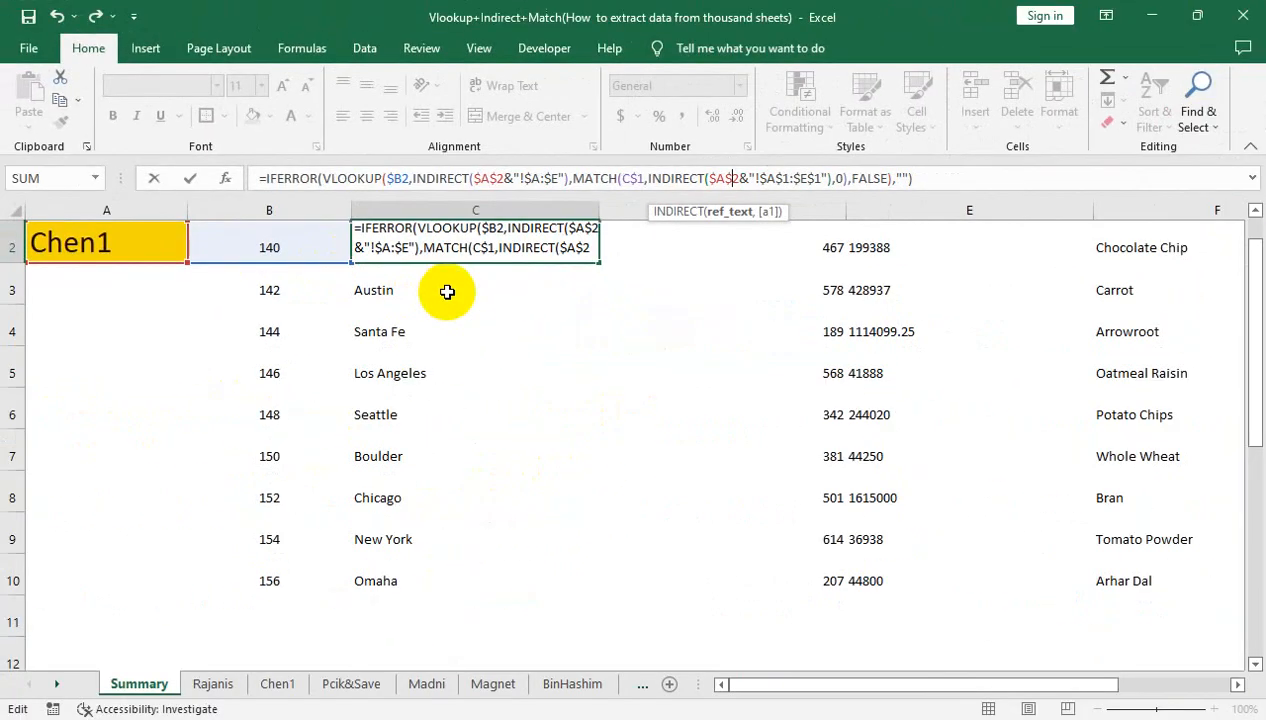
click(186, 432)
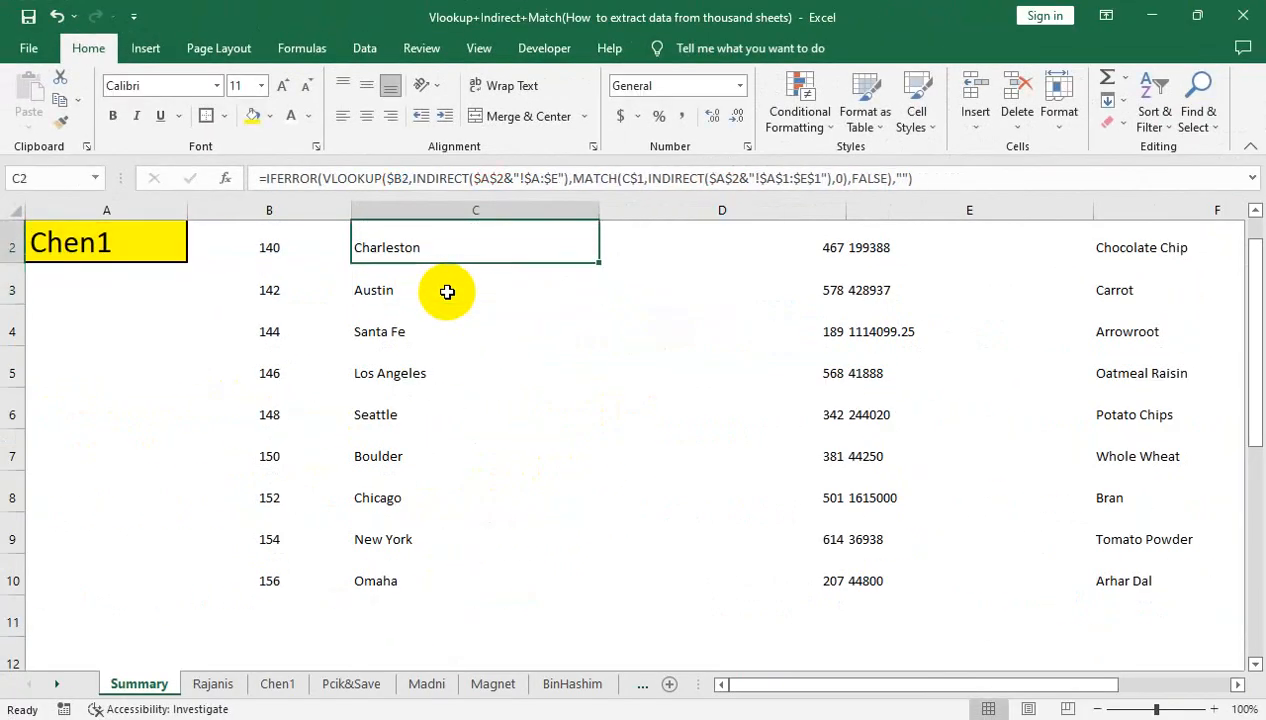
Fill the C2 formula down and across the range C2:F17
scroll(447, 292, up, 1)
key(Down)
key(shift+Down)
key(shift+Down)
key(shift+Down)
key(shift+Down)
key(shift+Down)
key(shift+Down)
key(shift+Down)
key(shift+Down)
key(shift+Down)
key(shift+Down)
key(shift+Down)
key(shift+Down)
key(shift+Down)
key(shift+Down)
key(shift+Down)
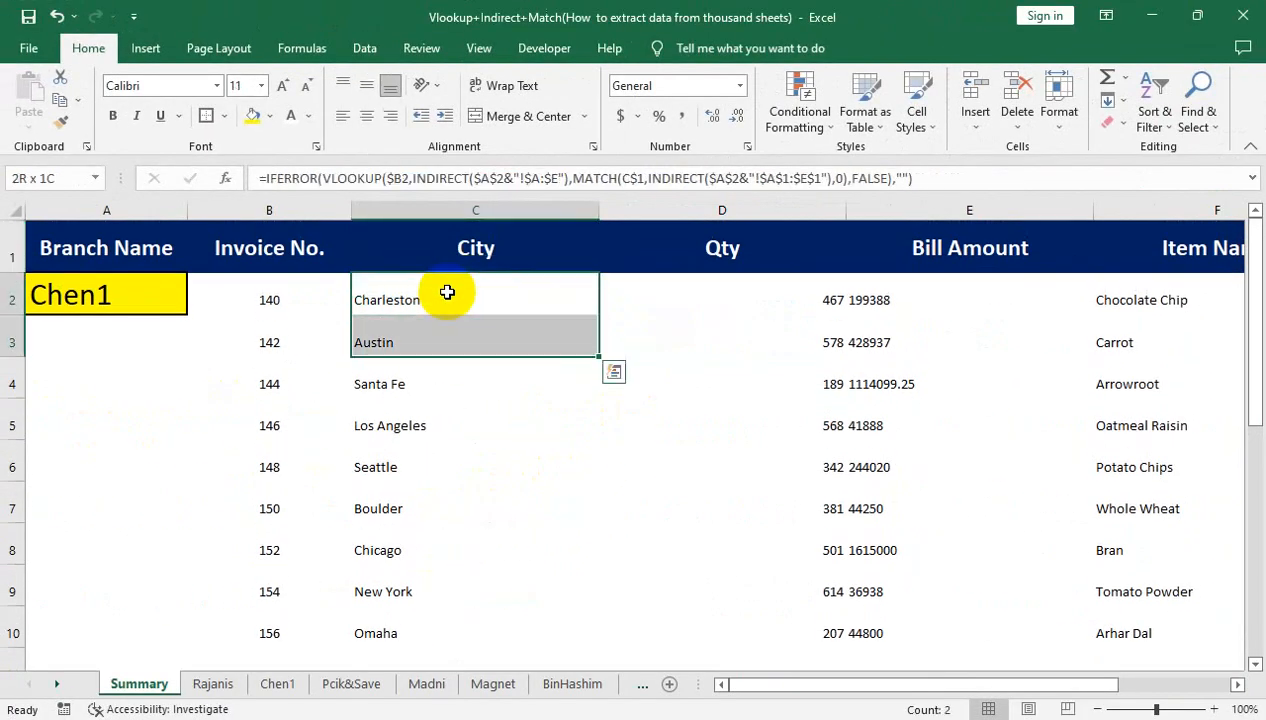
key(shift+Right)
key(shift+Right)
key(shift+Right)
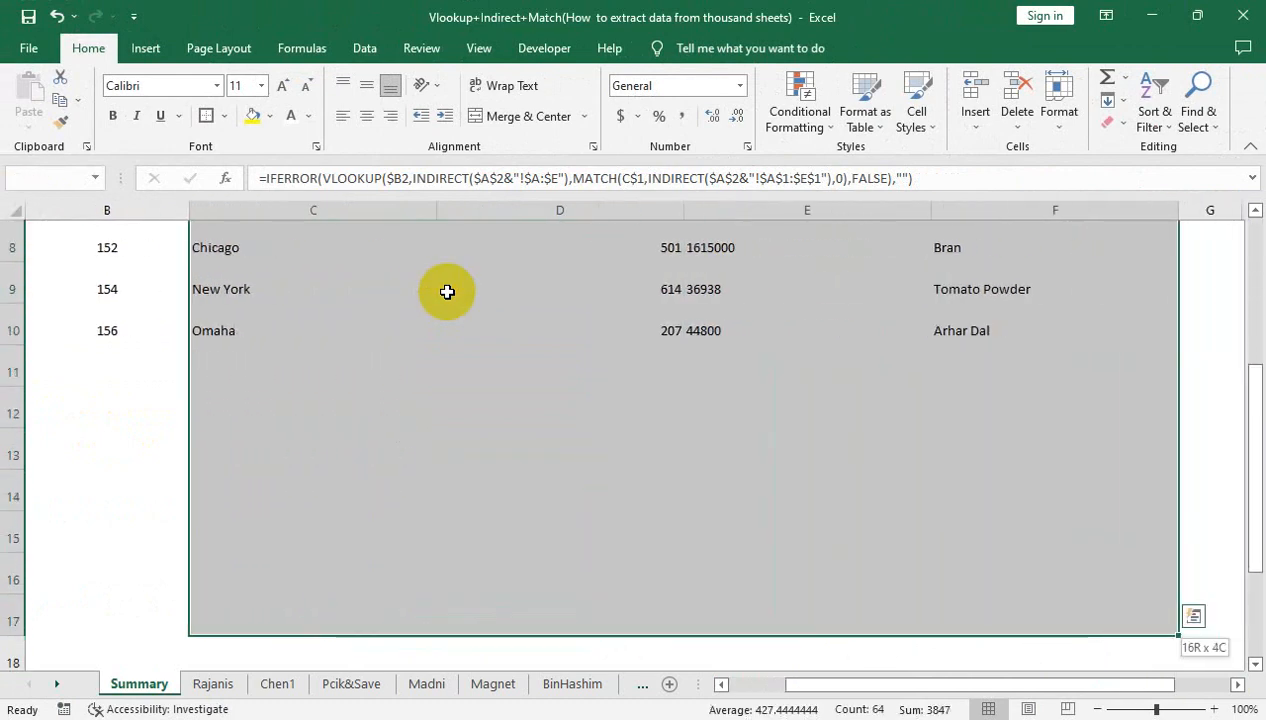
scroll(546, 283, up, 3)
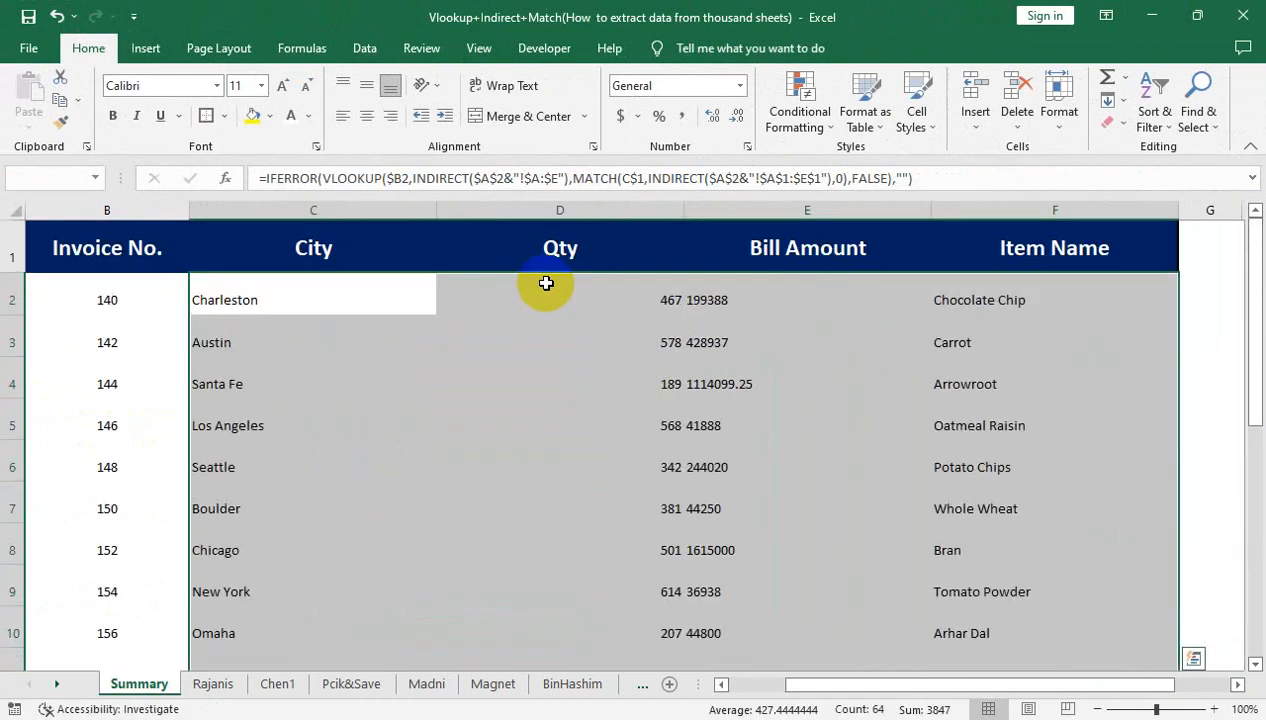
Center the contents of the Qty and Bill Amount columns horizontally
click(574, 209)
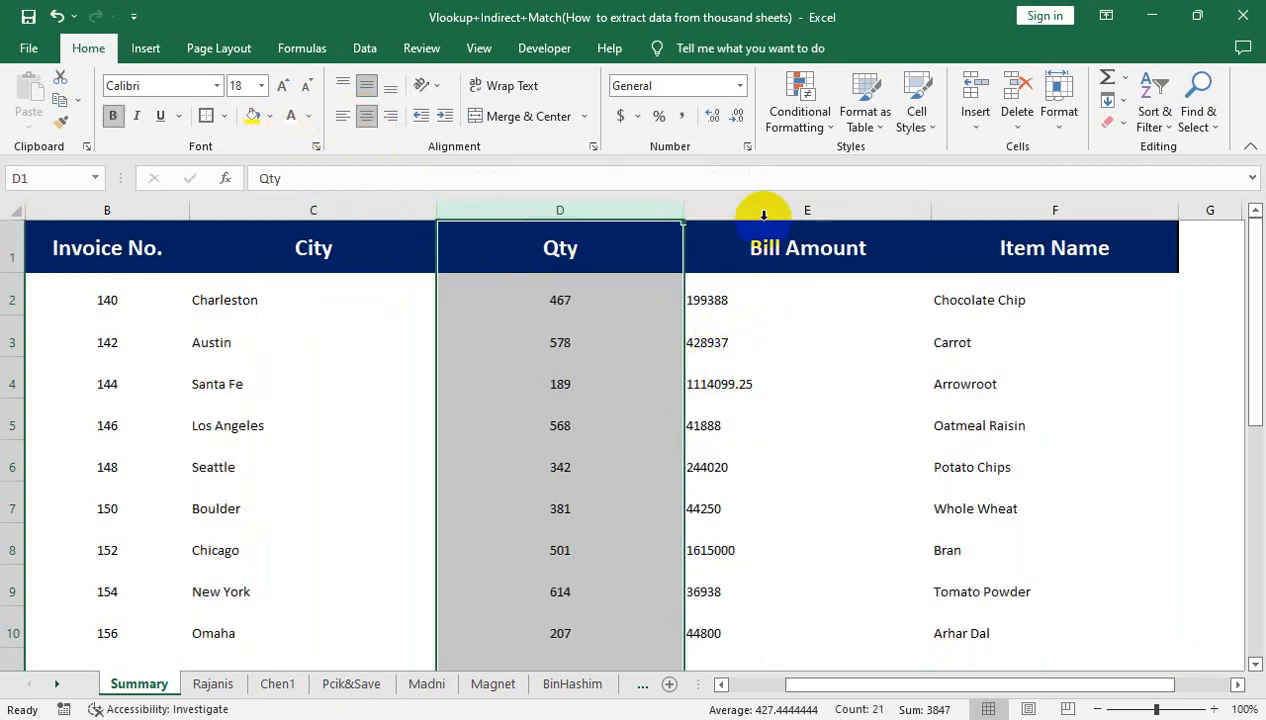
click(763, 214)
click(364, 113)
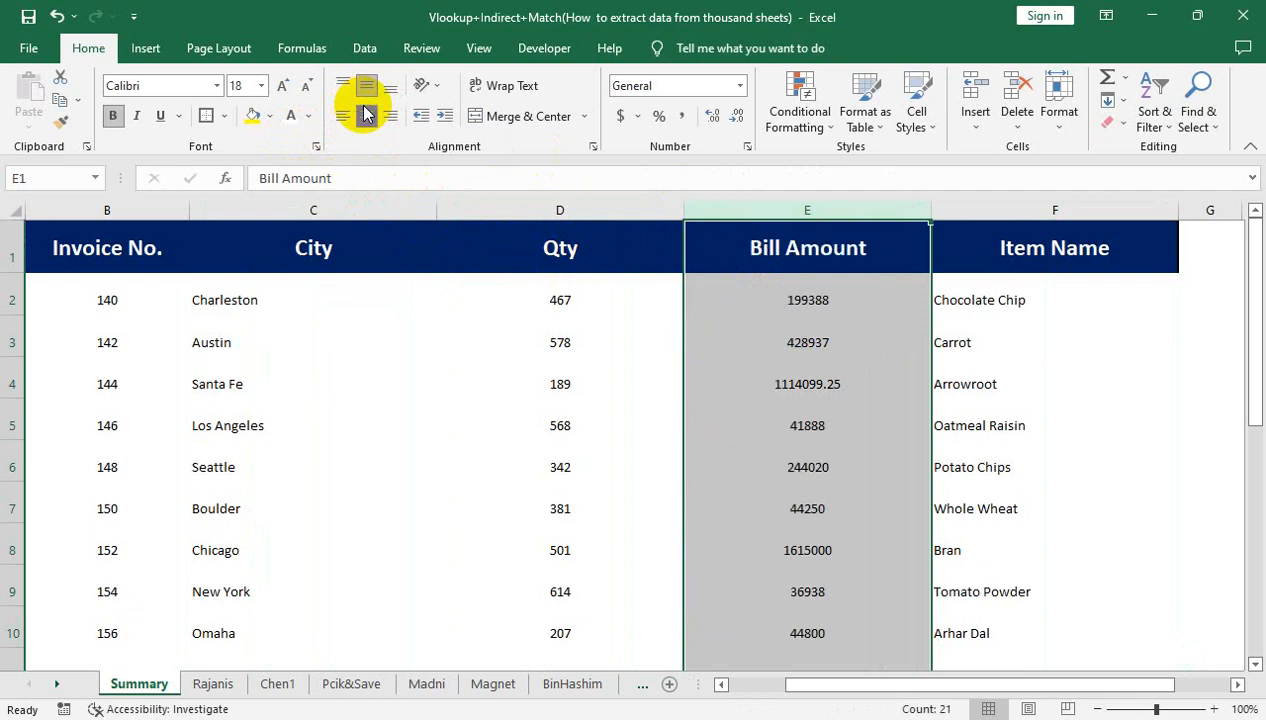
click(290, 335)
Look over the branch choices for A2 and examine the records on the Rajanis sheet for comparison with the Summary sheet
click(138, 294)
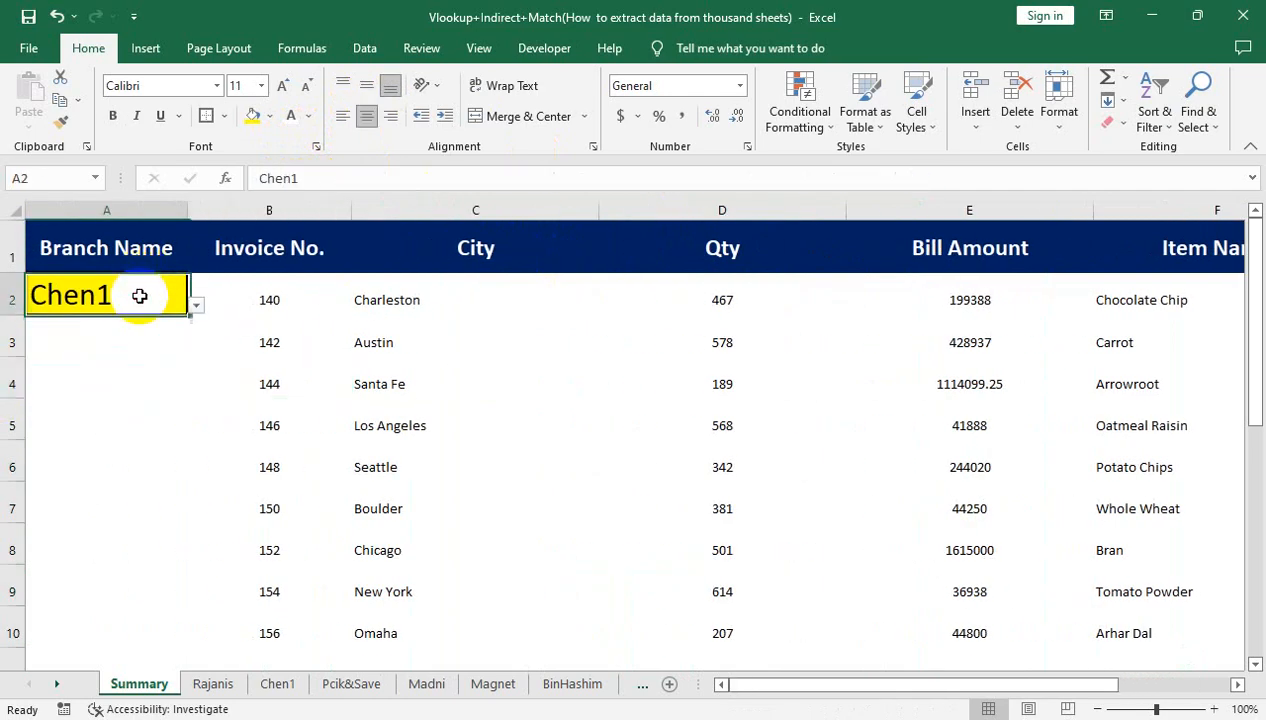
click(196, 304)
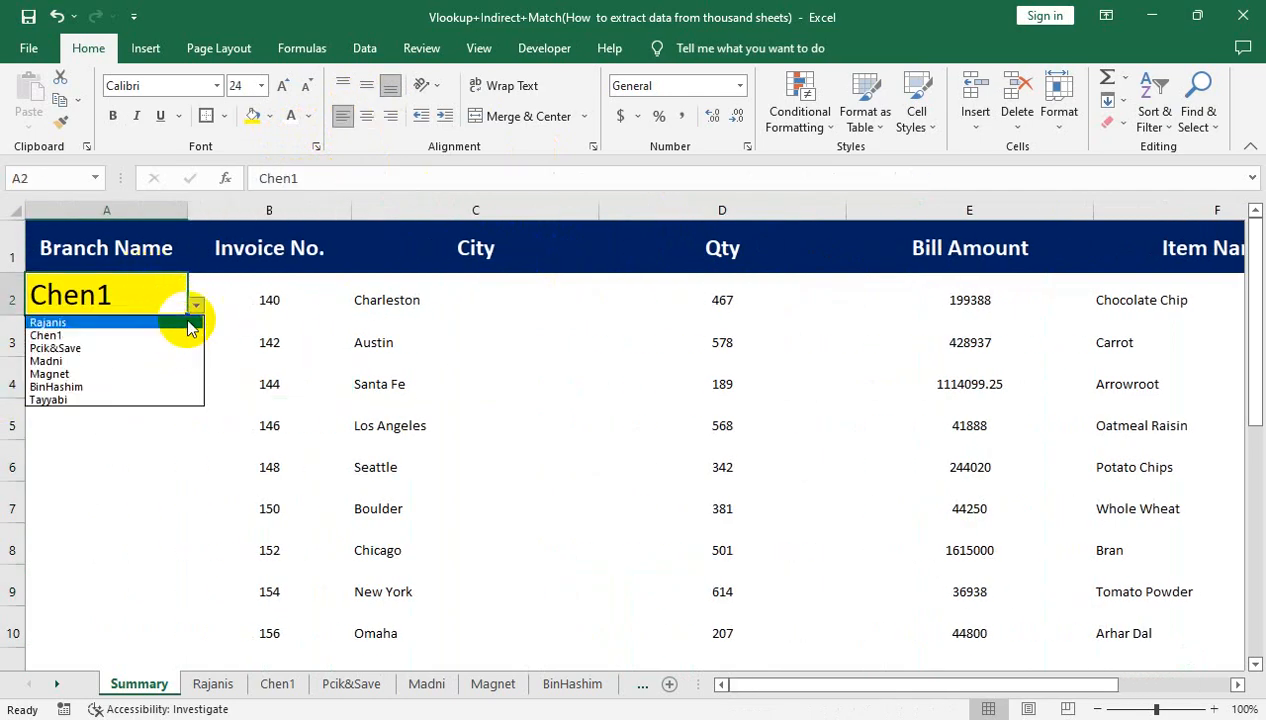
scroll(237, 525, down, 2)
click(208, 684)
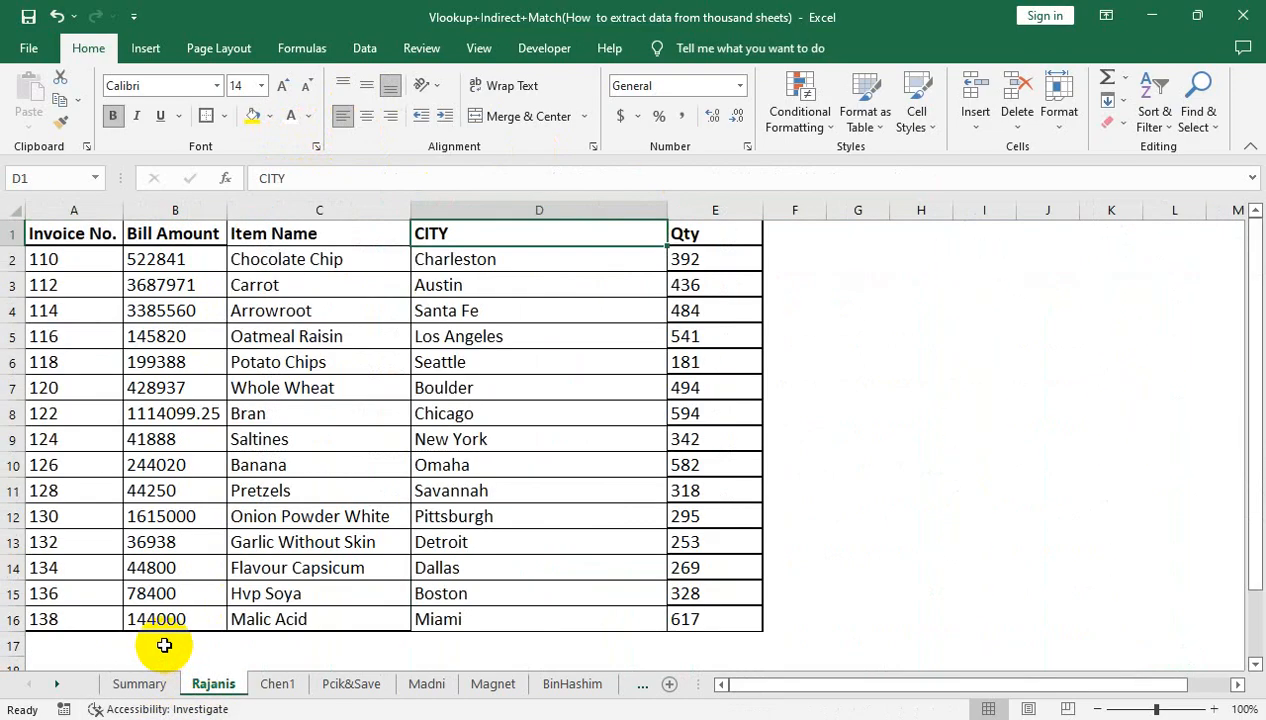
scroll(86, 557, down, 2)
scroll(76, 495, up, 2)
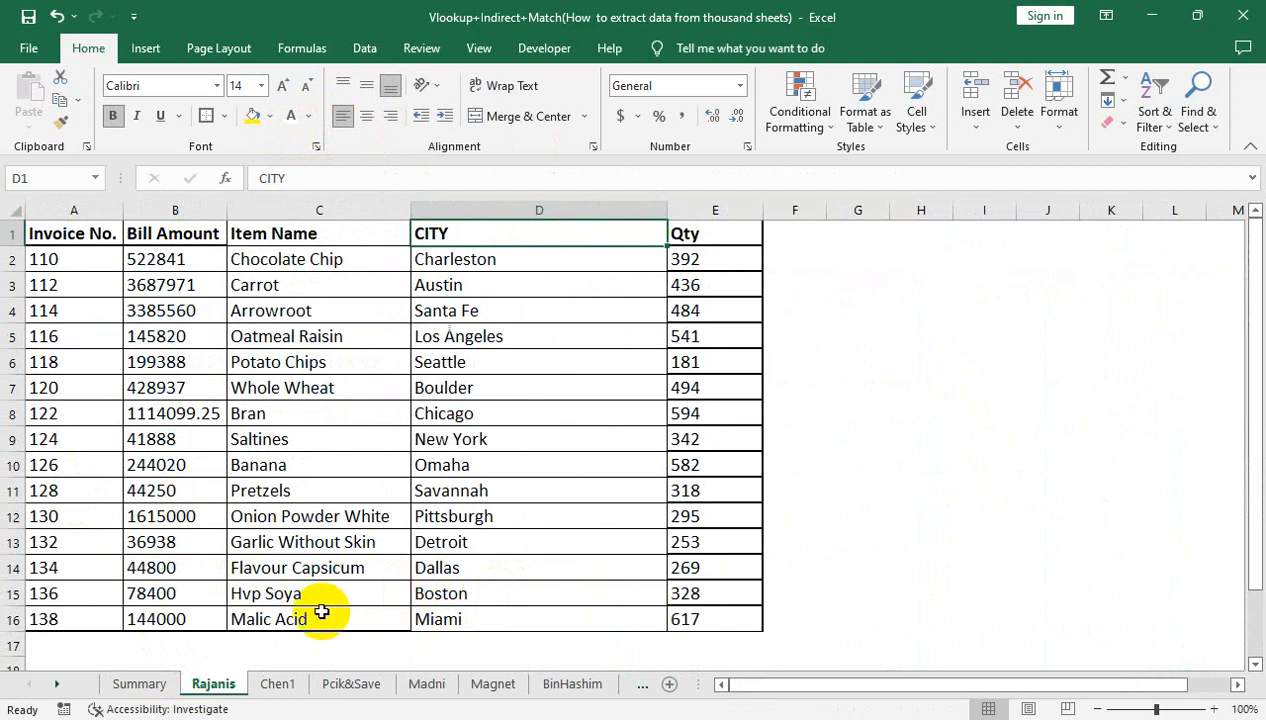
click(145, 684)
scroll(150, 400, up, 1)
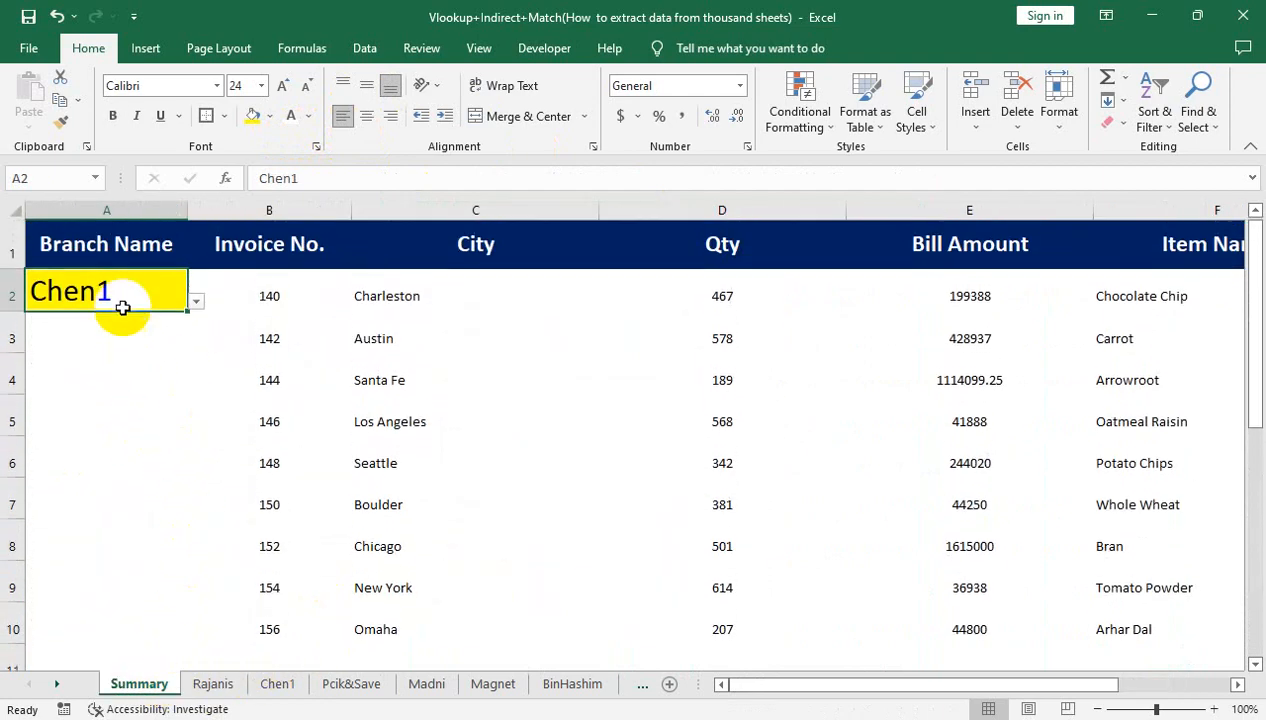
Set the branch name in A2 to Rajanis and check the extracted rows down to the last invoice
click(197, 305)
click(184, 331)
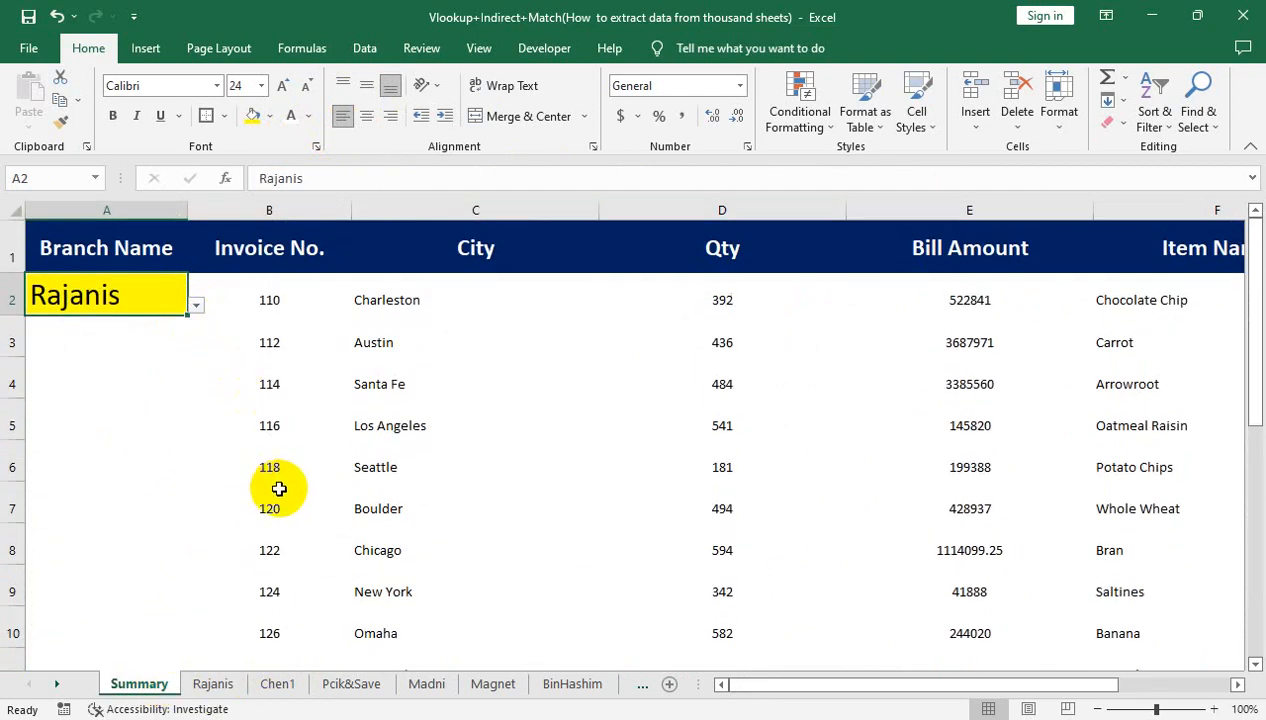
scroll(276, 488, down, 2)
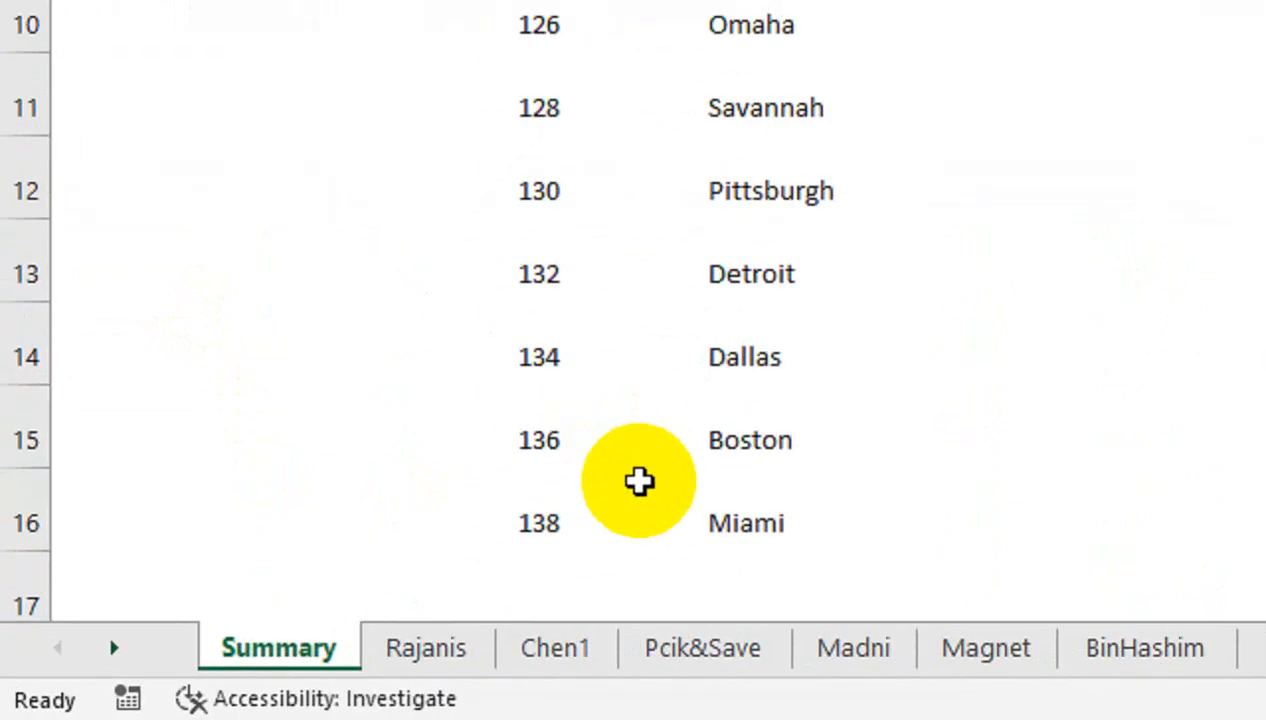
scroll(418, 398, up, 2)
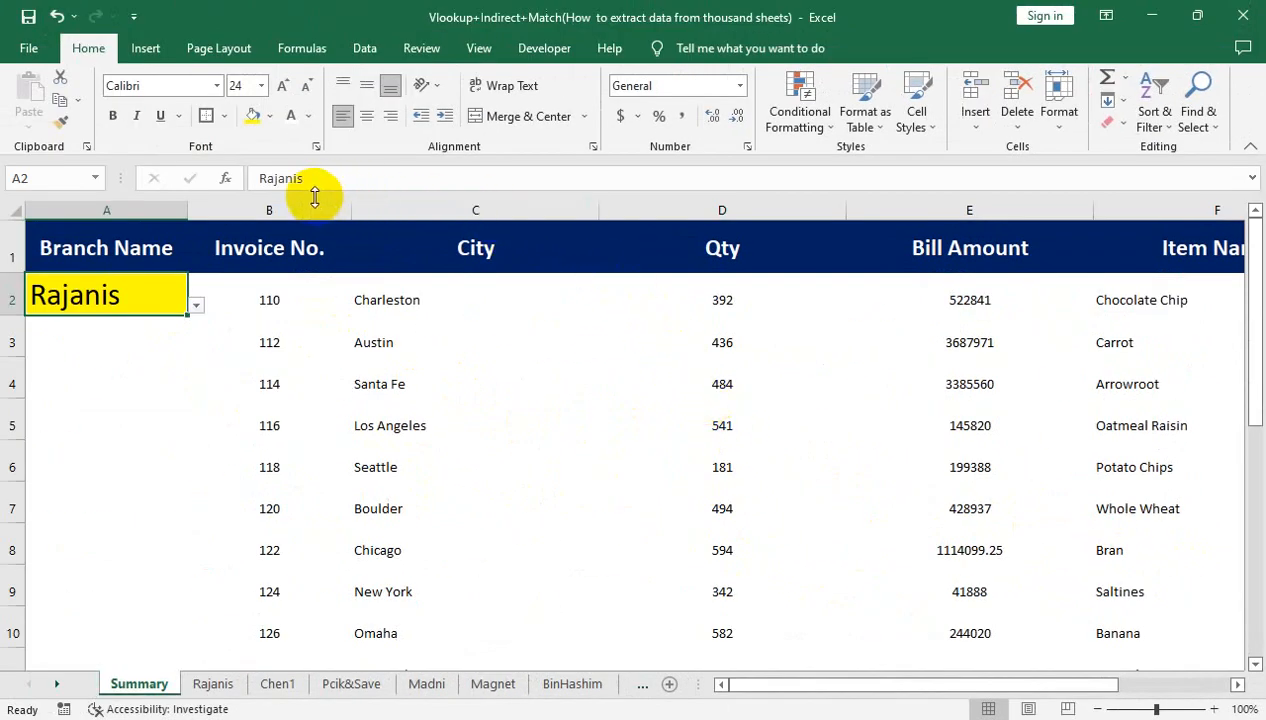
Narrow the City, Qty, Bill Amount and Item Name columns together to one equal width so that all four fit in view
drag(505, 209, 1003, 209)
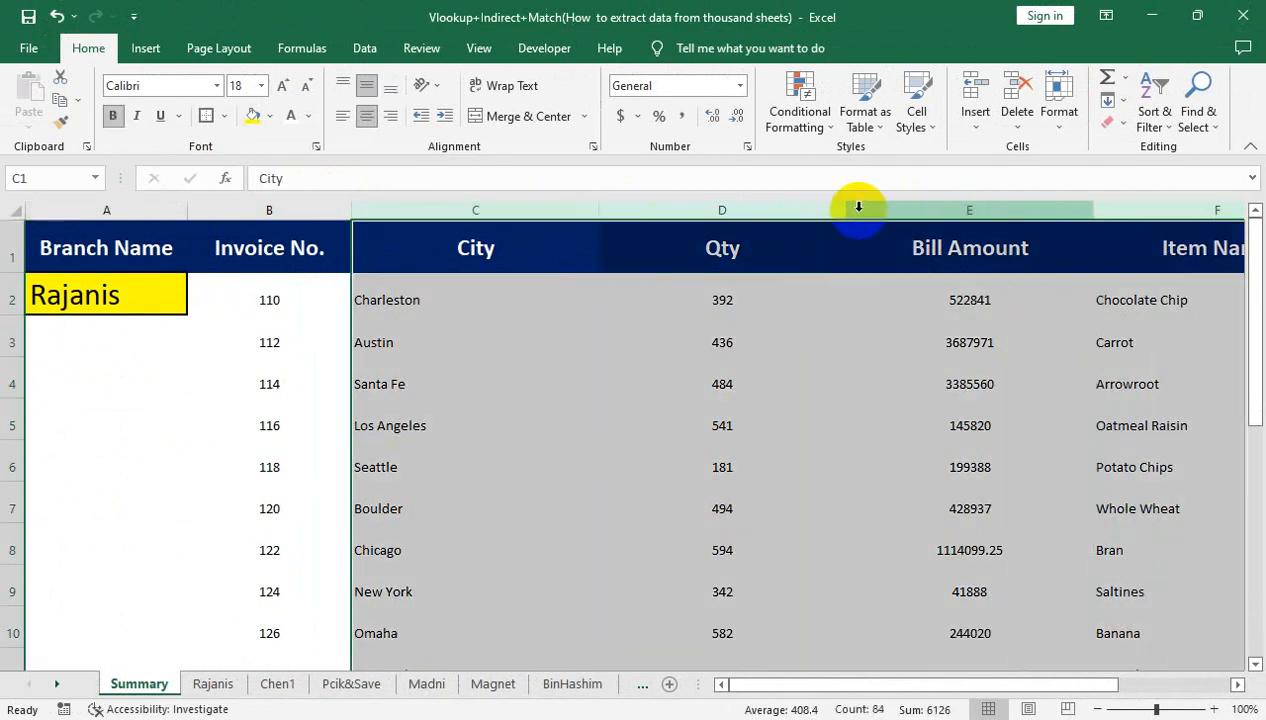
drag(848, 210, 815, 207)
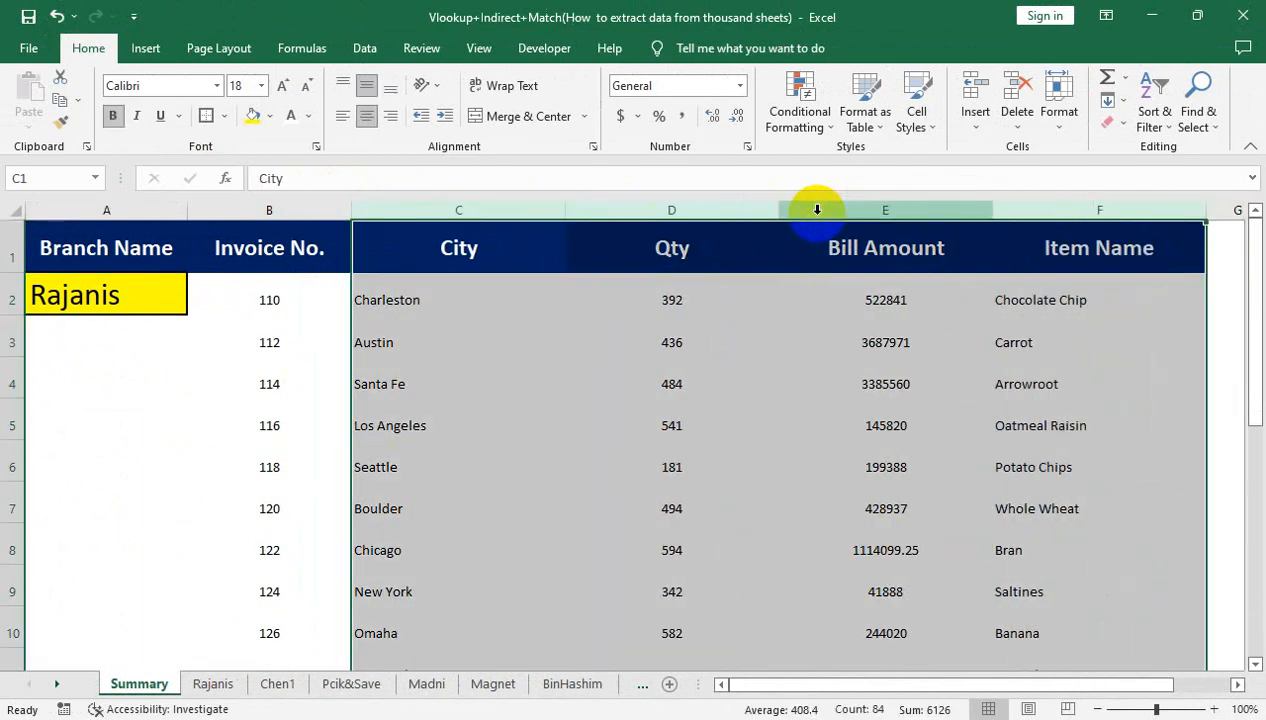
Test the Summary sheet by setting the branch name in A2 to Magnet, followed by Tayyabi
click(698, 337)
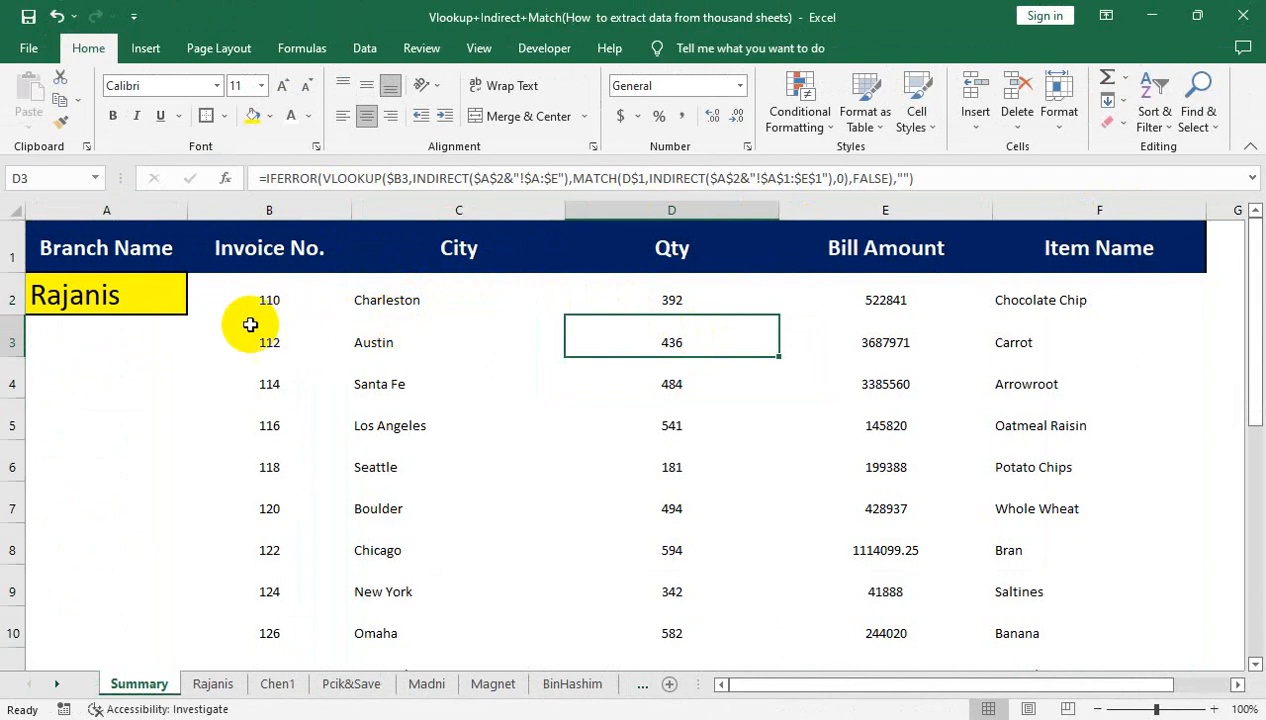
click(170, 299)
click(194, 305)
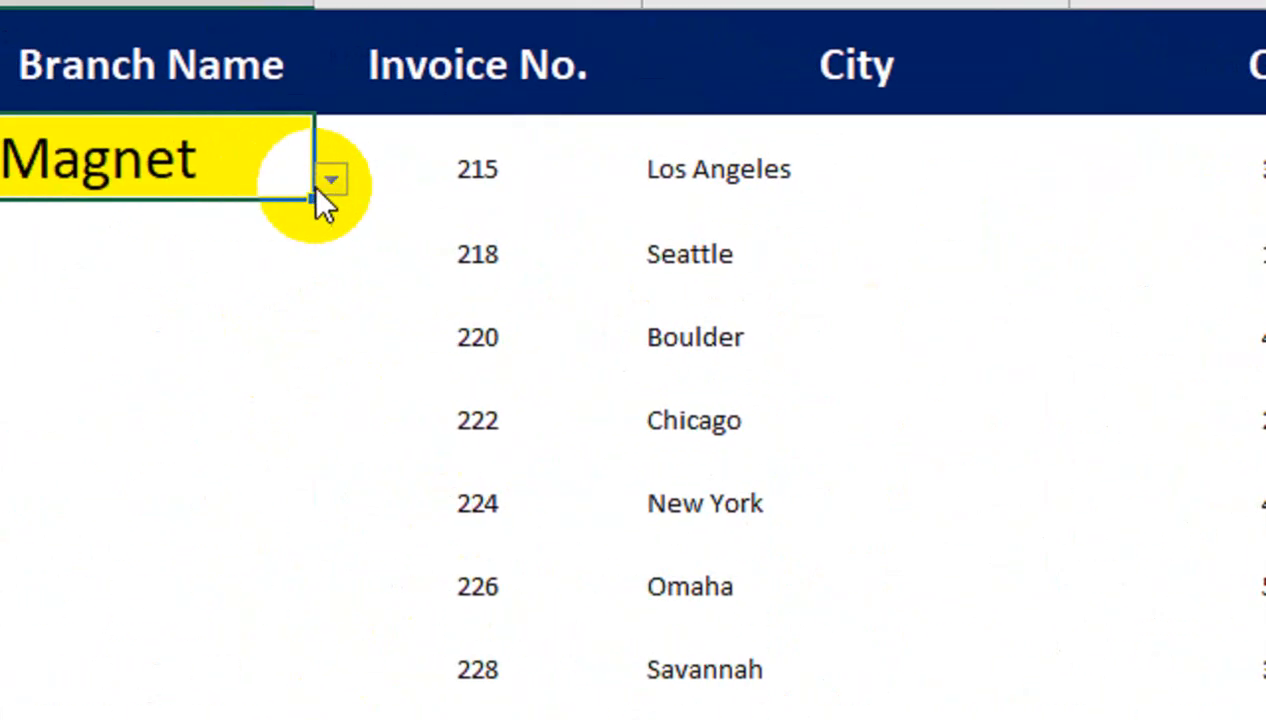
click(328, 182)
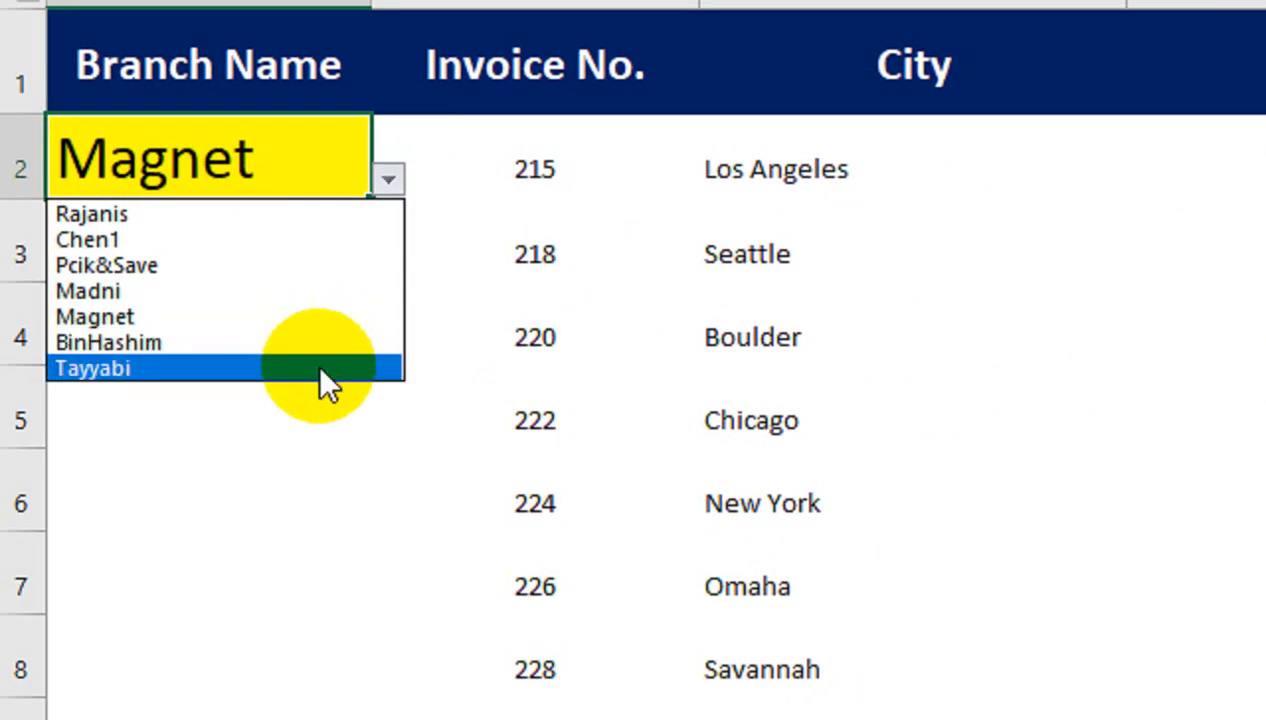
click(322, 370)
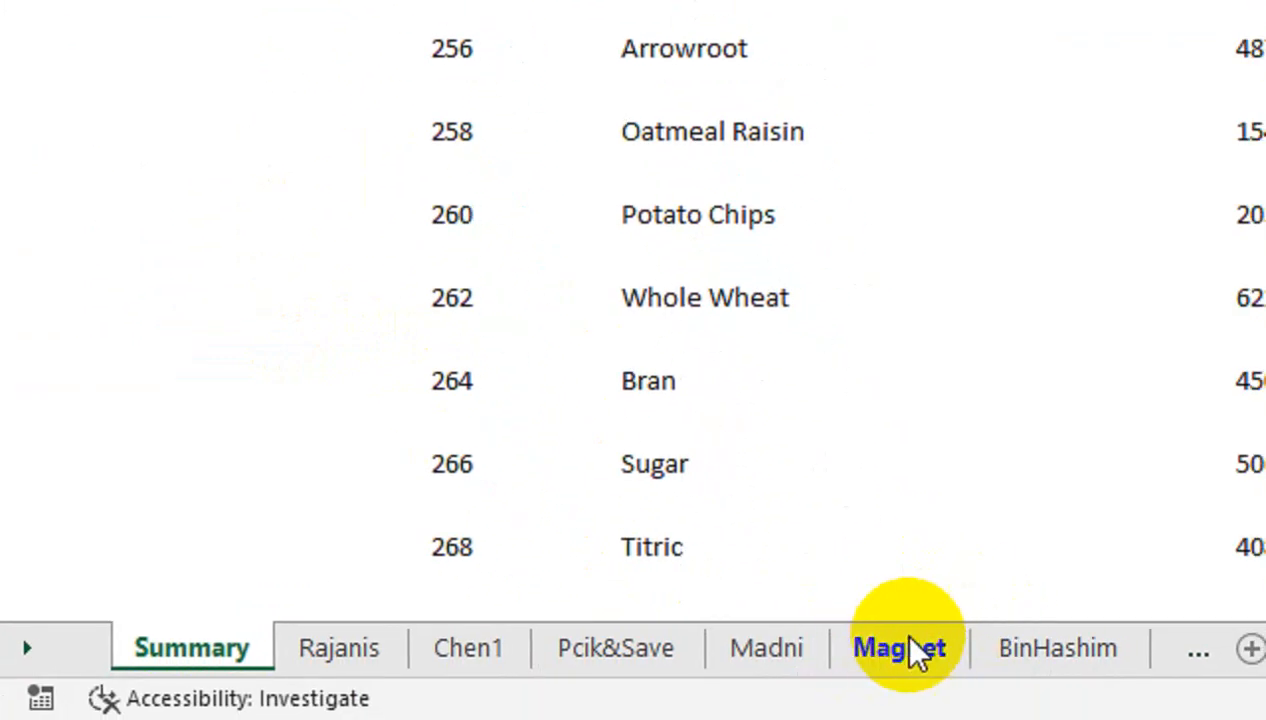
Compare the records and column headings on the Tayyabi sheet with the rows extracted on the Summary sheet
click(27, 650)
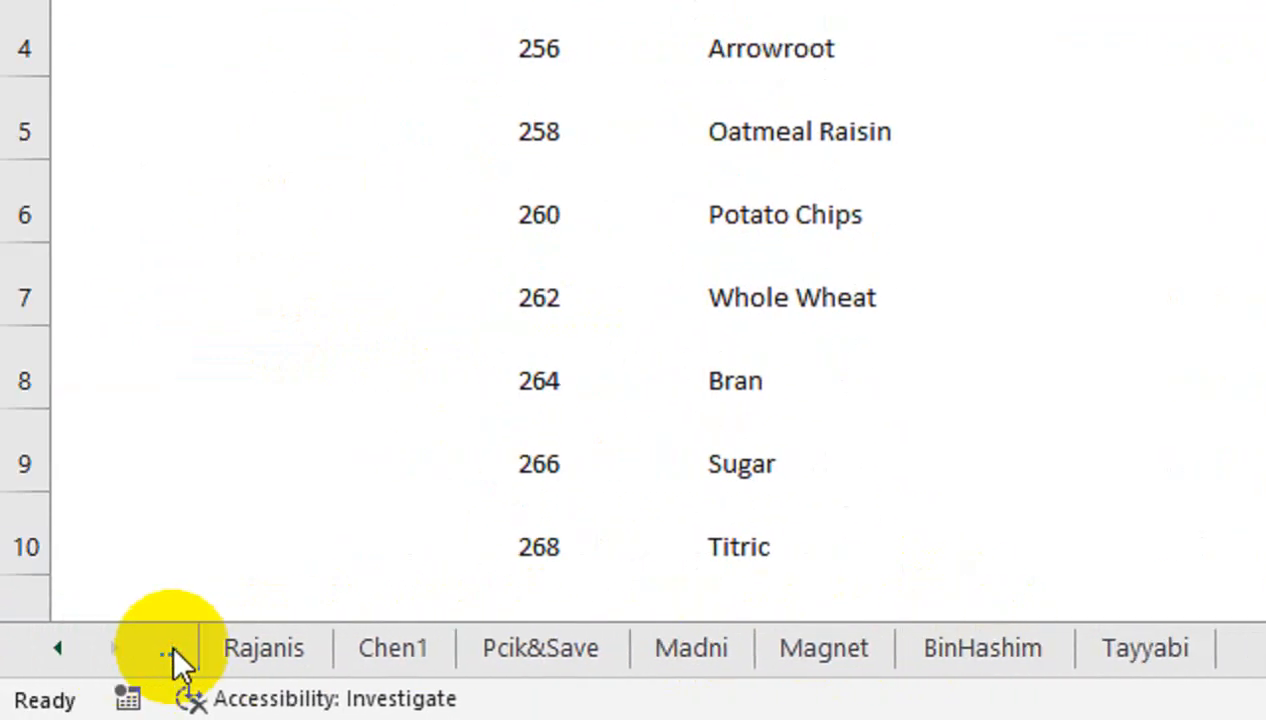
click(1145, 648)
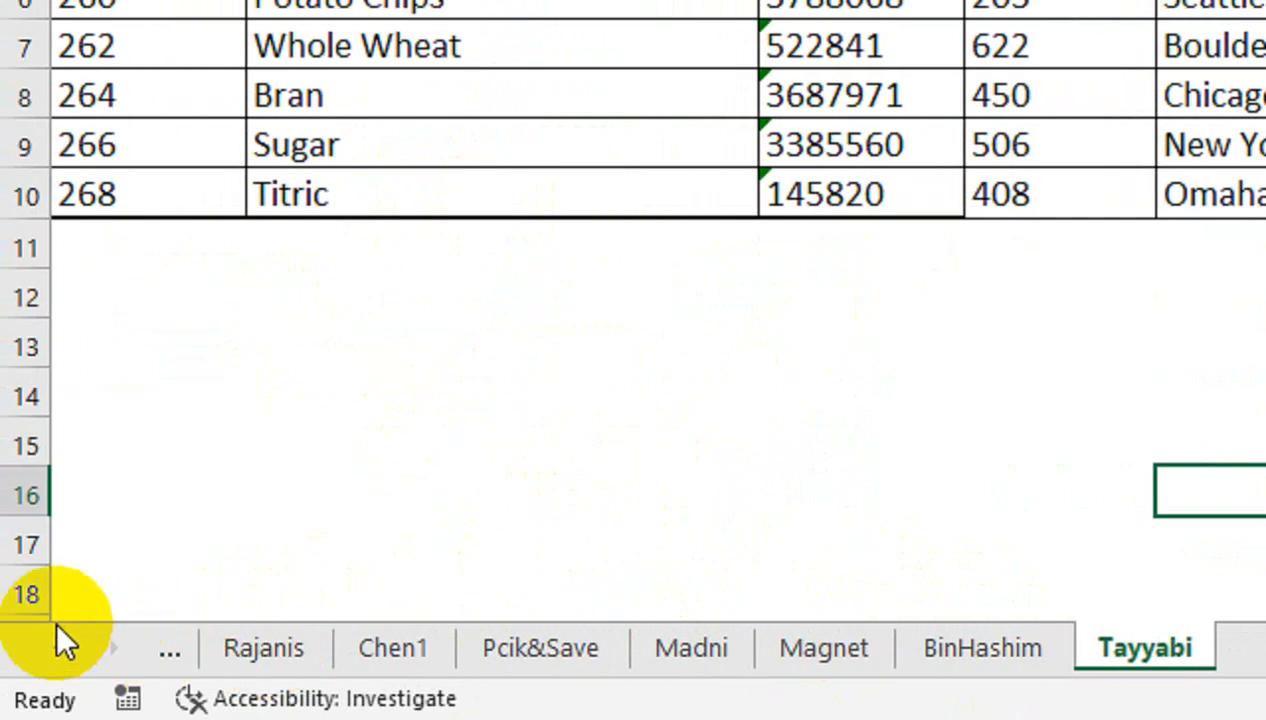
click(57, 650)
click(256, 640)
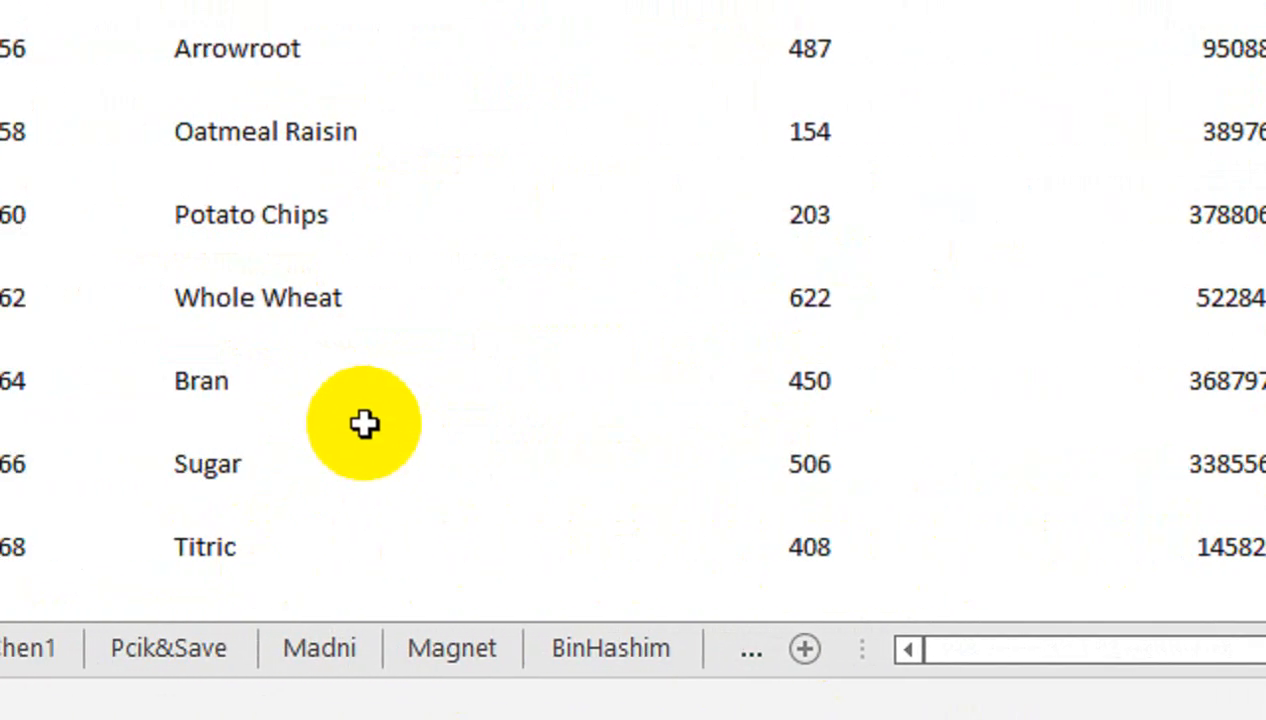
scroll(364, 423, down, 1)
scroll(364, 423, up, 1)
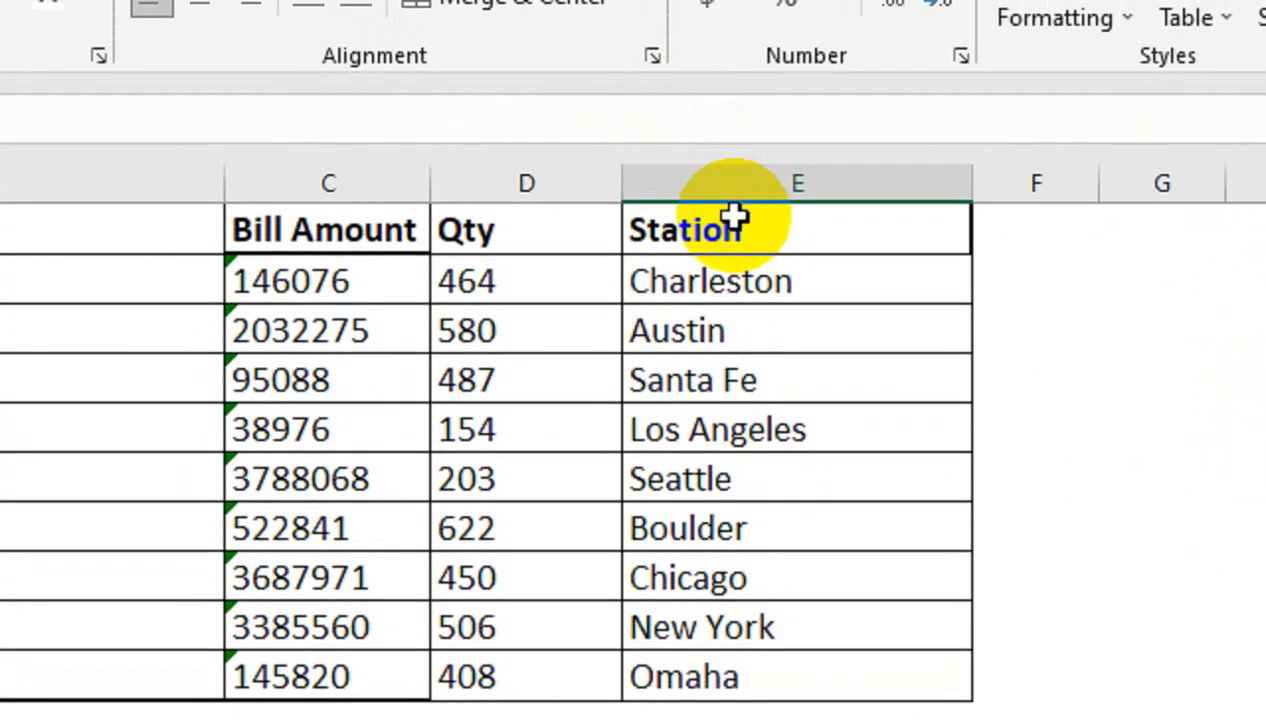
On the Tayyabi sheet, rename the E1 heading to CITY and the B1 heading to ITEM NAME
click(735, 217)
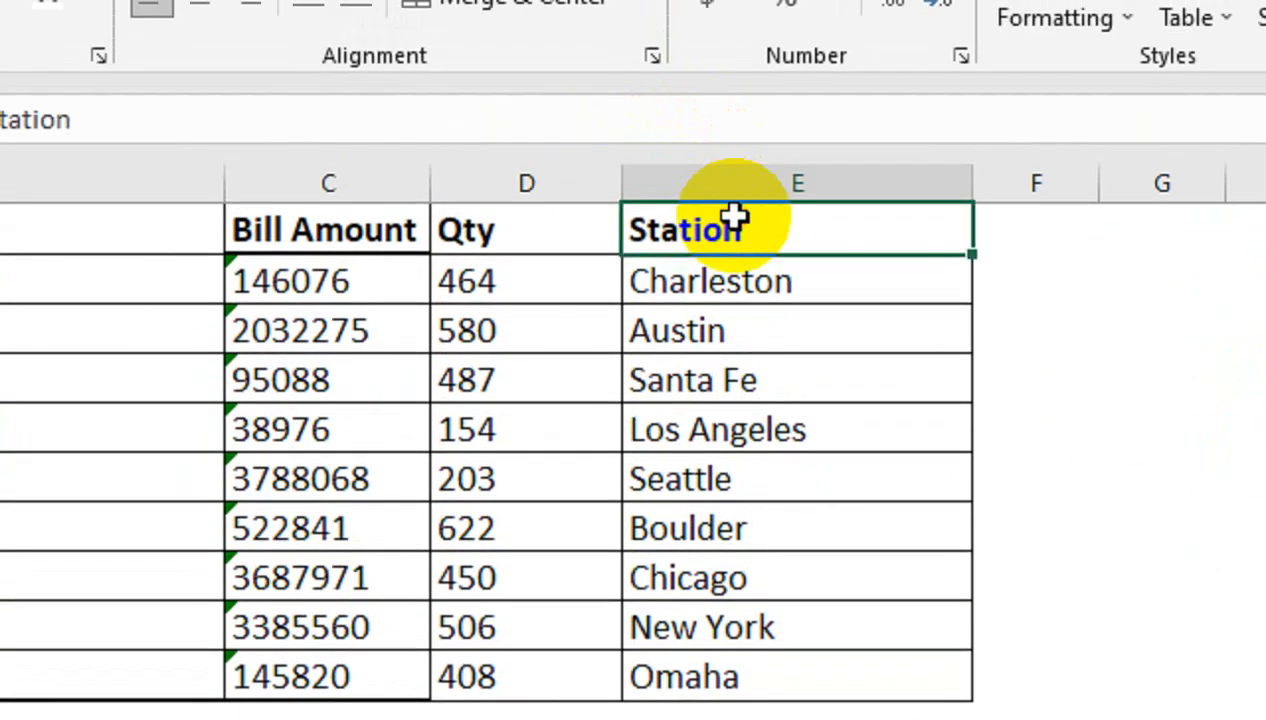
text(CITY)
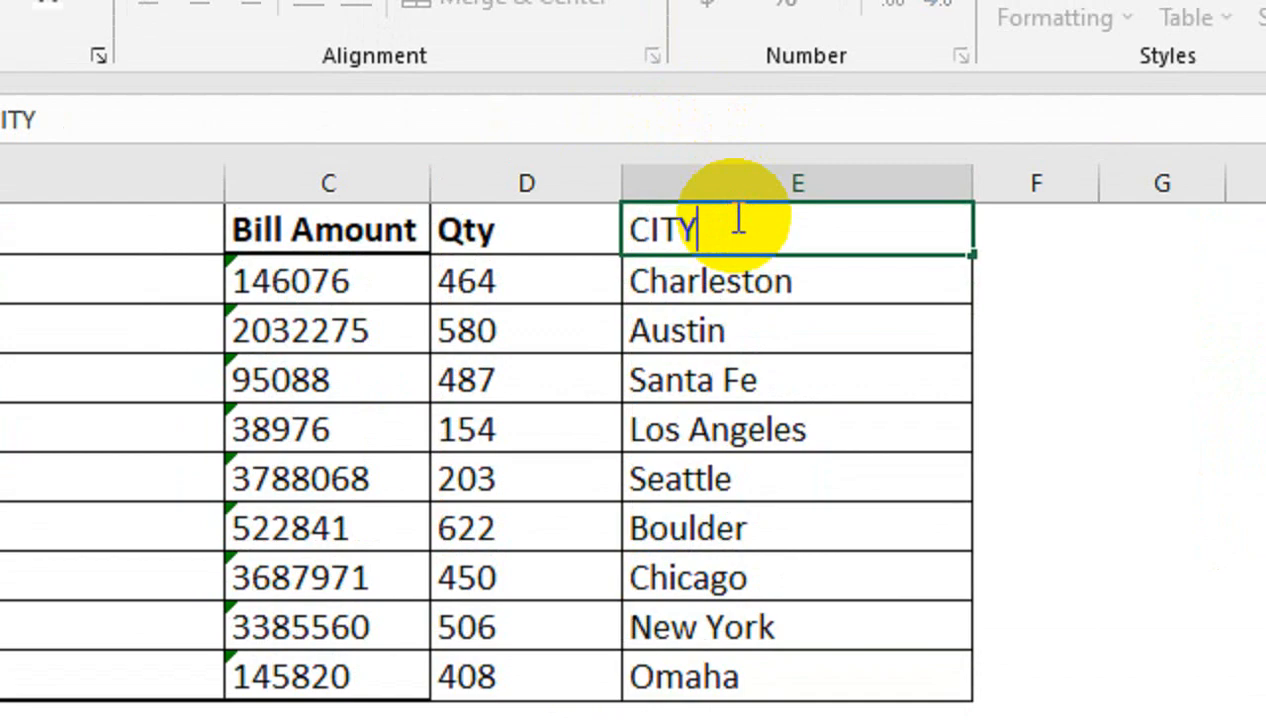
click(64, 312)
click(36, 229)
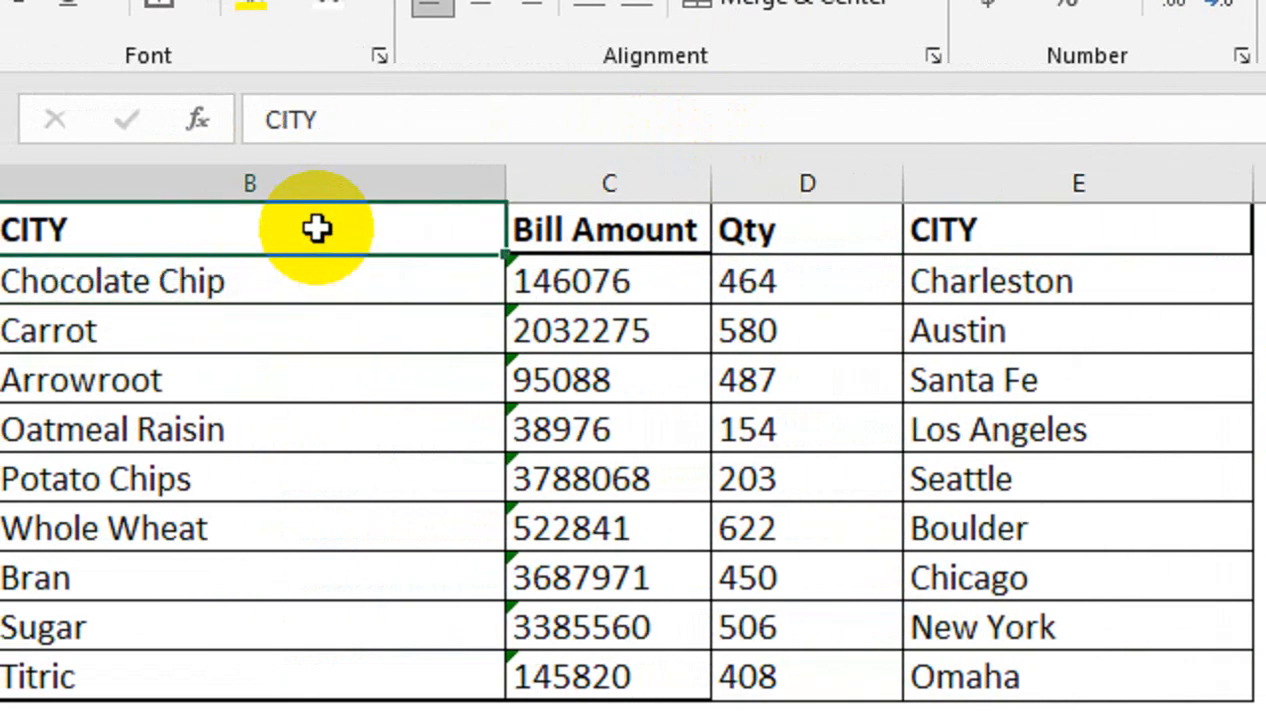
text(ITEM NAME)
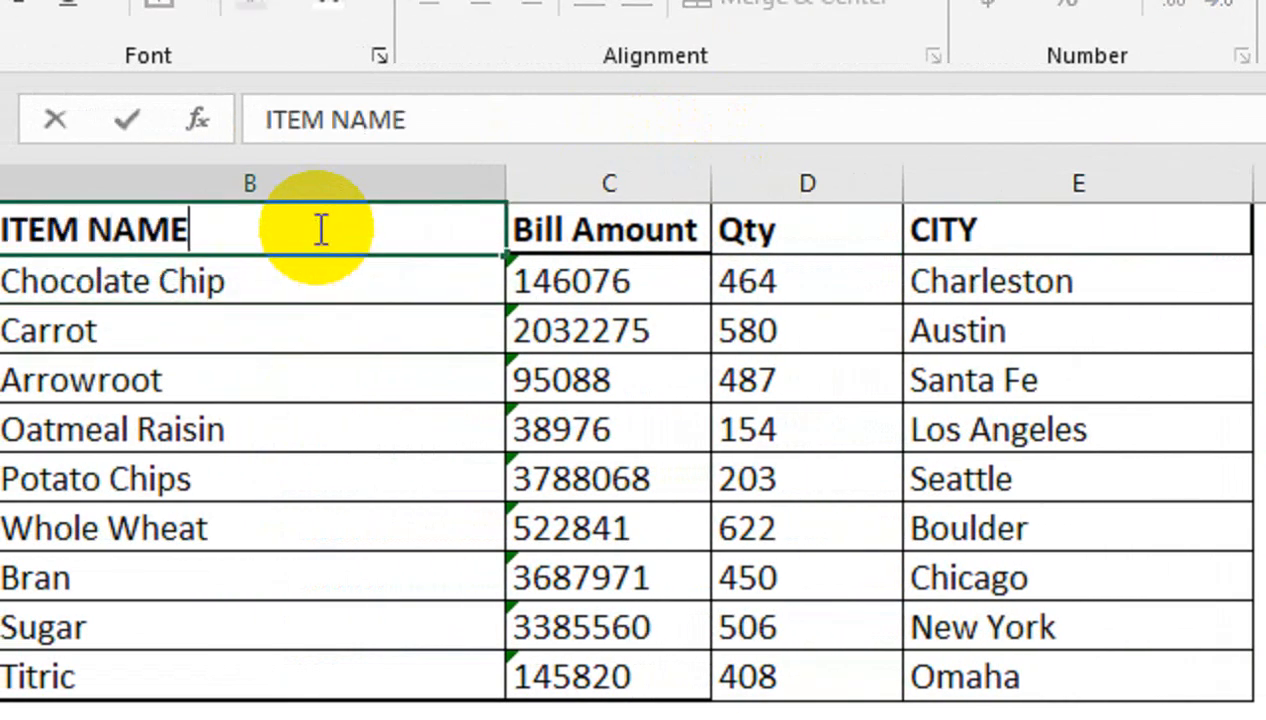
click(311, 430)
Return to the Summary sheet and set the branch name in A2 to BinHashim
click(68, 652)
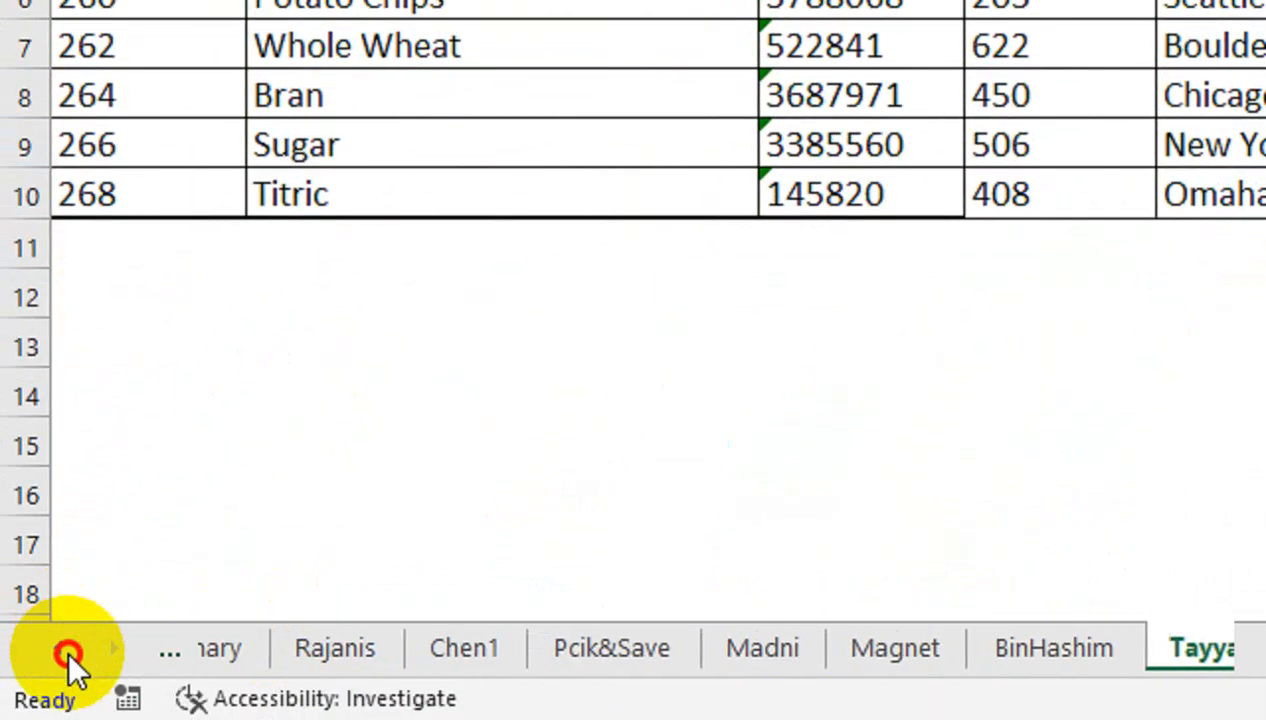
click(68, 652)
click(280, 648)
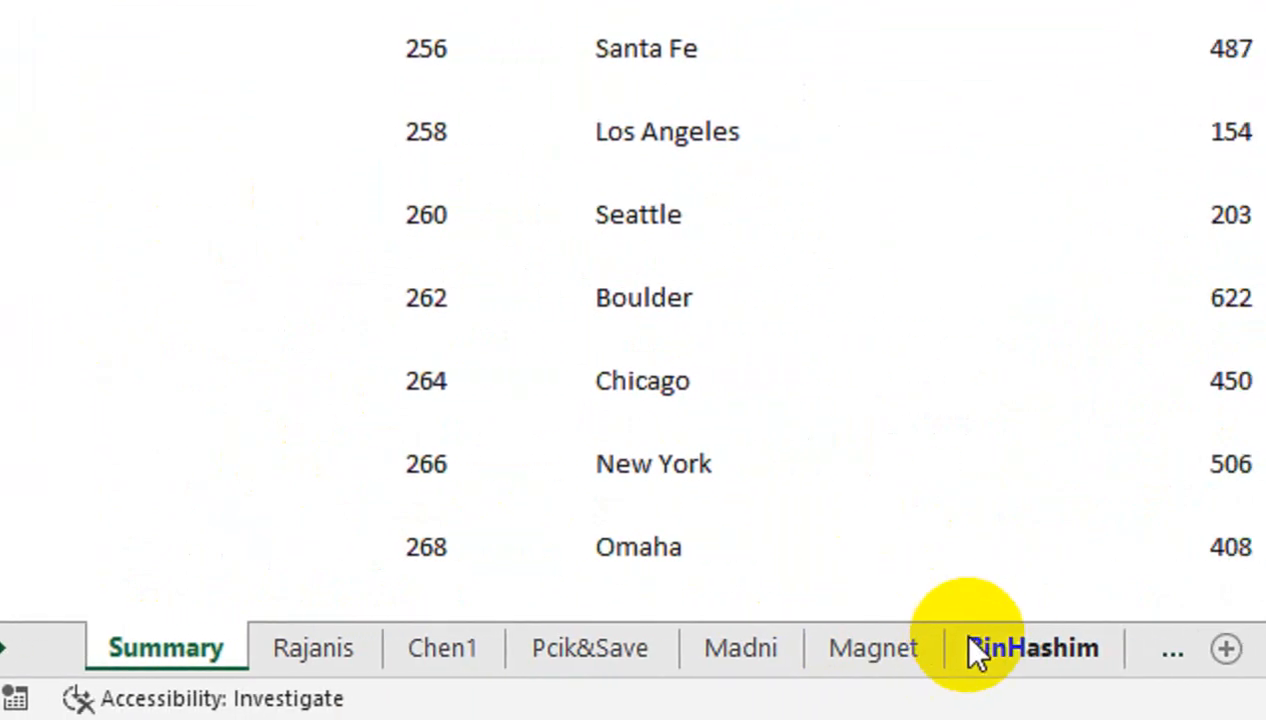
click(308, 184)
click(370, 176)
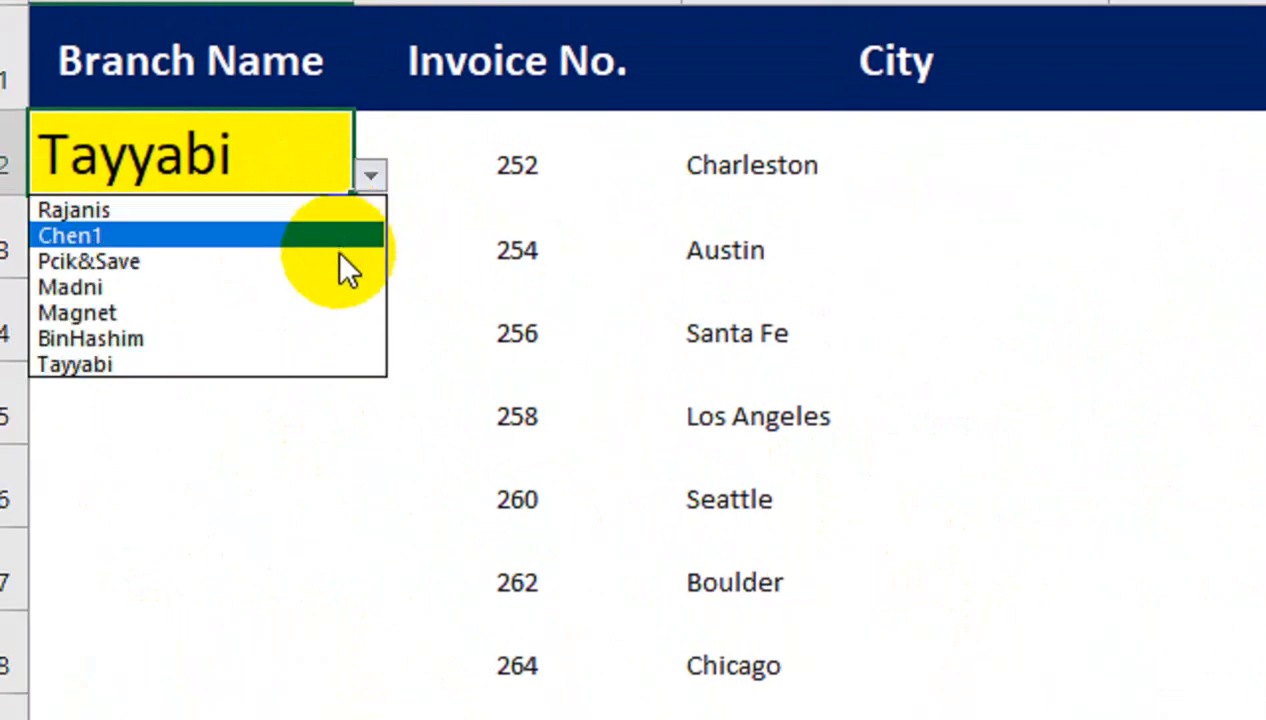
click(322, 338)
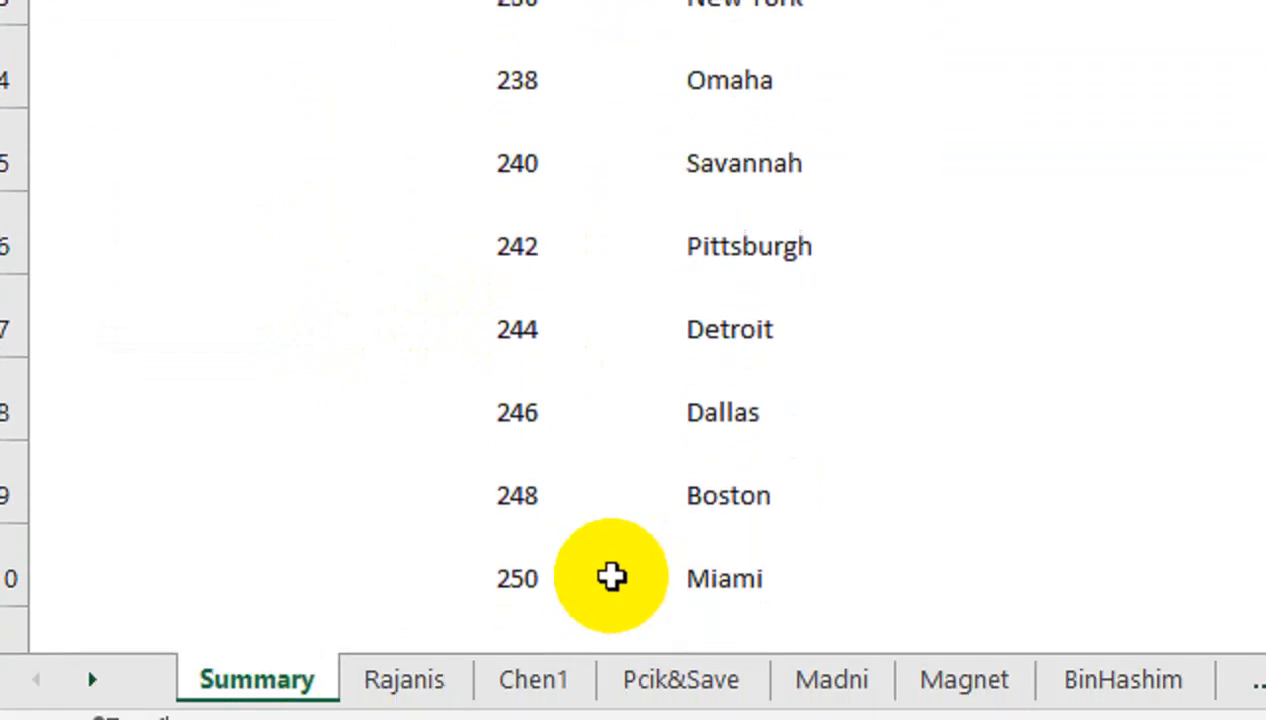
Check the extracted Summary rows against the records on the BinHashim sheet and return to the Summary sheet
scroll(610, 577, down, 1)
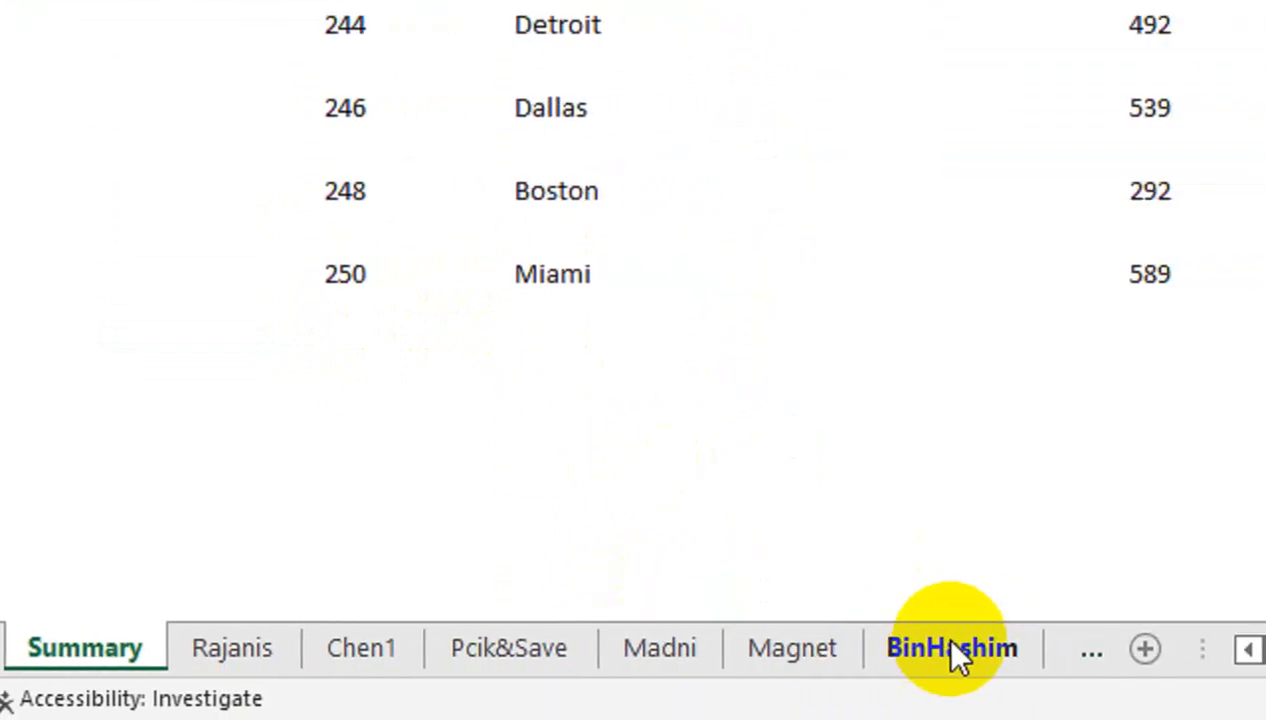
click(953, 648)
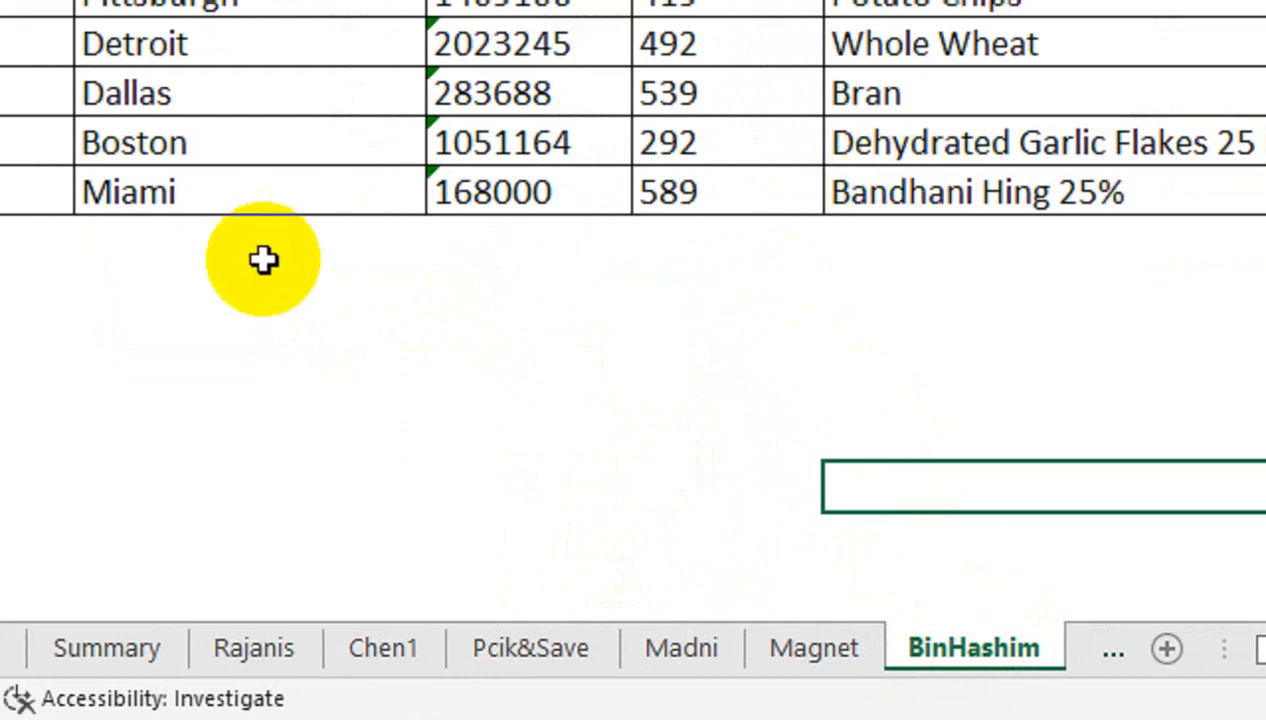
click(118, 648)
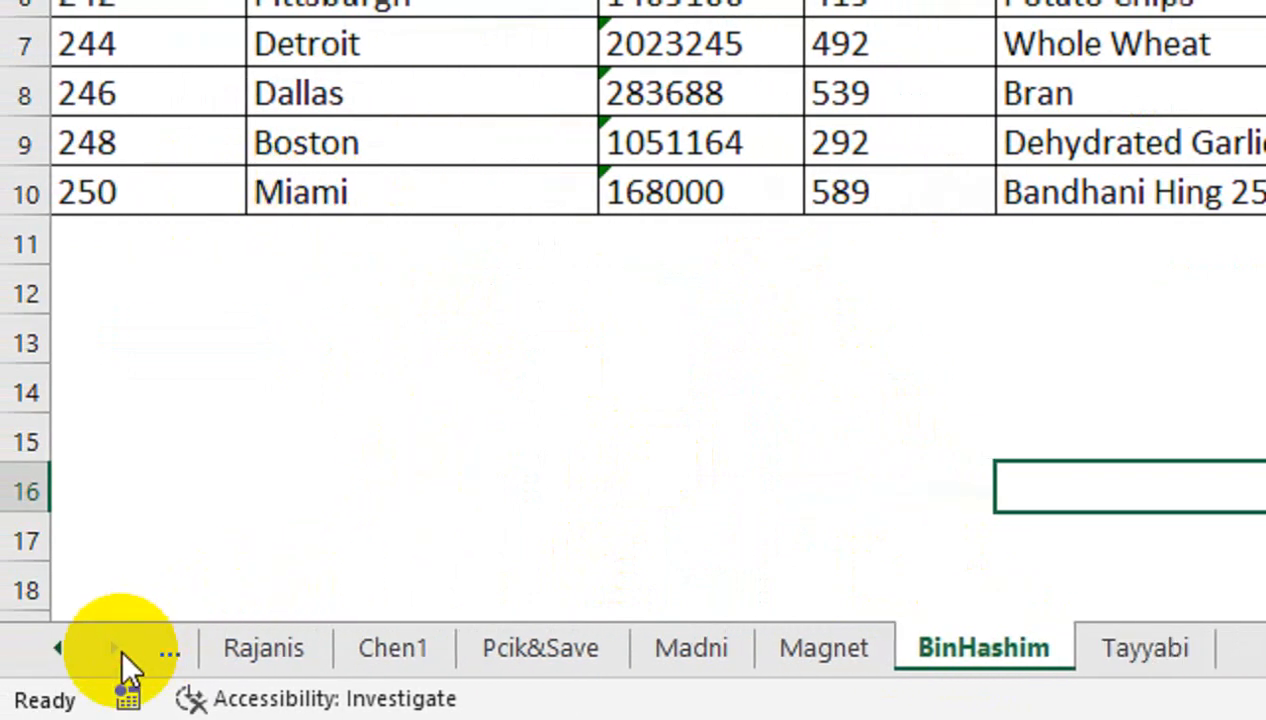
click(57, 650)
click(214, 645)
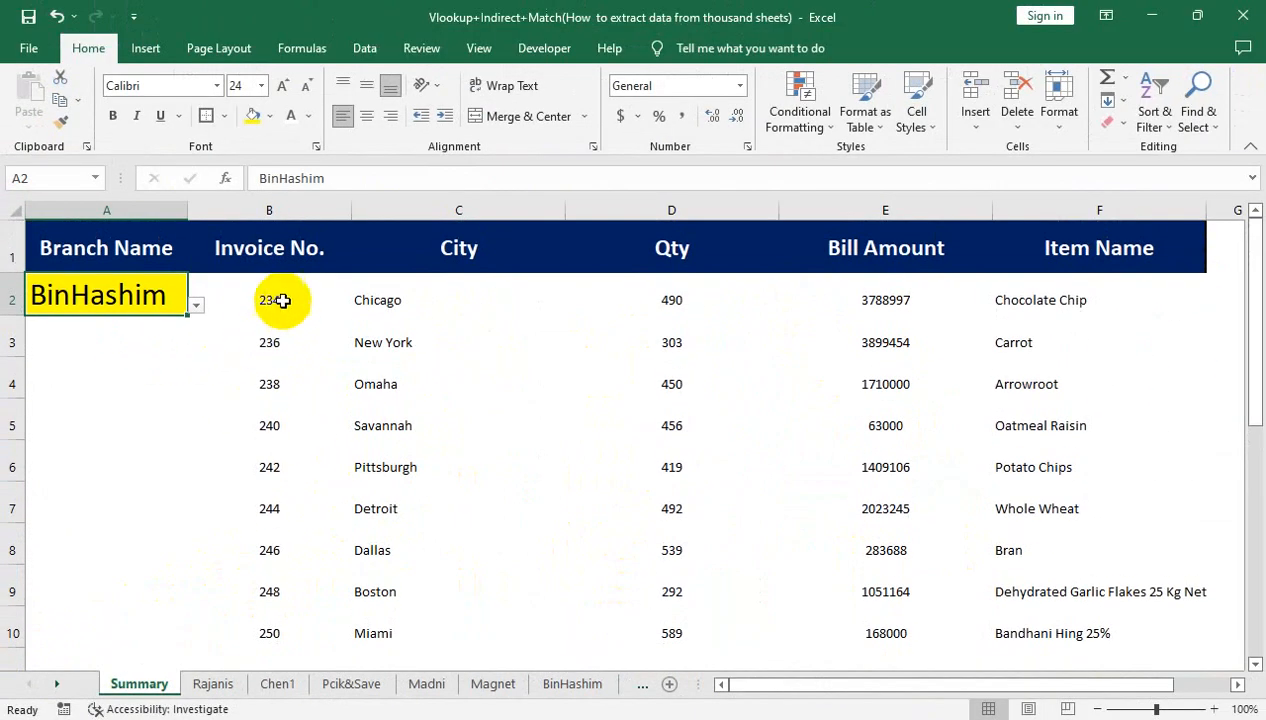
Change the font of B2:F10 to Arial and center the City column's contents horizontally
drag(282, 300, 1017, 615)
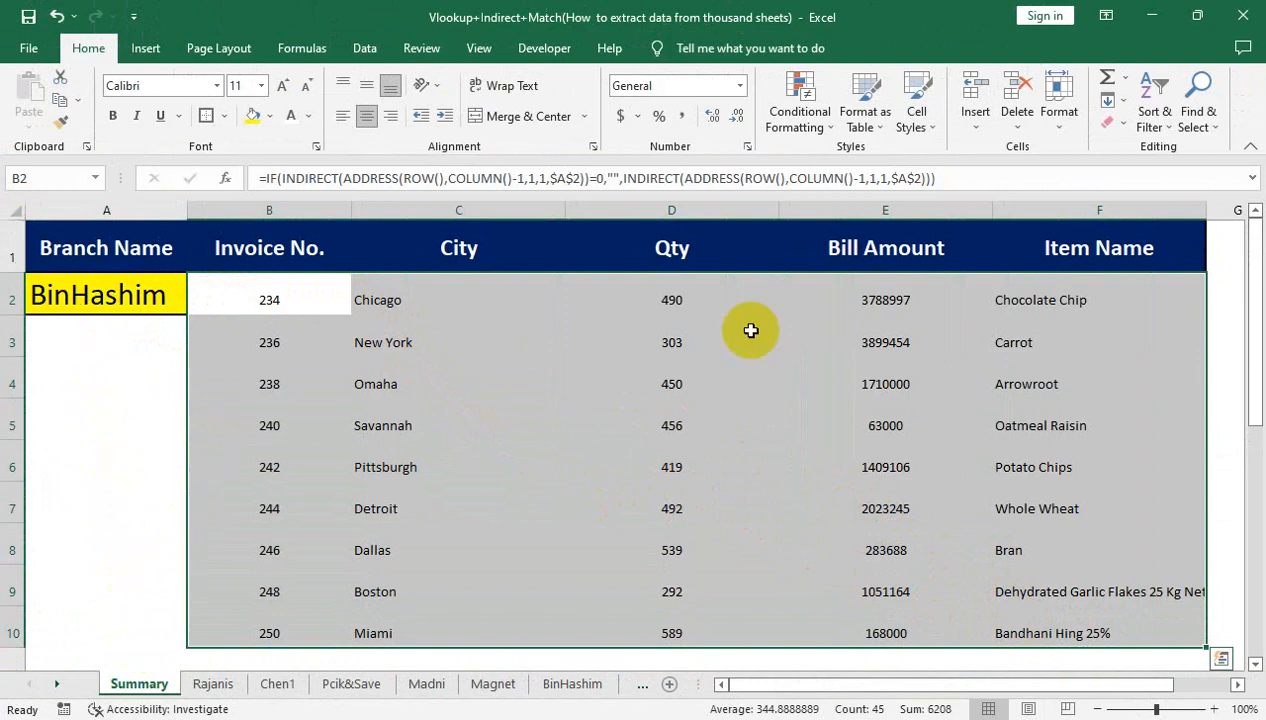
click(217, 85)
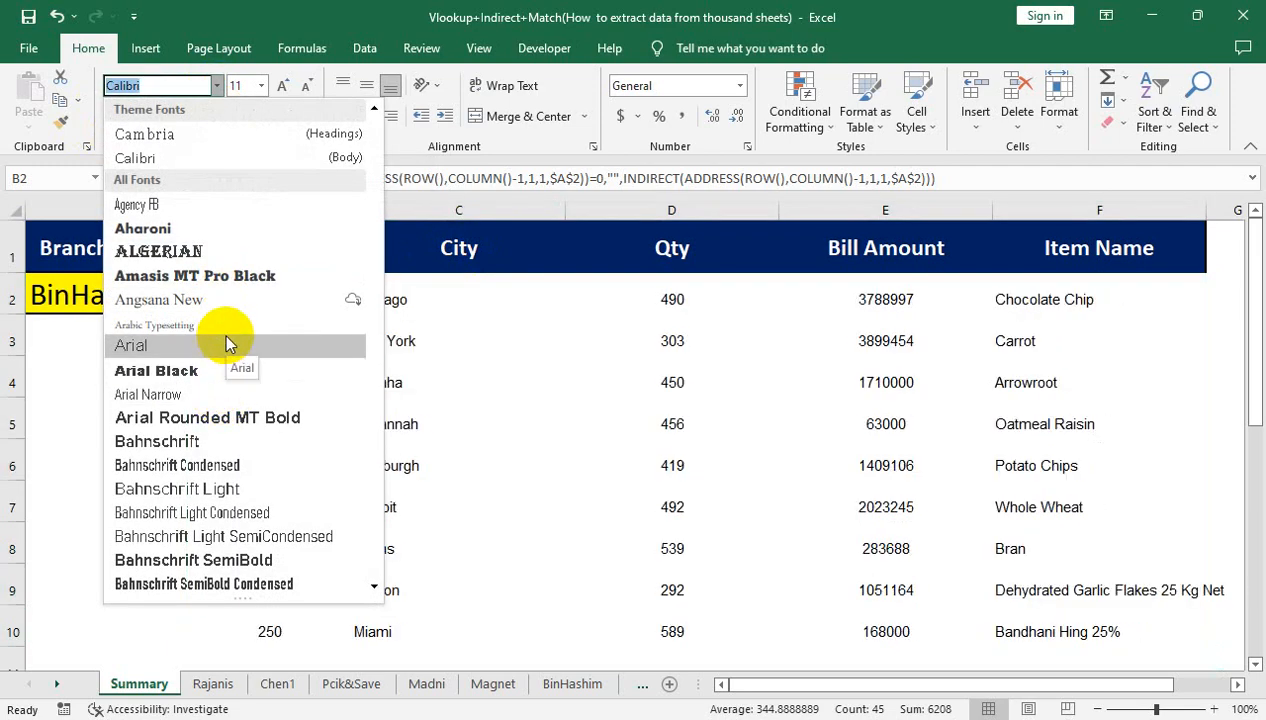
click(226, 344)
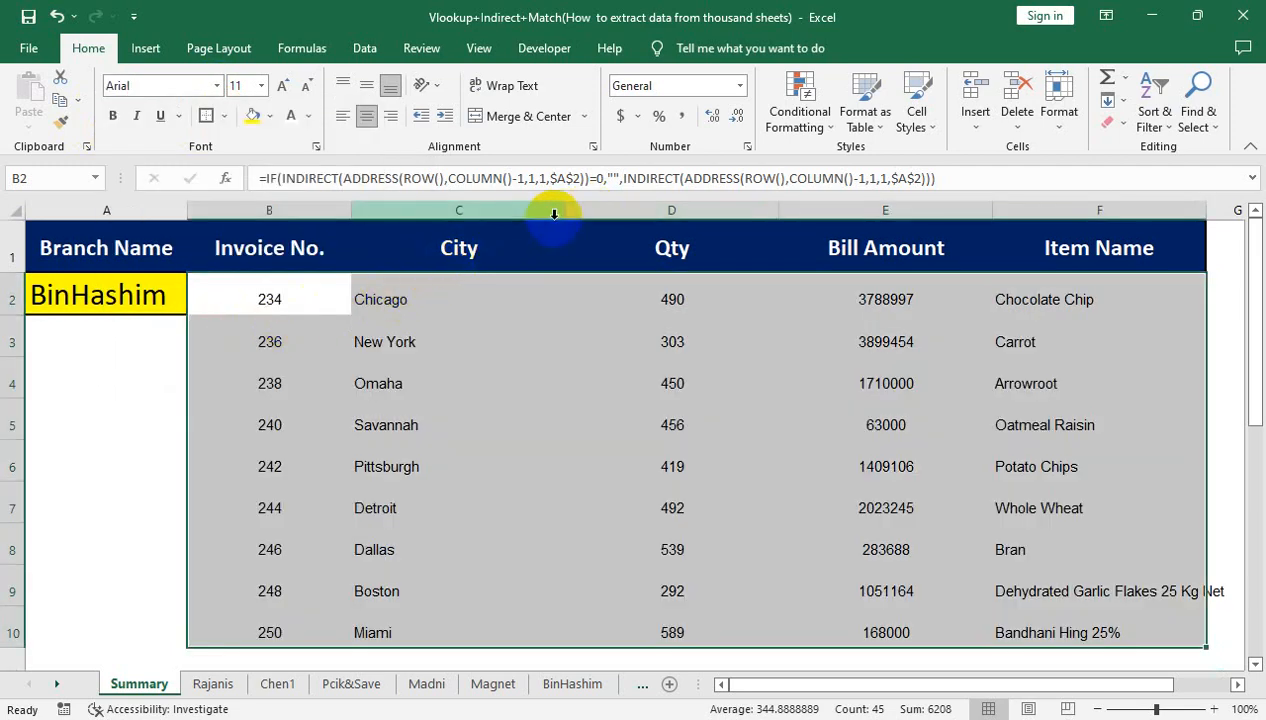
click(508, 209)
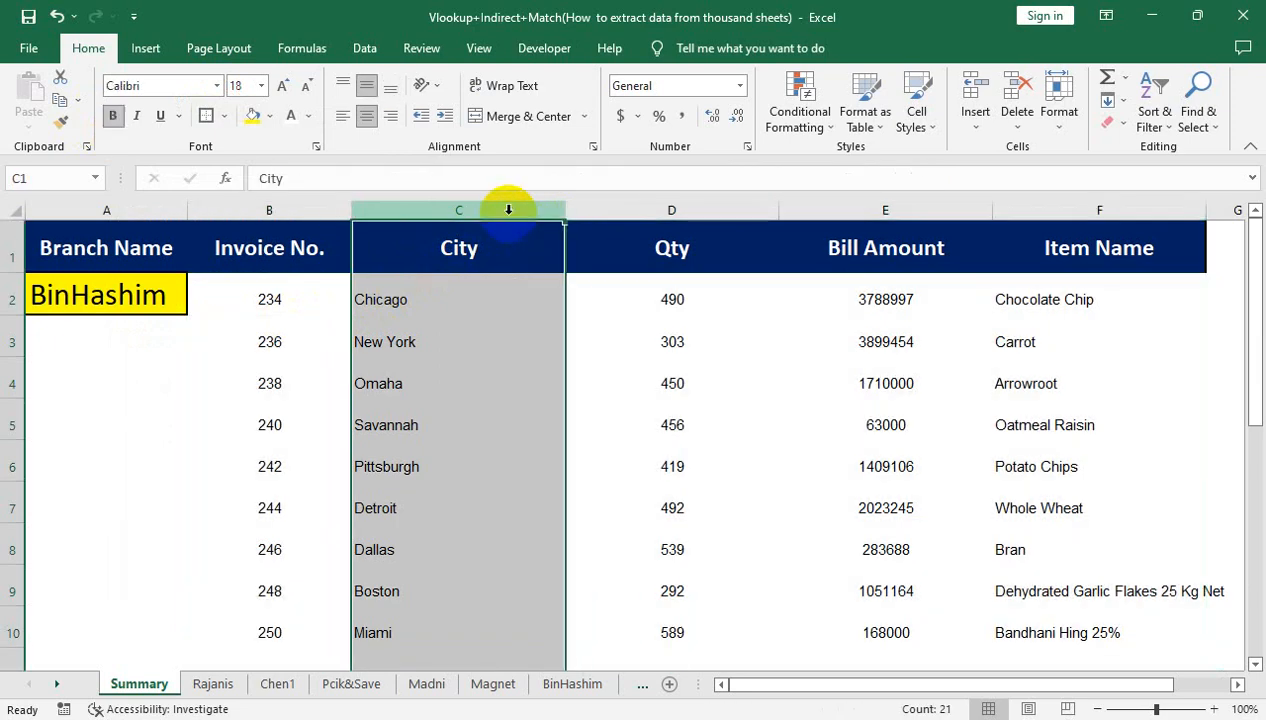
click(370, 120)
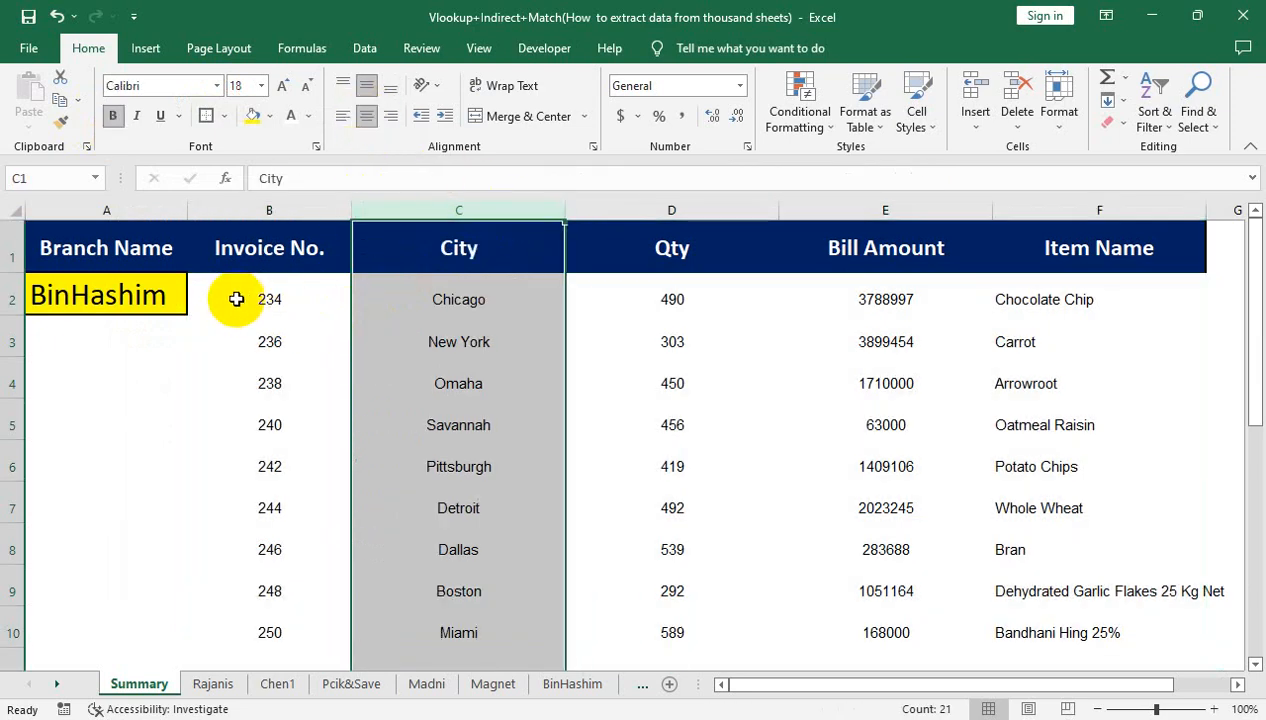
Increase the font size of the extracted data in B2:F10 to 14
drag(240, 297, 1046, 638)
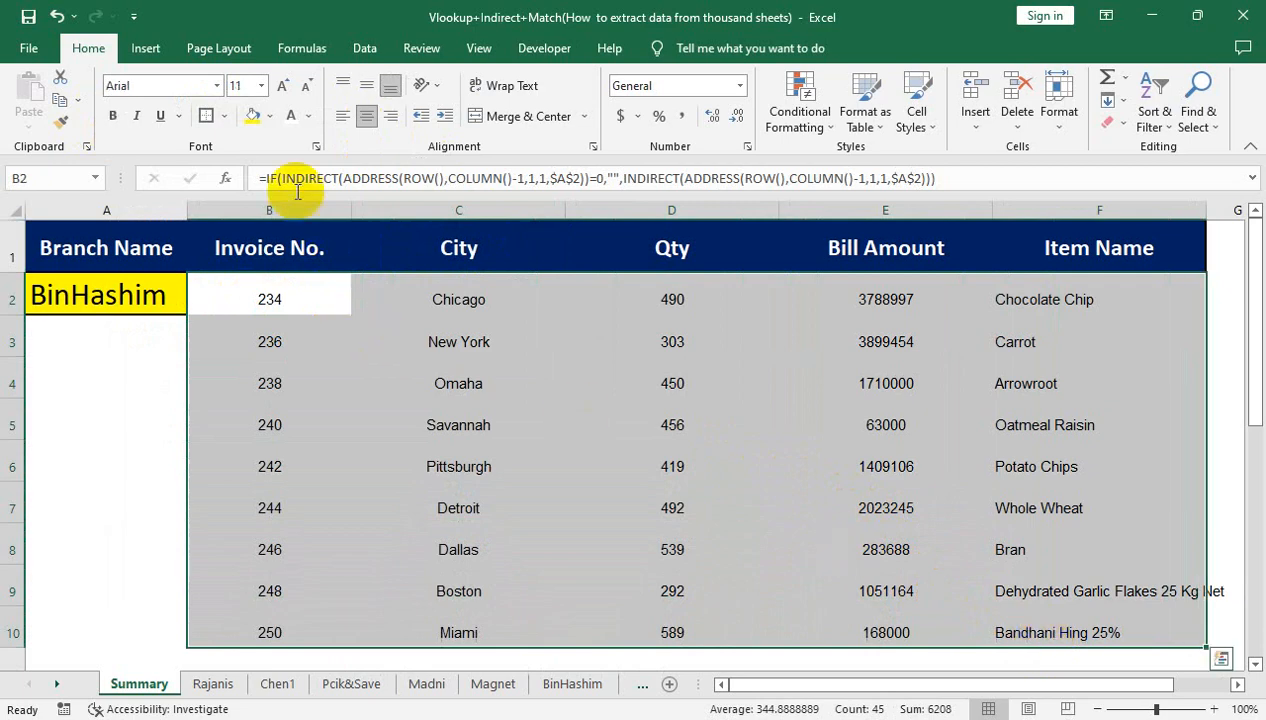
click(285, 88)
click(285, 88)
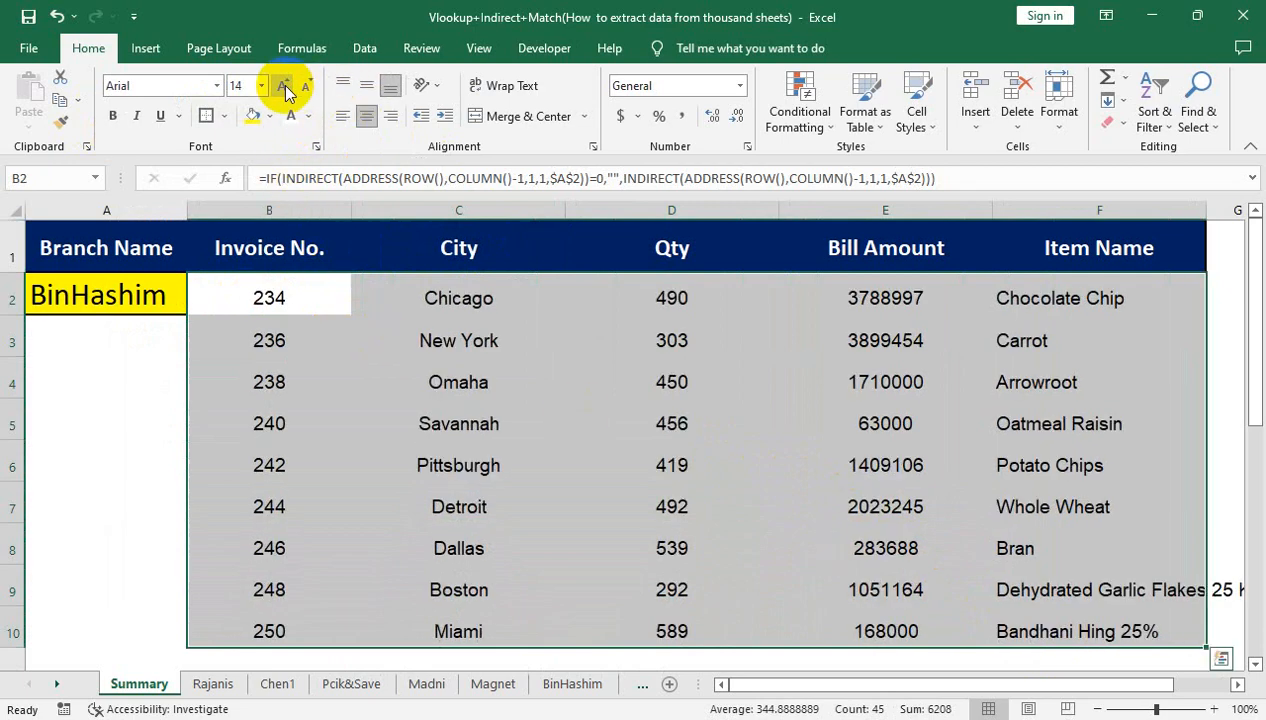
Narrow the Qty, Bill Amount and Invoice No. columns and widen Item Name so that its longest entry fits
click(696, 373)
drag(777, 210, 743, 214)
mouse_move(923, 204)
mouse_down()
mouse_move(940, 210)
mouse_move(927, 220)
mouse_up()
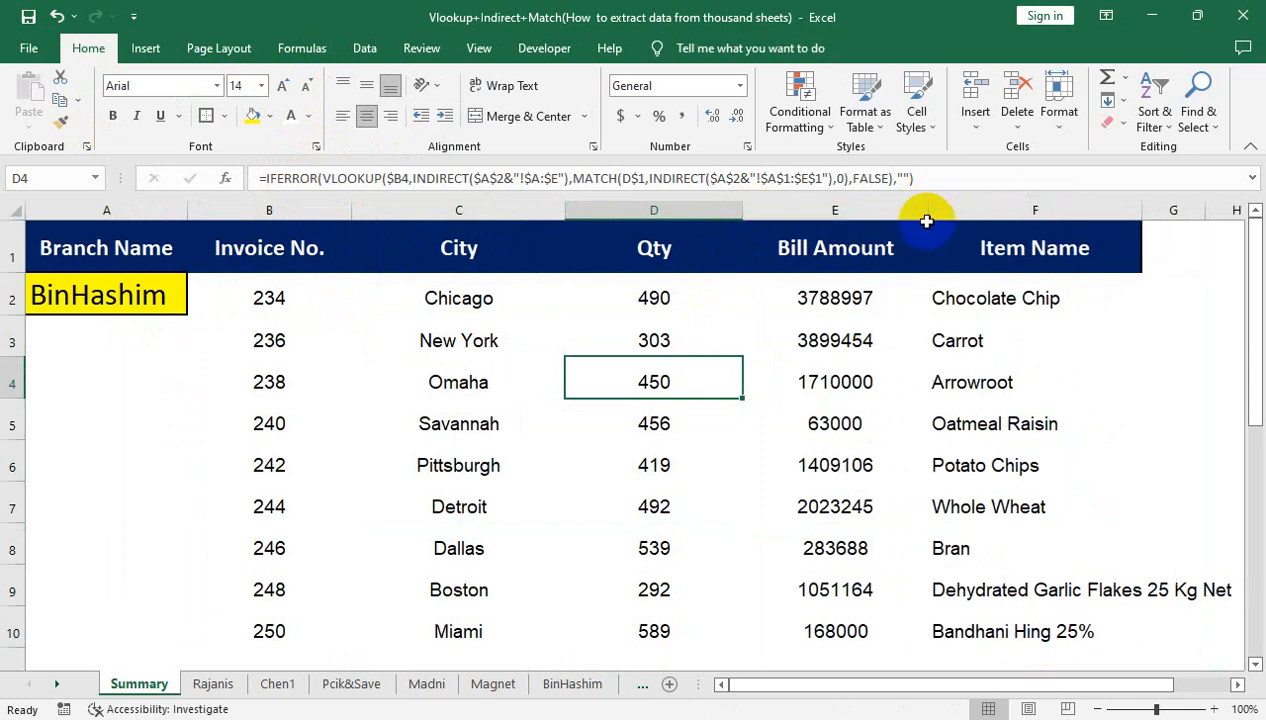
drag(362, 220, 326, 217)
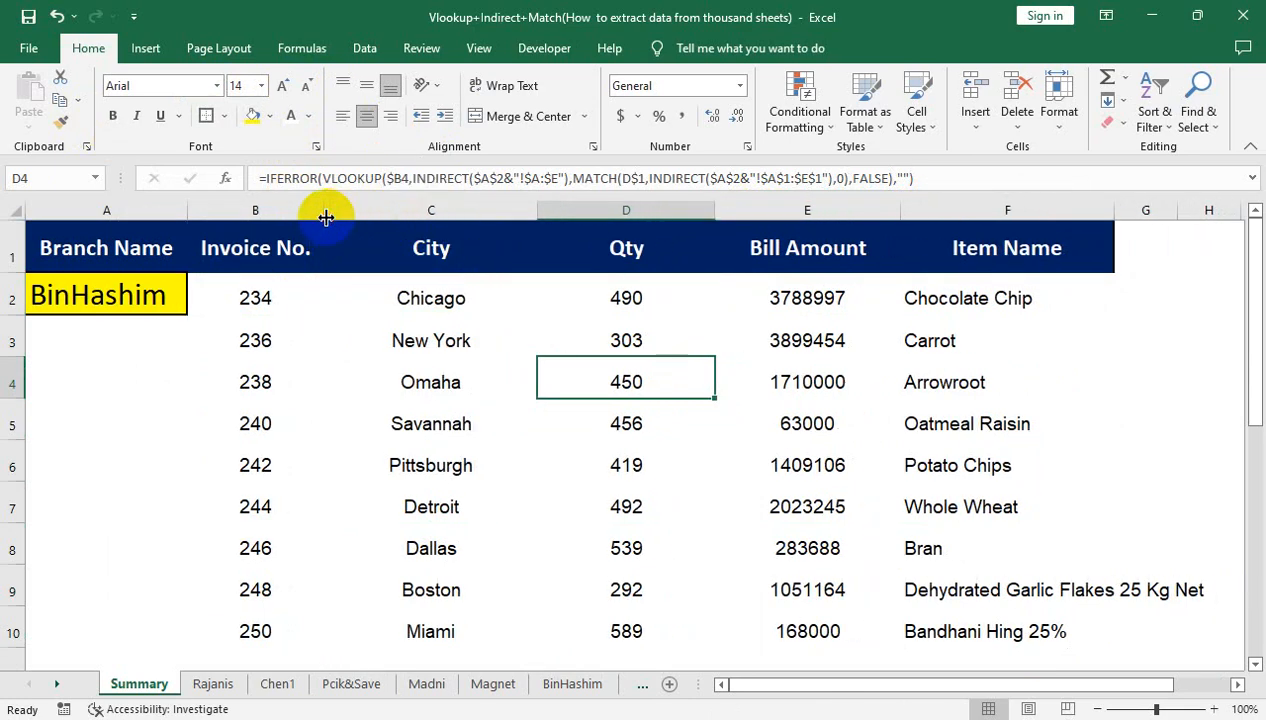
drag(1115, 213, 1218, 213)
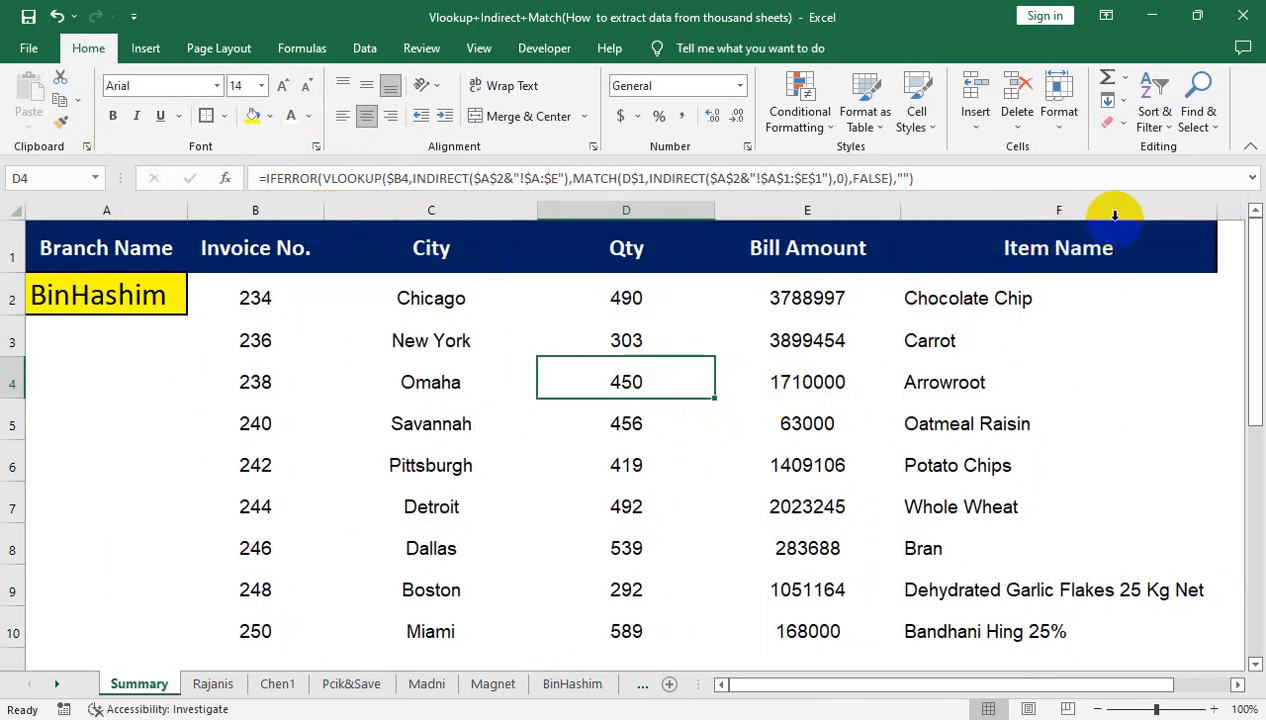
Apply the 20% - Accent3 cell style to the extracted data in B2:F10
click(144, 291)
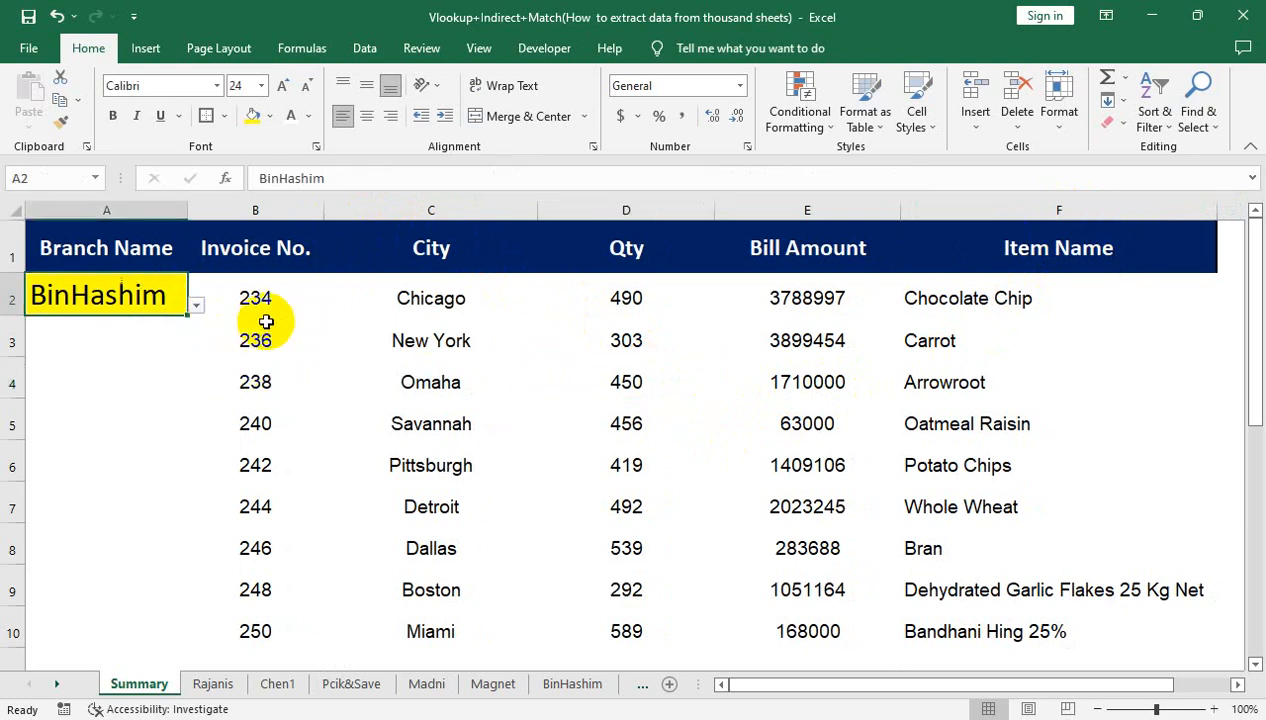
drag(255, 300, 1028, 645)
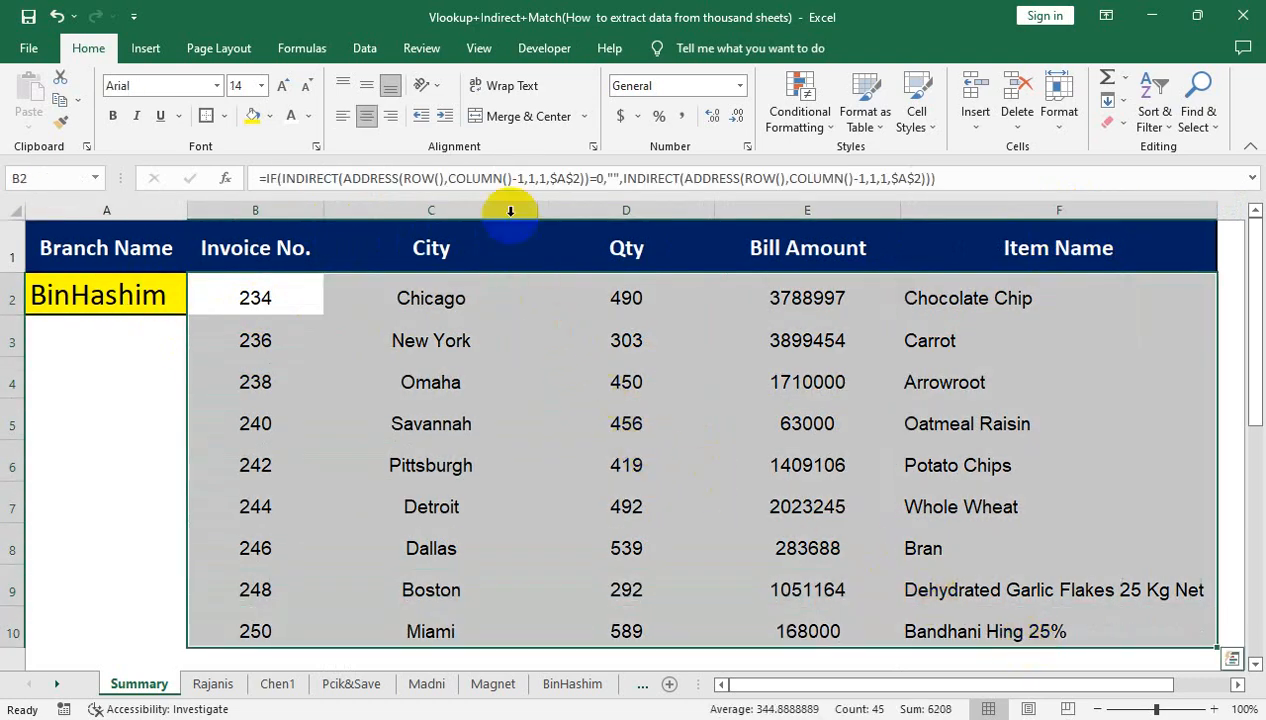
click(816, 133)
click(862, 128)
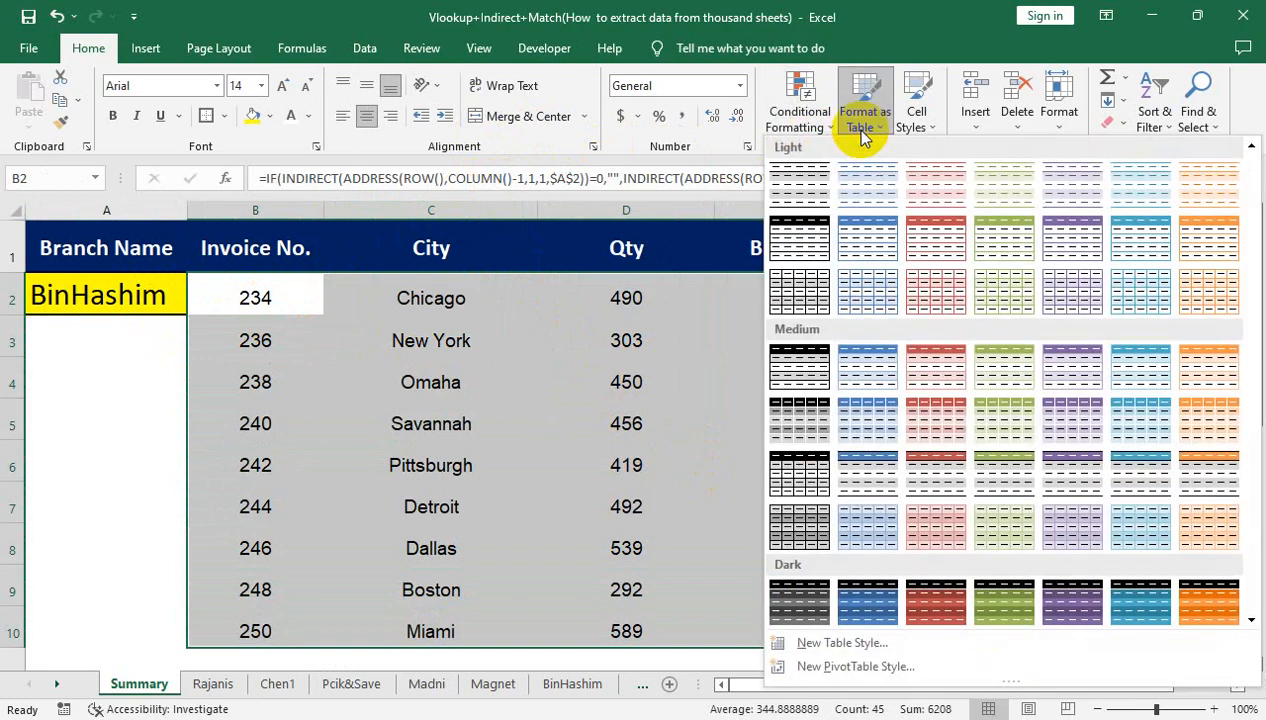
click(929, 131)
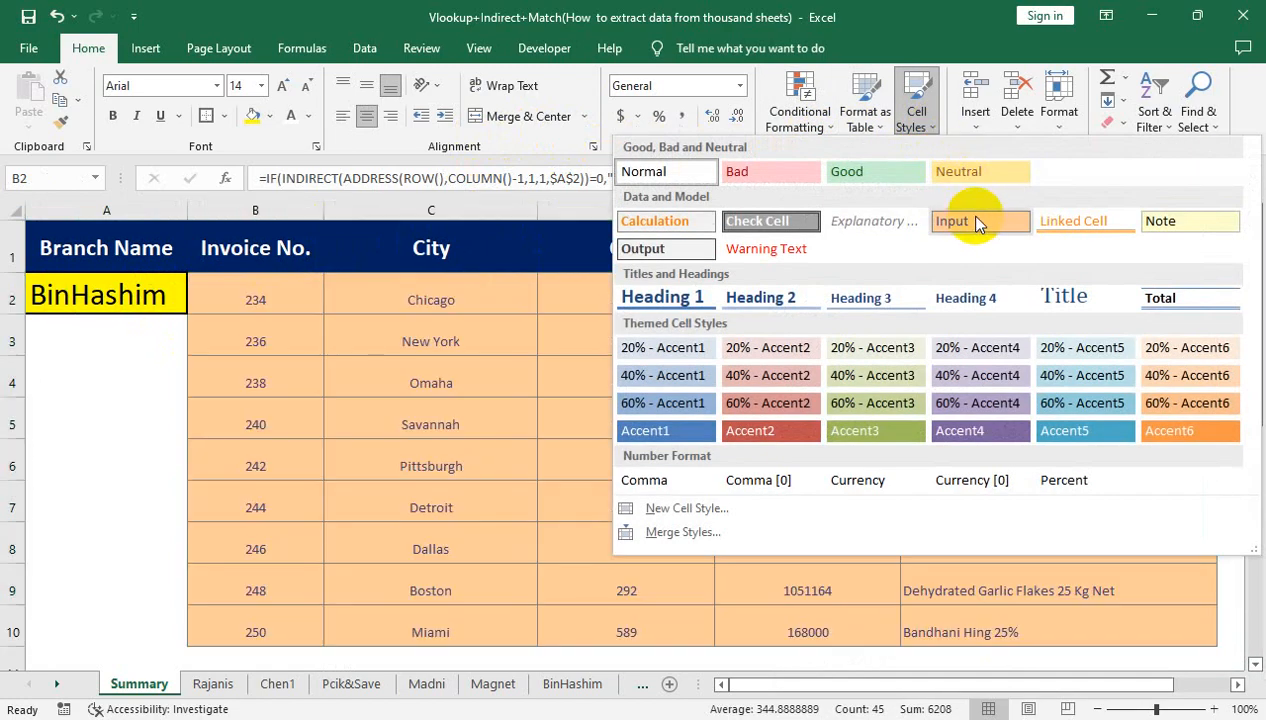
click(845, 341)
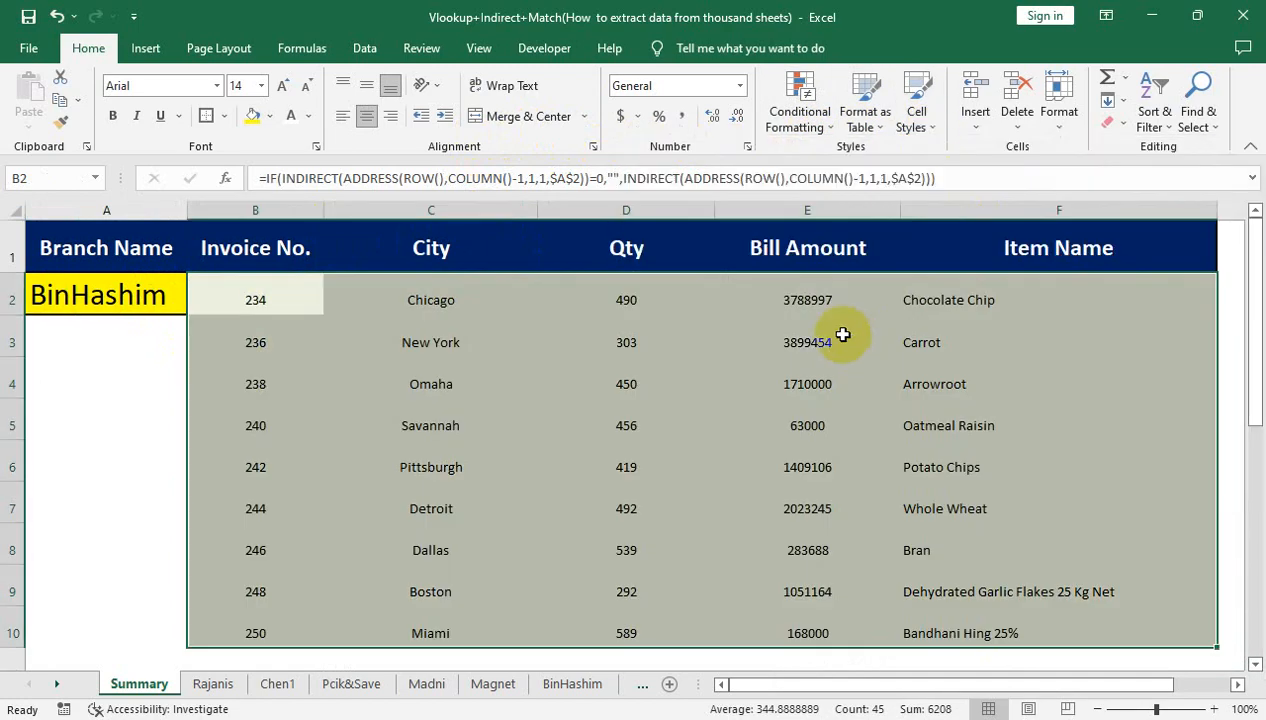
Add borders around all cells of the data range B2:F10
click(224, 115)
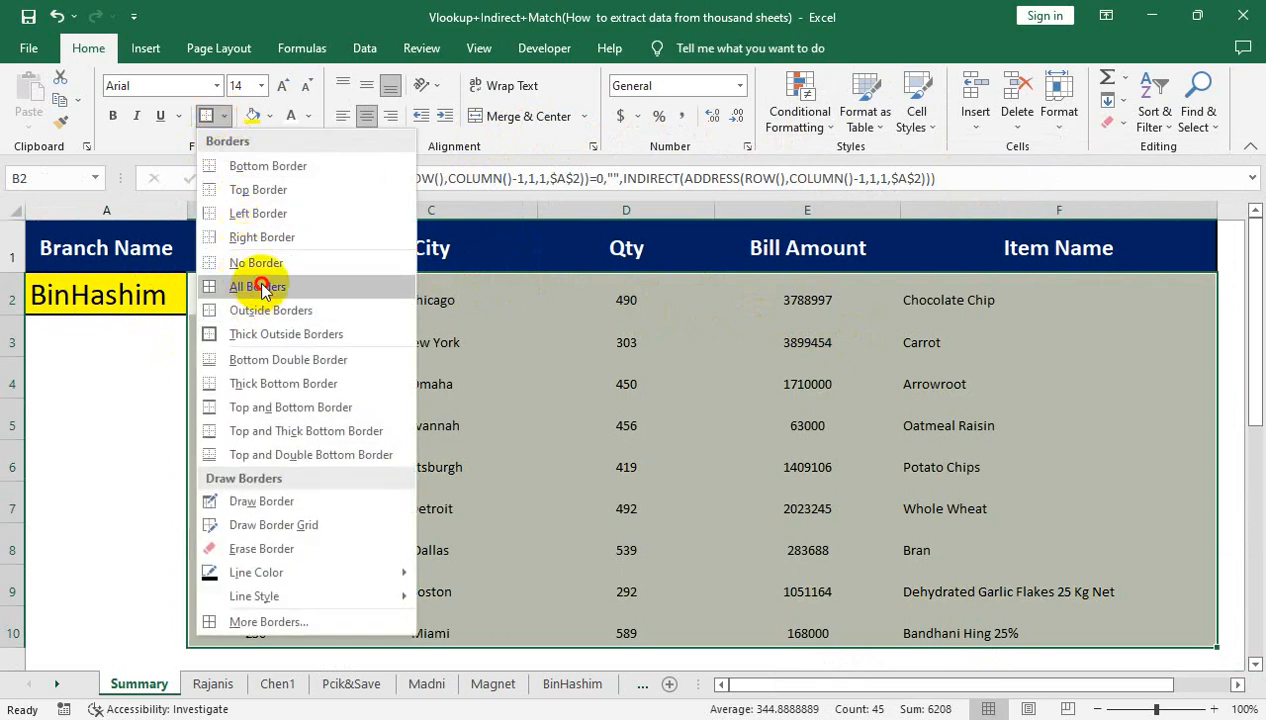
click(247, 284)
key(Down)
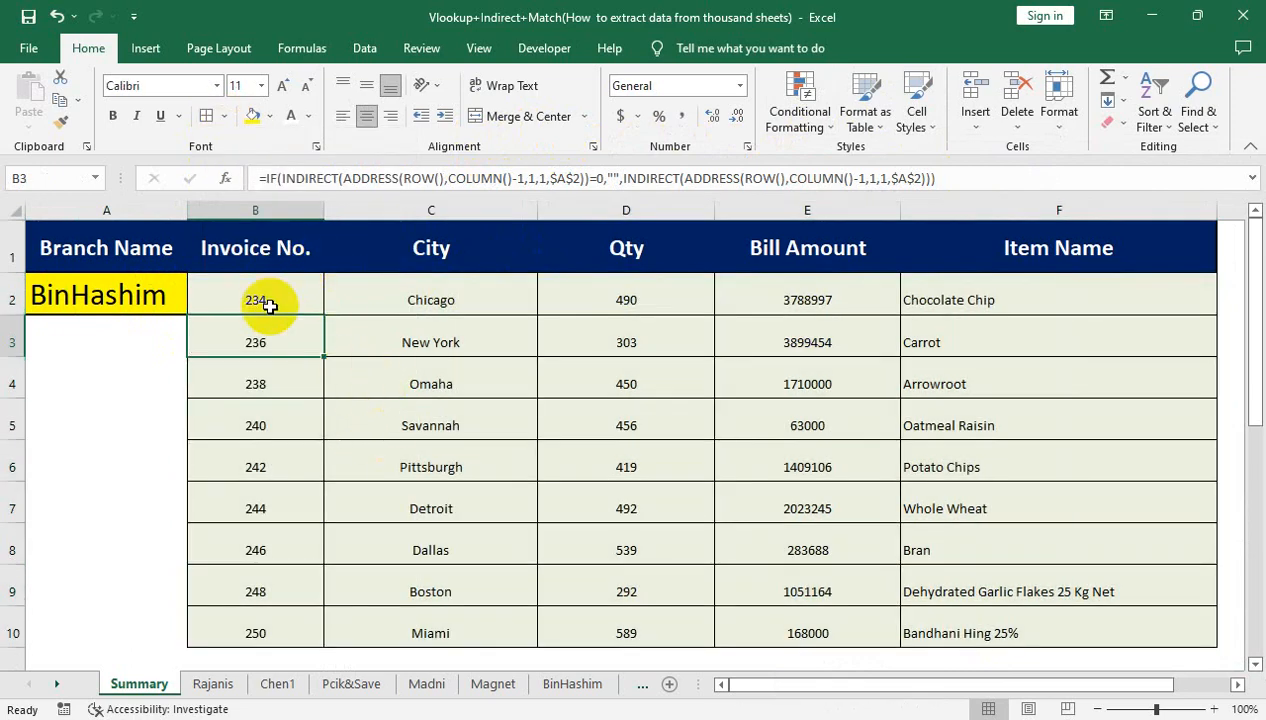